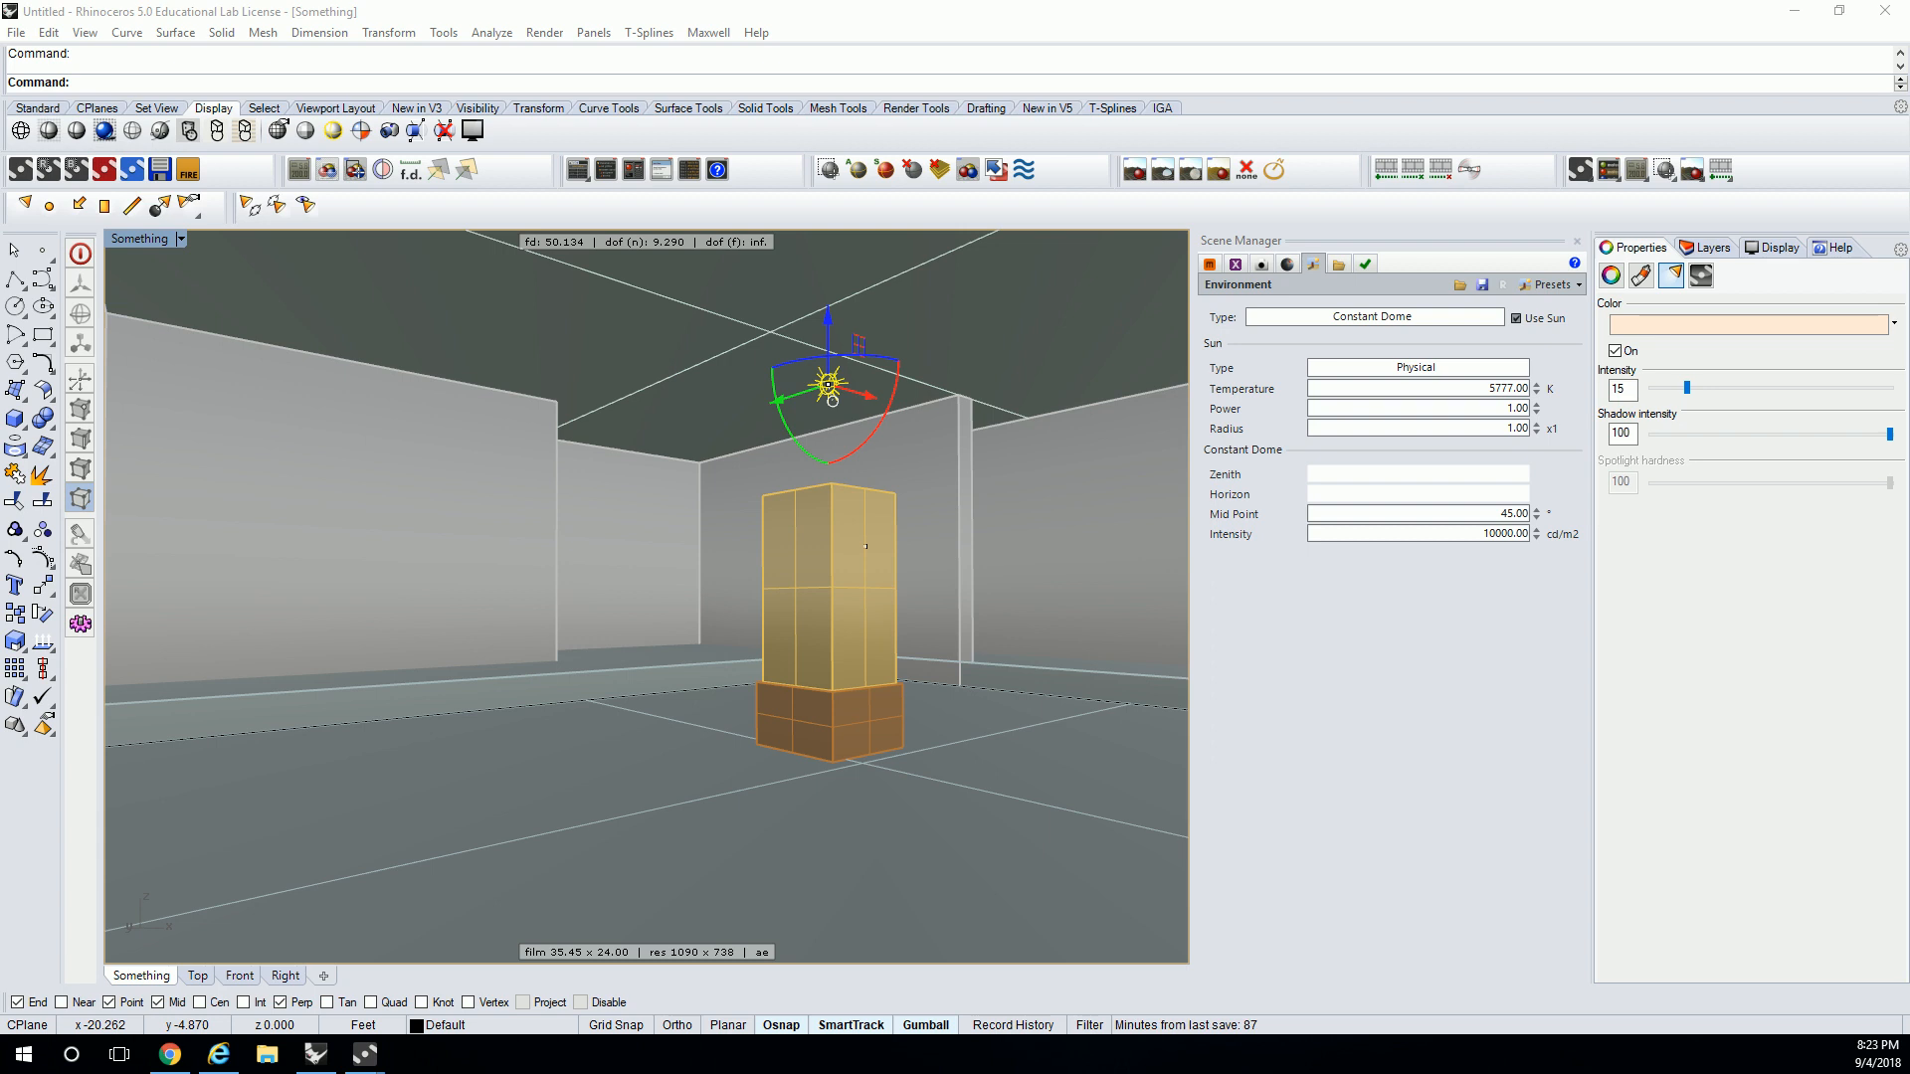
- Switch to Maxwell Render and review the finished render of the gallery room with the glowing sphere above the pedestal
key(super+d)
key(super+d)
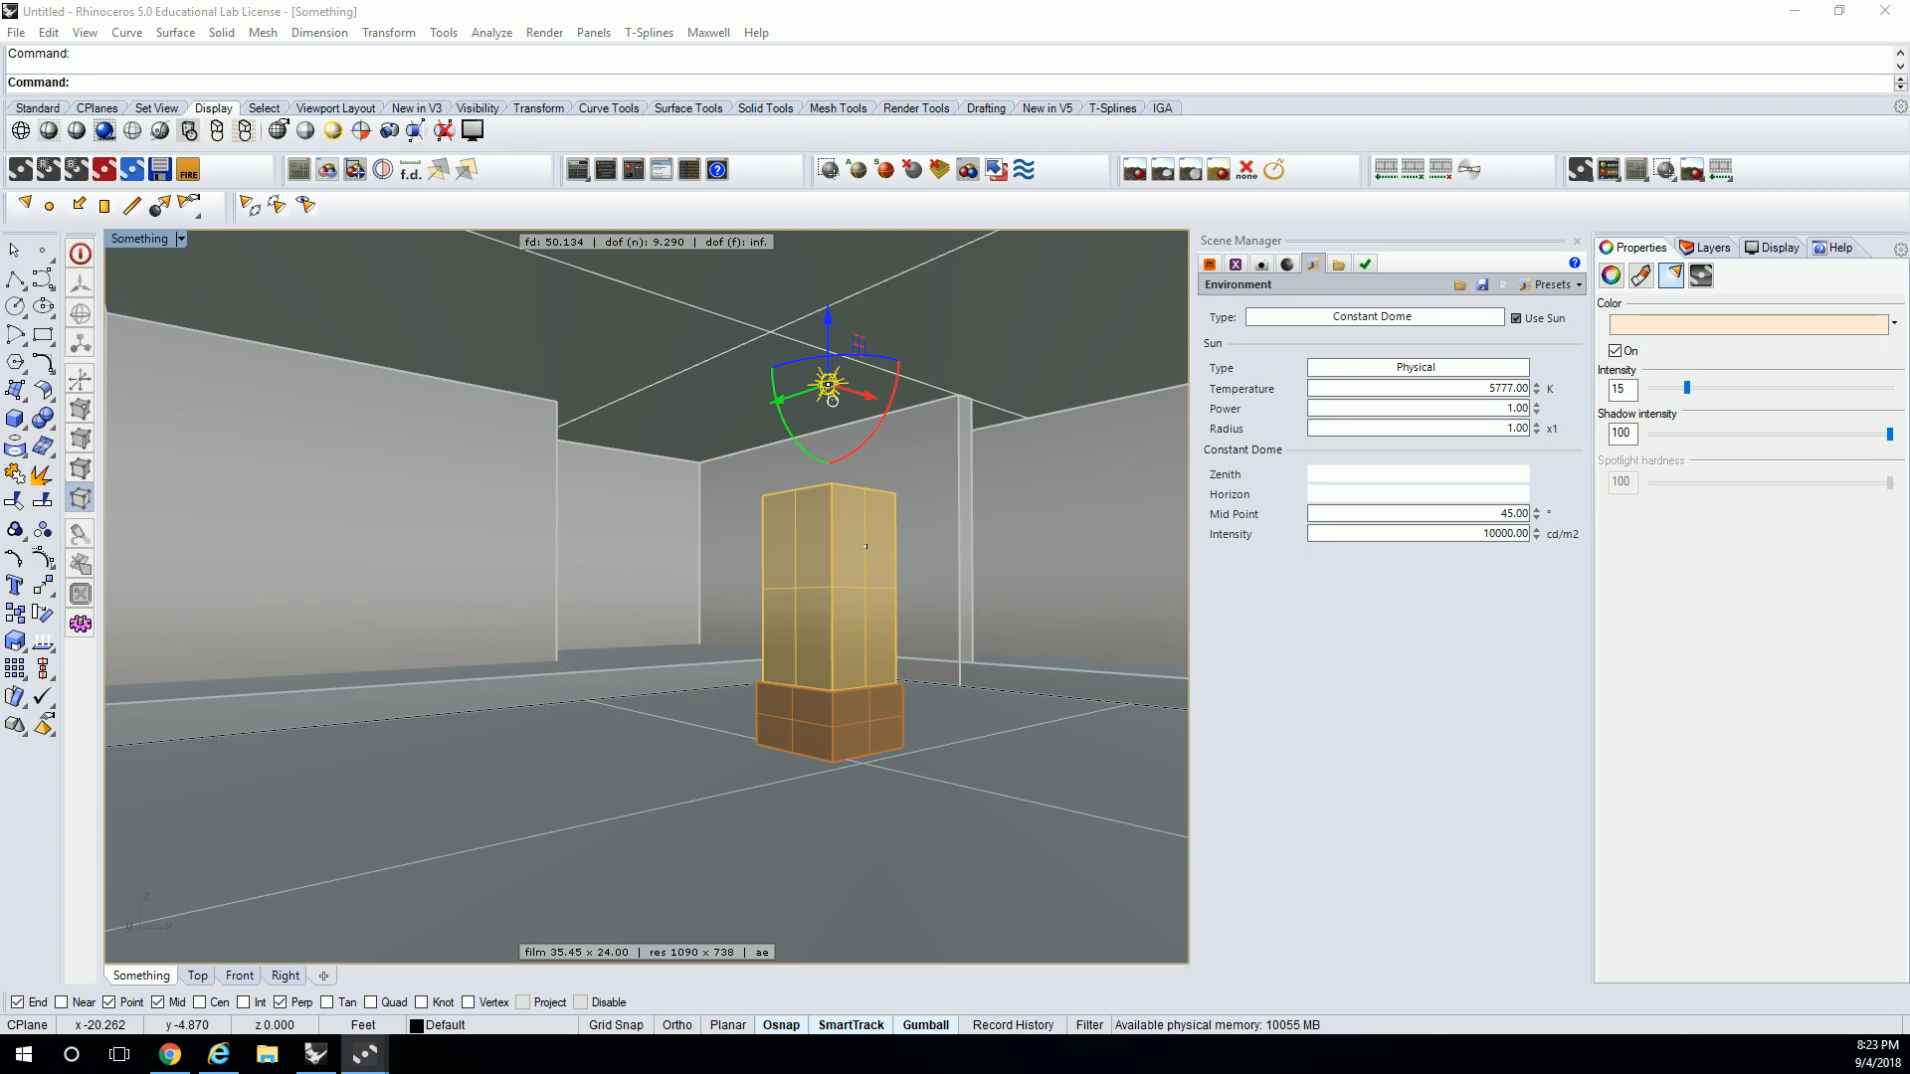
key(alt+Tab)
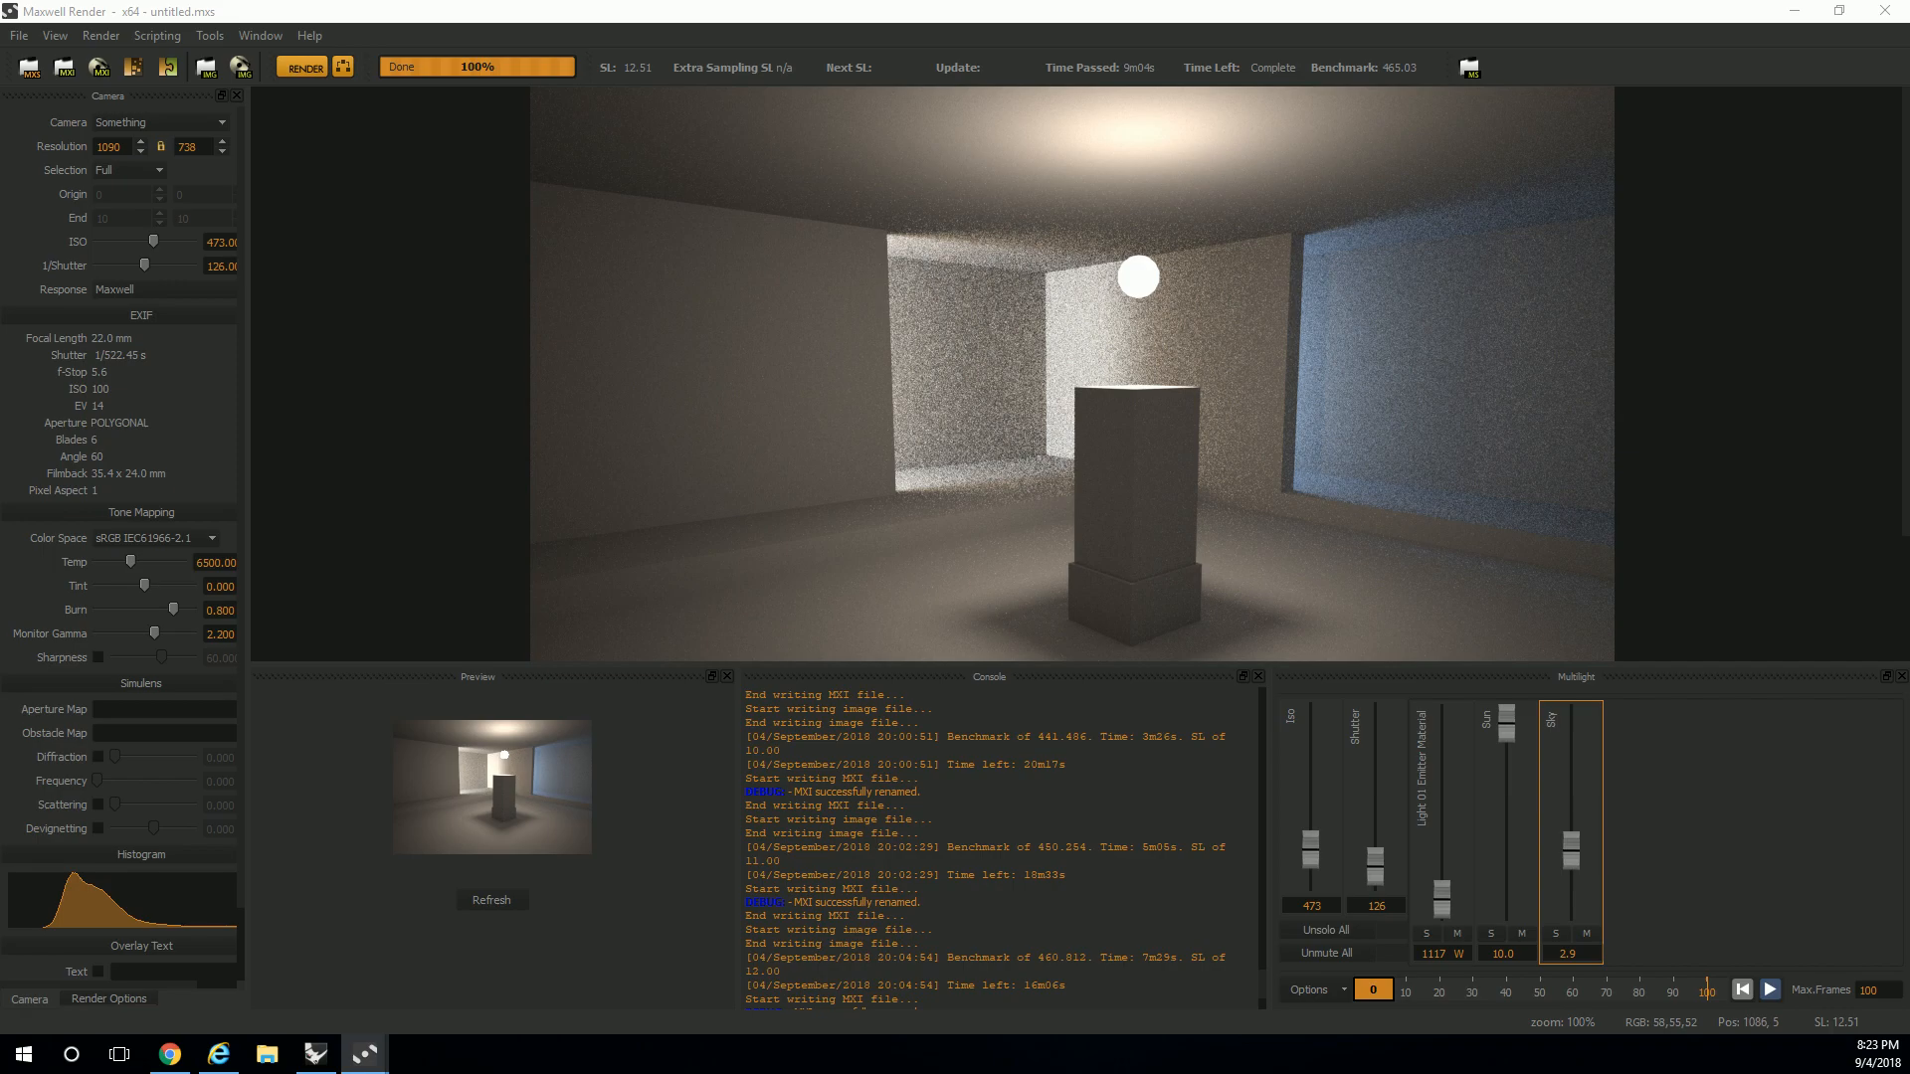
- Switch to Rhino and examine the point lights around the gallery building from an elevated exterior view
click(315, 1054)
right_drag(1160, 418, 961, 549)
scroll(858, 576, down, 5)
scroll(862, 583, up, 5)
click(742, 571)
click(883, 359)
click(725, 410)
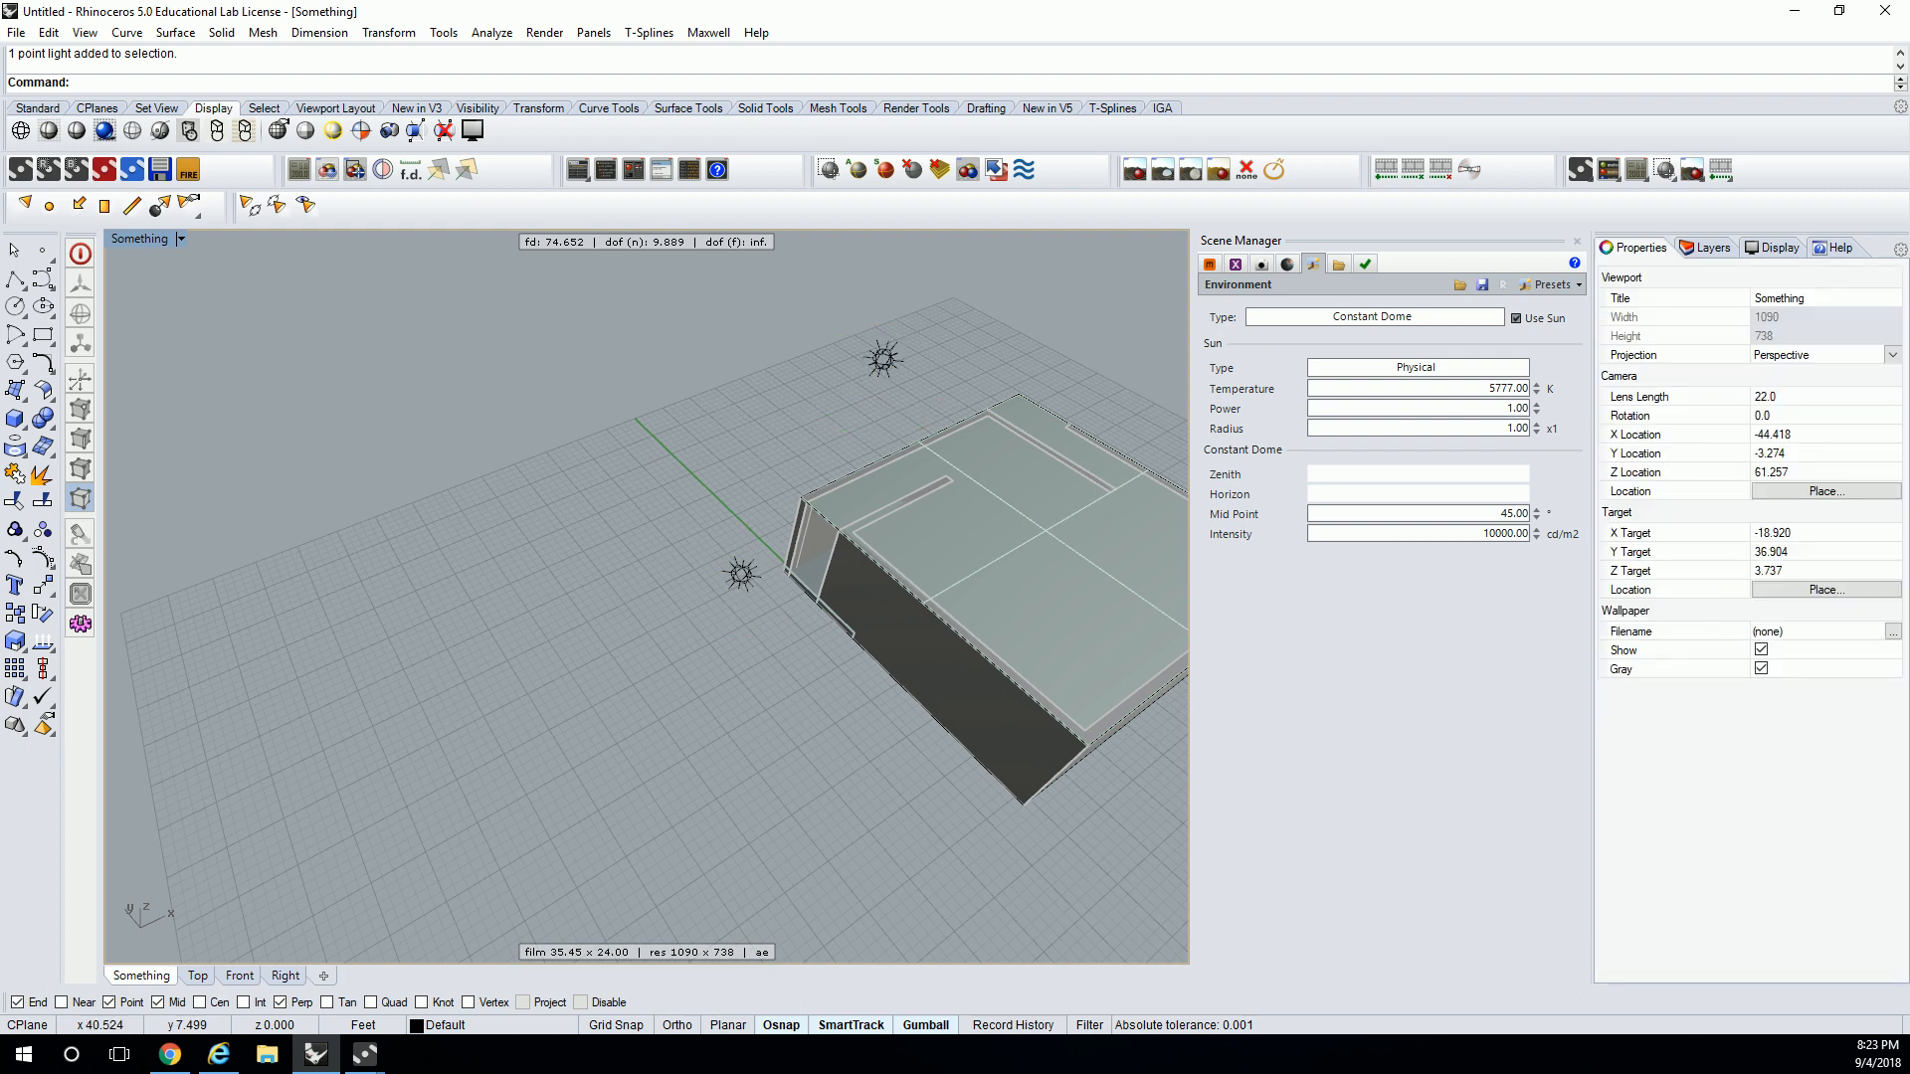
- Compare the Maxwell Render images with the Rhino interior view of the pedestal, switching between both programs
click(365, 1055)
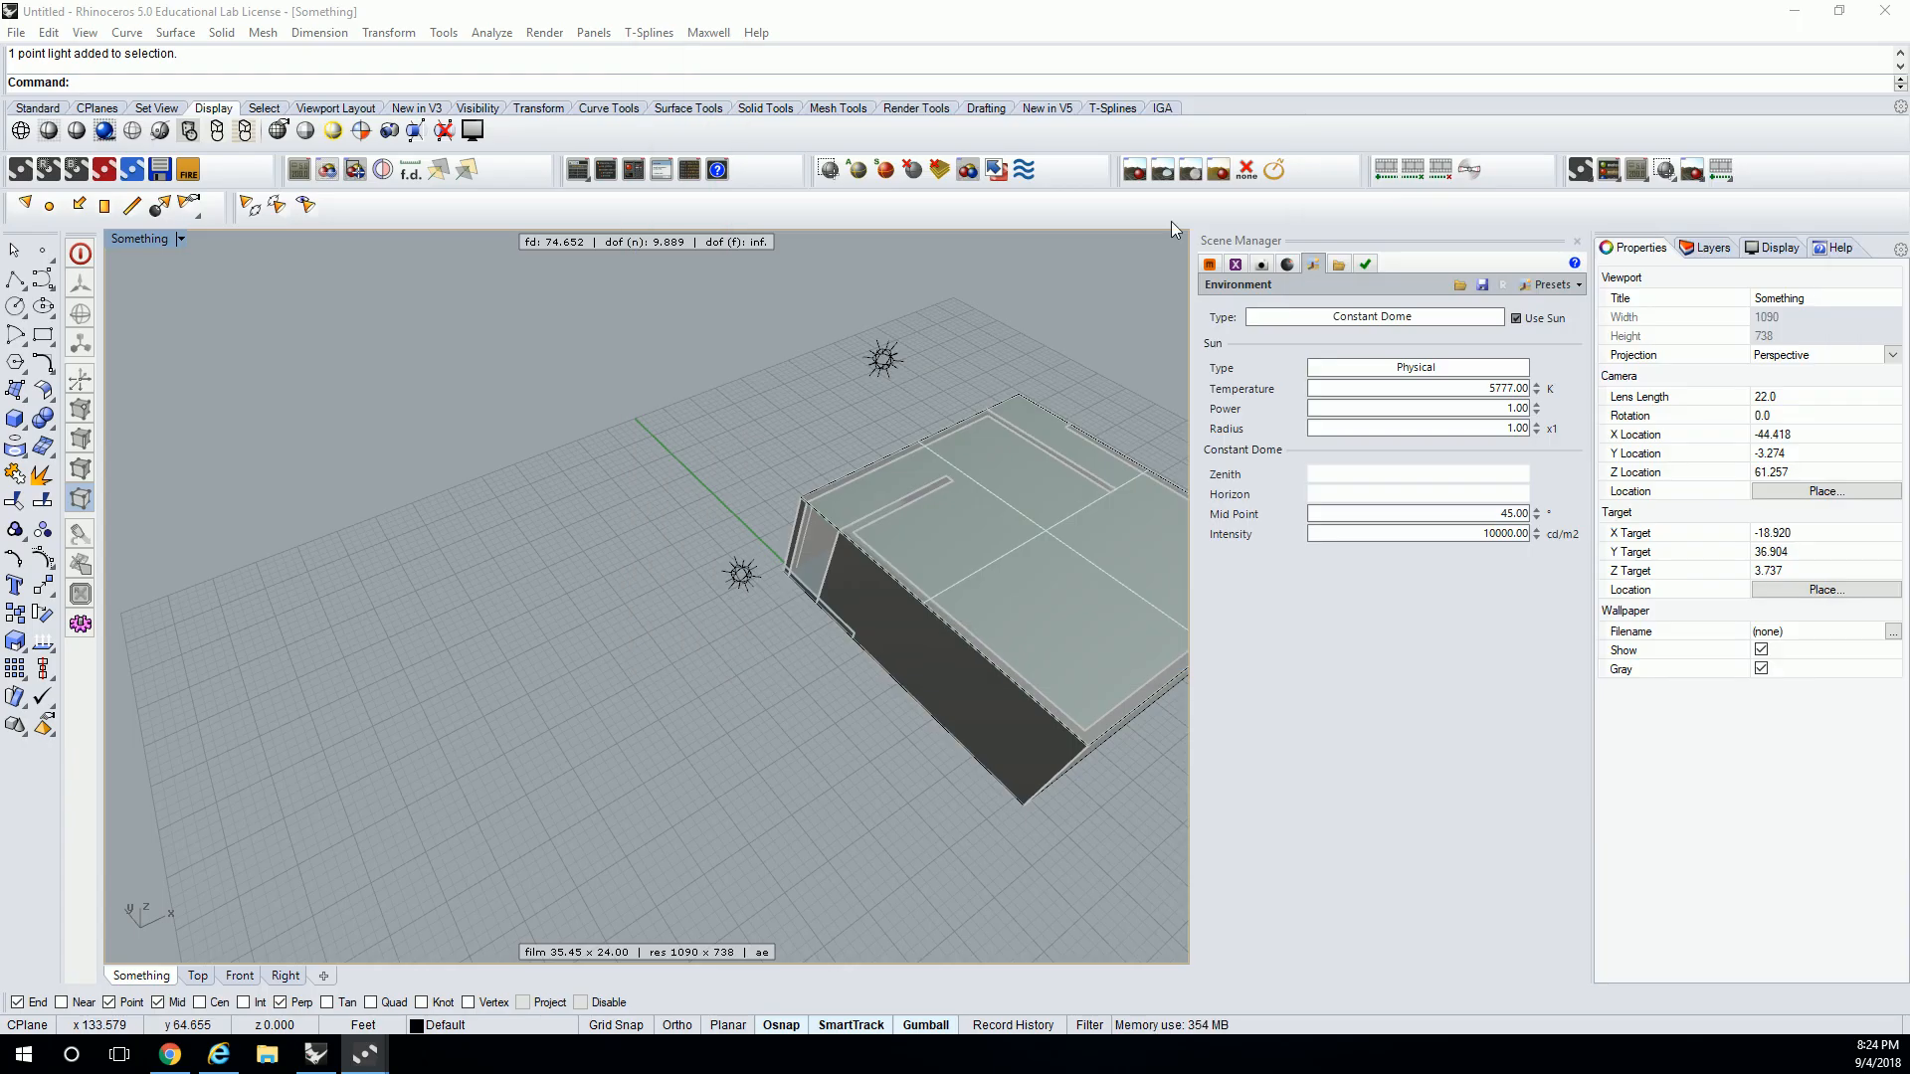
right_drag(971, 488, 945, 425)
shift+right_drag(1046, 563, 754, 577)
scroll(754, 579, up, 5)
right_drag(754, 664, 815, 524)
scroll(794, 540, up, 5)
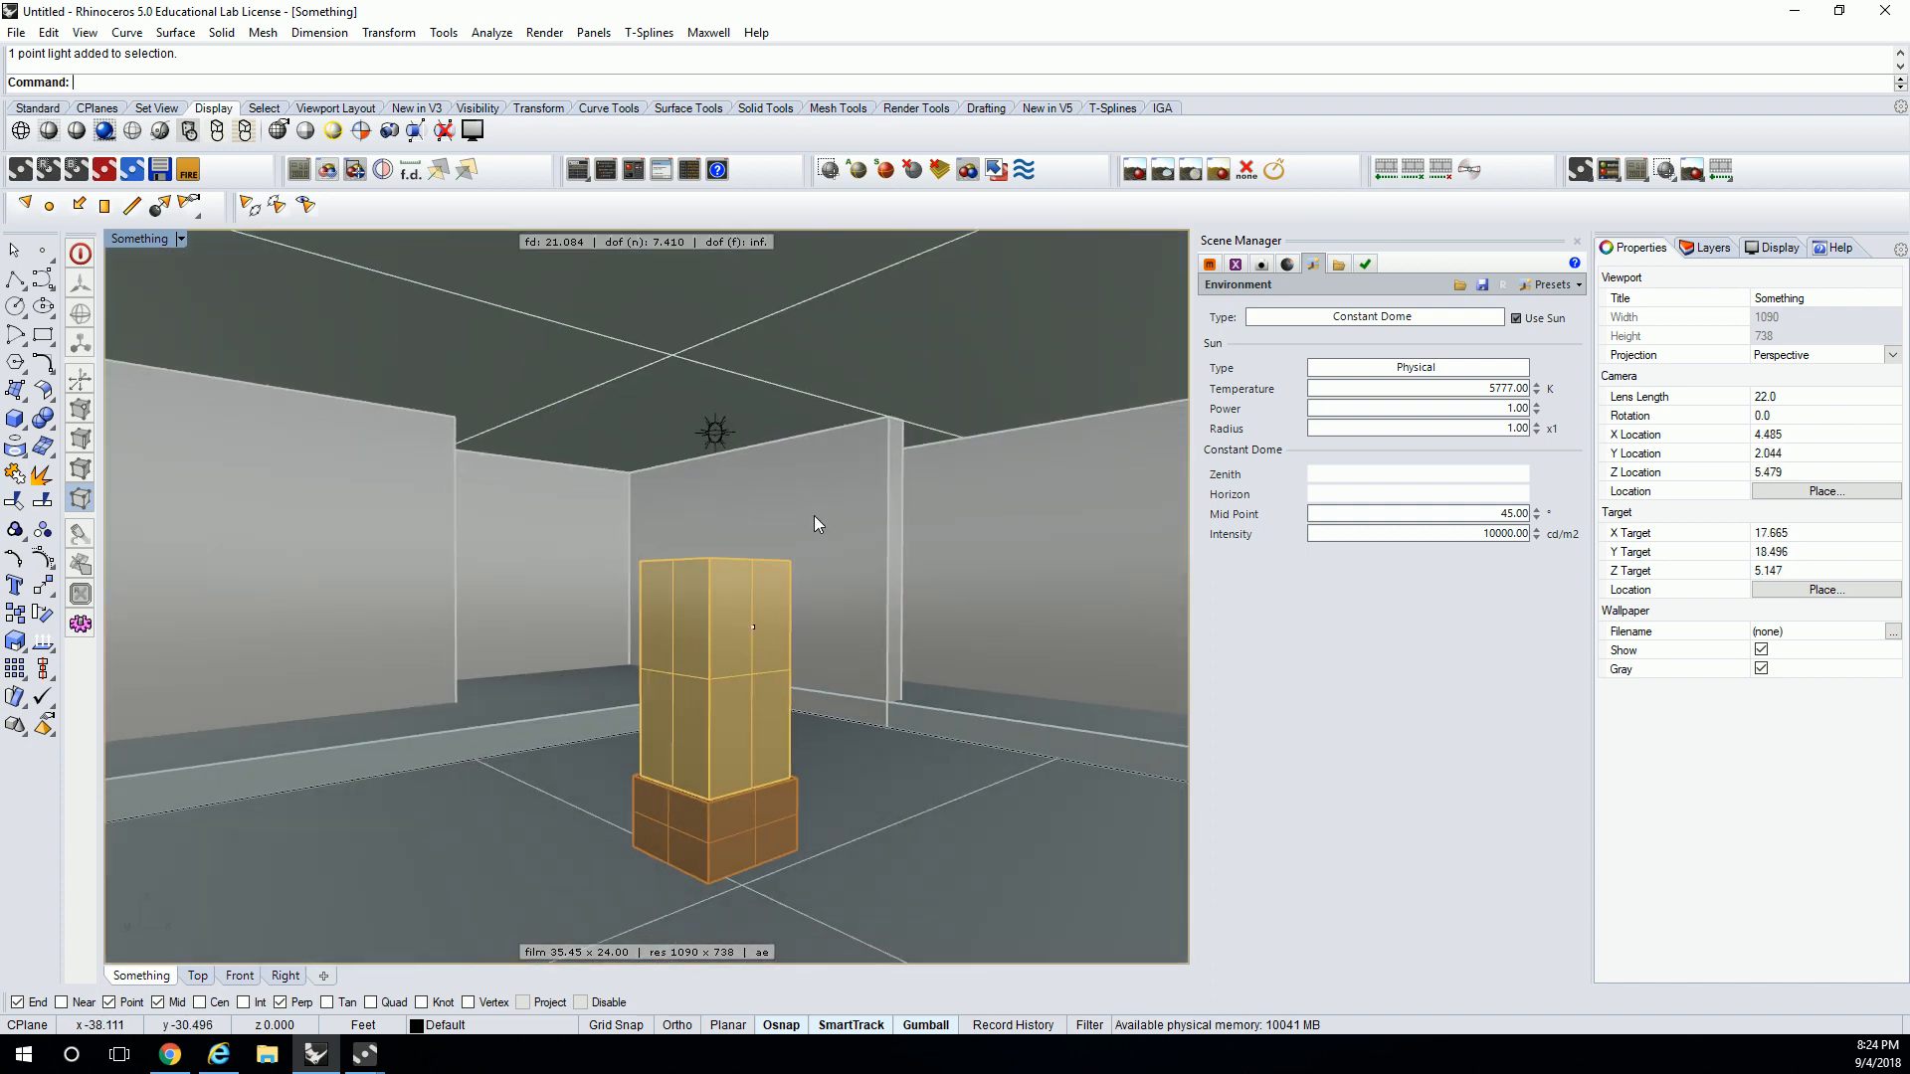
drag(1909, 326, 1096, 4)
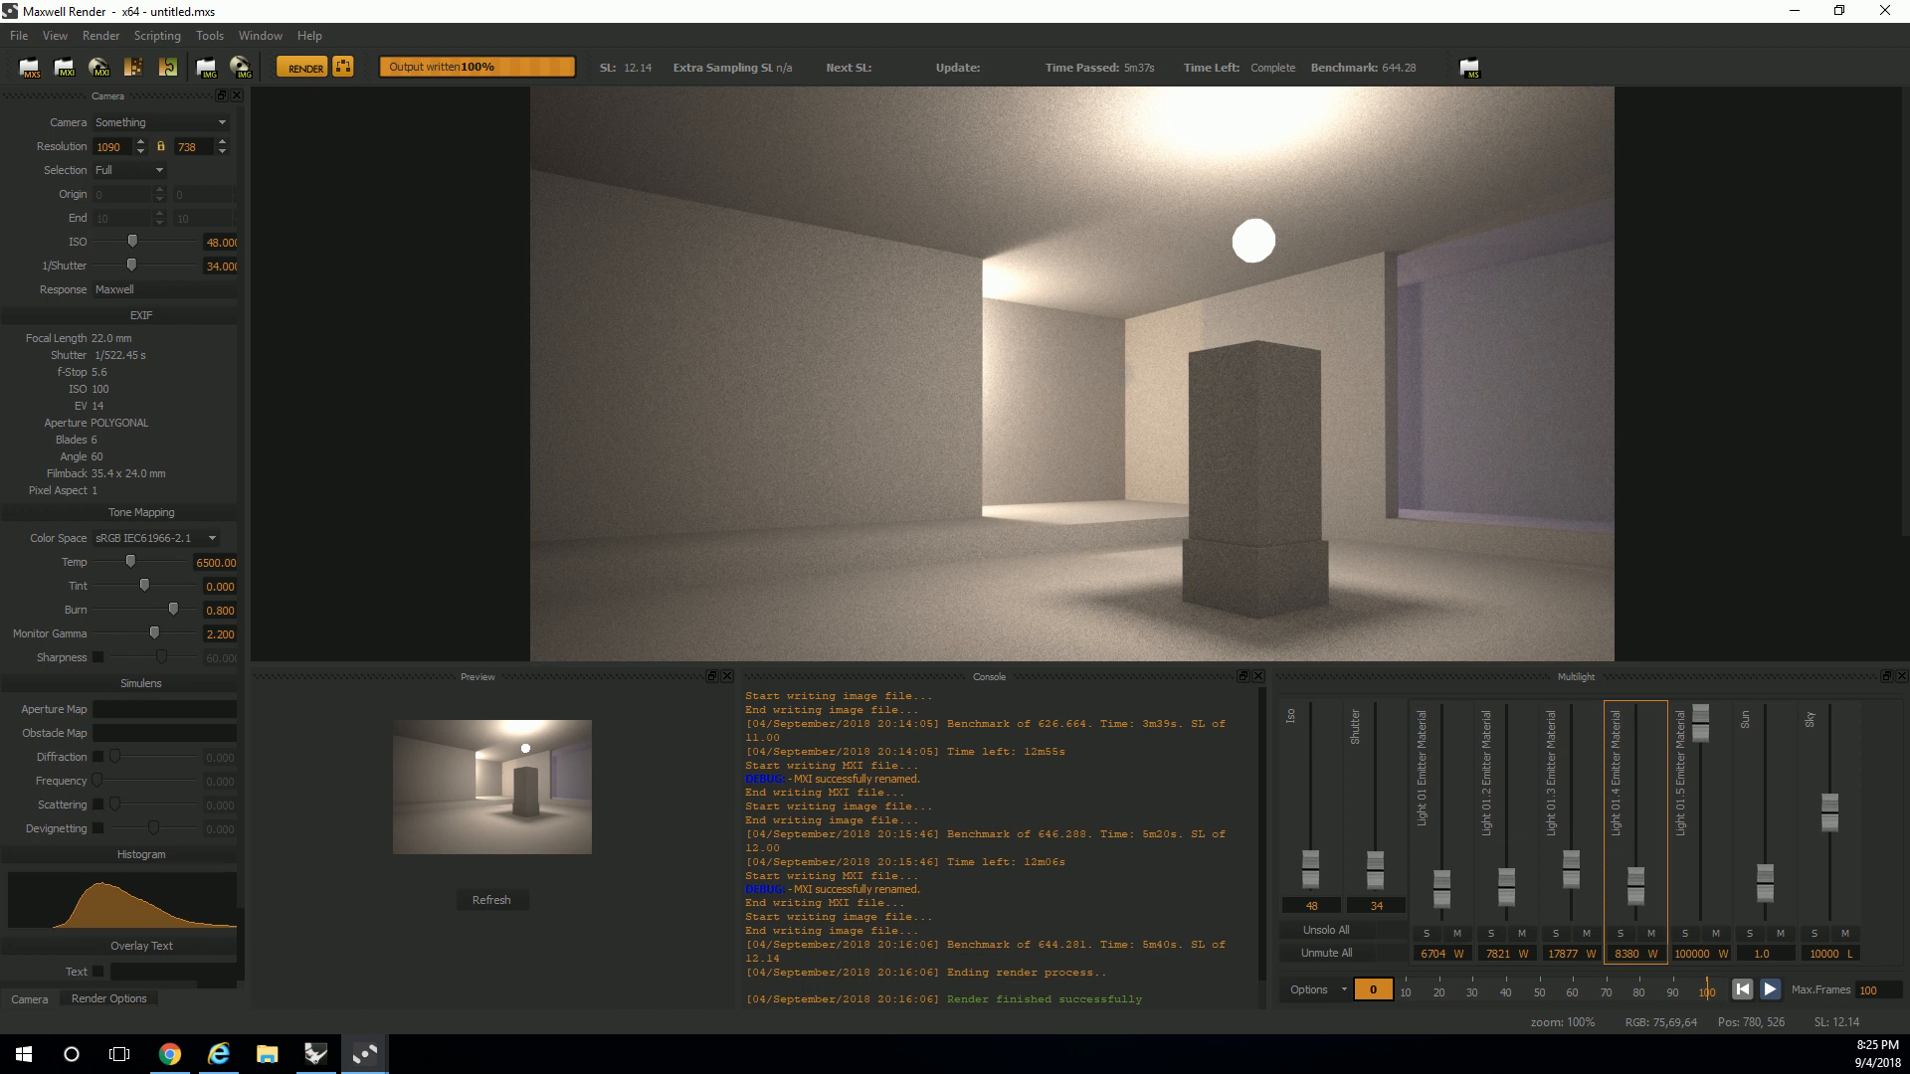
click(1795, 11)
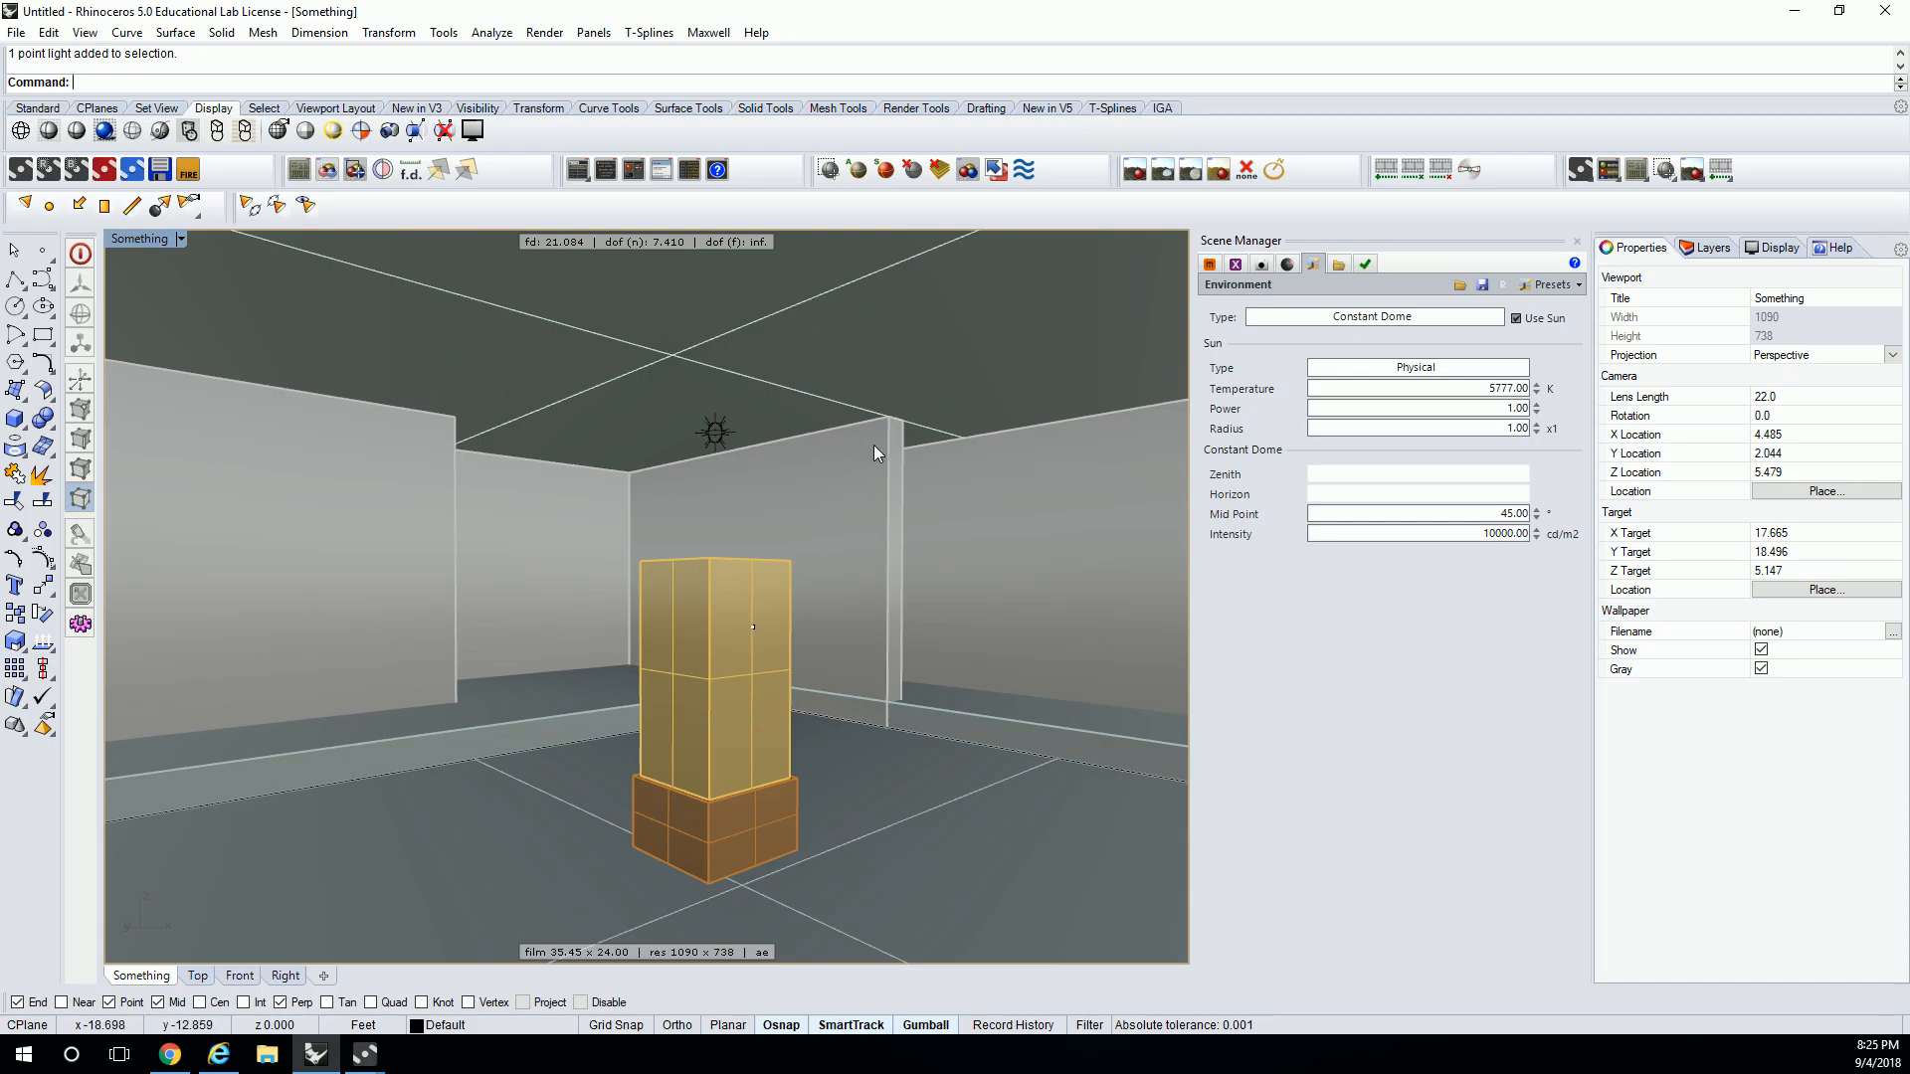
- Switch to Chrome and look through the image results for recessed can lights
right_drag(874, 445, 831, 603)
scroll(858, 509, down, 5)
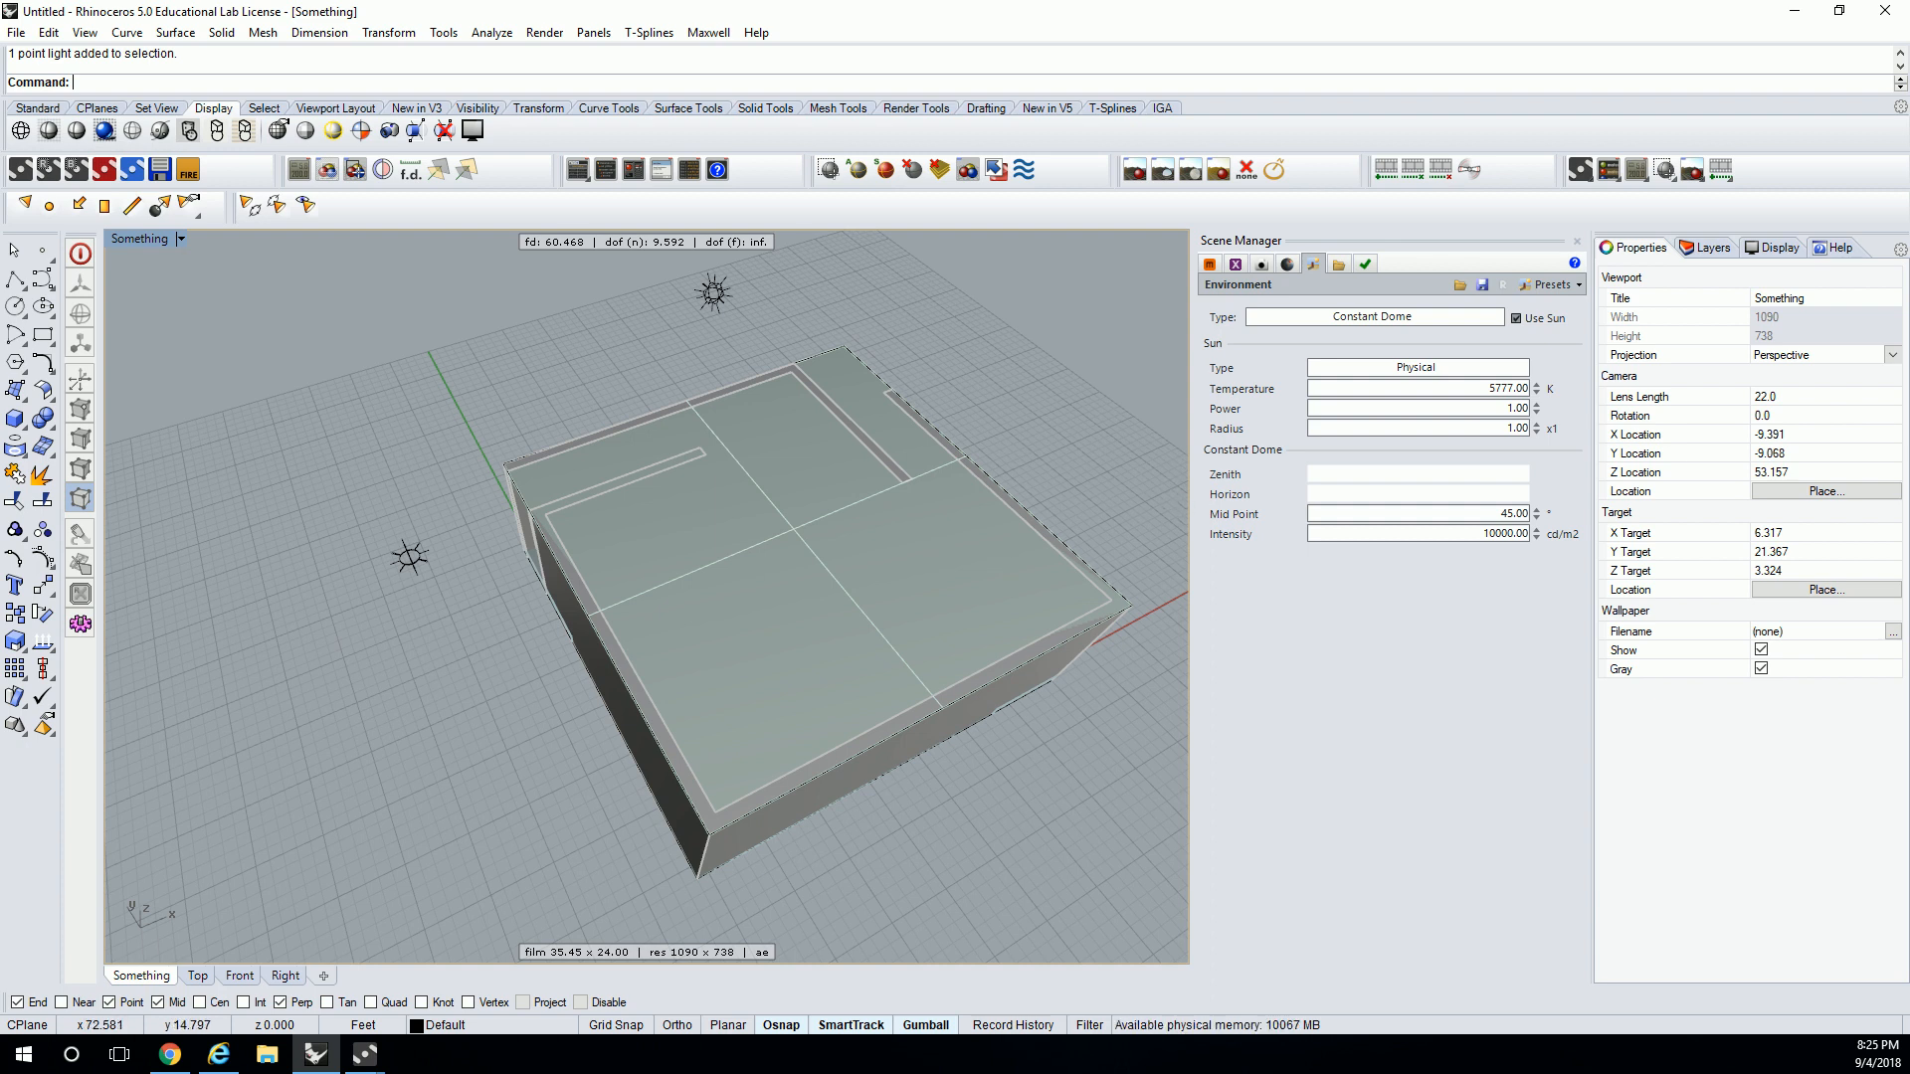
key(alt+Tab)
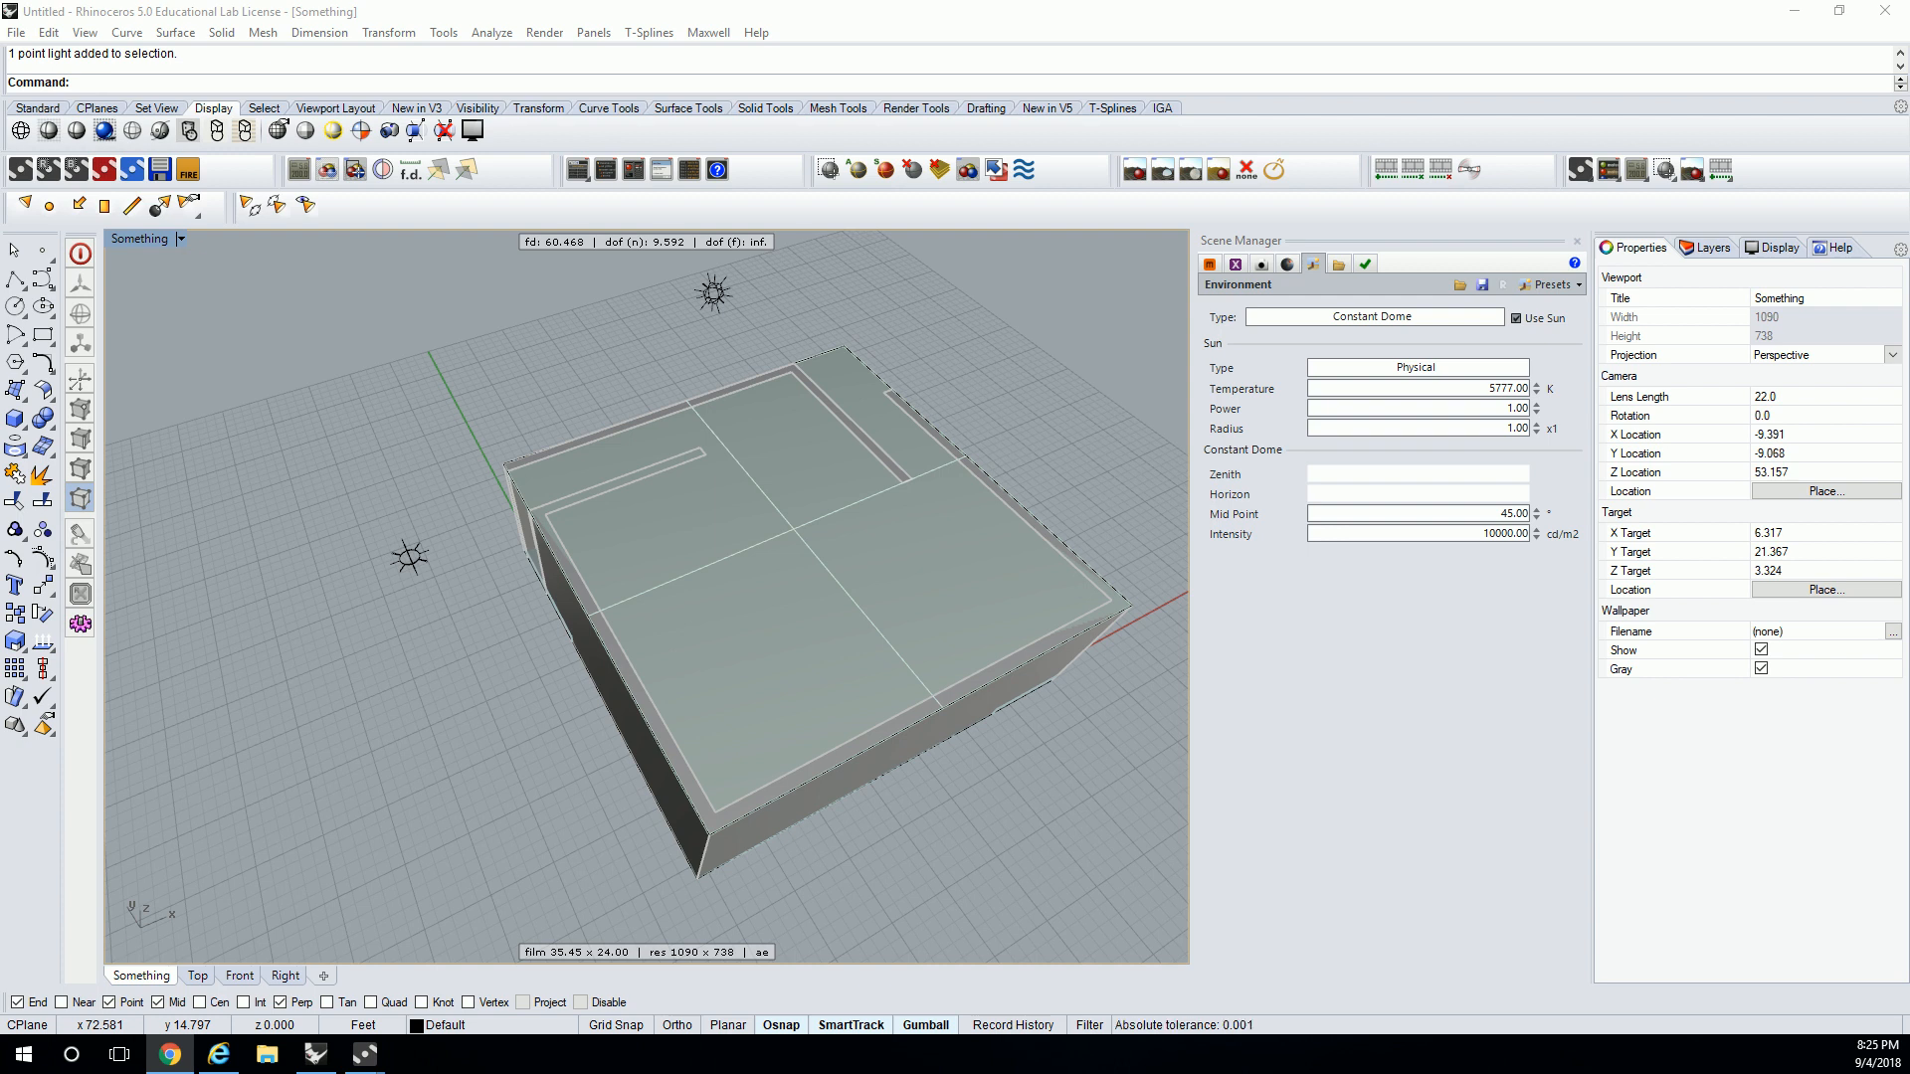
key(alt+Tab)
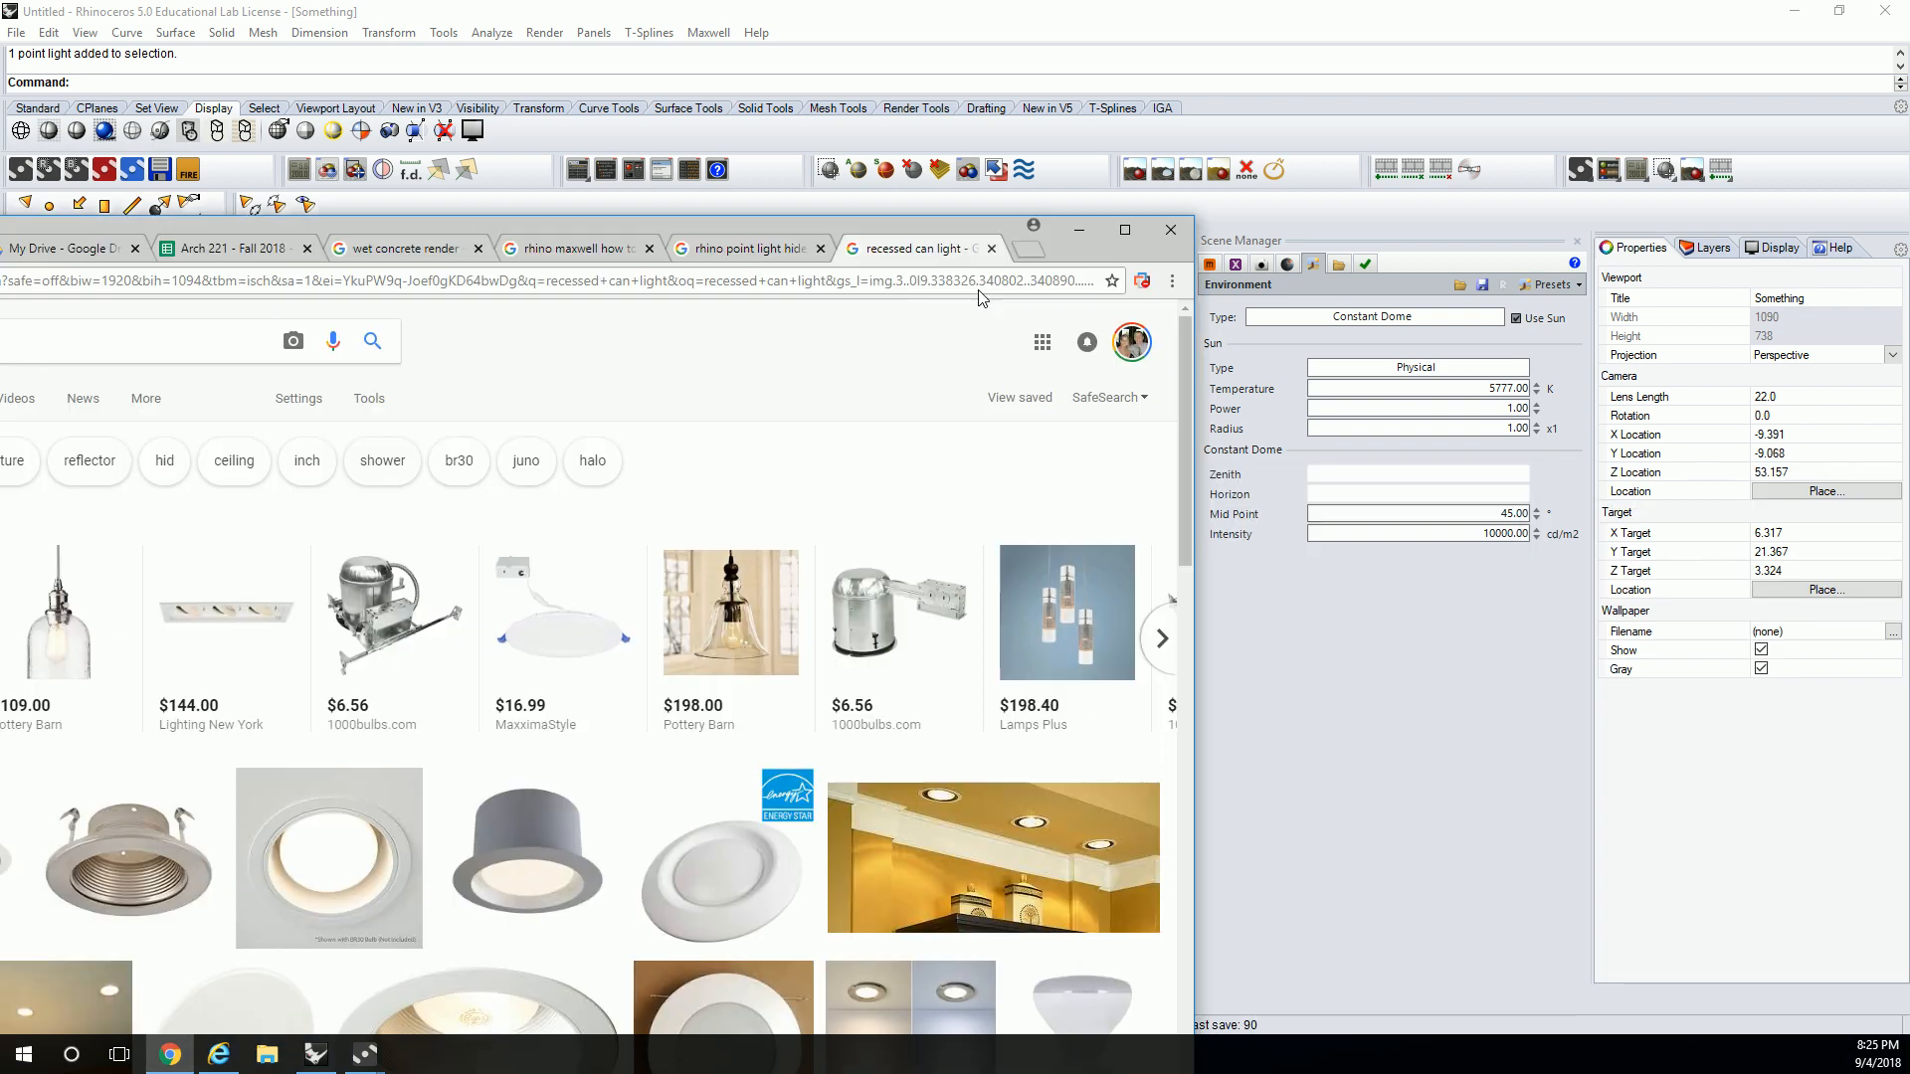
scroll(1205, 465, down, 3)
scroll(1206, 466, down, 1)
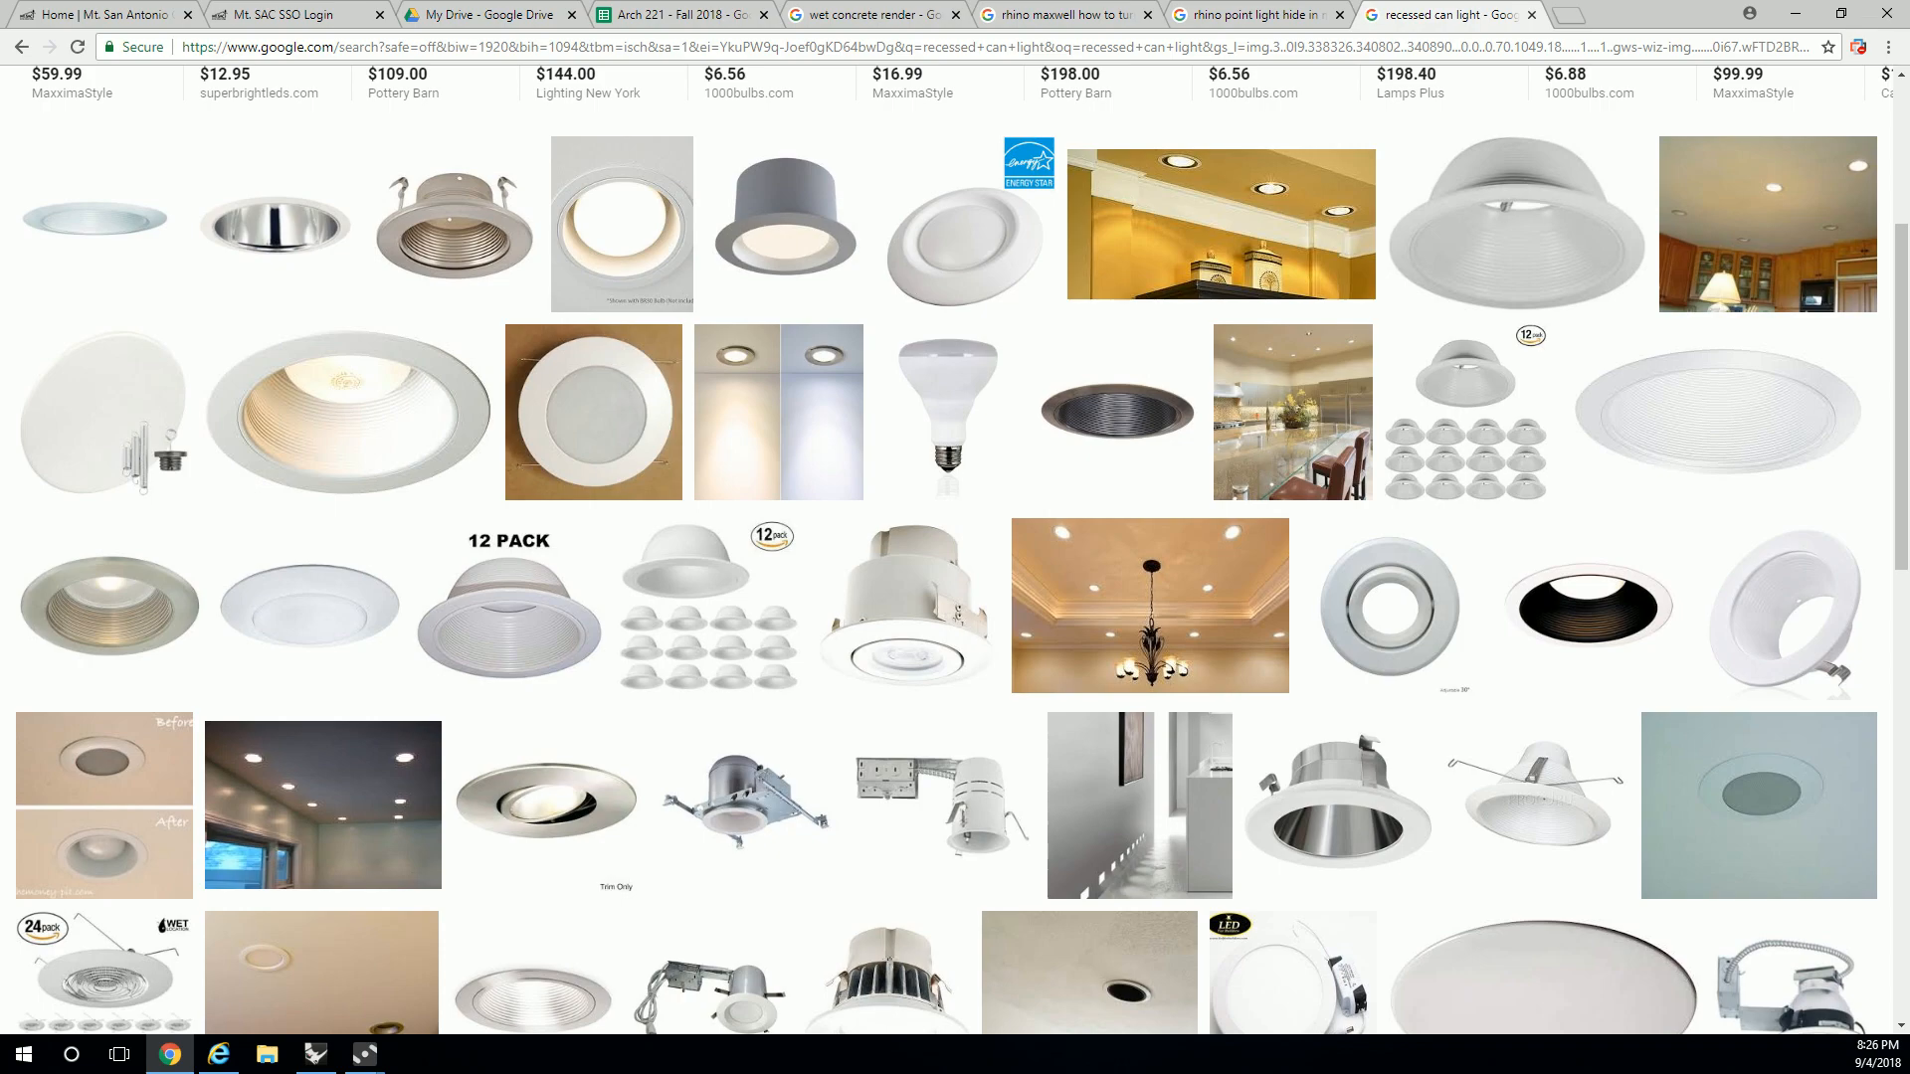
- Switch back to Rhino and create two new layers named Can Rim and Can Light
key(alt+Tab)
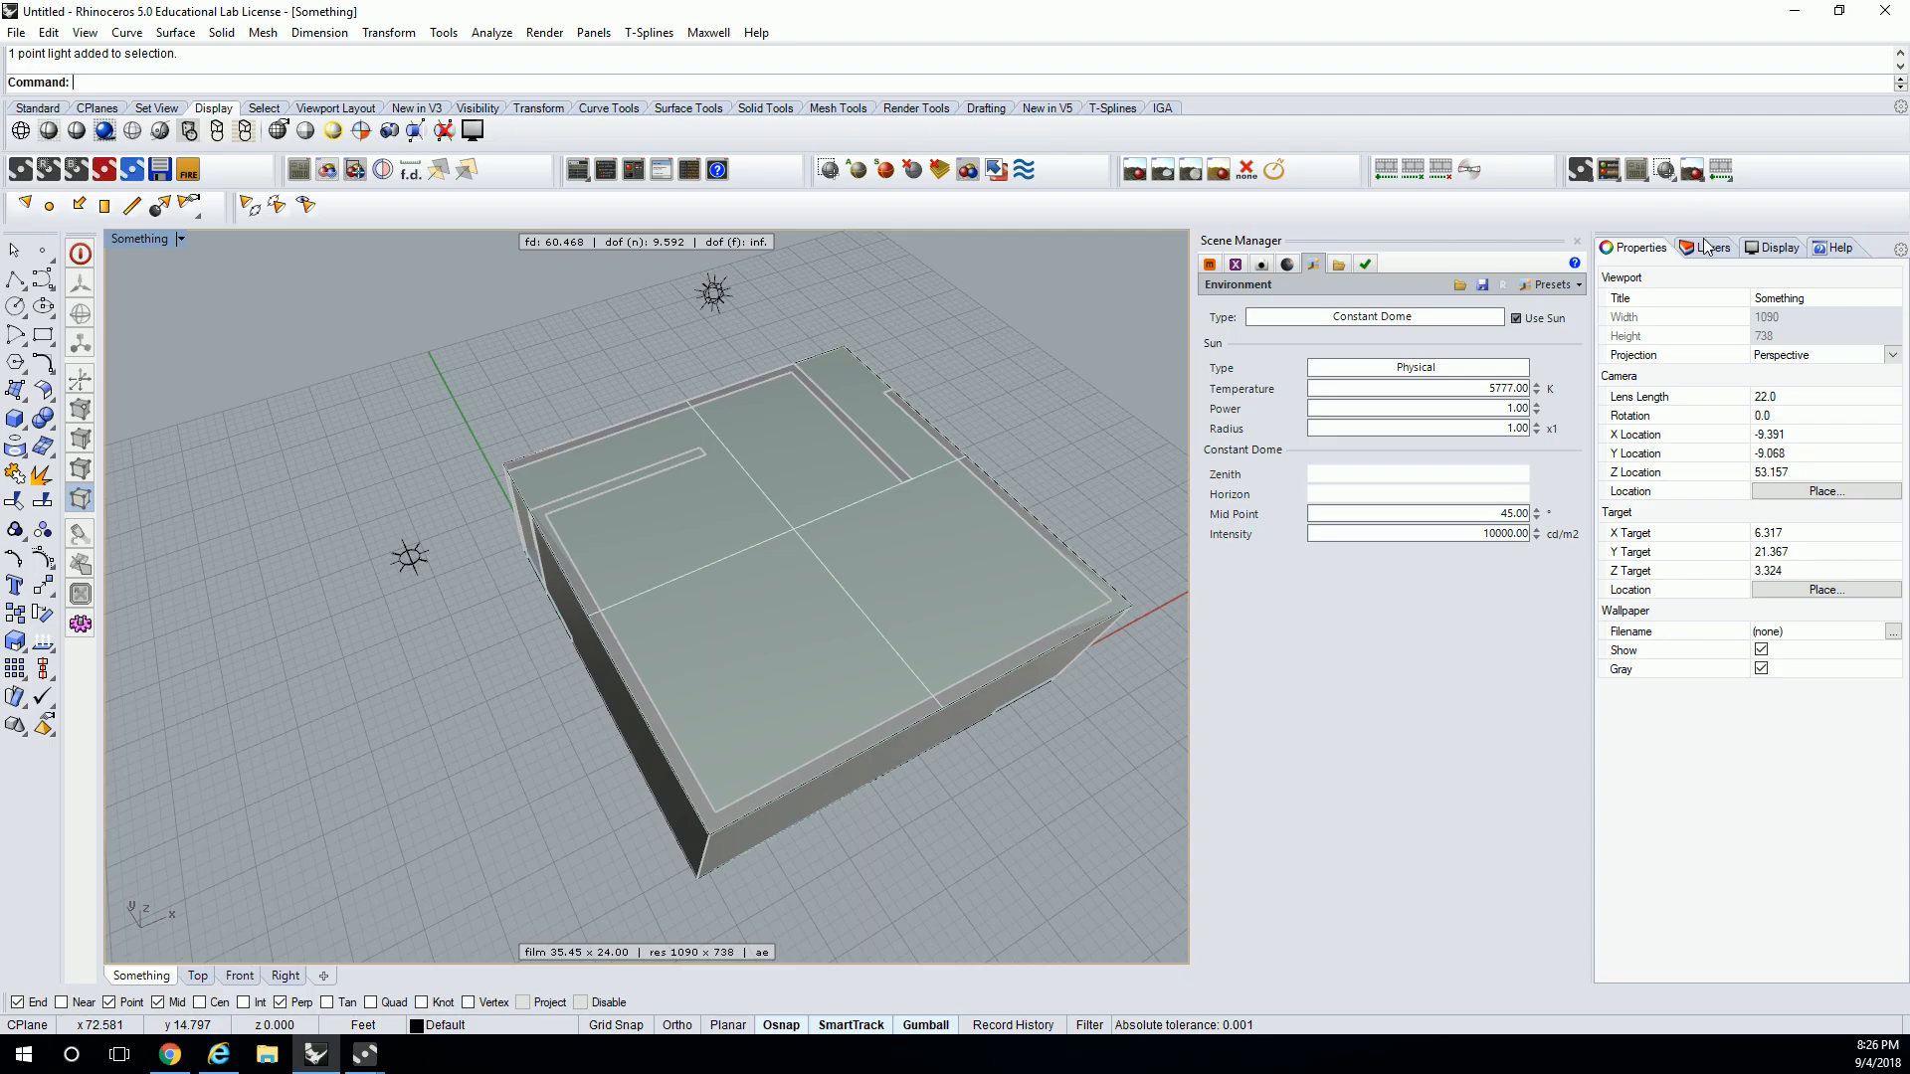
click(1707, 248)
click(1605, 271)
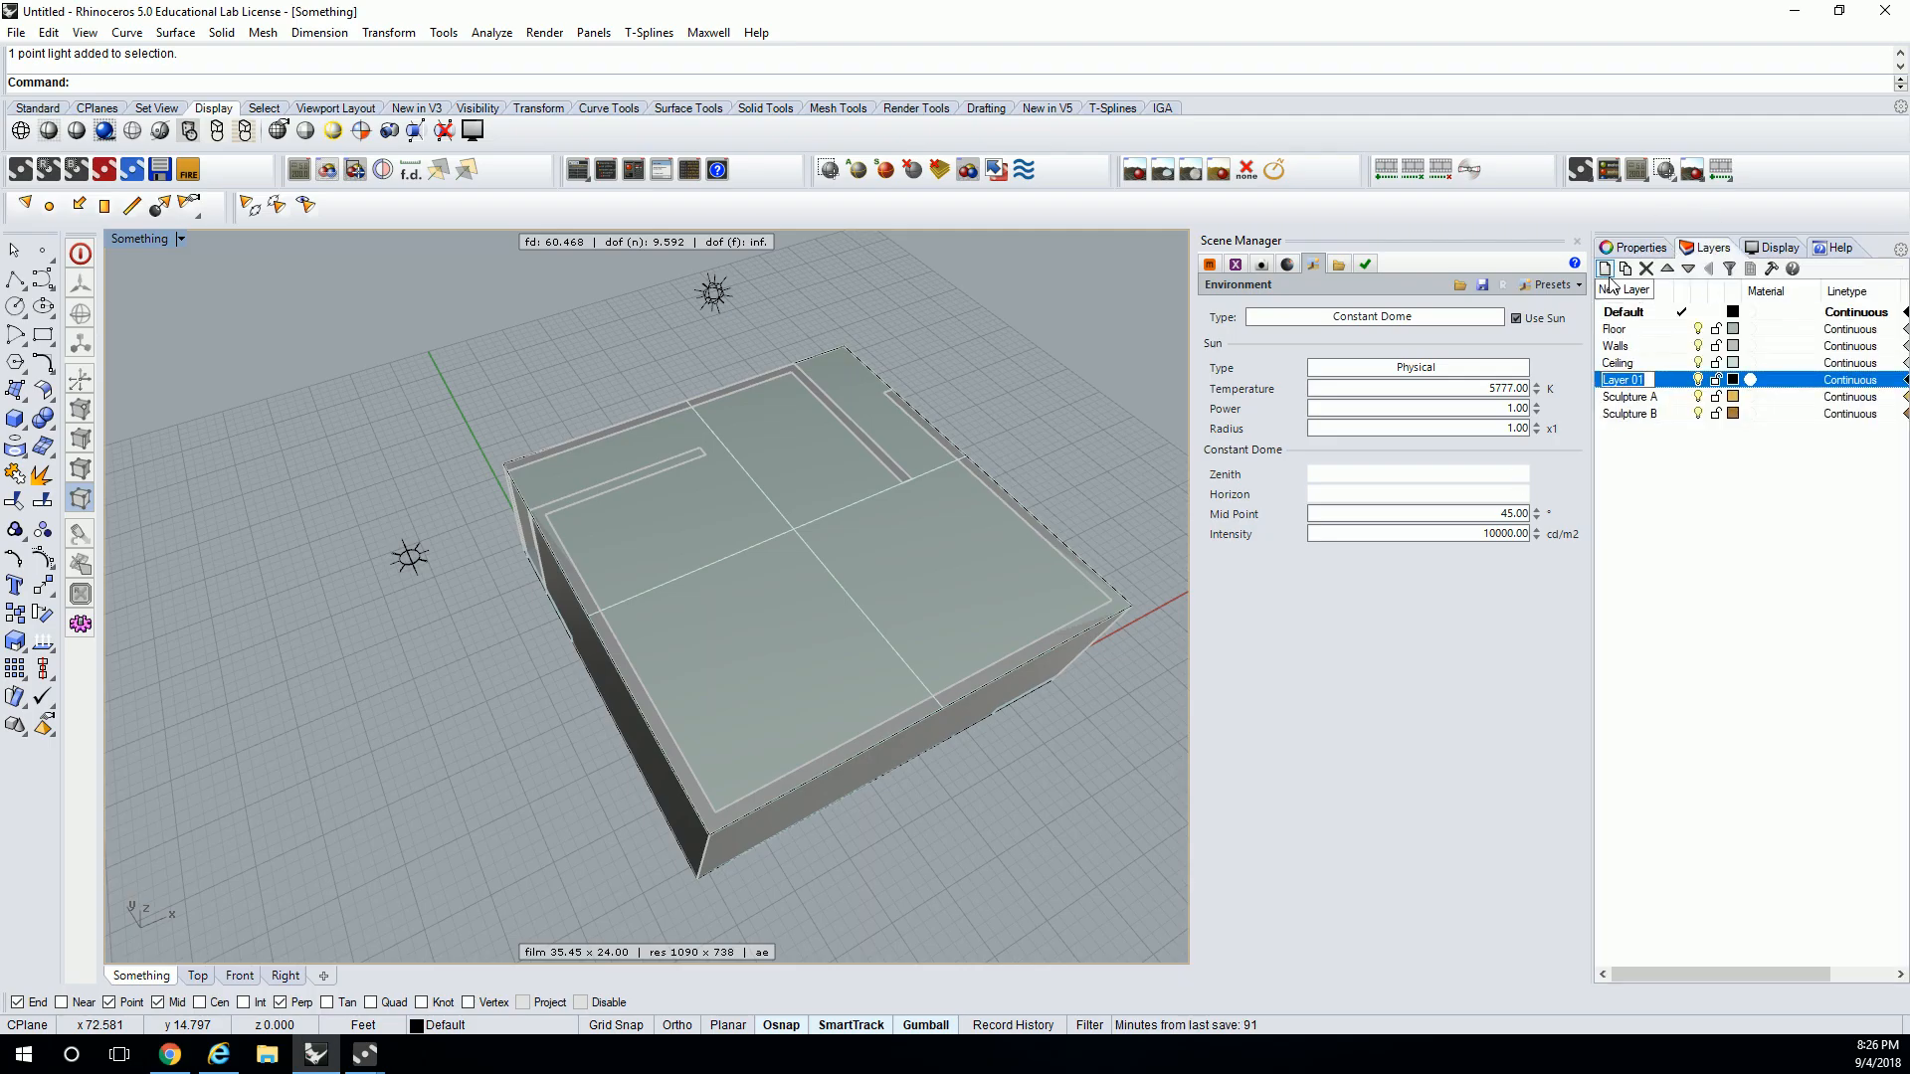
text(Can Rim)
key(Return)
click(1606, 268)
text(Can Light)
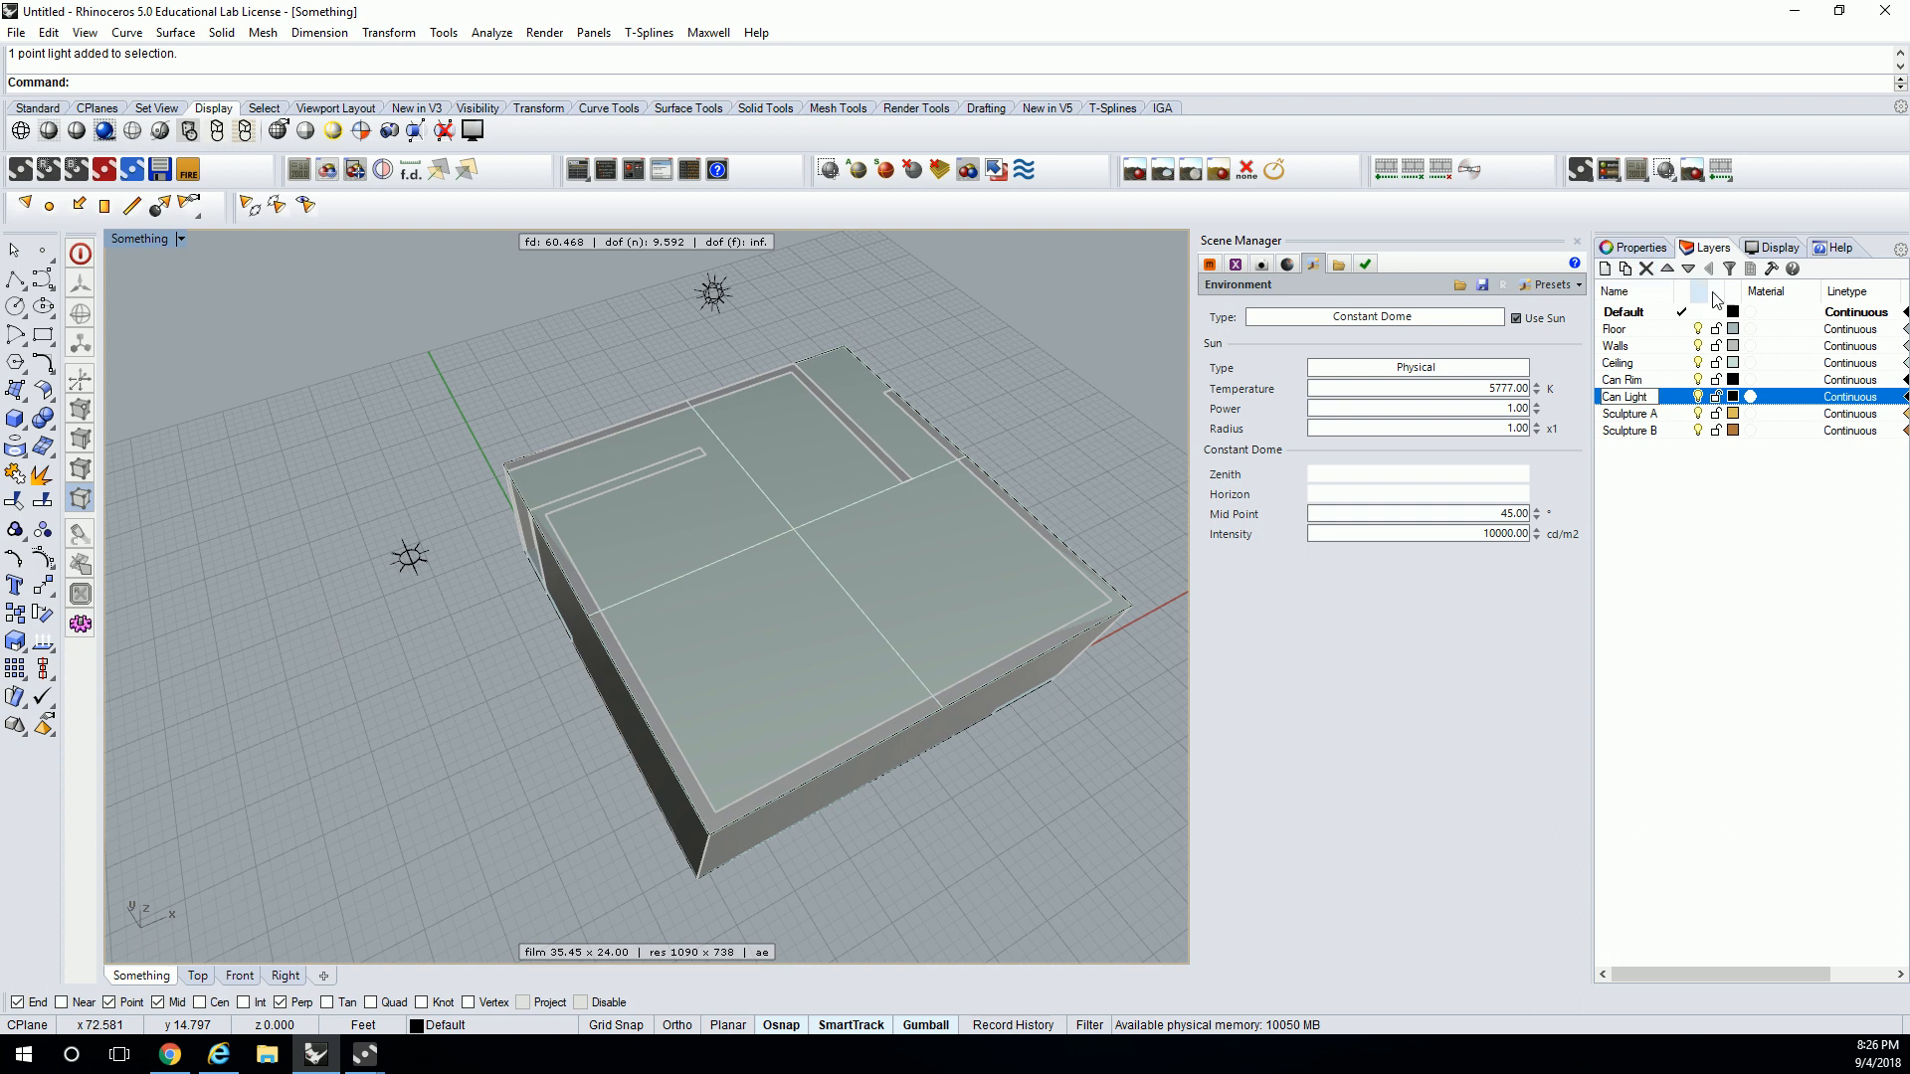
key(Return)
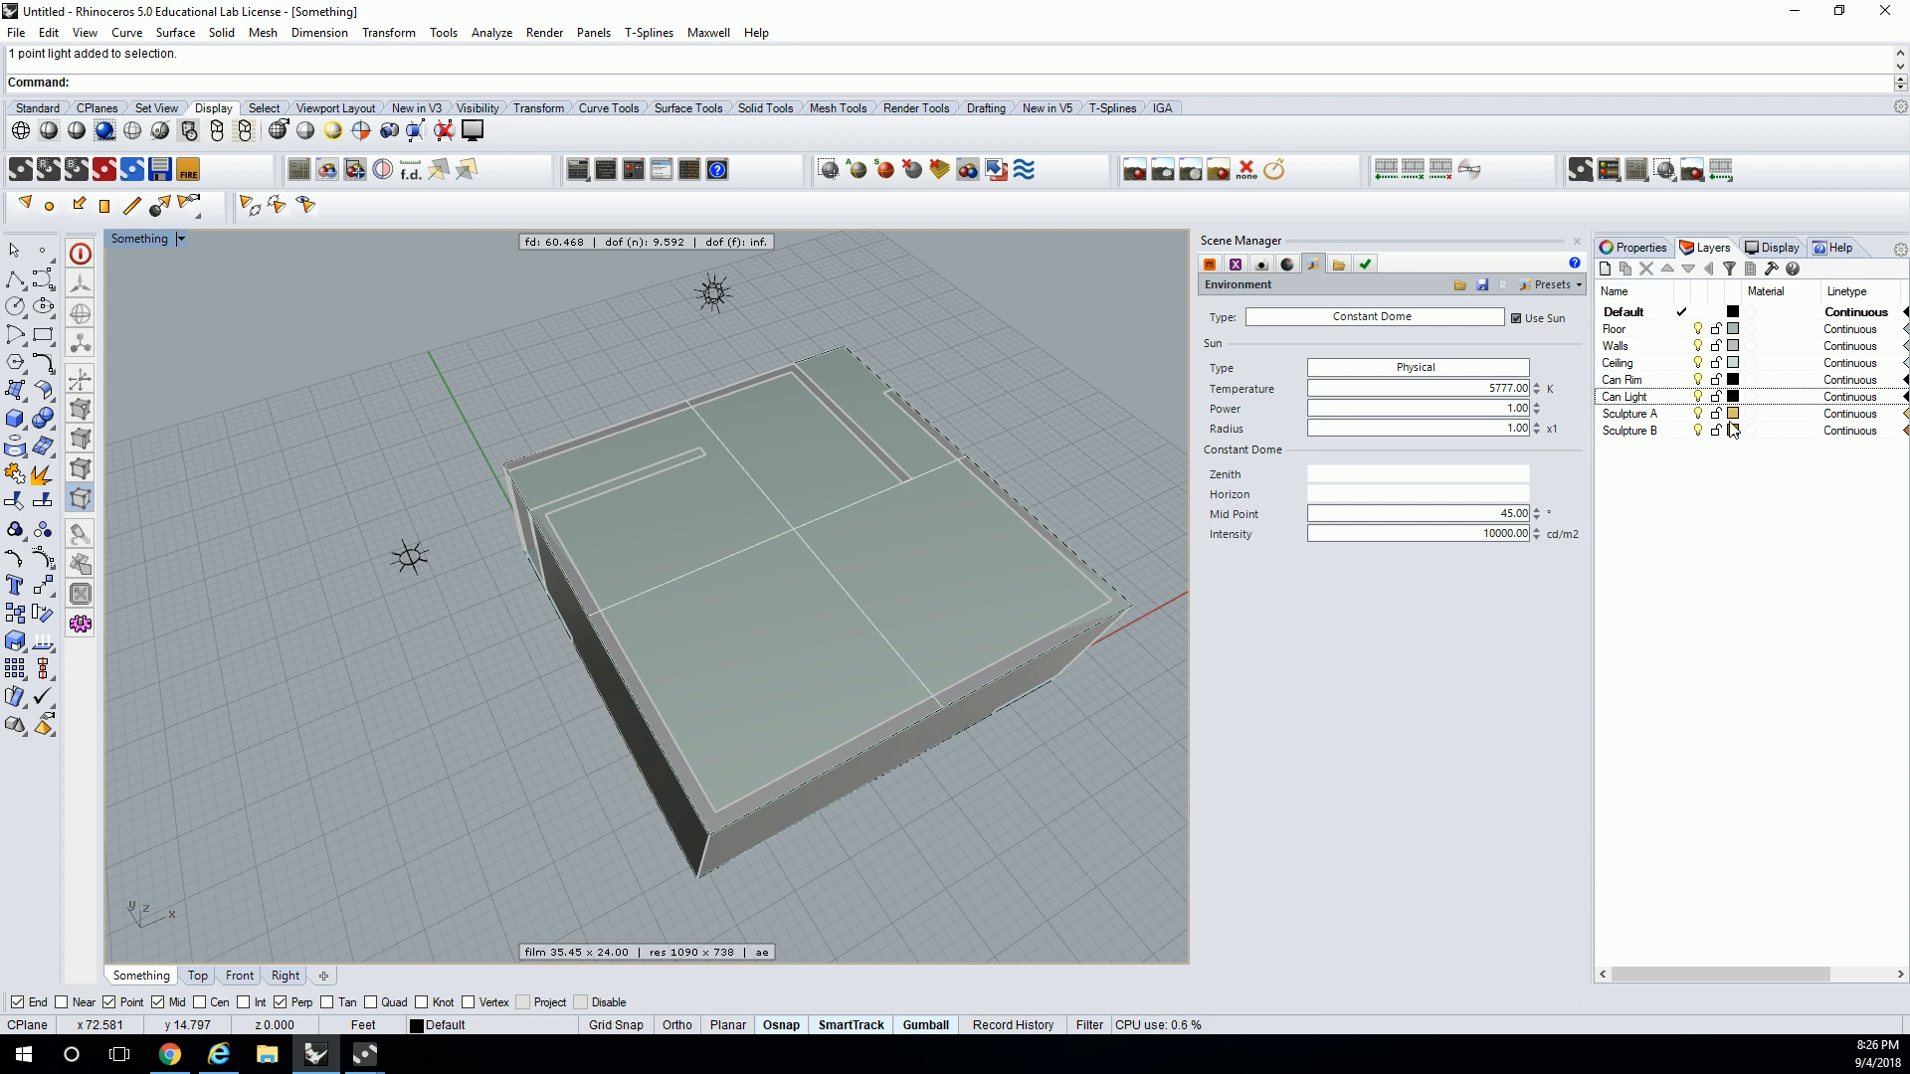
- Set the Can Rim layer color to Blue and the Can Light layer color to Light Gray
click(1733, 380)
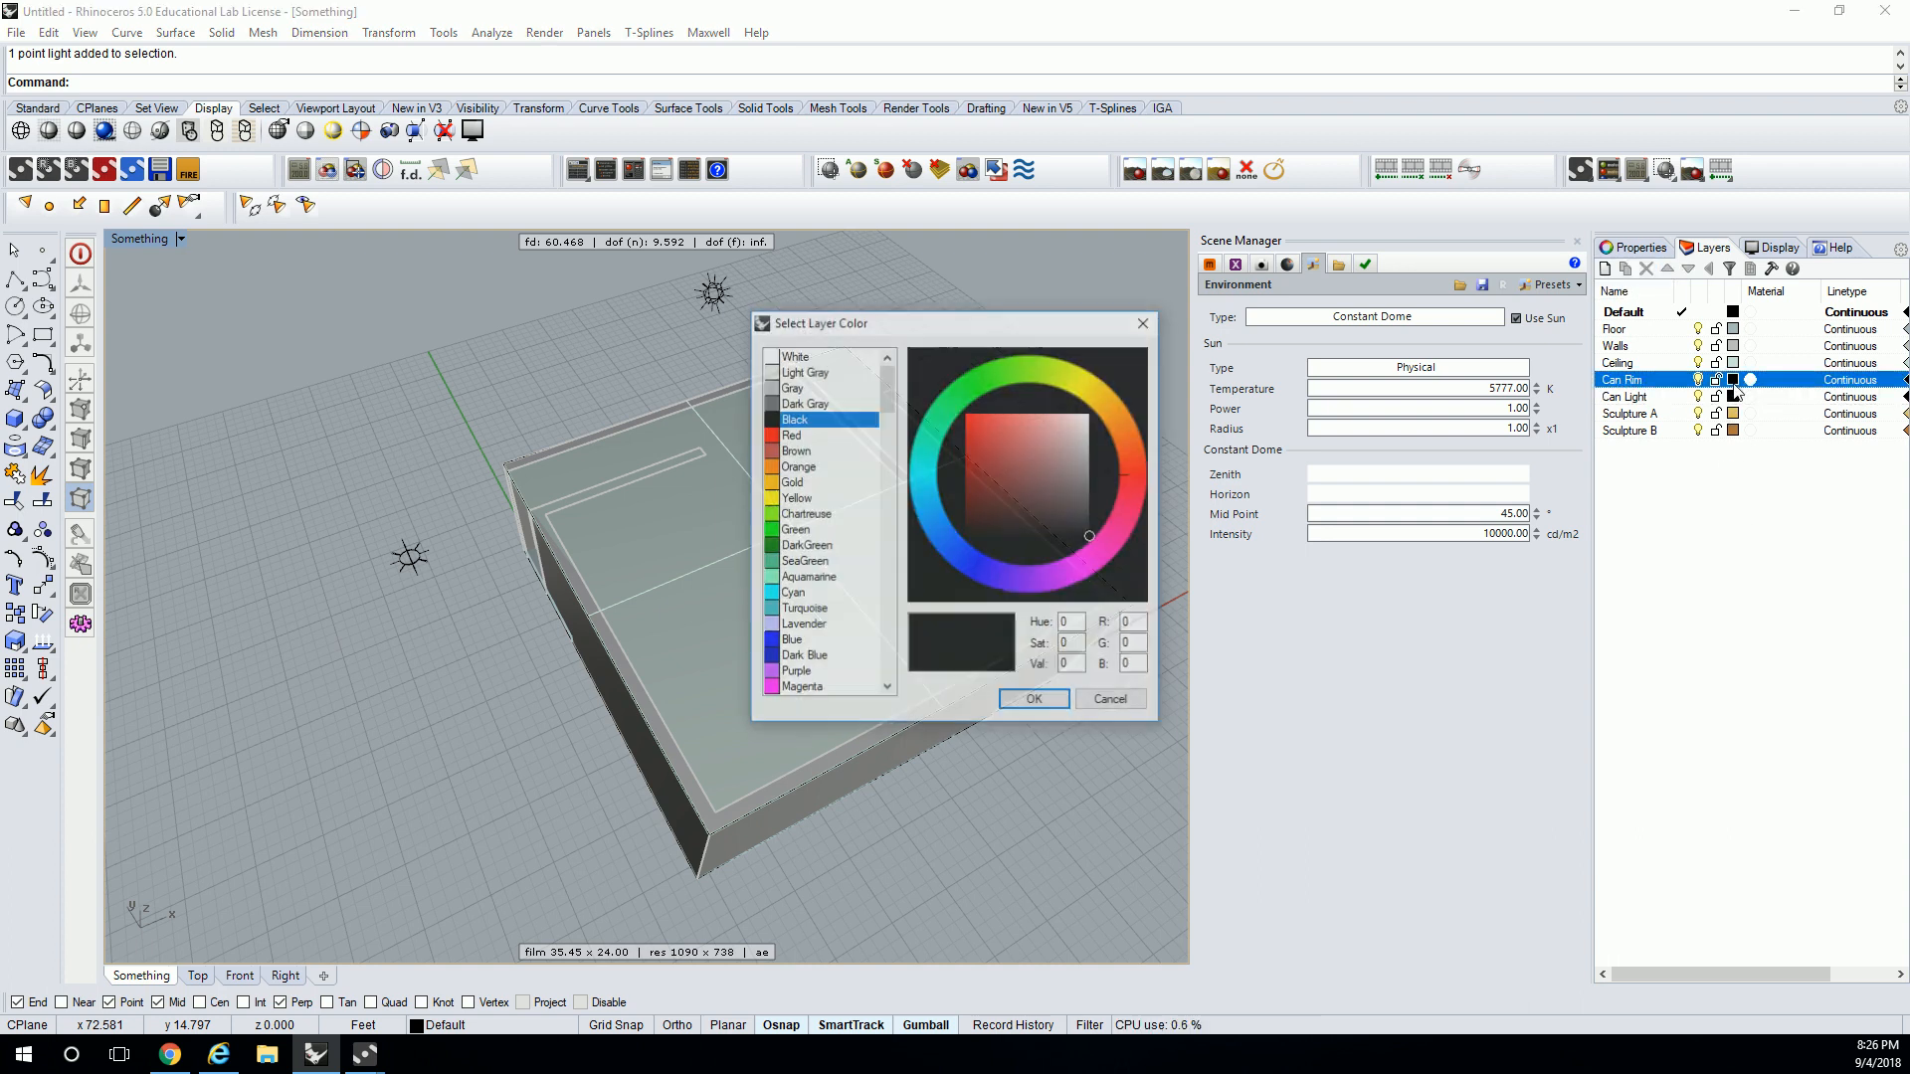
click(796, 642)
click(1025, 699)
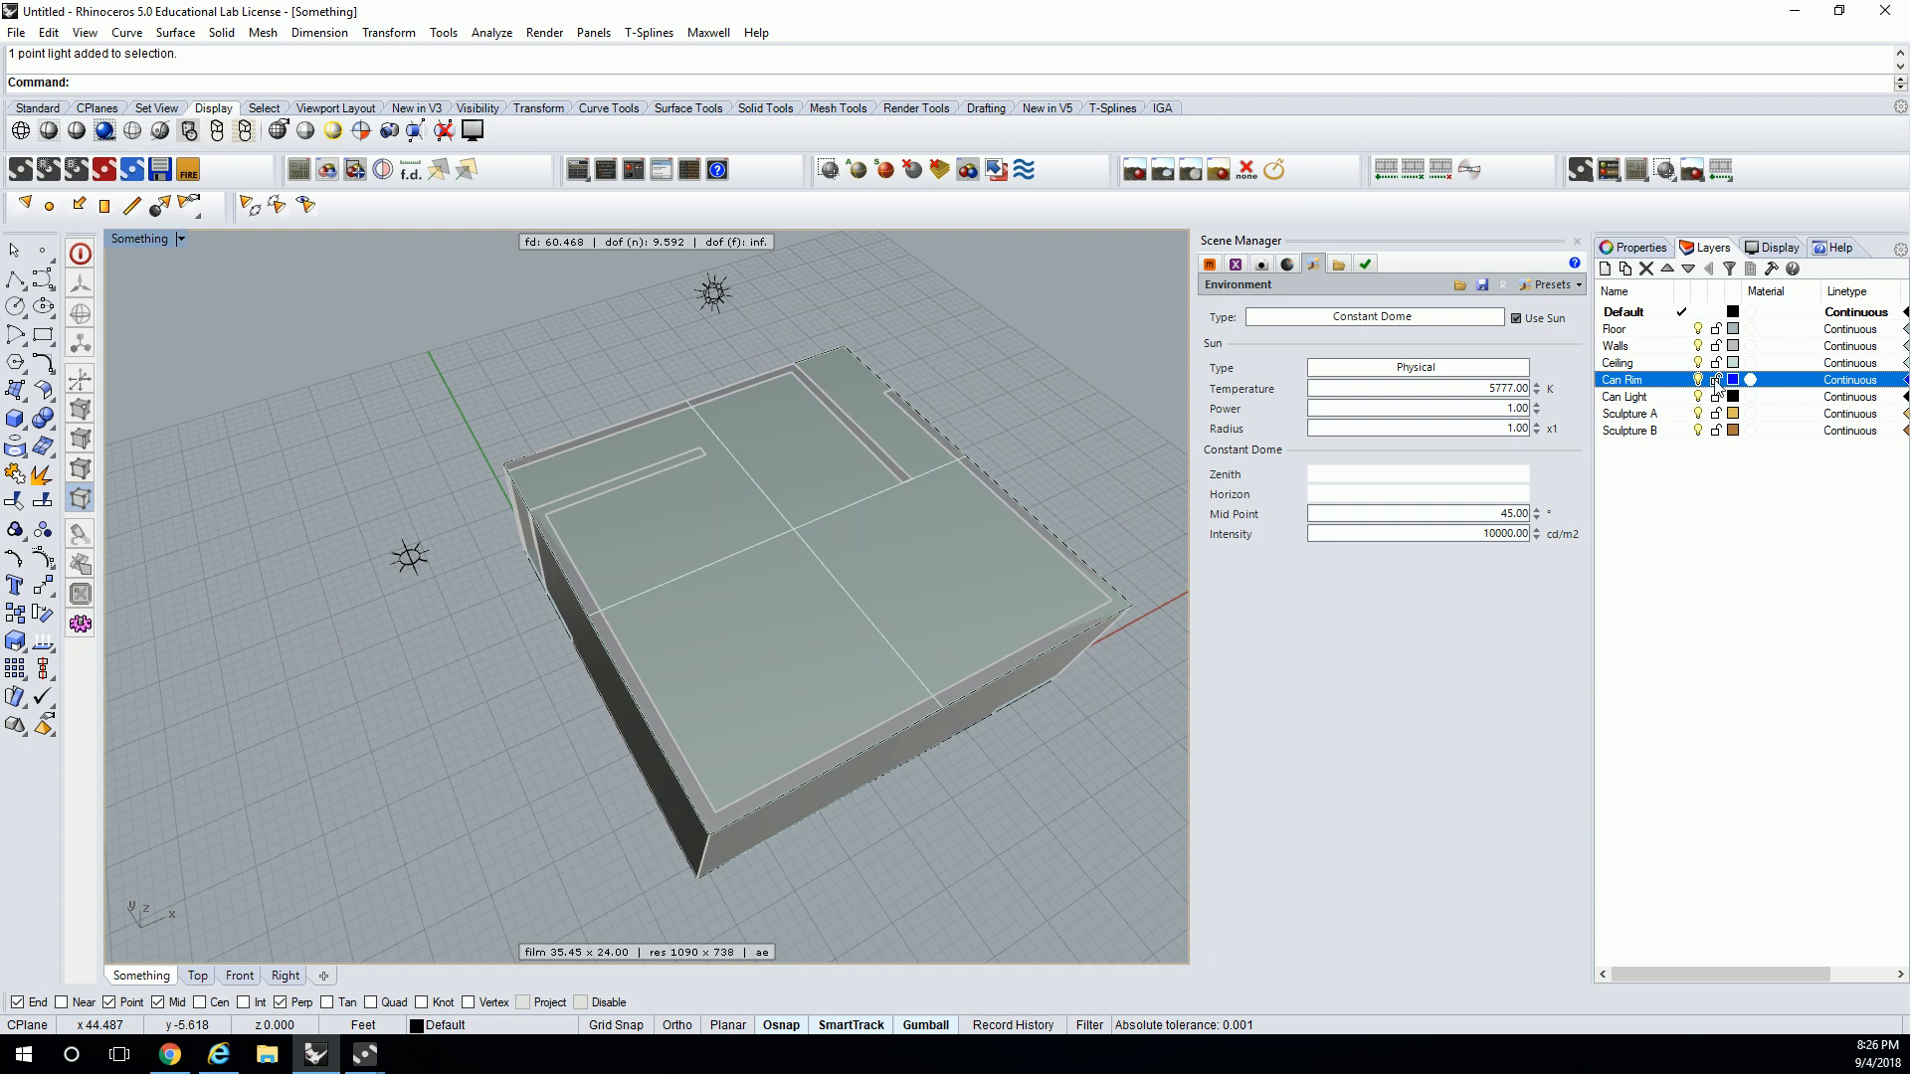
click(1733, 397)
click(801, 371)
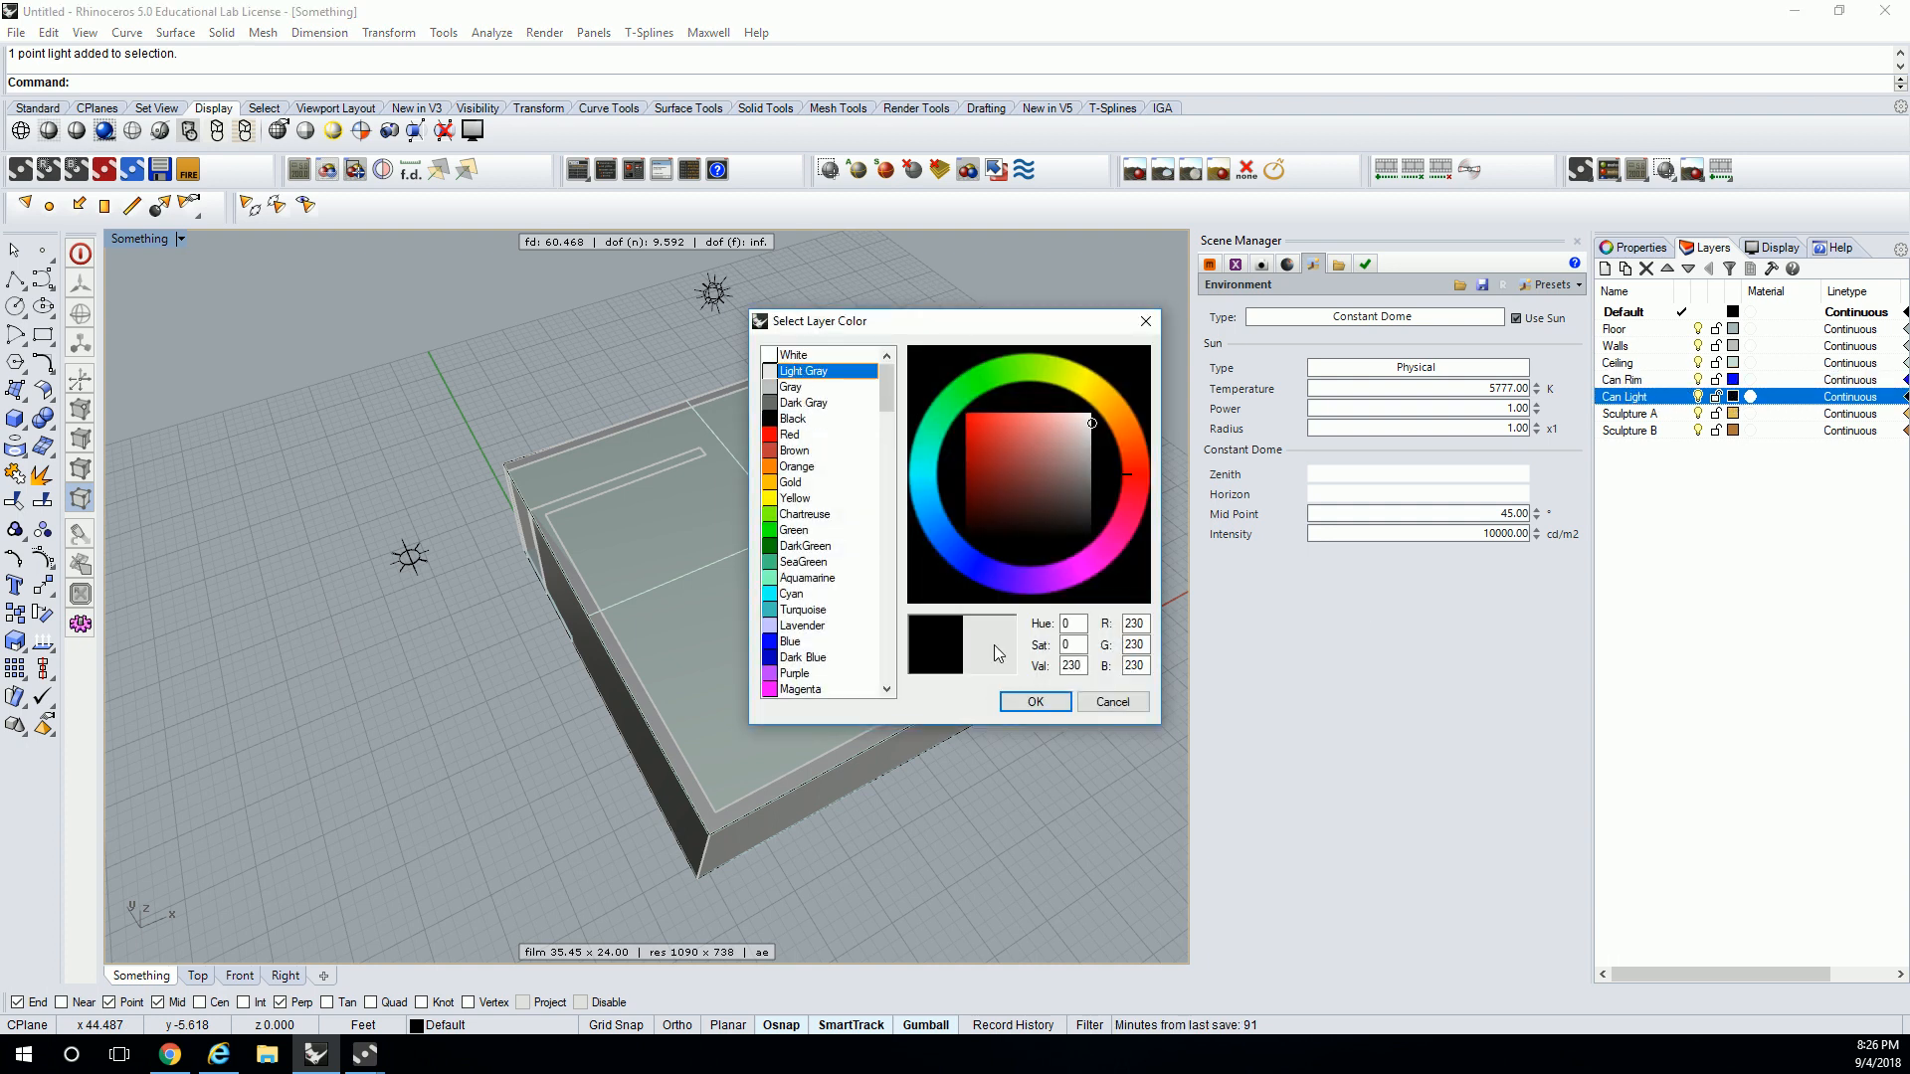
click(1035, 701)
- Make Can Rim the current layer and draw a sphere of 4-inch radius centered on the building's near upper corner
right_drag(1154, 408, 858, 541)
scroll(798, 449, up, 6)
scroll(858, 543, down, 5)
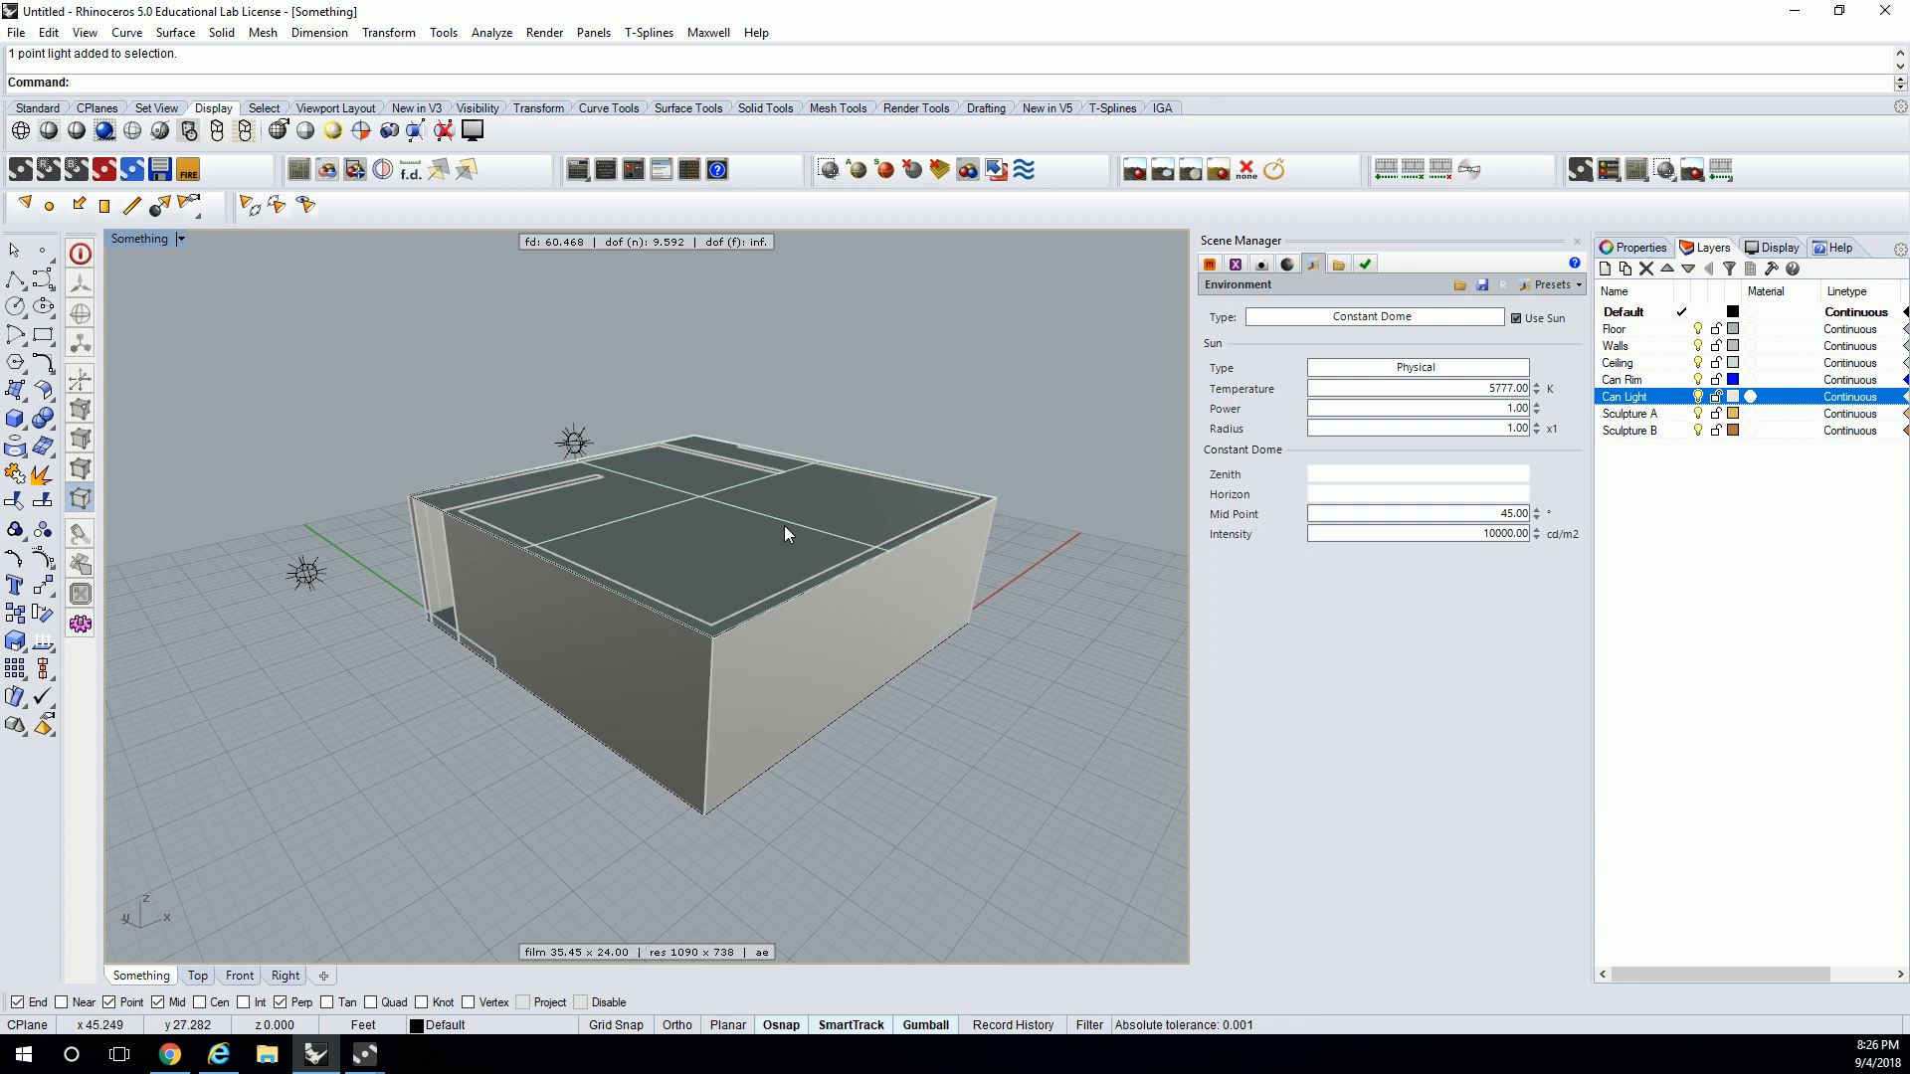
scroll(719, 497, up, 5)
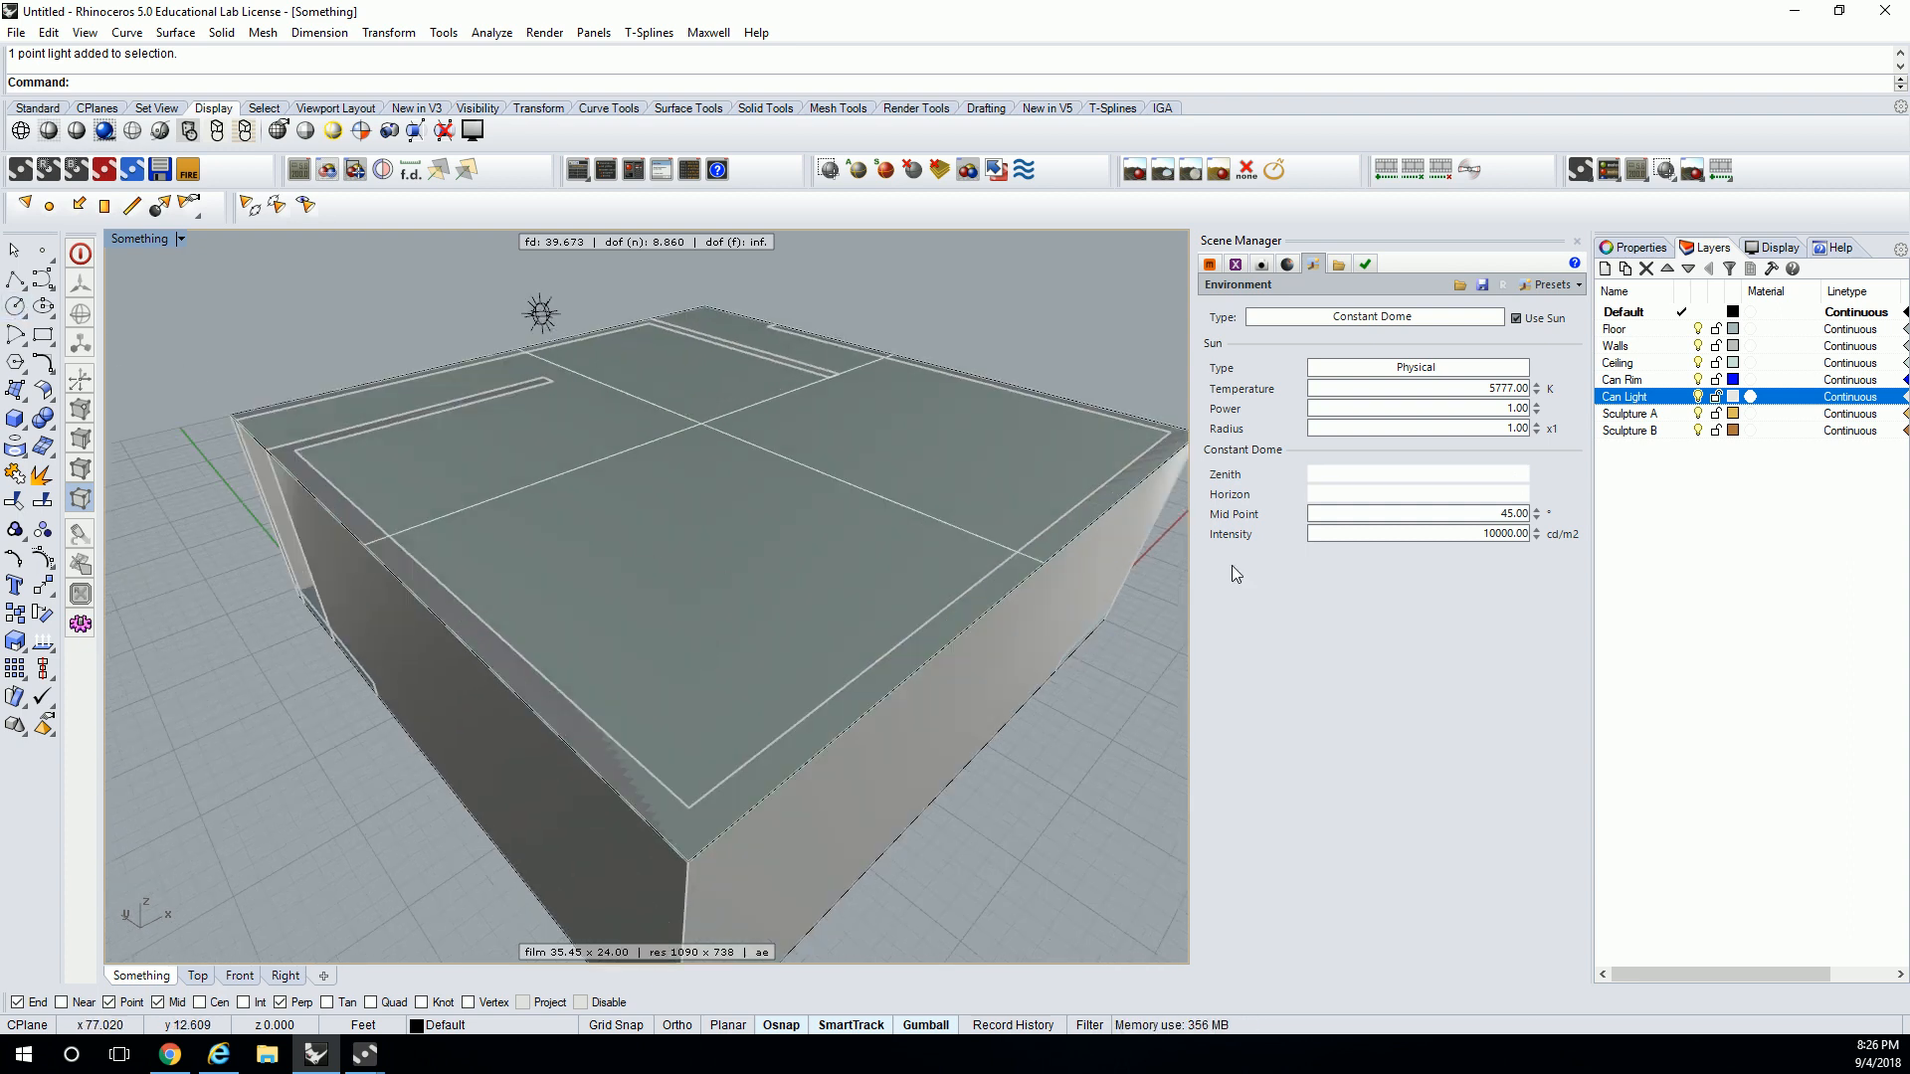
double_click(1639, 381)
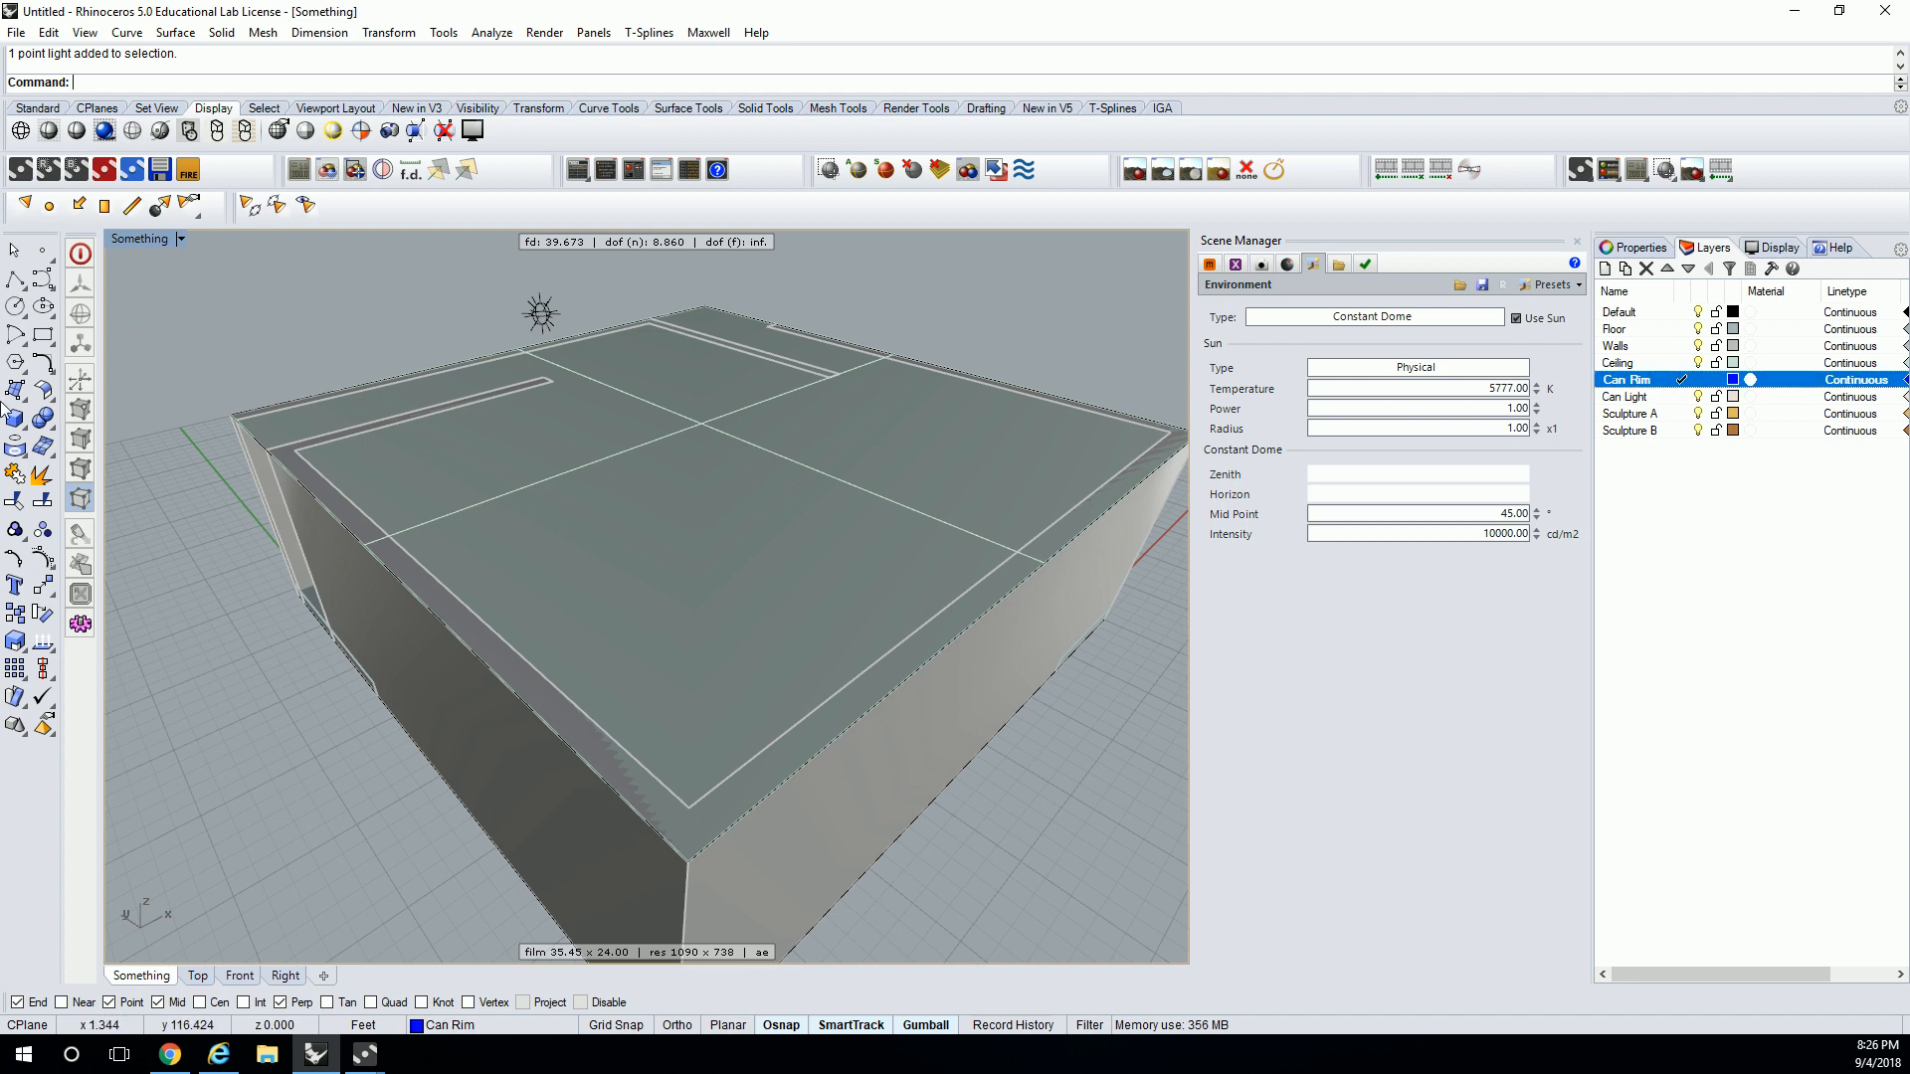
click(47, 425)
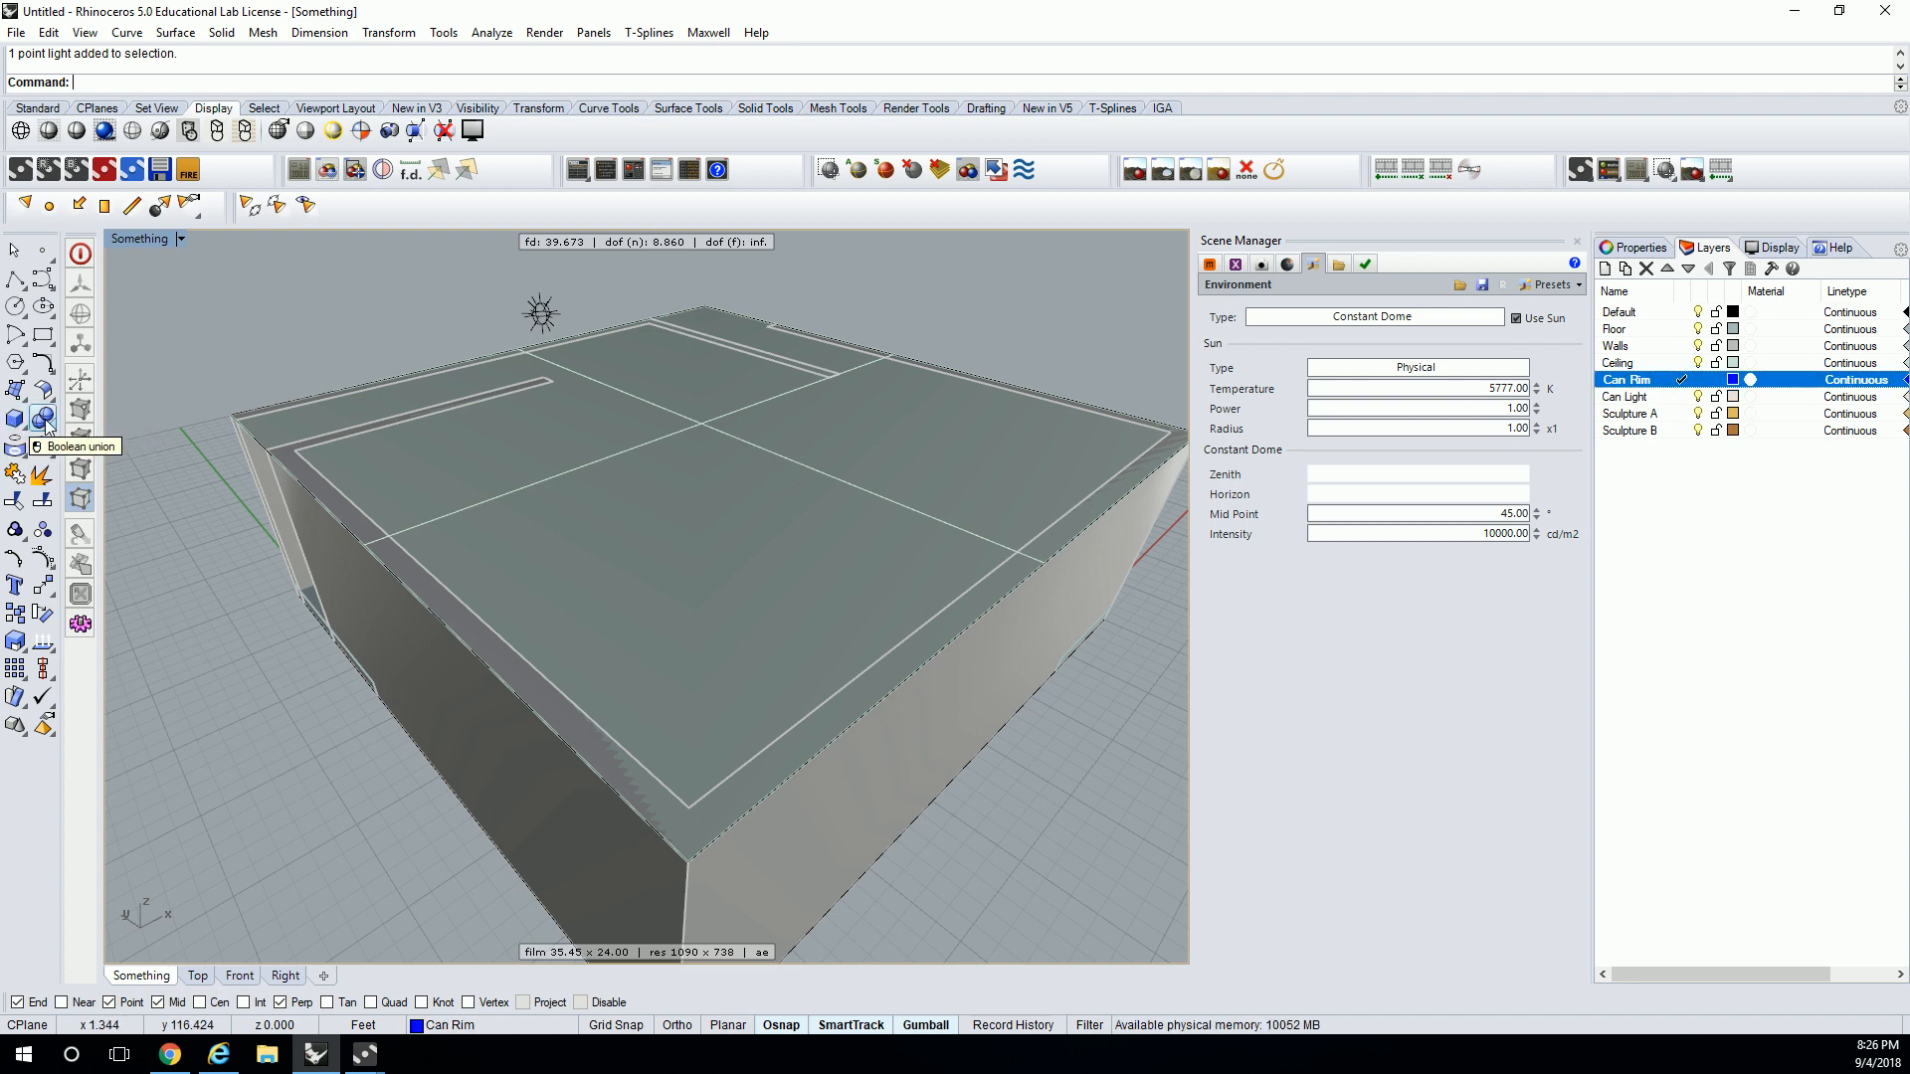
right_drag(499, 627, 797, 627)
click(718, 597)
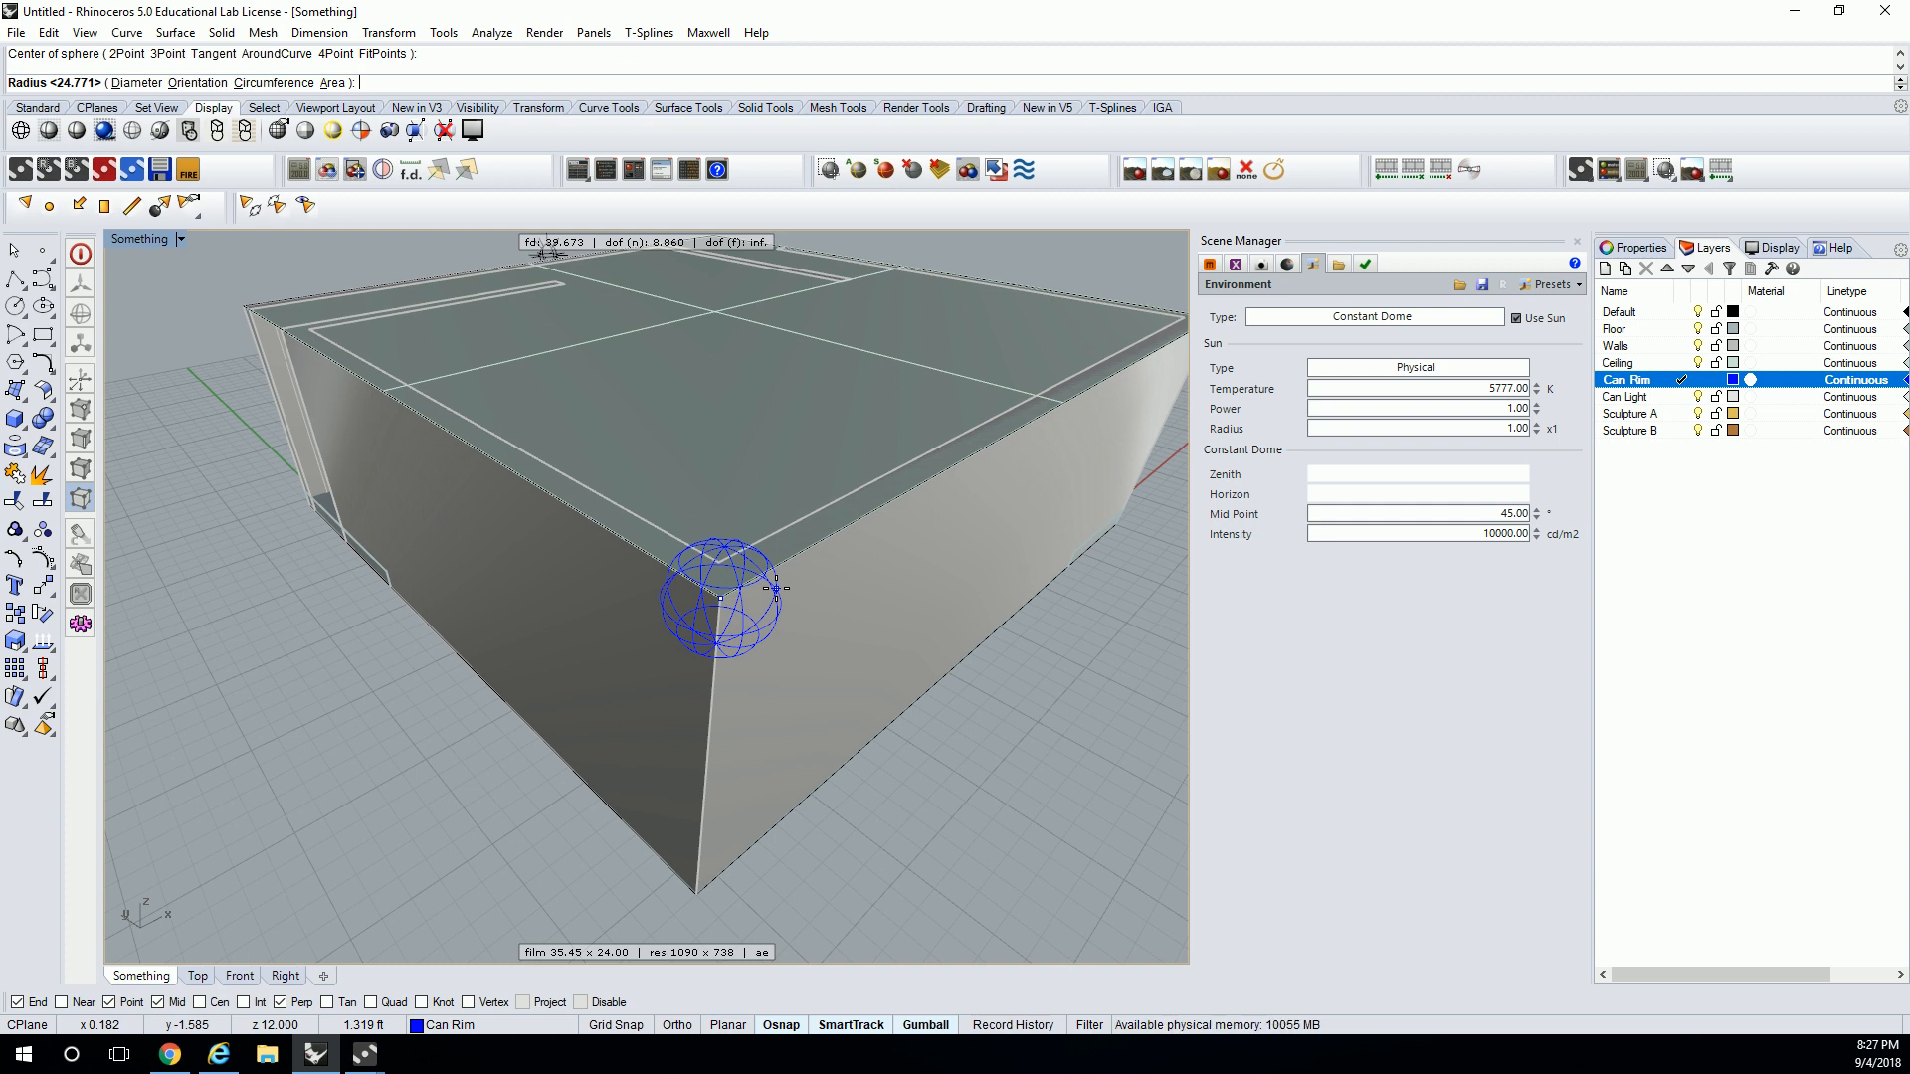
text(4')
key(Return)
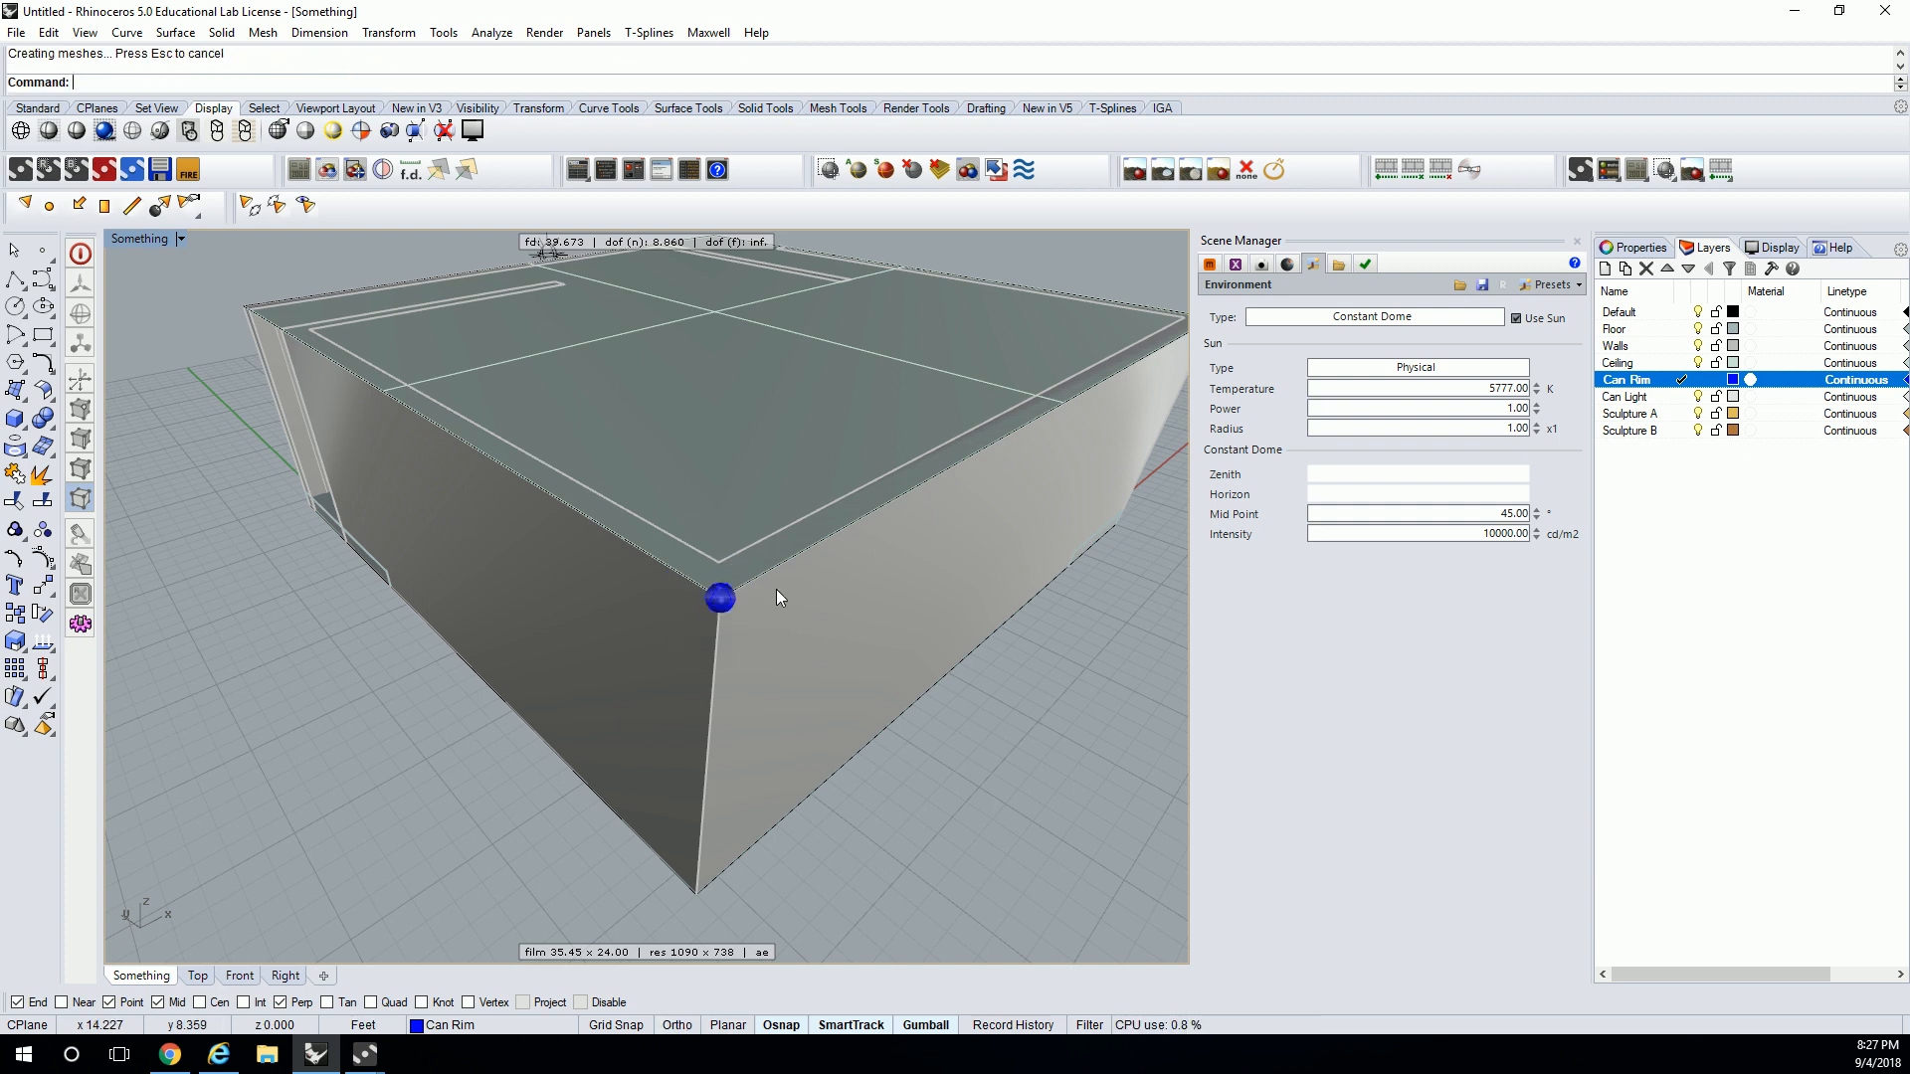
- Move the sphere horizontally away from the building corner to a spot within the ceiling slab, using the gumball
scroll(756, 597, up, 5)
click(857, 669)
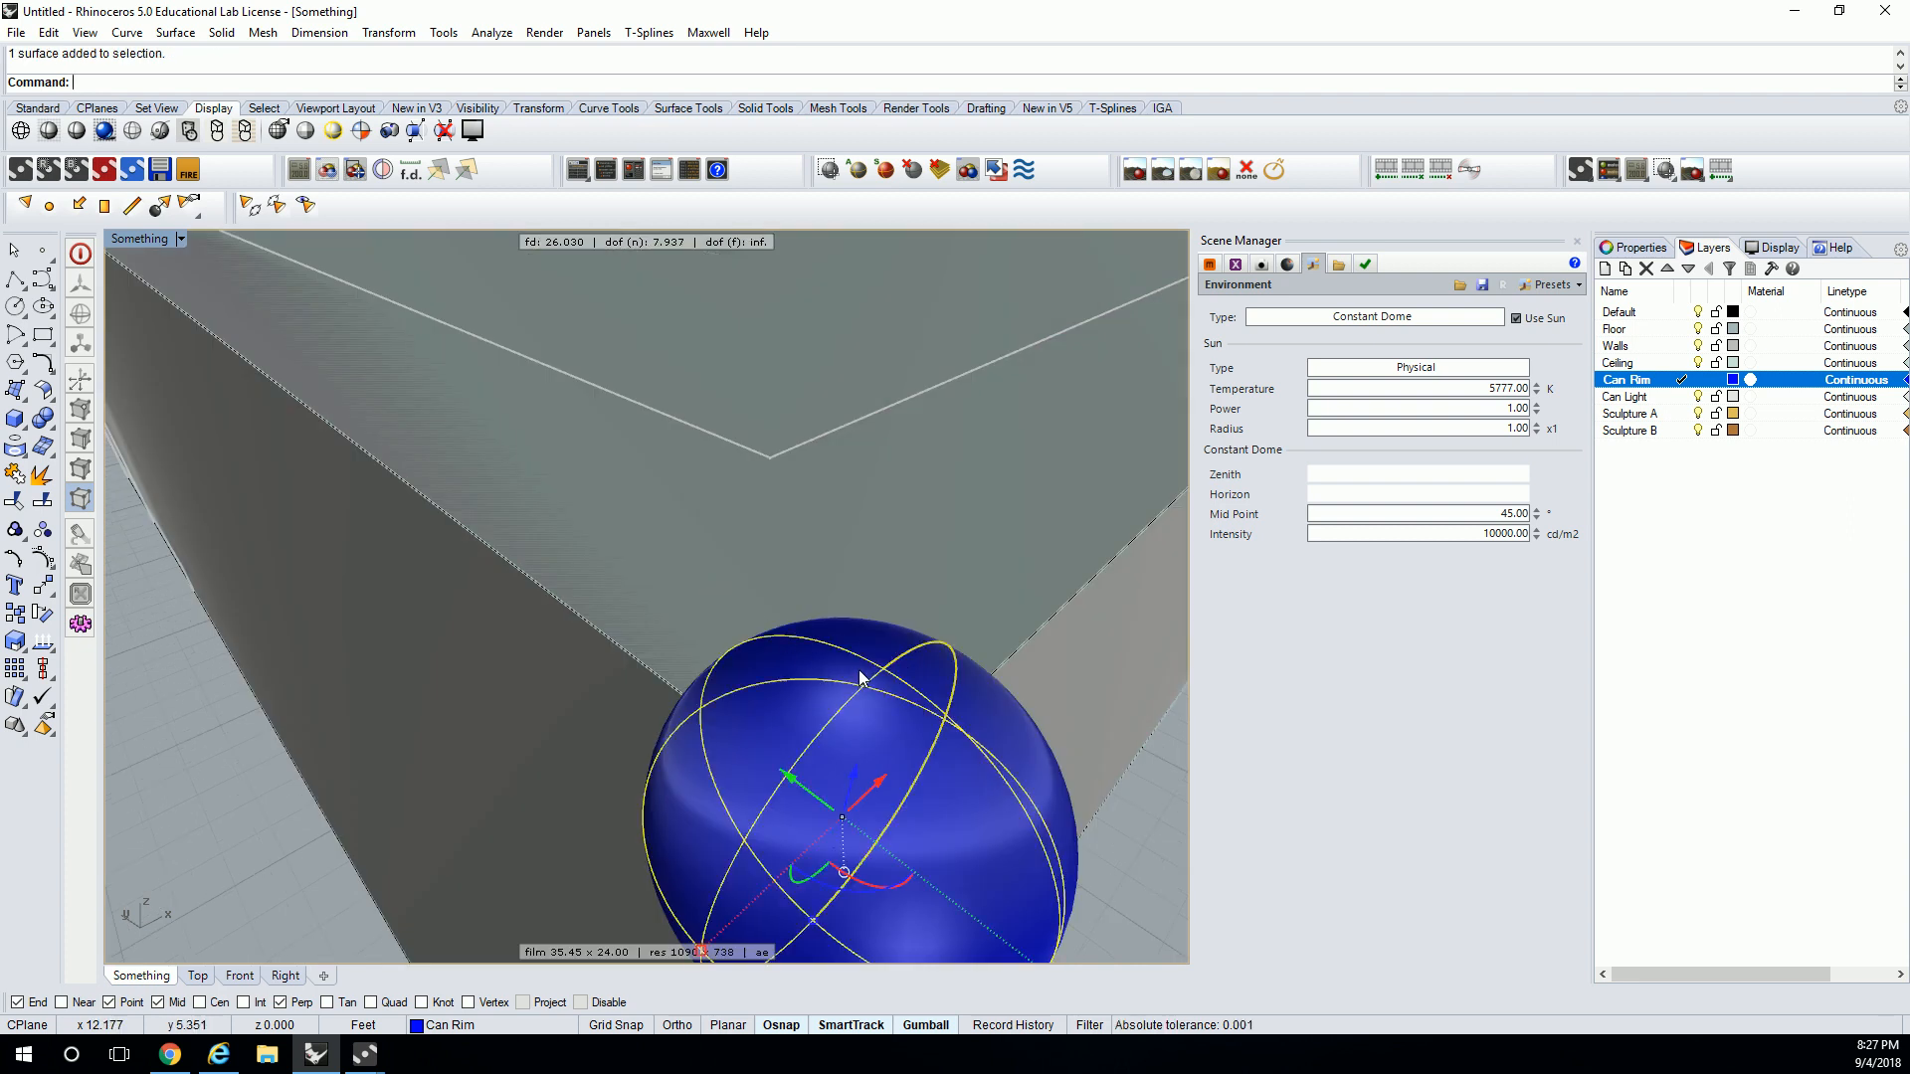
text(zs)
key(Return)
right_drag(865, 645, 881, 627)
scroll(881, 628, down, 7)
right_drag(794, 557, 841, 637)
drag(746, 613, 301, 471)
shift+right_drag(534, 436, 595, 507)
drag(604, 471, 953, 317)
shift+right_drag(964, 345, 856, 555)
right_drag(856, 555, 796, 487)
scroll(779, 634, up, 7)
scroll(779, 640, up, 2)
- Split the sphere with the ceiling surface as the cutting object
text(split)
key(Return)
click(867, 726)
key(Escape)
key(Return)
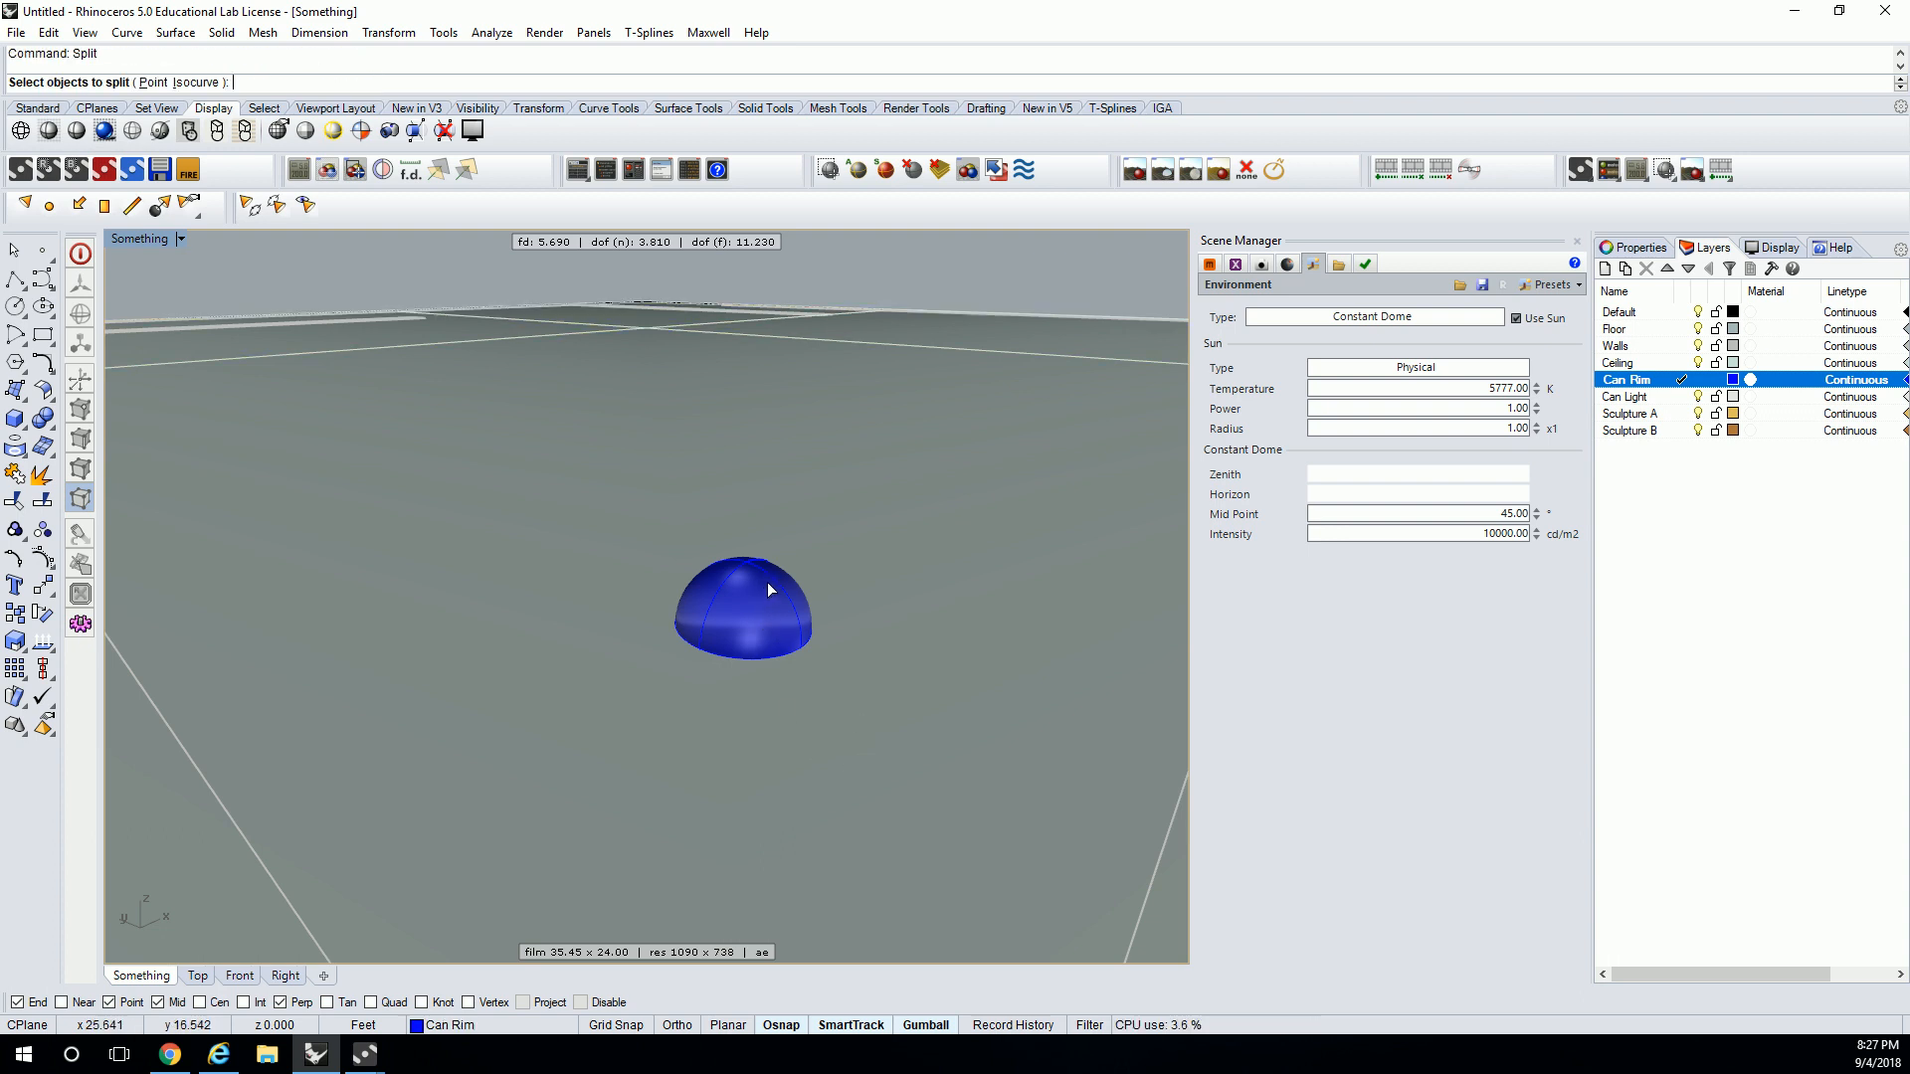
click(763, 580)
key(Return)
click(901, 636)
key(Return)
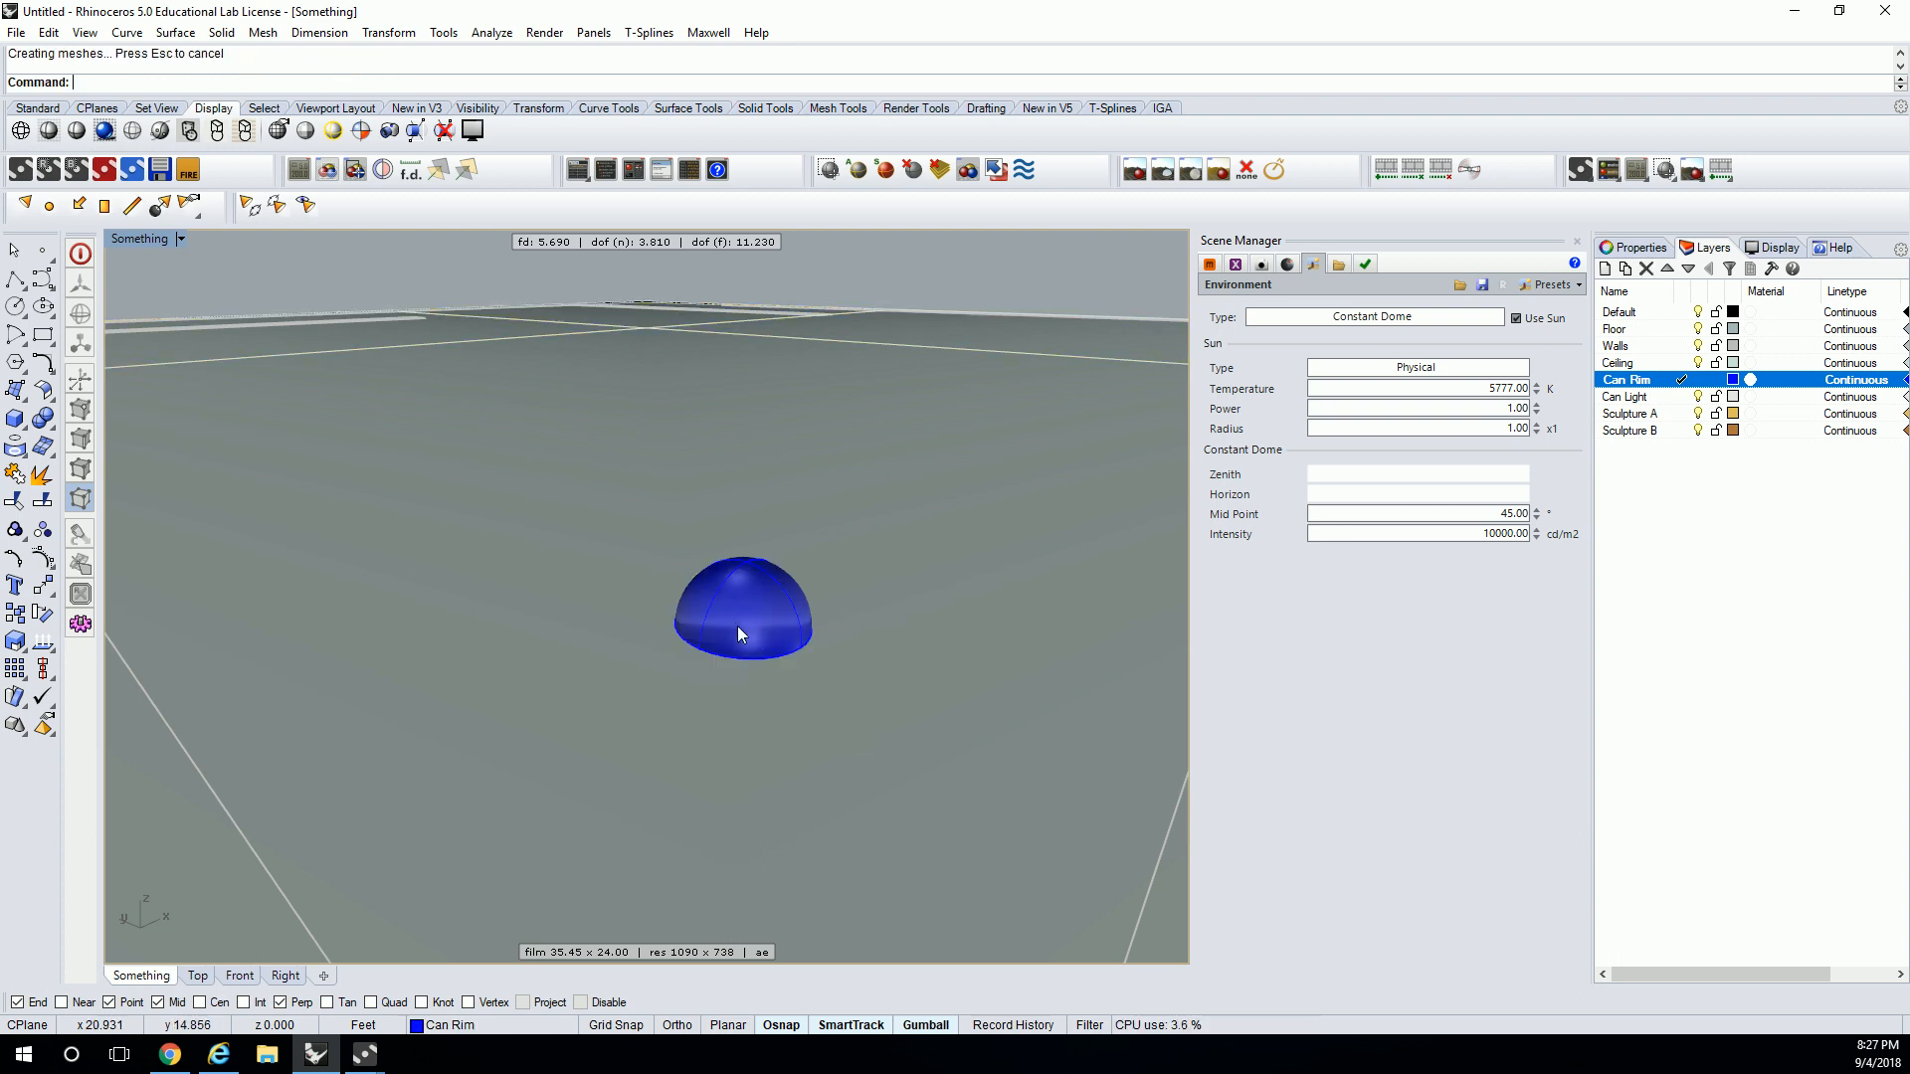
- Delete the lower half of the split sphere below the ceiling
click(752, 673)
click(826, 756)
right_drag(832, 747, 798, 684)
scroll(756, 469, up, 2)
click(746, 471)
key(Delete)
- Run ExtractWireframe on the remaining half sphere and delete the dome, keeping only its circular edge at the ceiling
mouse_move(849, 414)
right_down()
mouse_move(836, 516)
mouse_move(786, 574)
mouse_move(804, 559)
mouse_move(762, 402)
mouse_move(798, 516)
mouse_move(856, 584)
right_up()
click(785, 568)
scroll(718, 429, up, 7)
scroll(798, 516, up, 4)
right_drag(918, 692, 879, 516)
scroll(869, 511, down, 5)
key(Escape)
click(946, 378)
click(1003, 435)
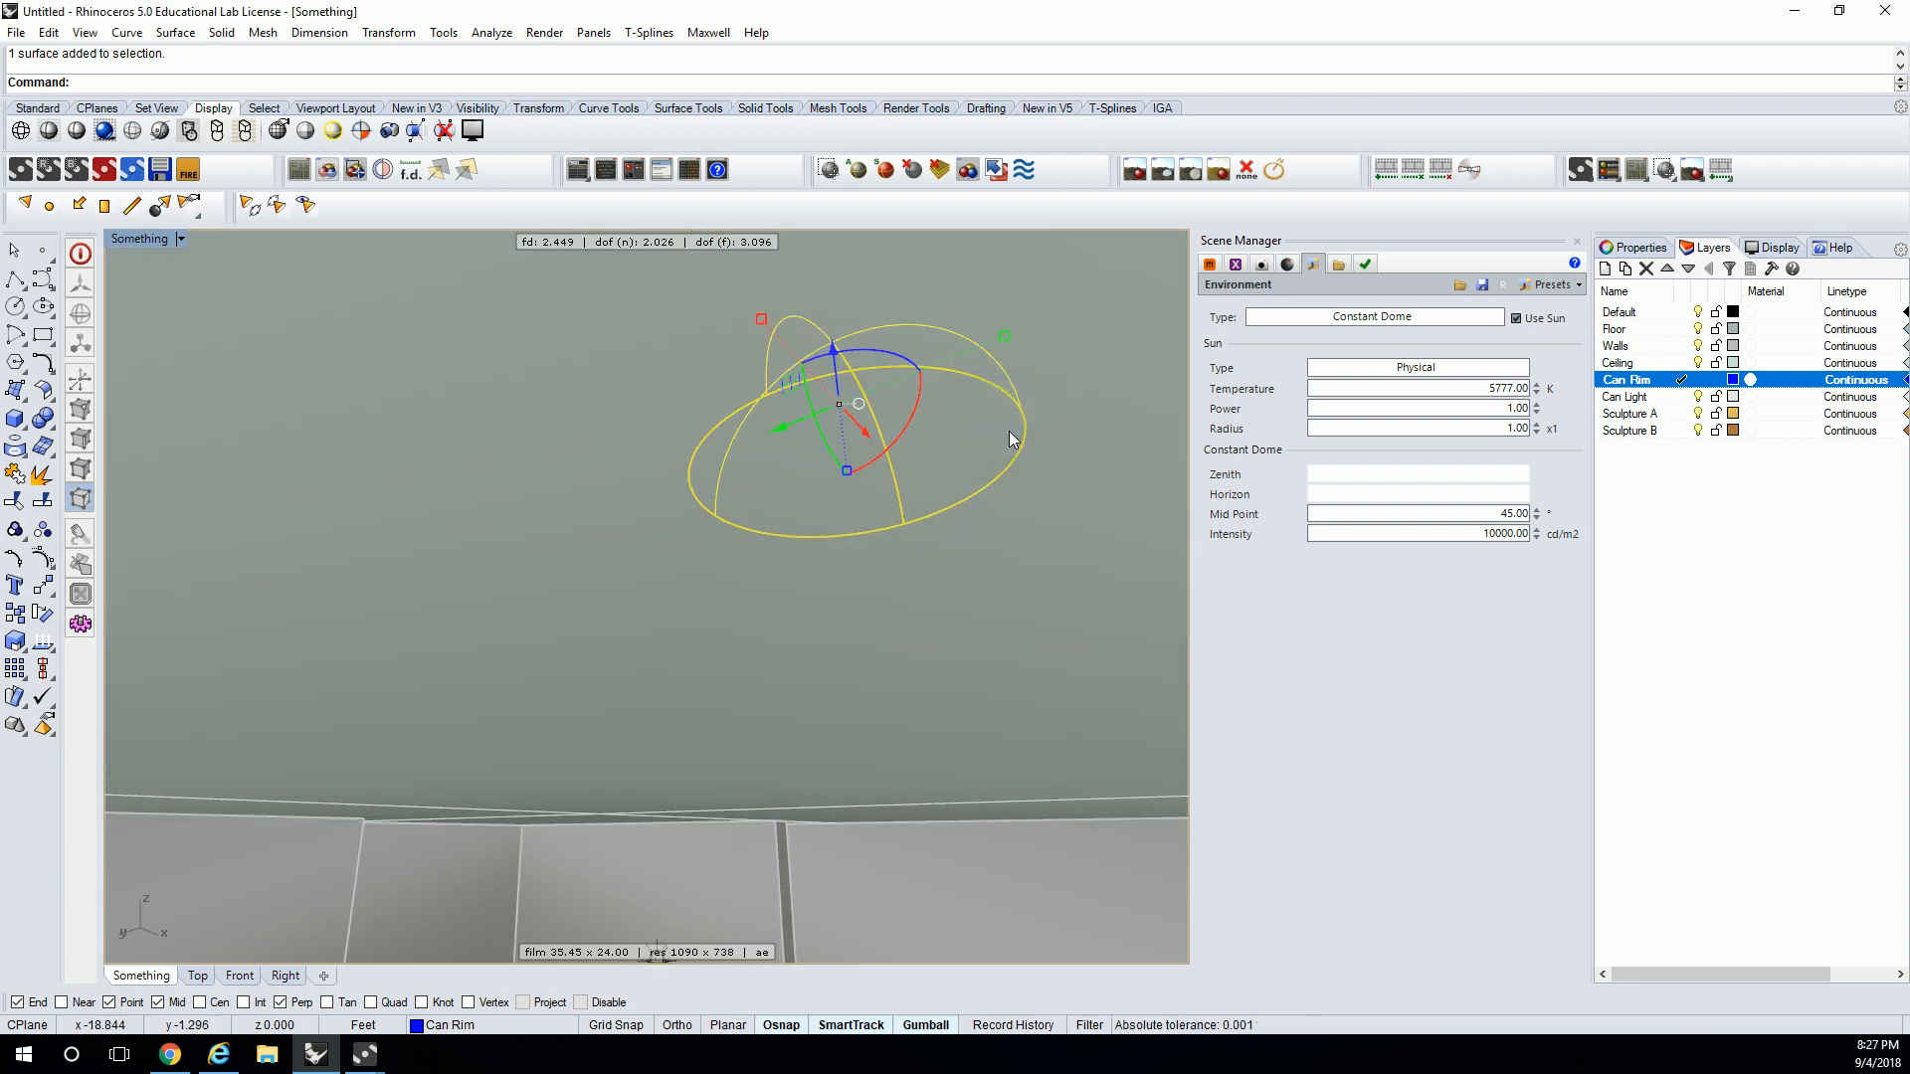
text(ExtractW)
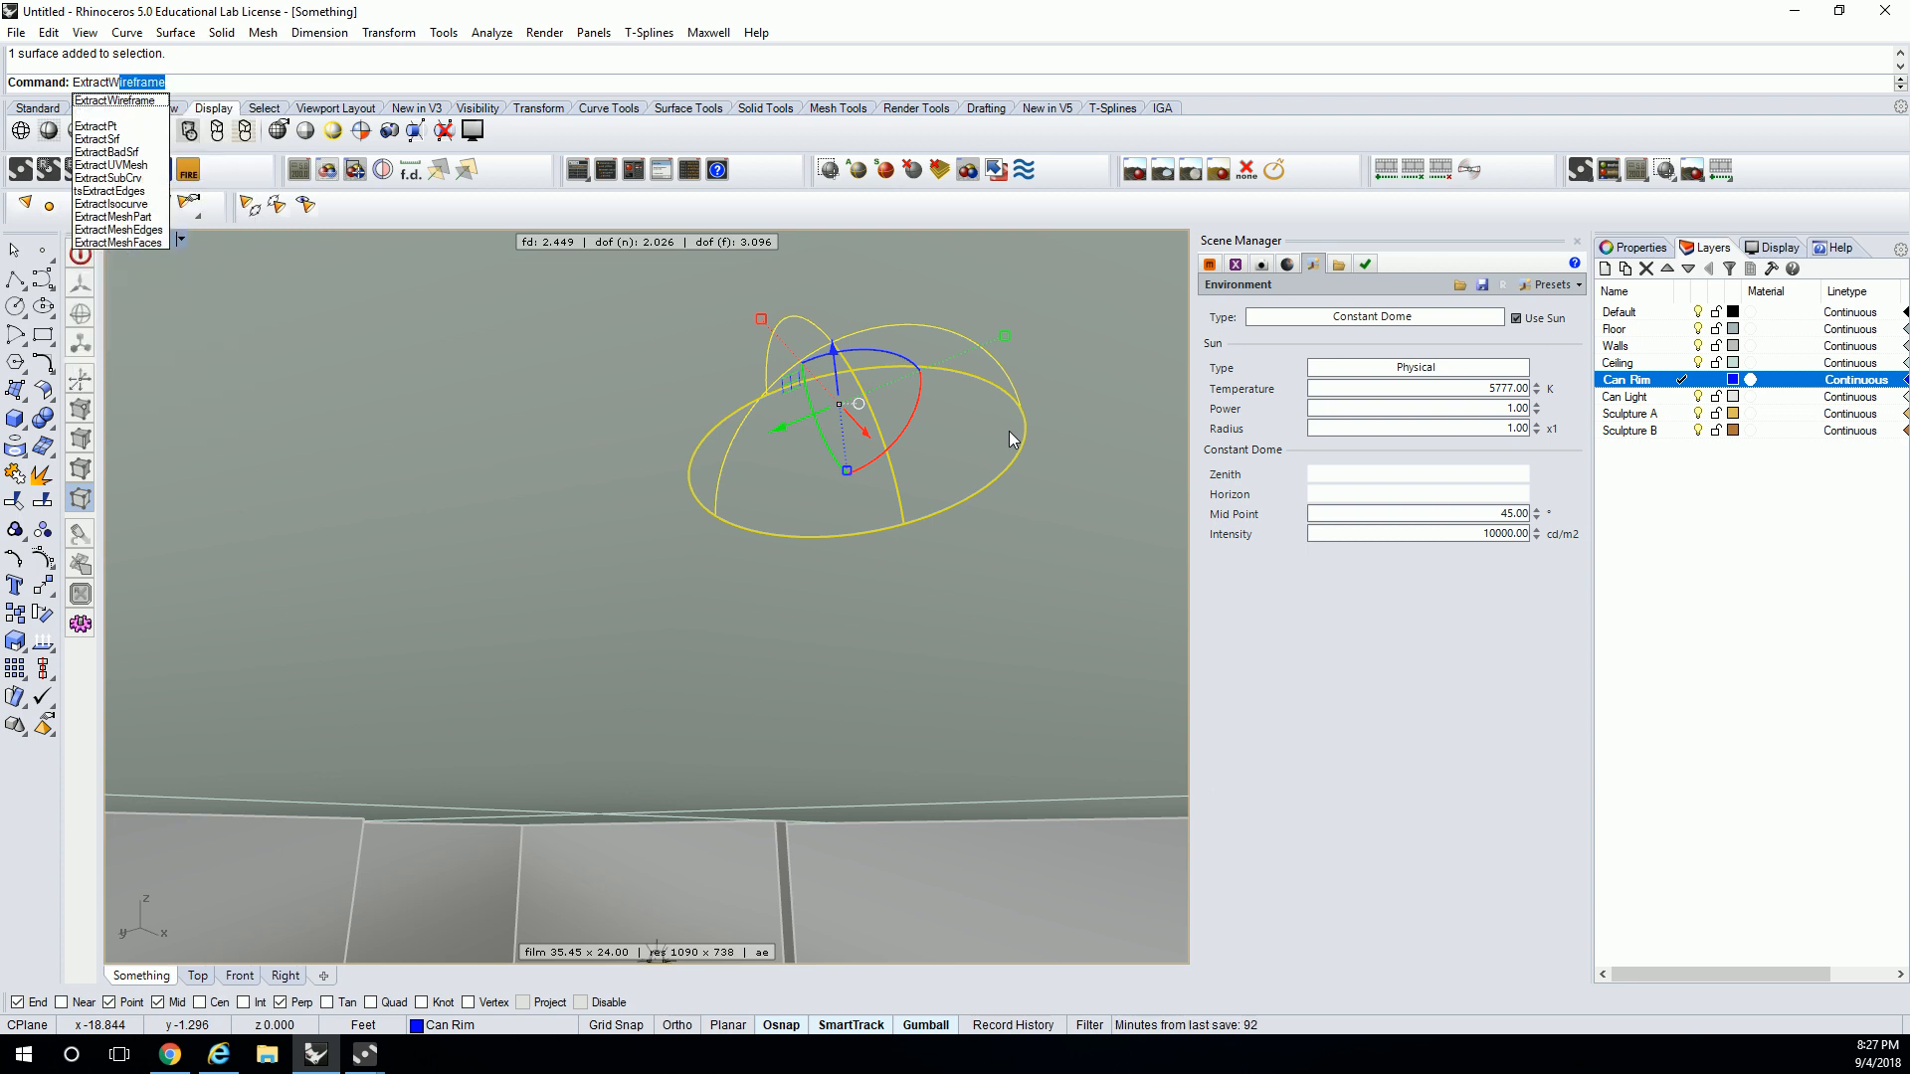
key(Return)
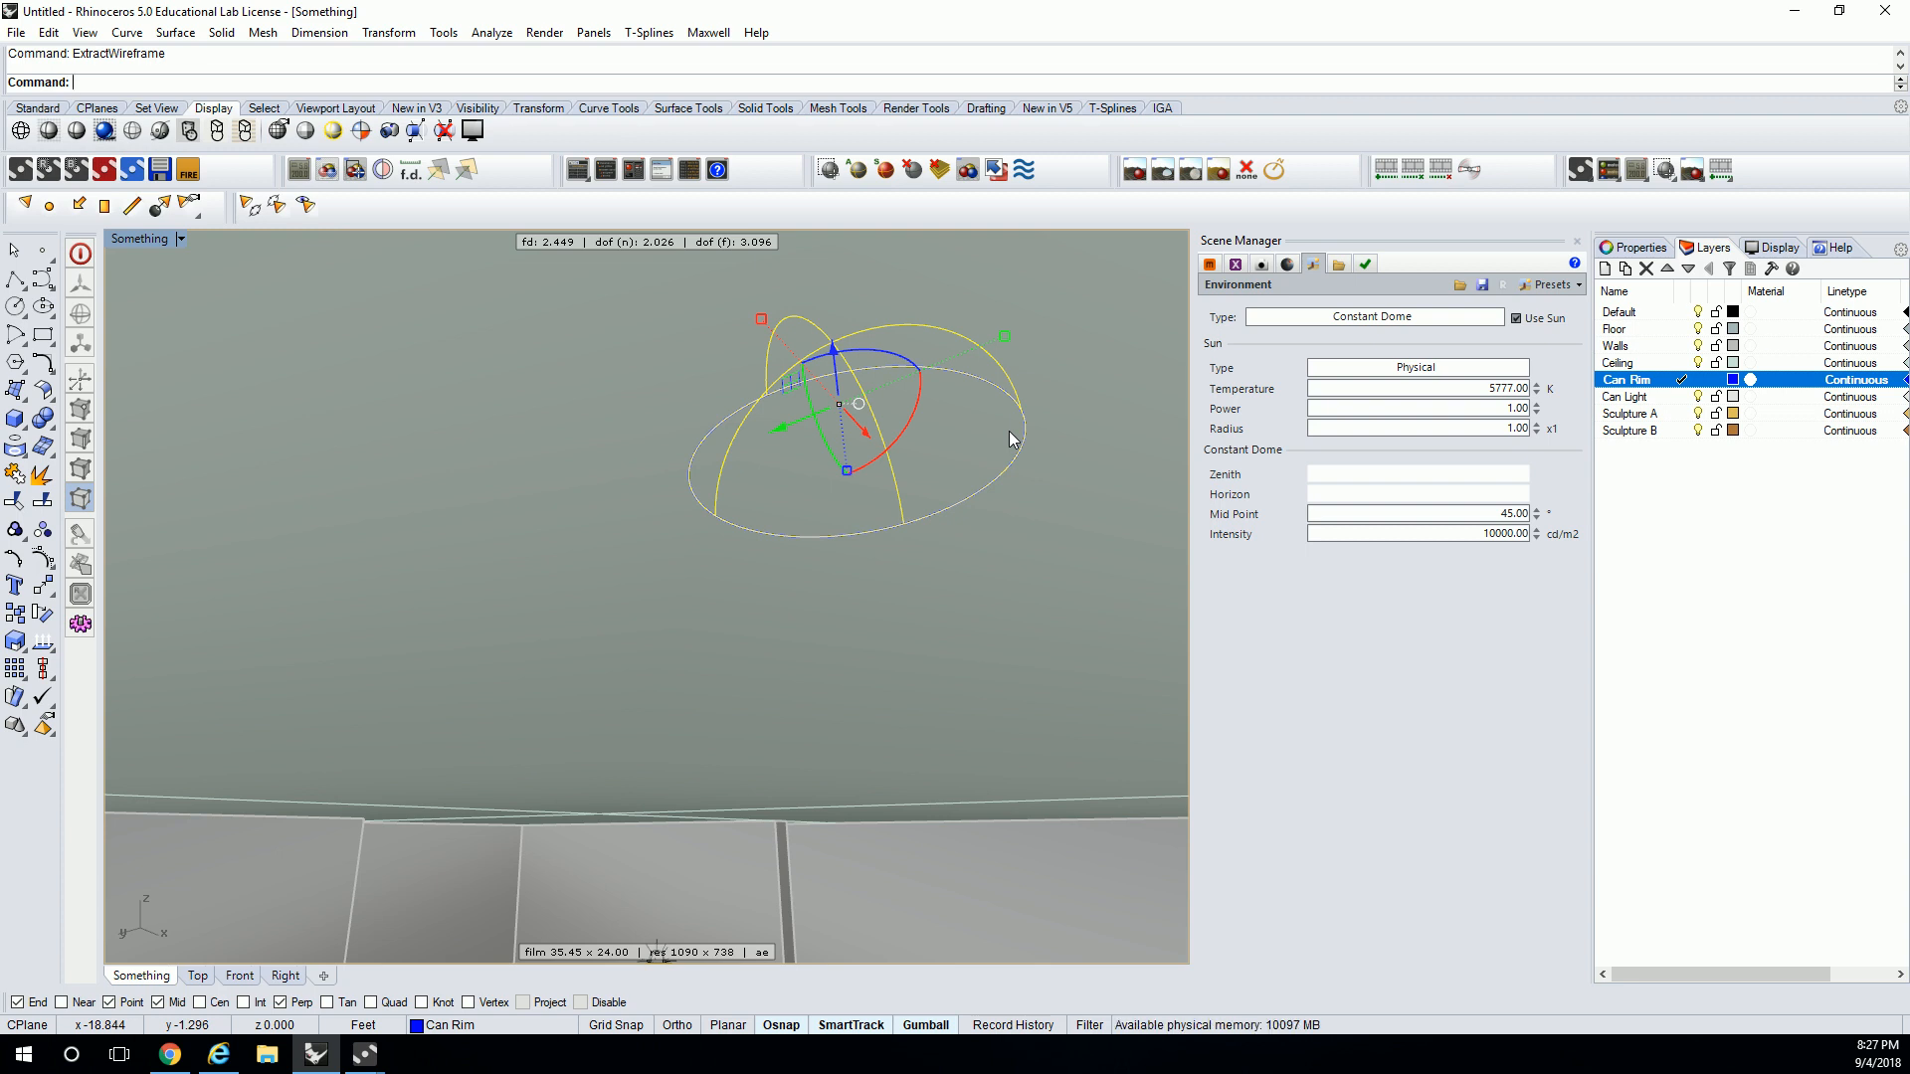
key(Delete)
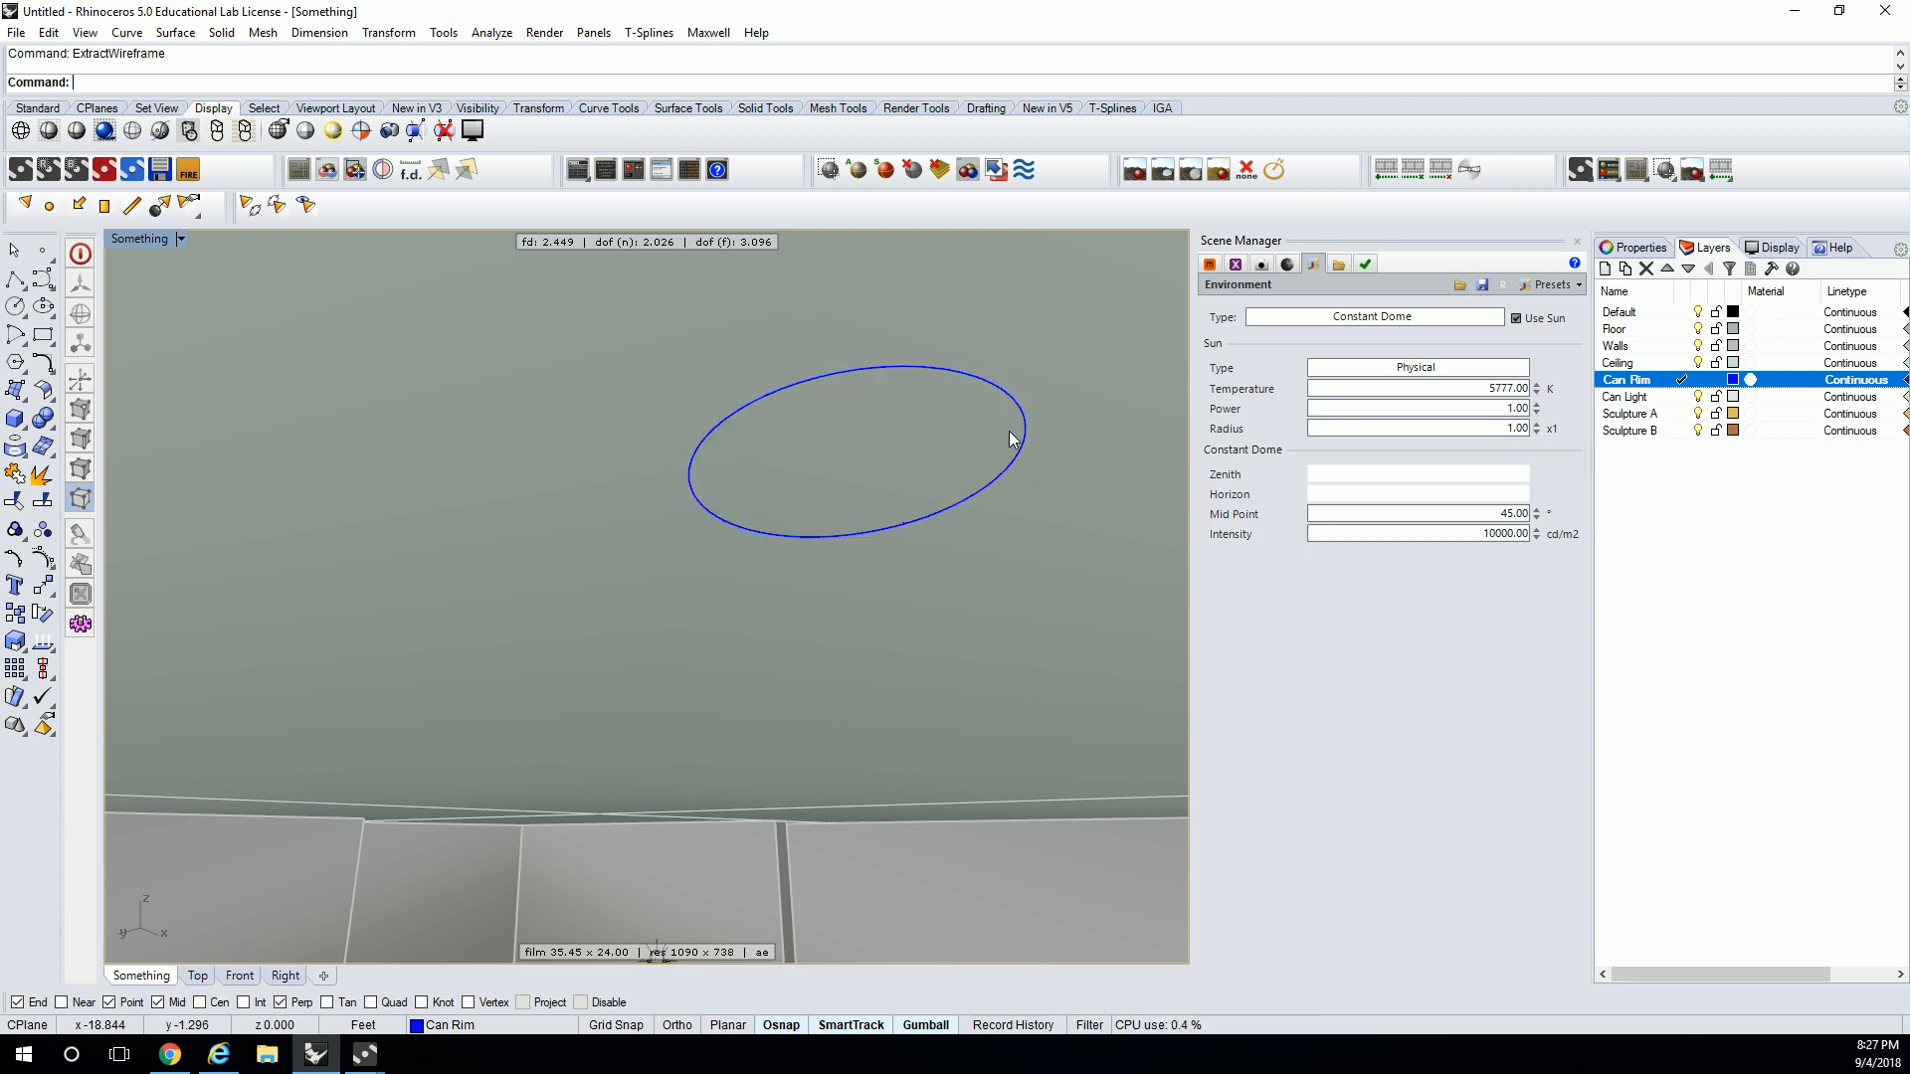
- Select one of the overlapping circle curves to inspect it from below the ceiling, and clear the selection
click(933, 374)
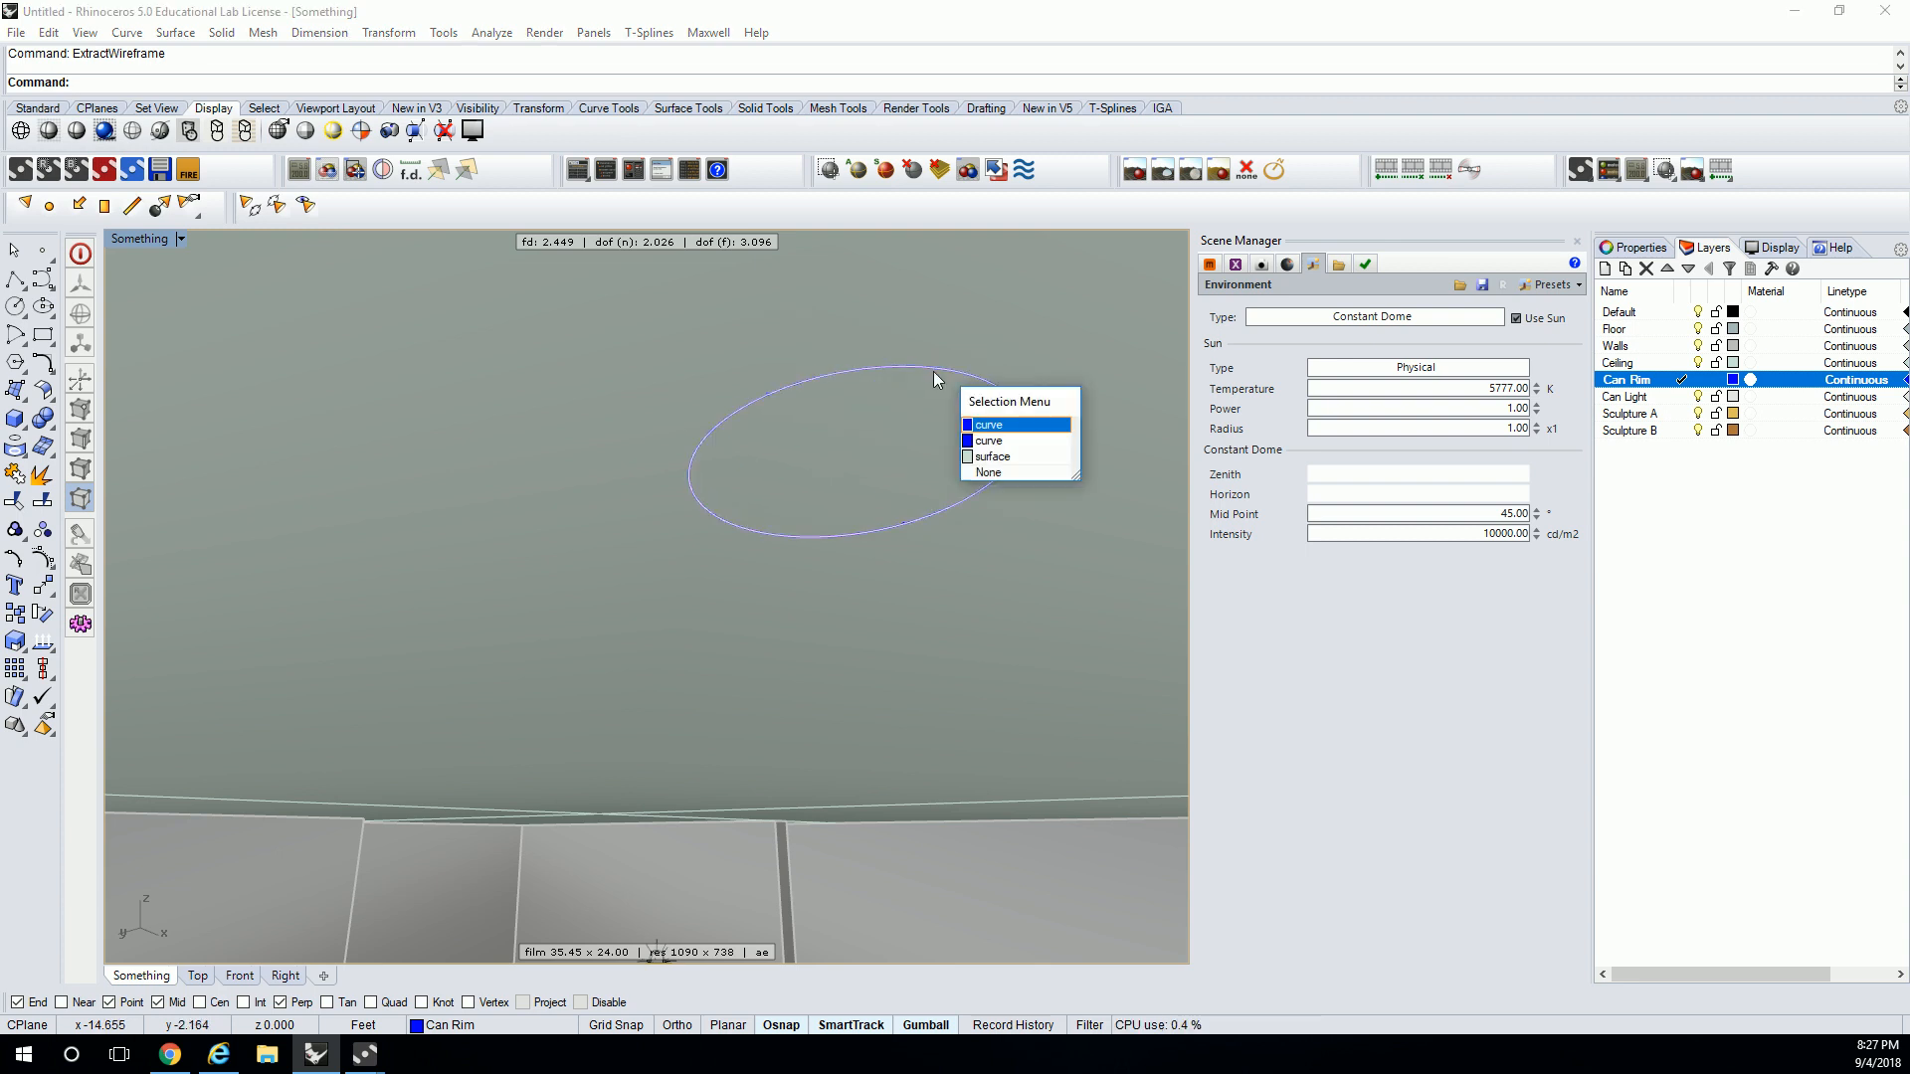
click(988, 435)
scroll(953, 343, down, 2)
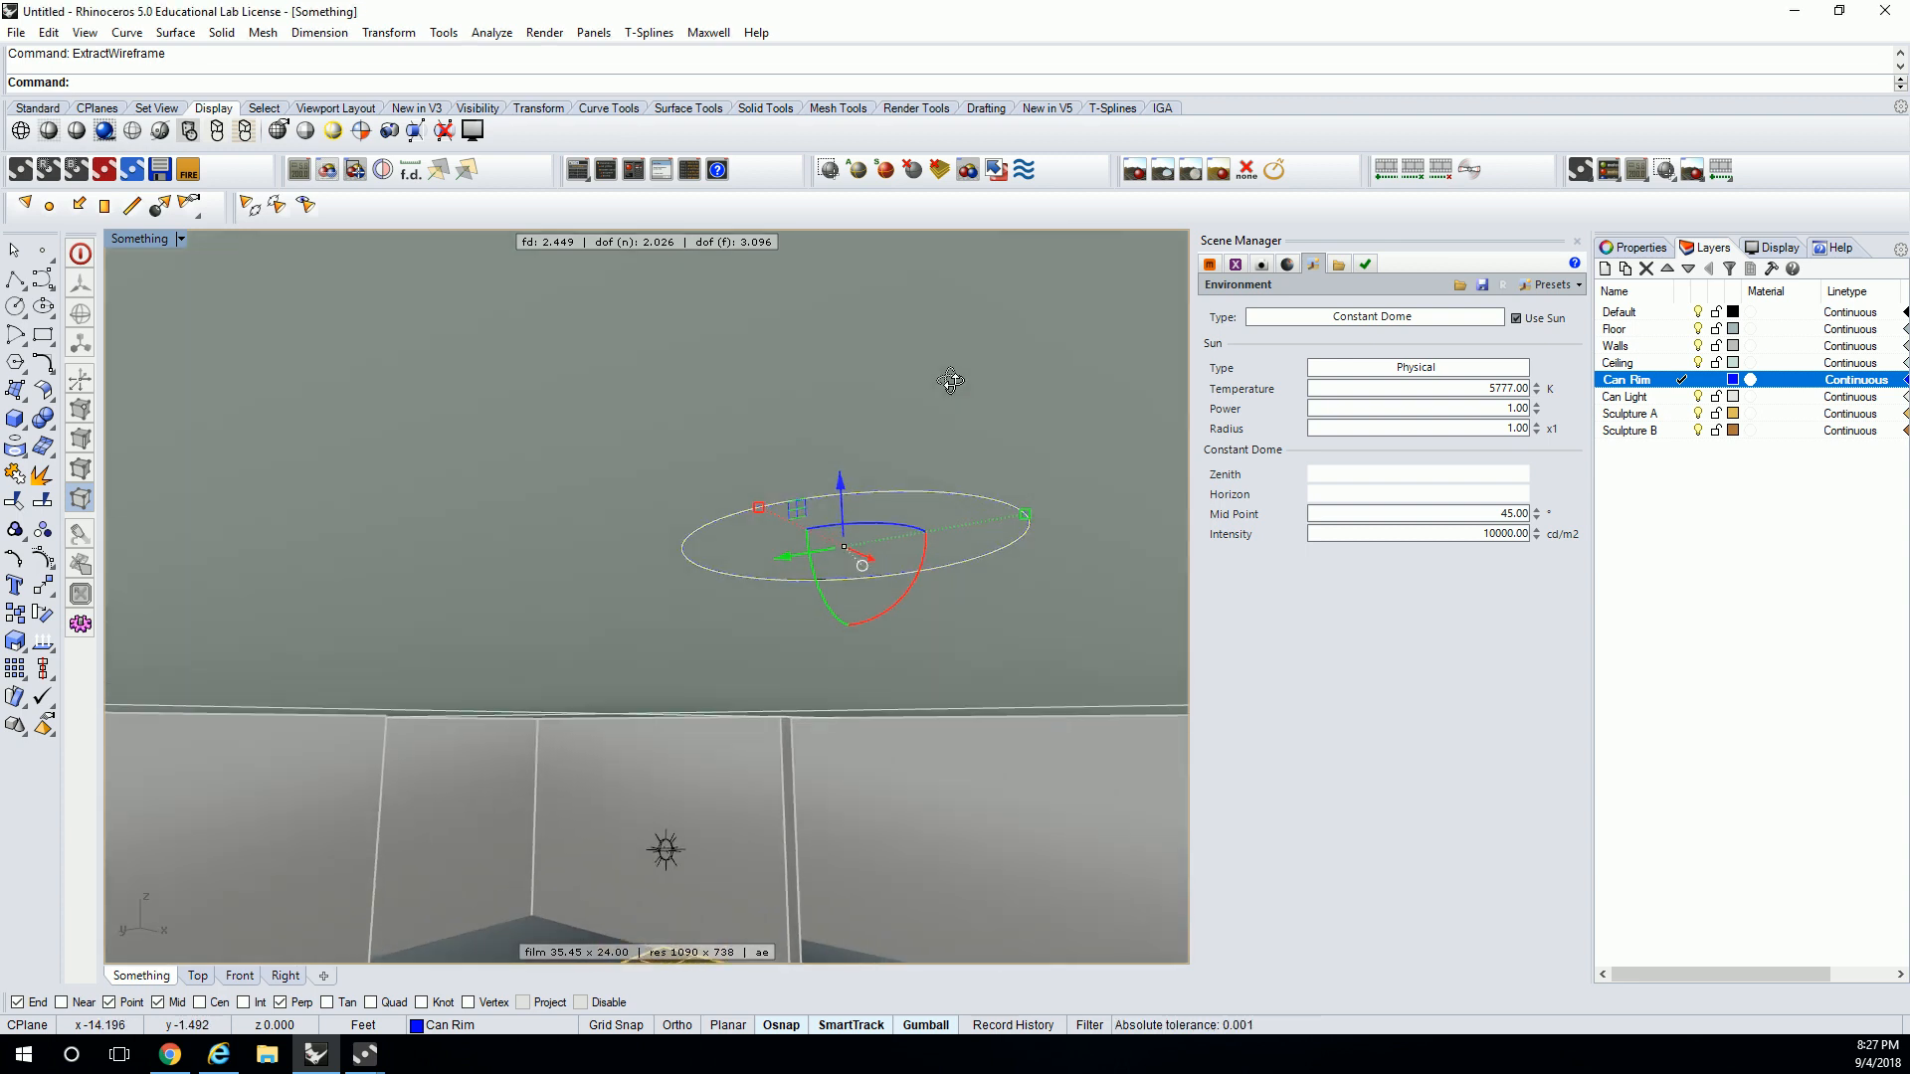
right_drag(951, 388, 963, 442)
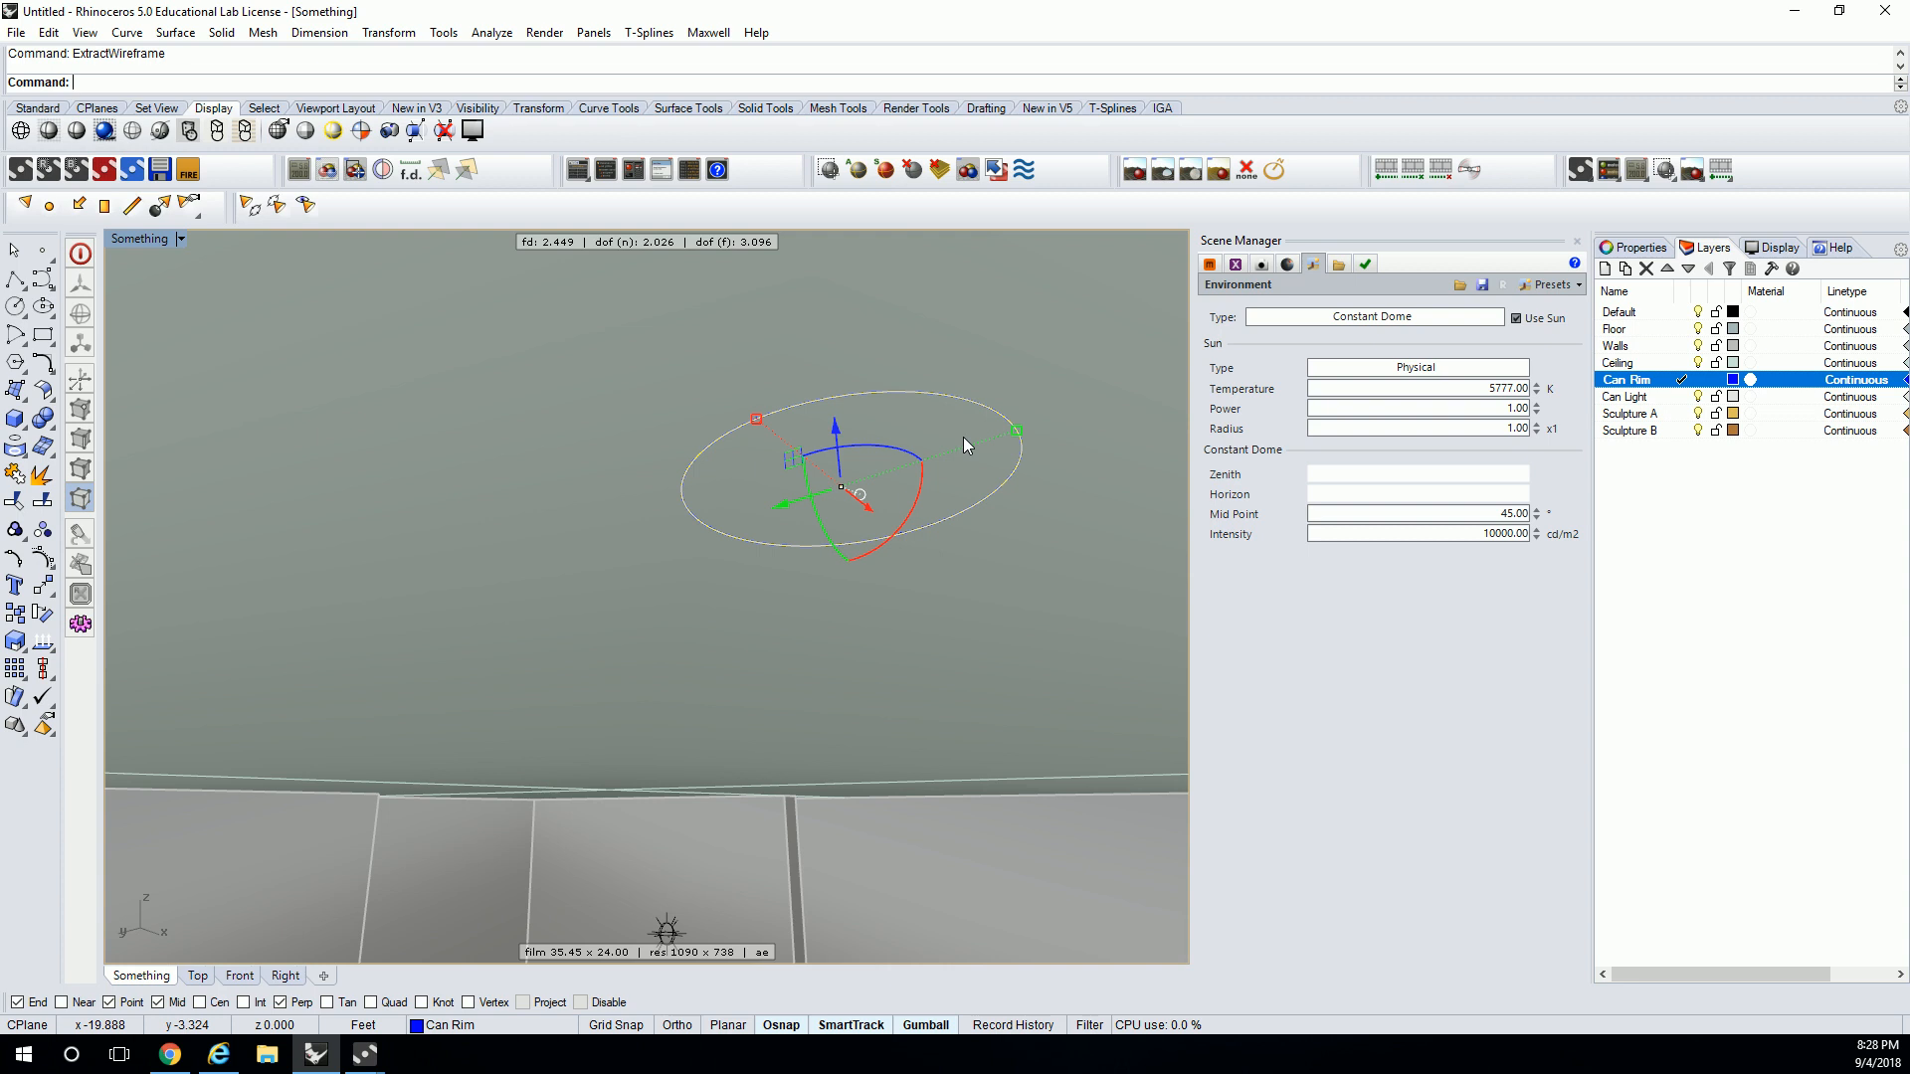
click(963, 437)
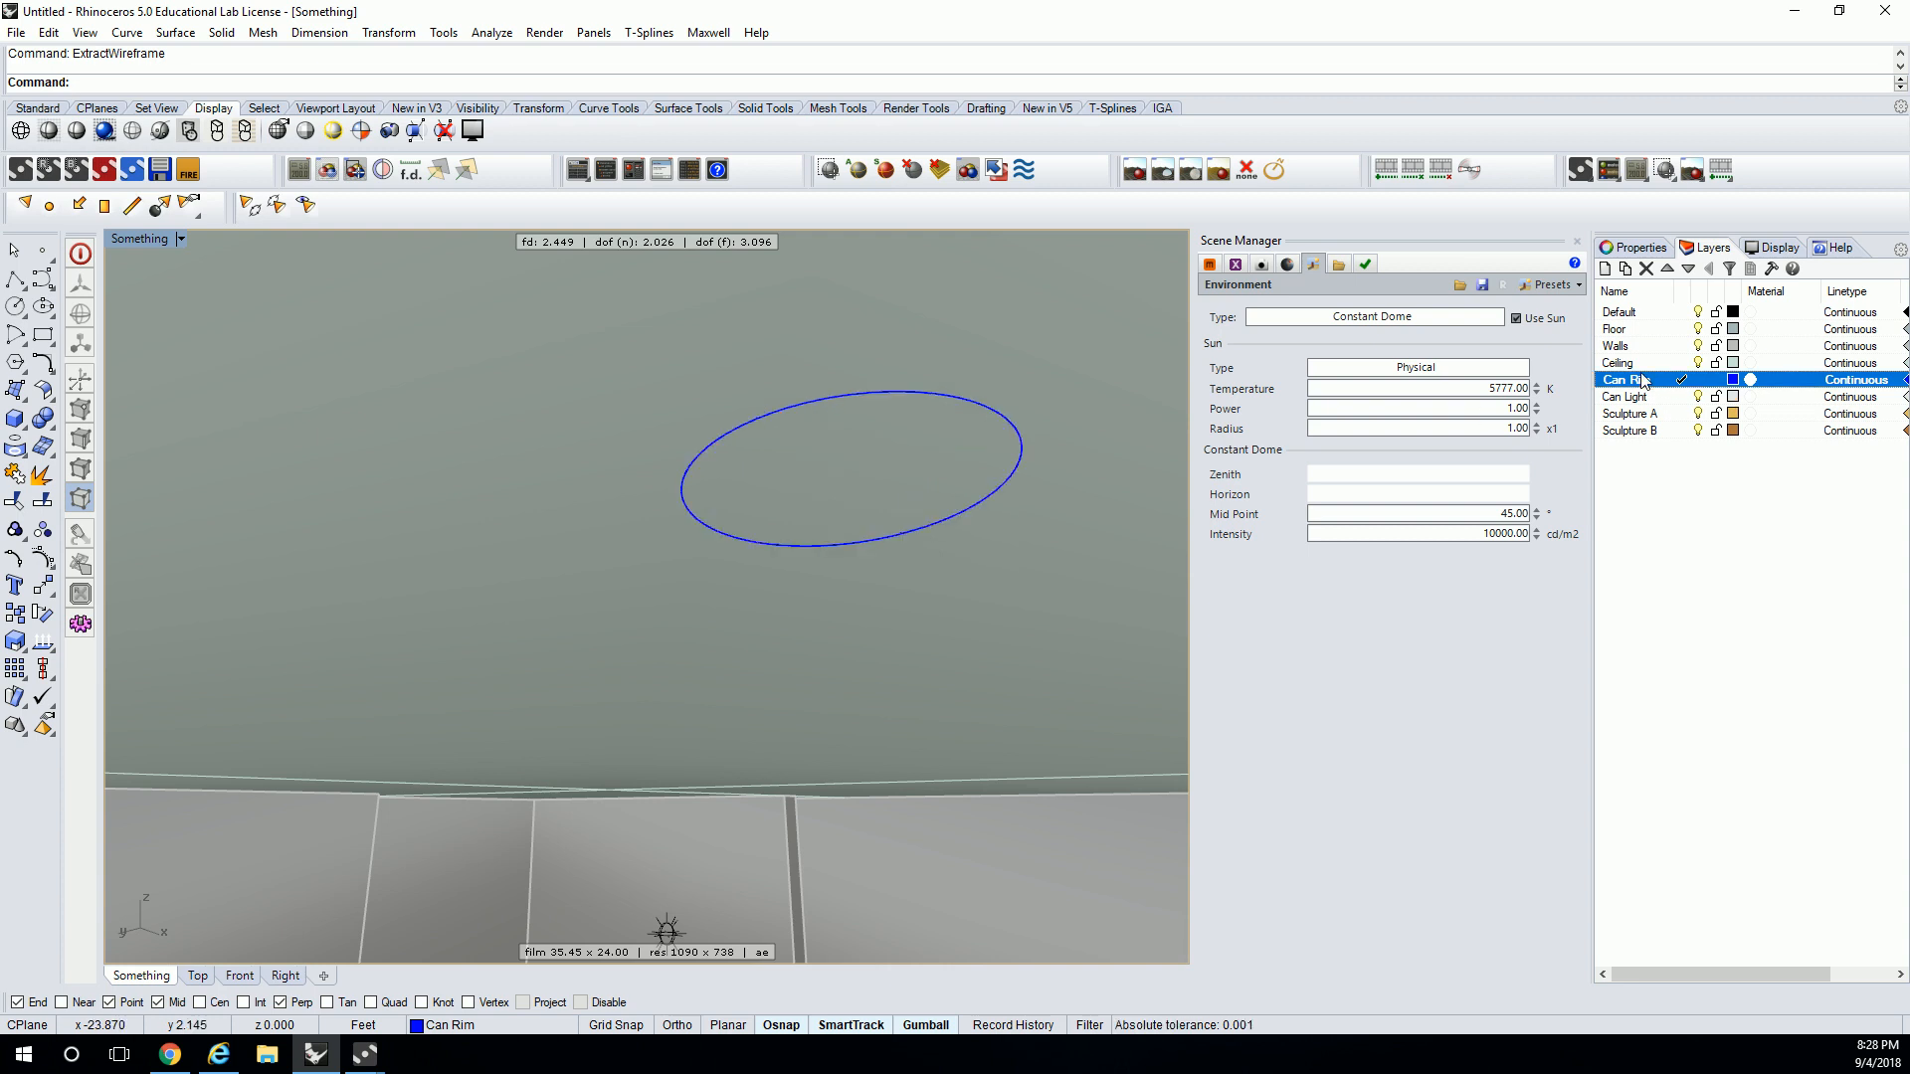
- Add a new layer named Can Bool
click(1605, 268)
text(CAn )
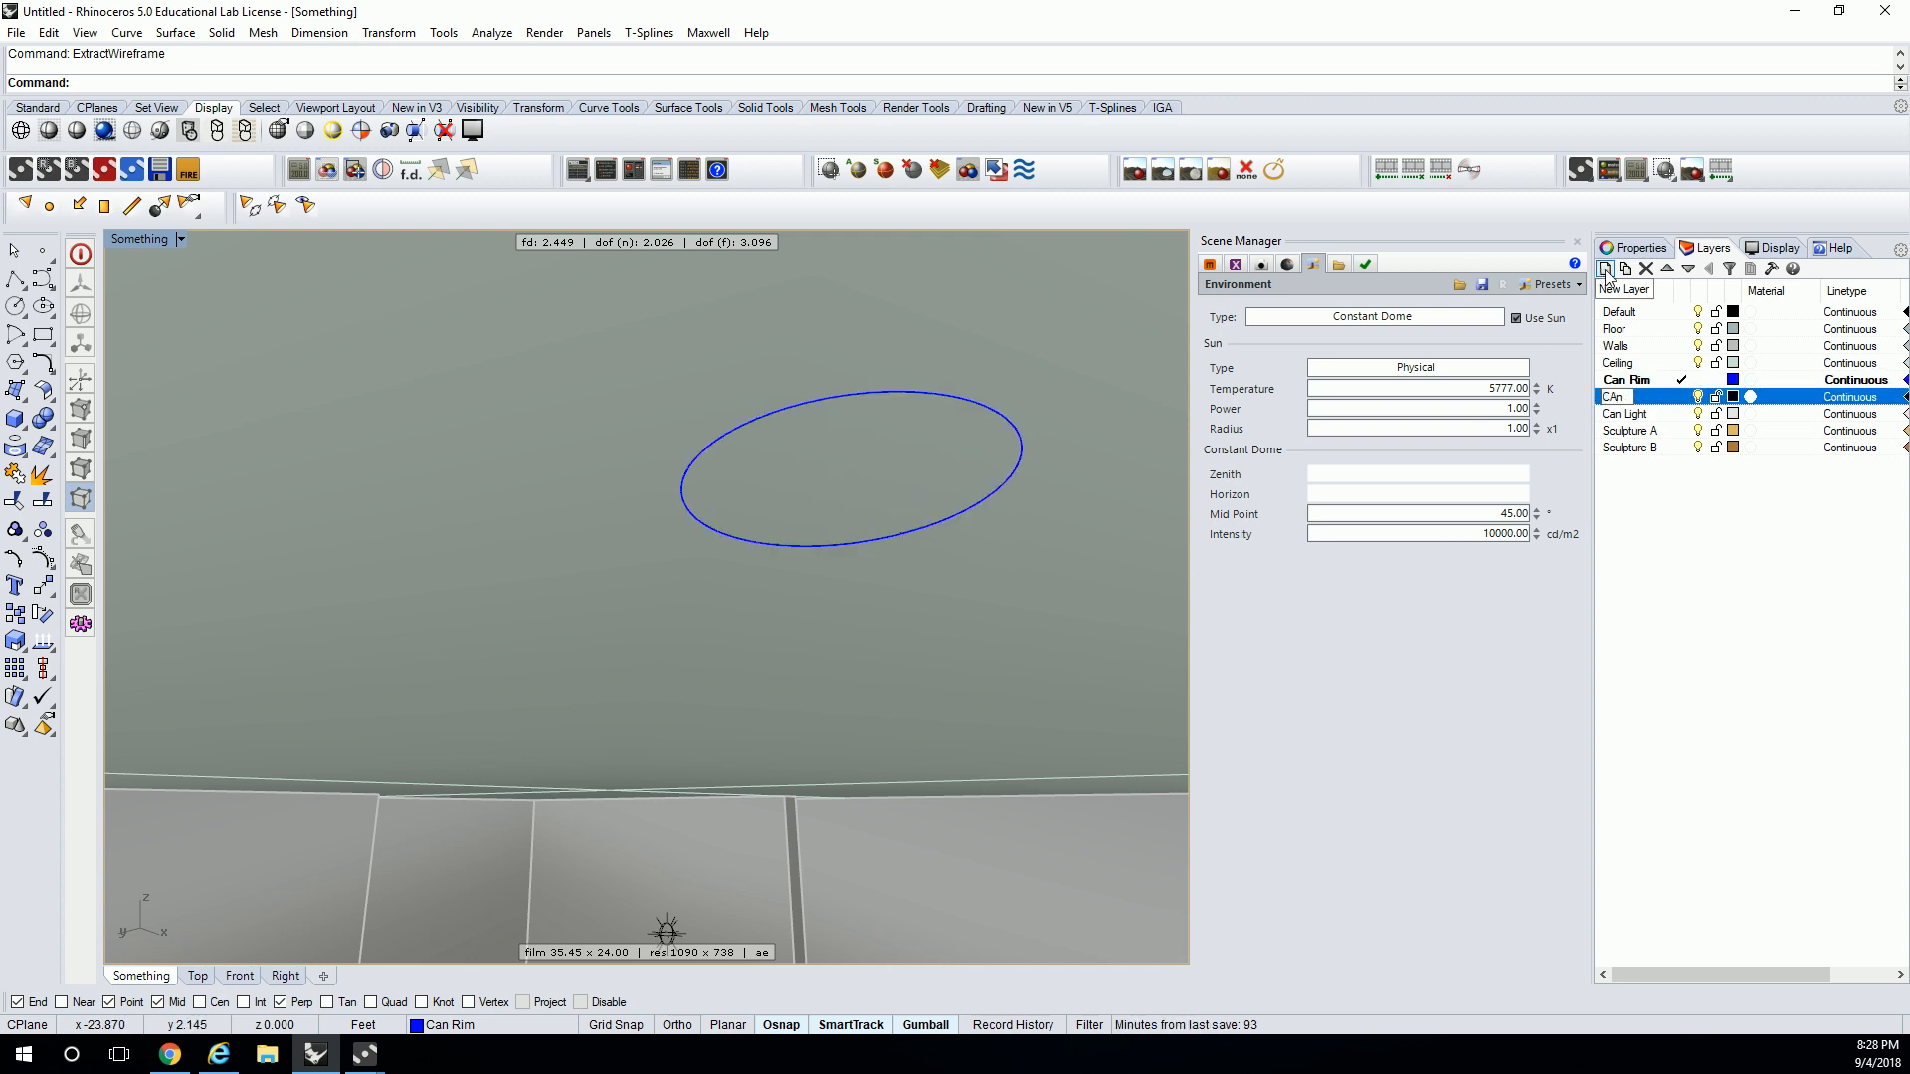
text(Bool)
key(Left)
key(Left)
key(Left)
key(BackSpace)
text(a)
key(Return)
click(1725, 588)
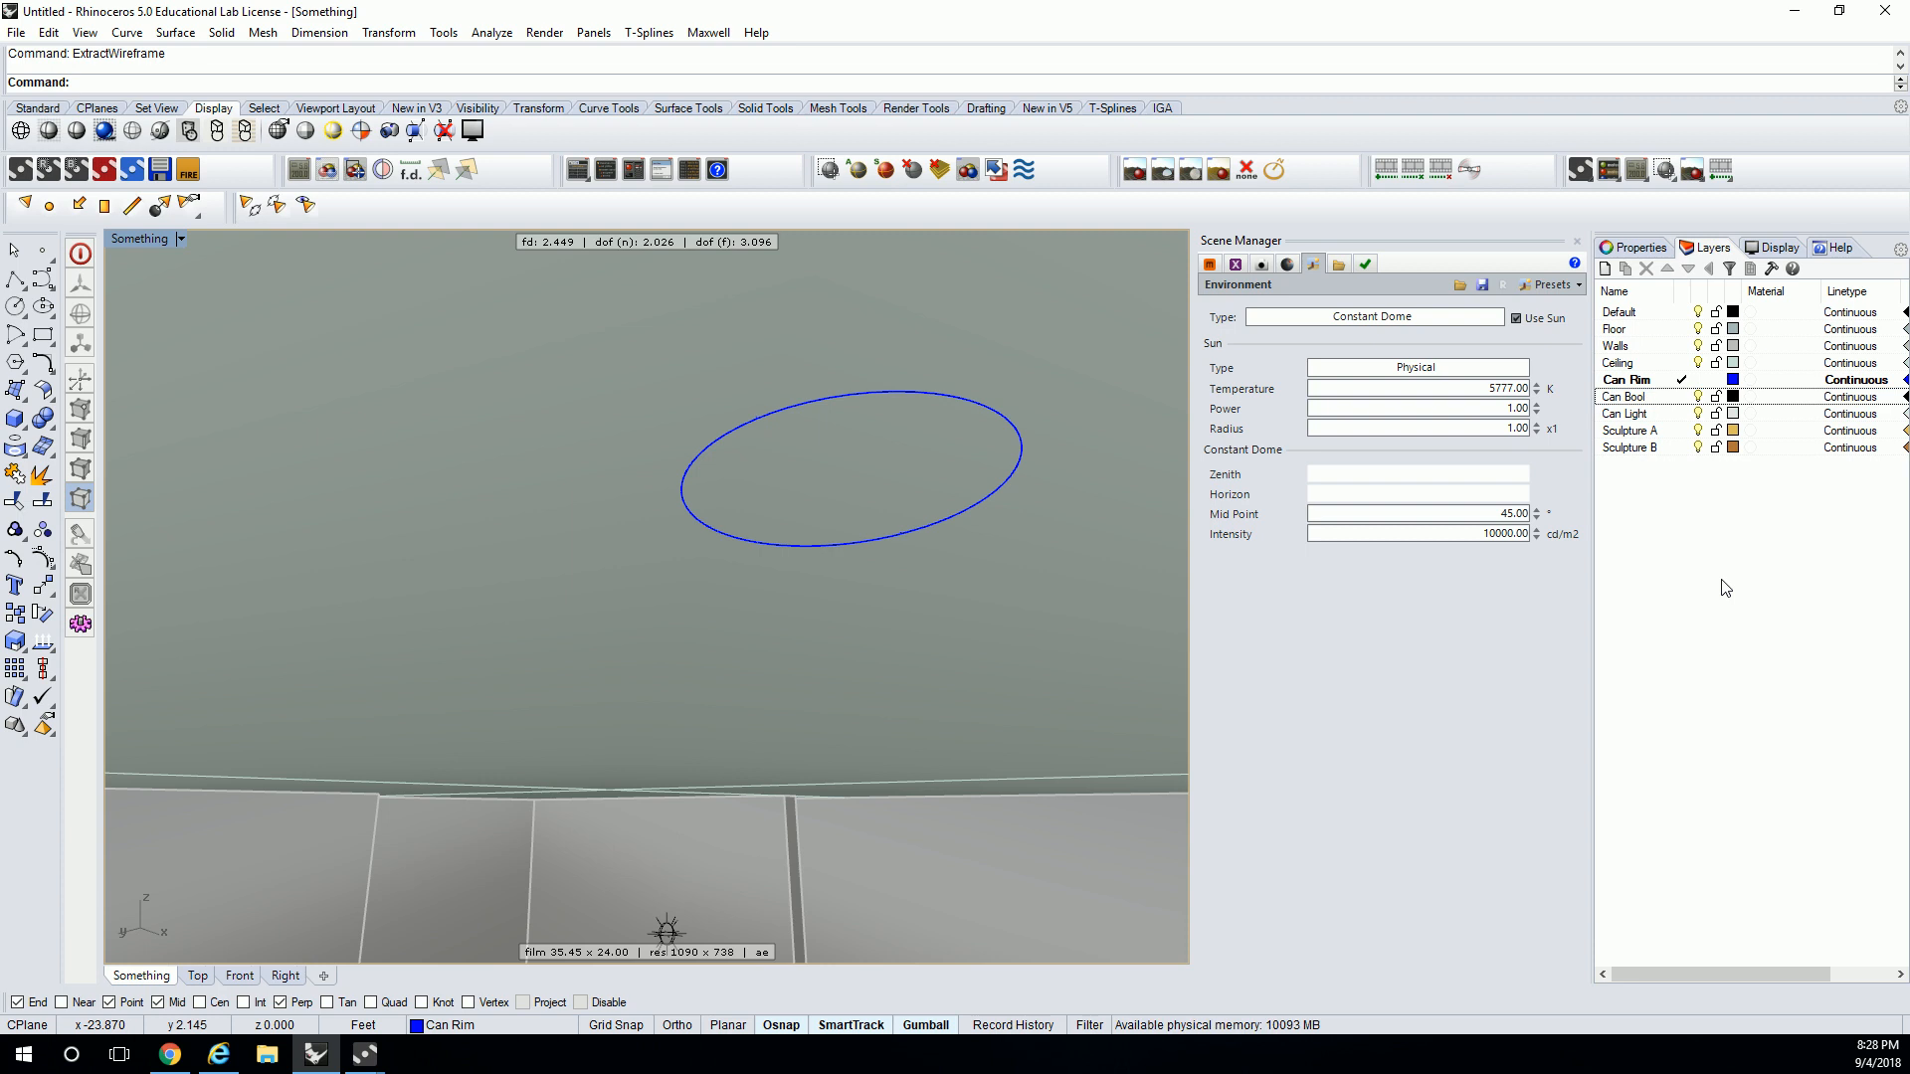
- Offset one of the circle curves at the ceiling outward by 1/2"
click(931, 458)
click(971, 398)
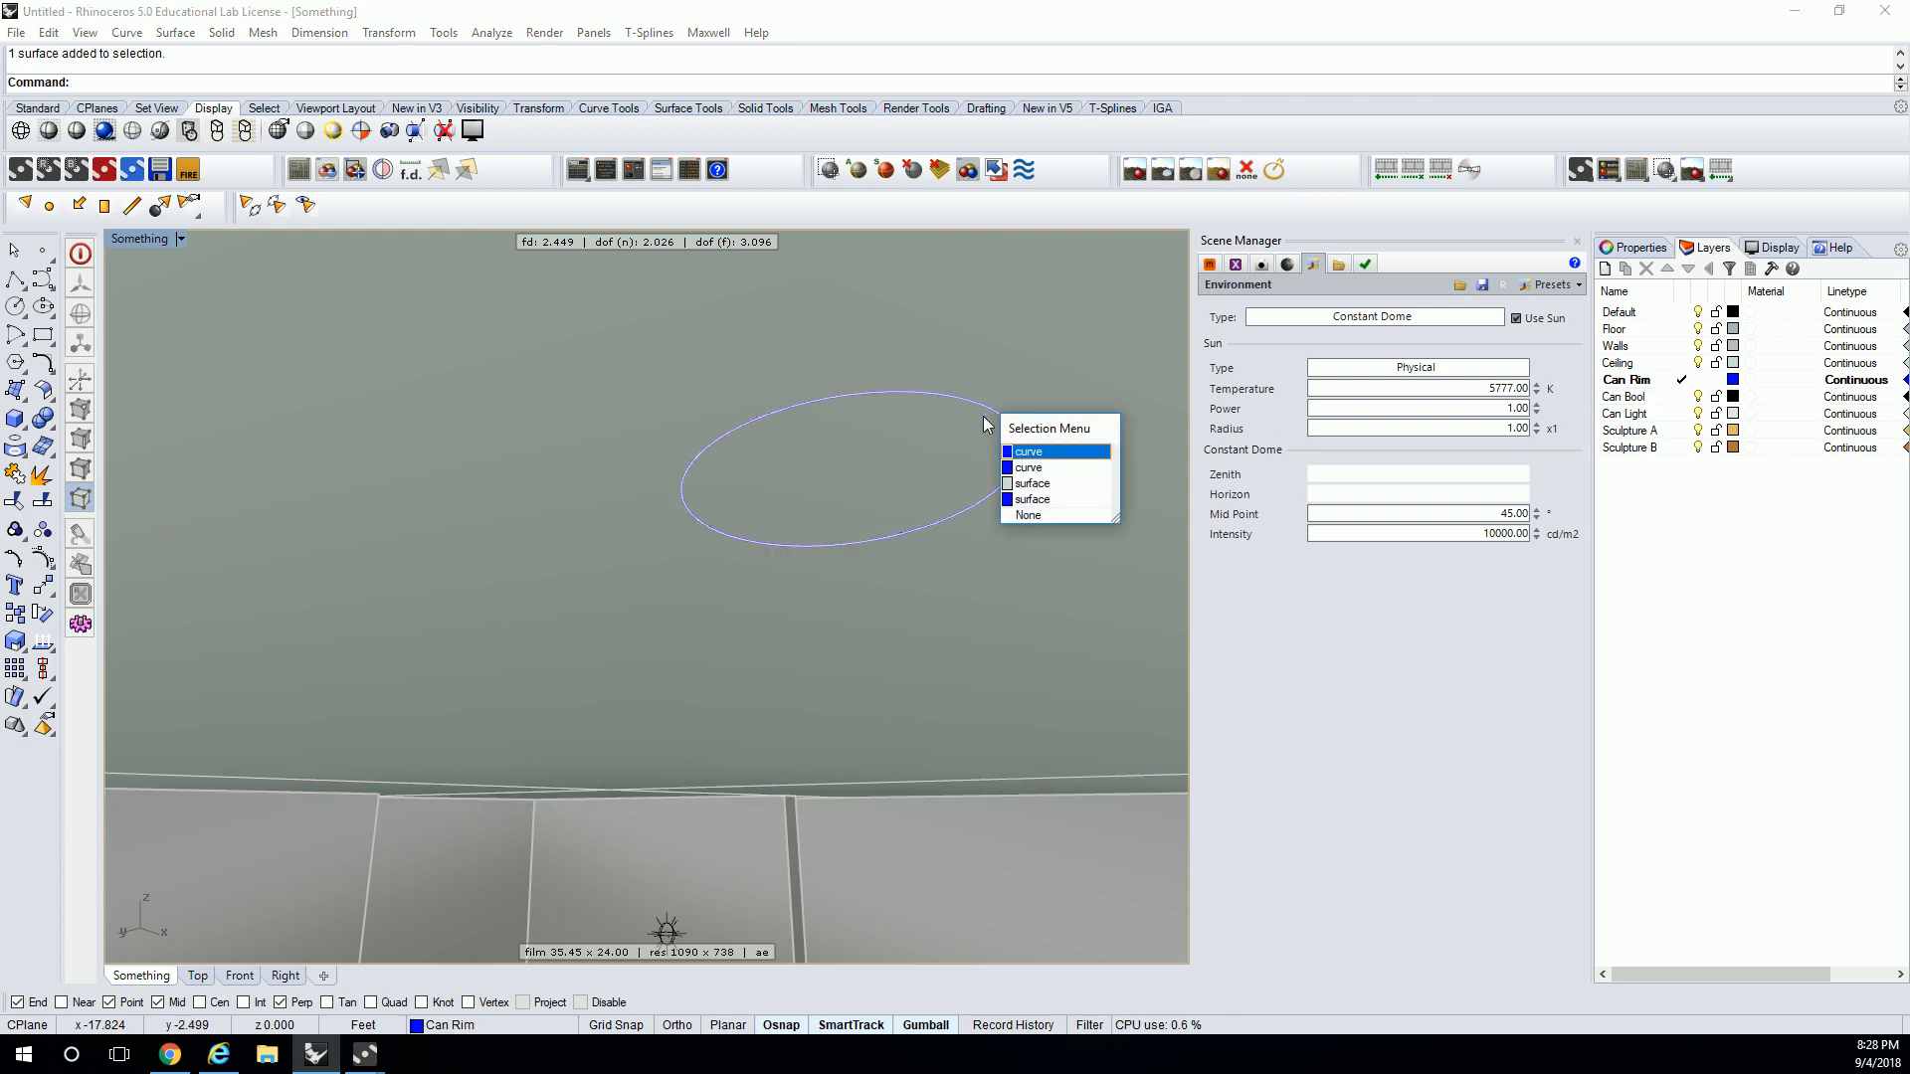
click(1052, 457)
text(offset)
key(Return)
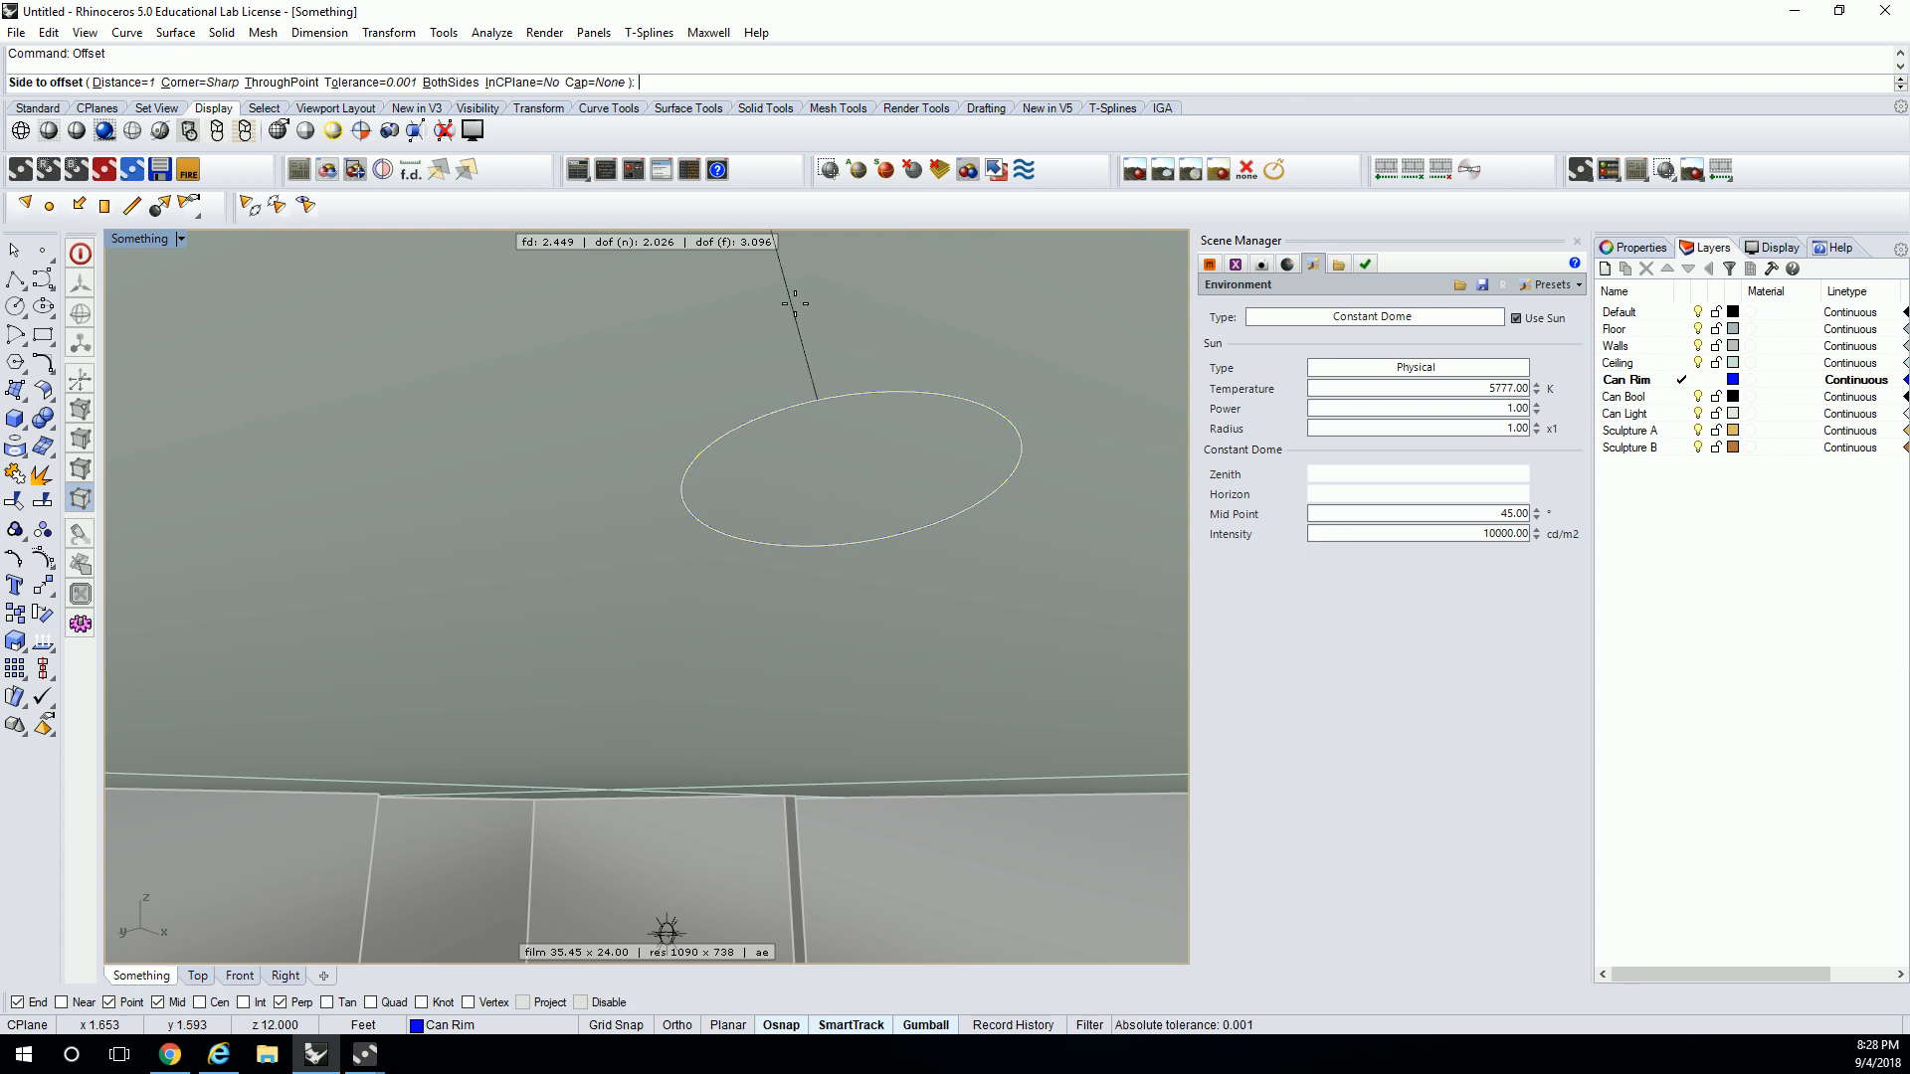
text(1/2")
key(Return)
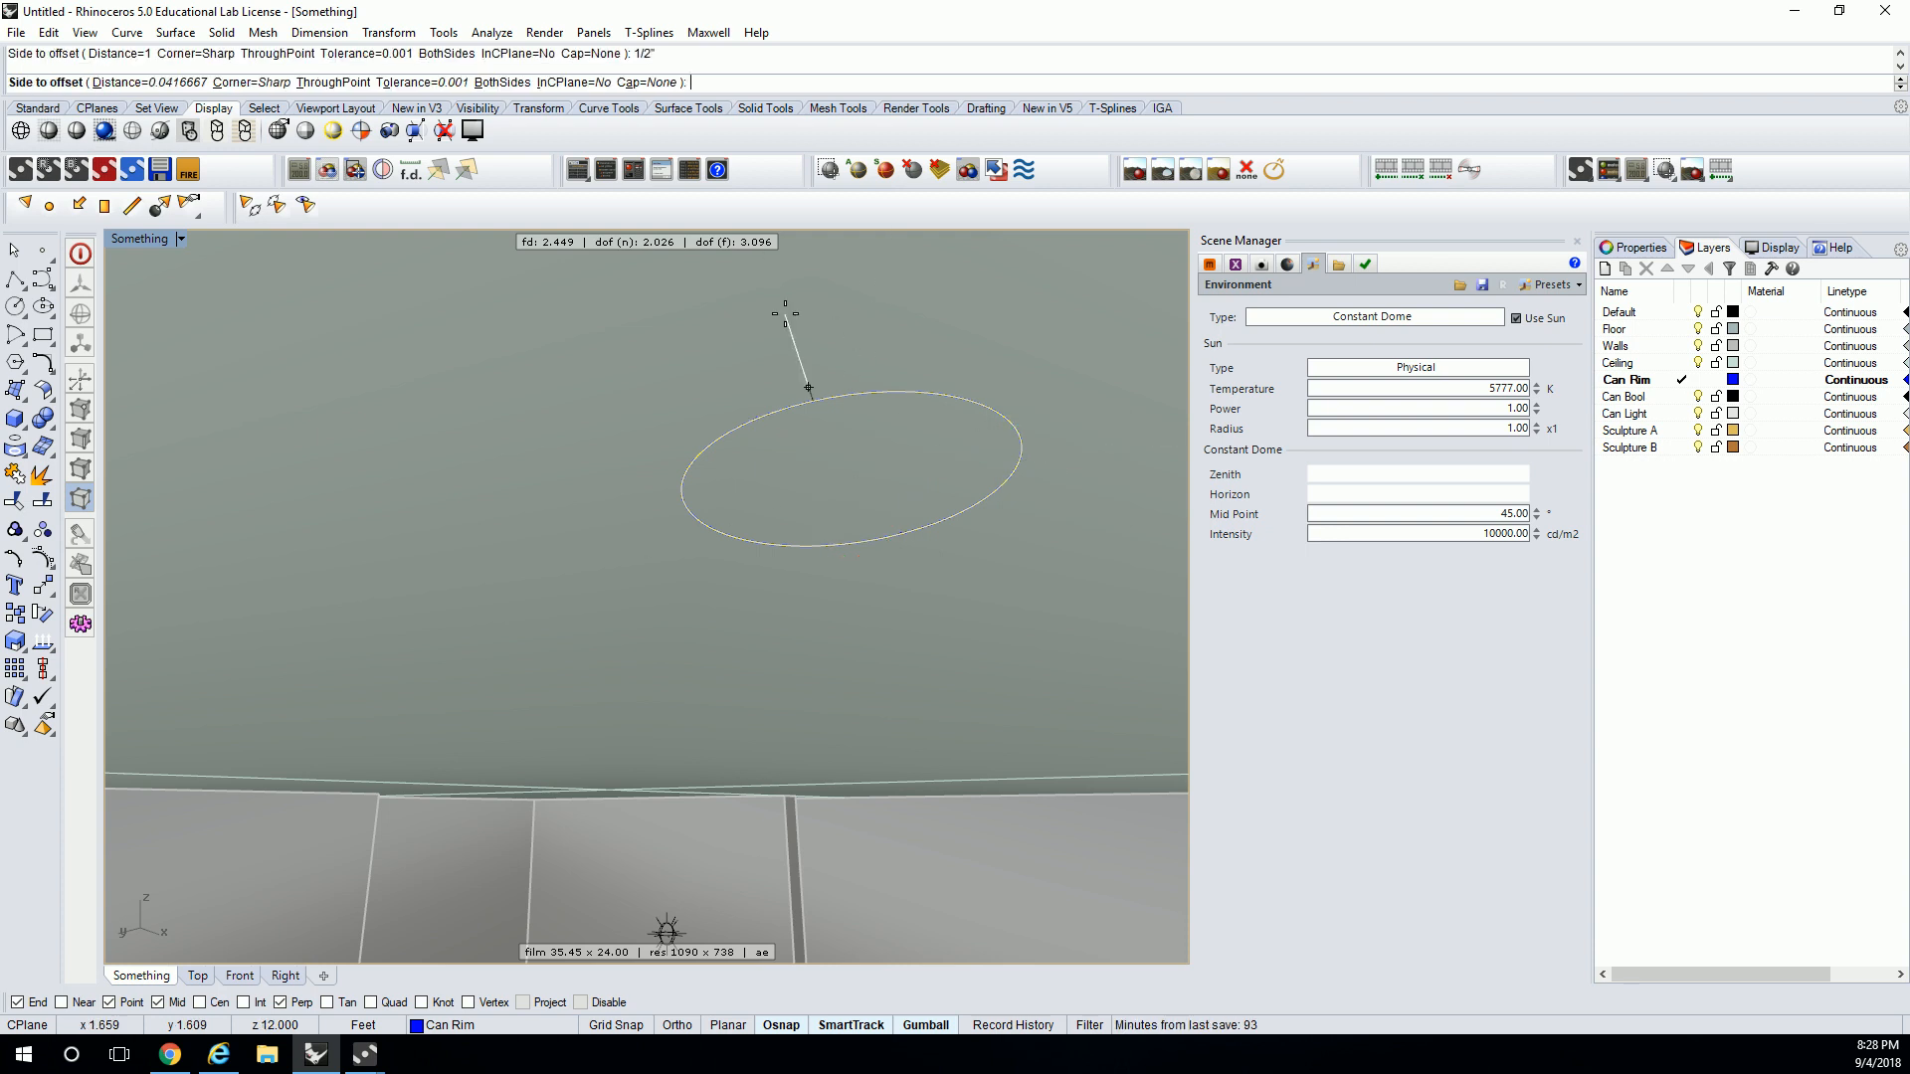
click(706, 339)
key(Escape)
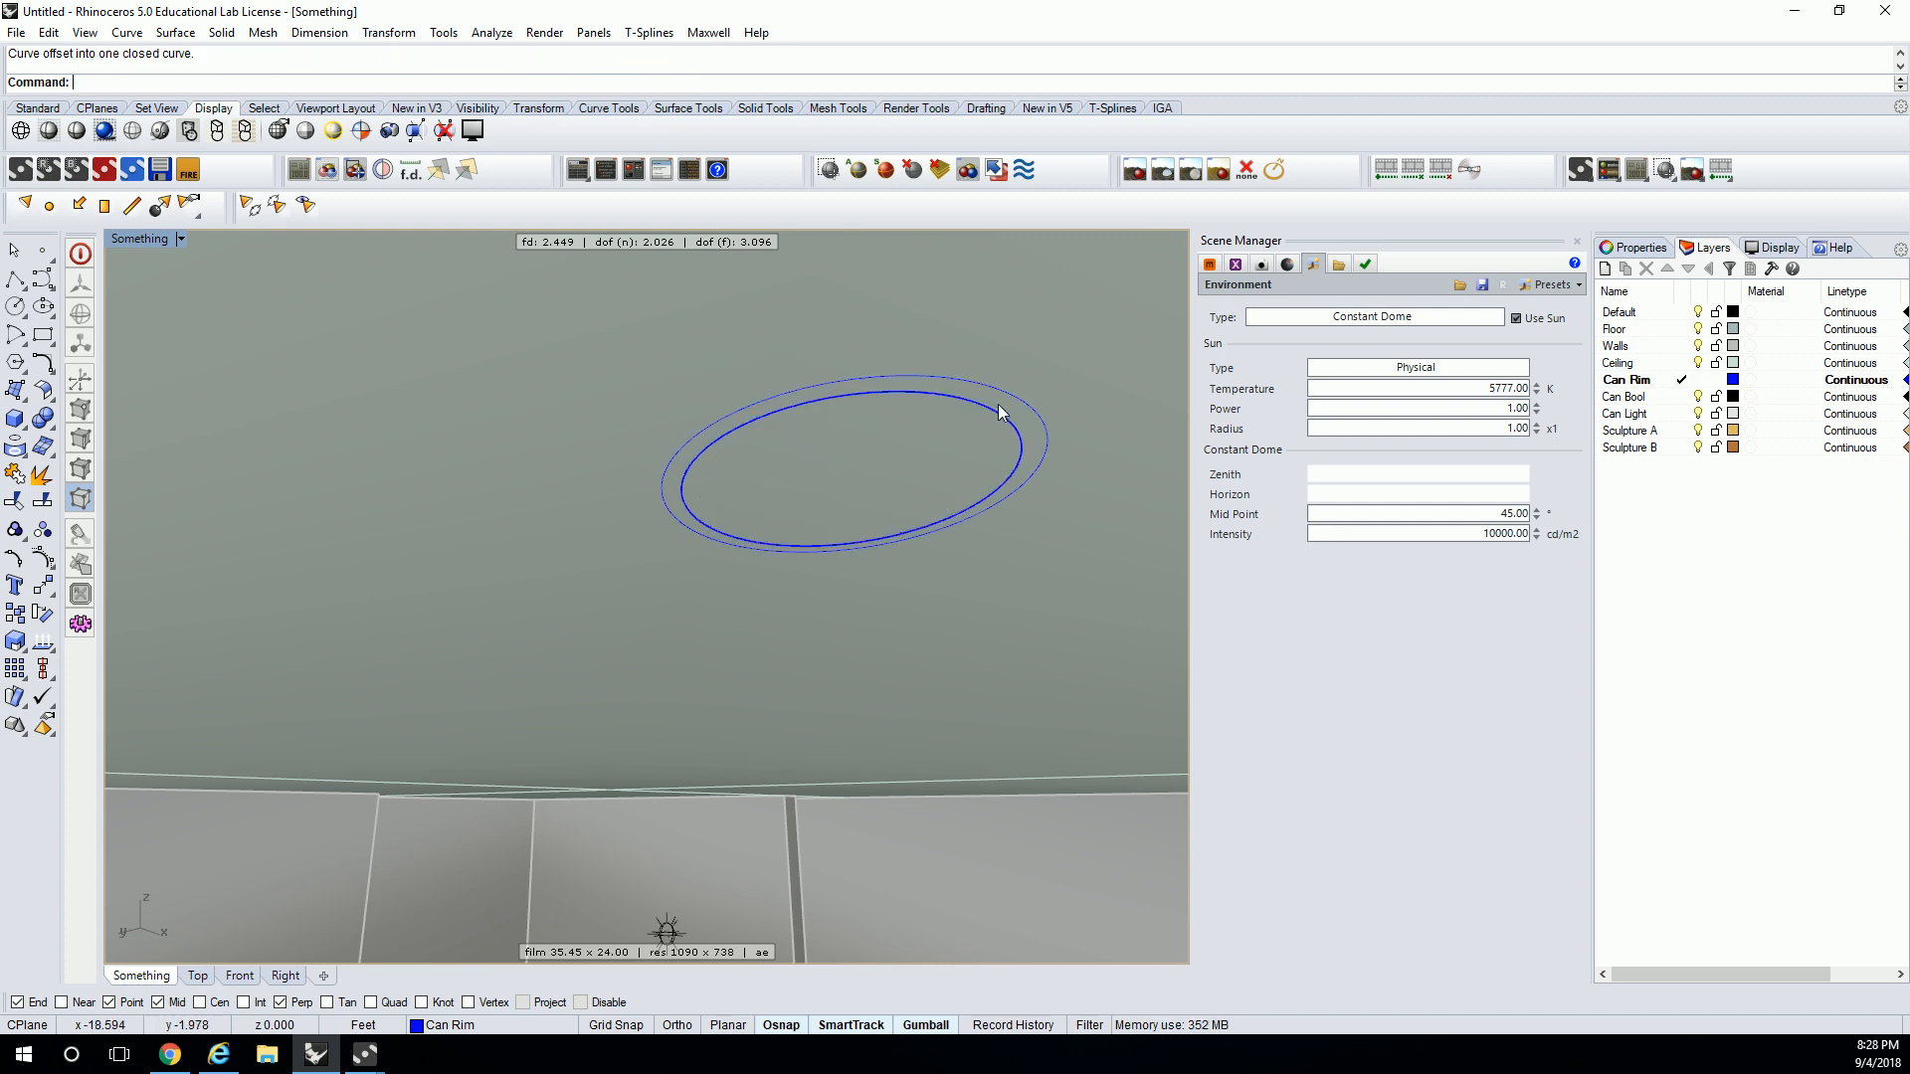
- Create a flat ring surface from the inner and outer circles with PlanarSrf
click(996, 412)
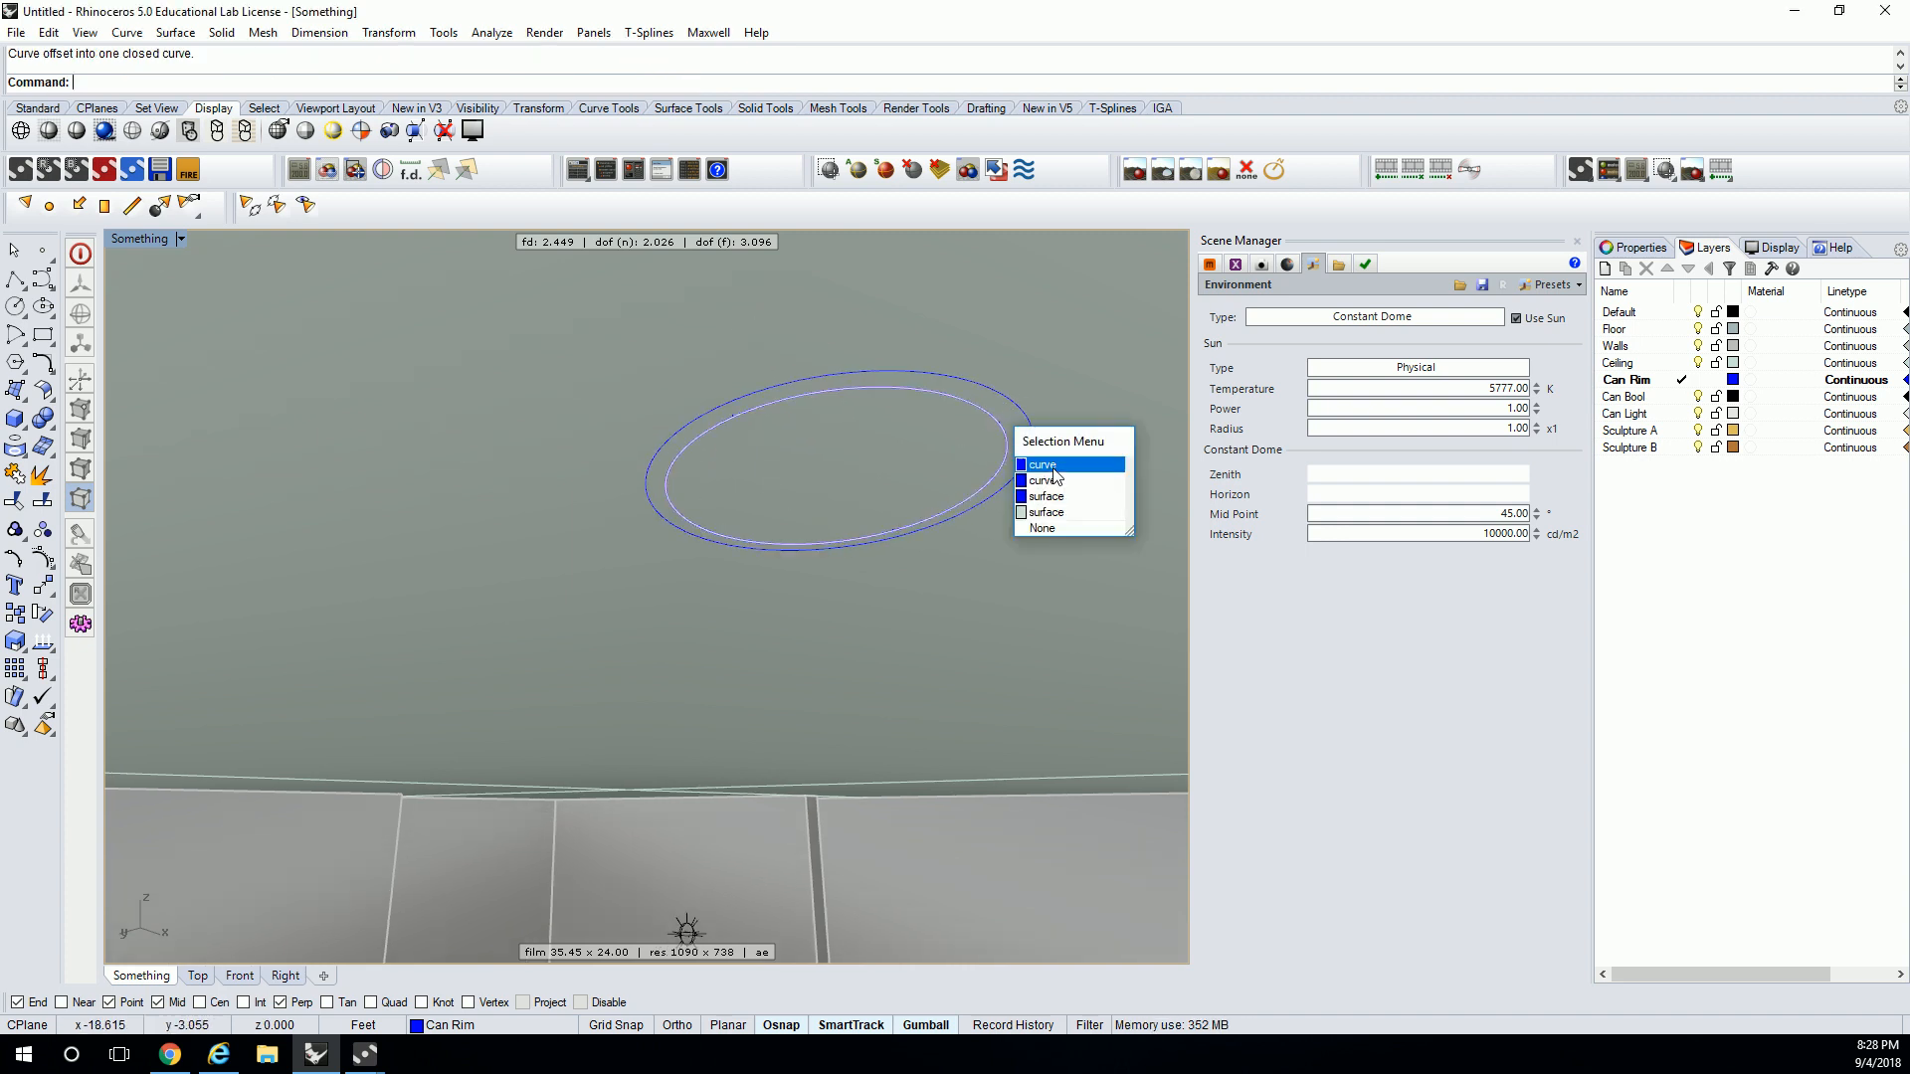
click(1084, 460)
click(1019, 408)
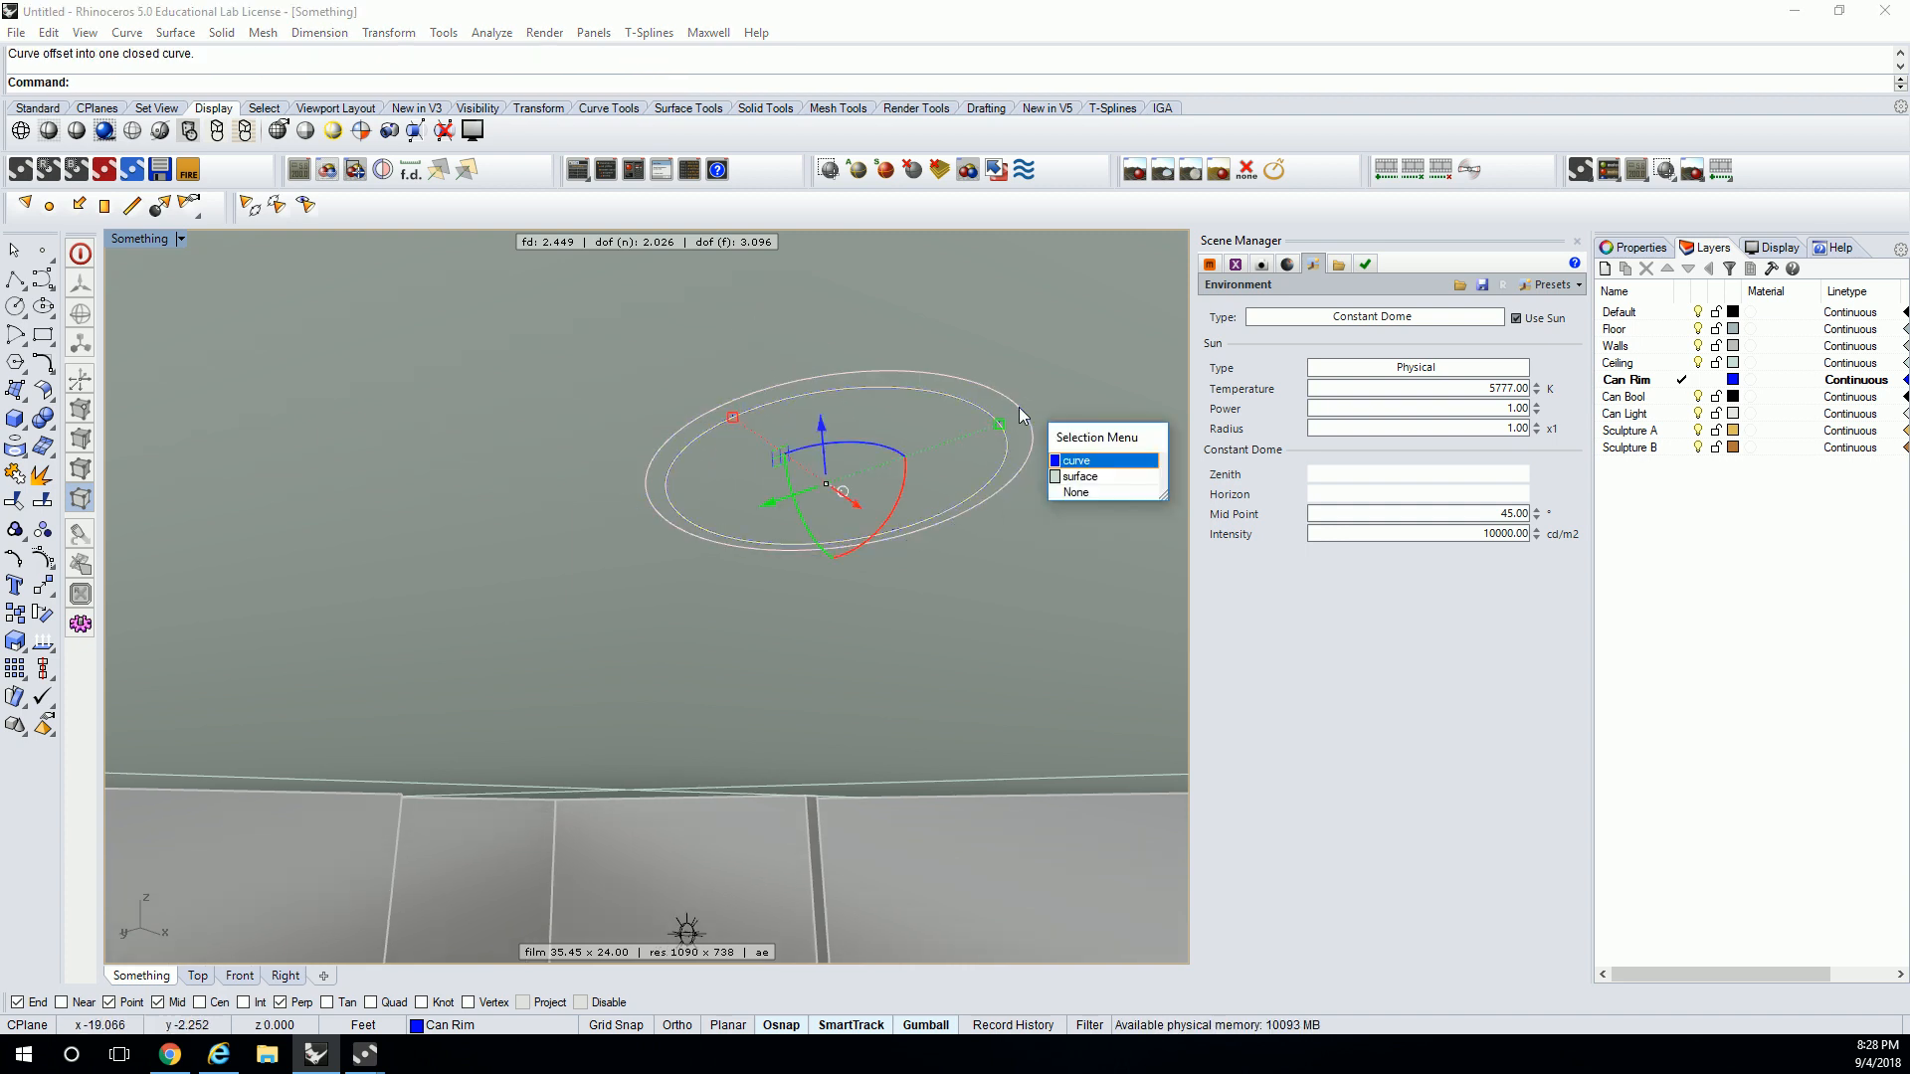
click(1095, 463)
text(PlanarSrf)
key(Return)
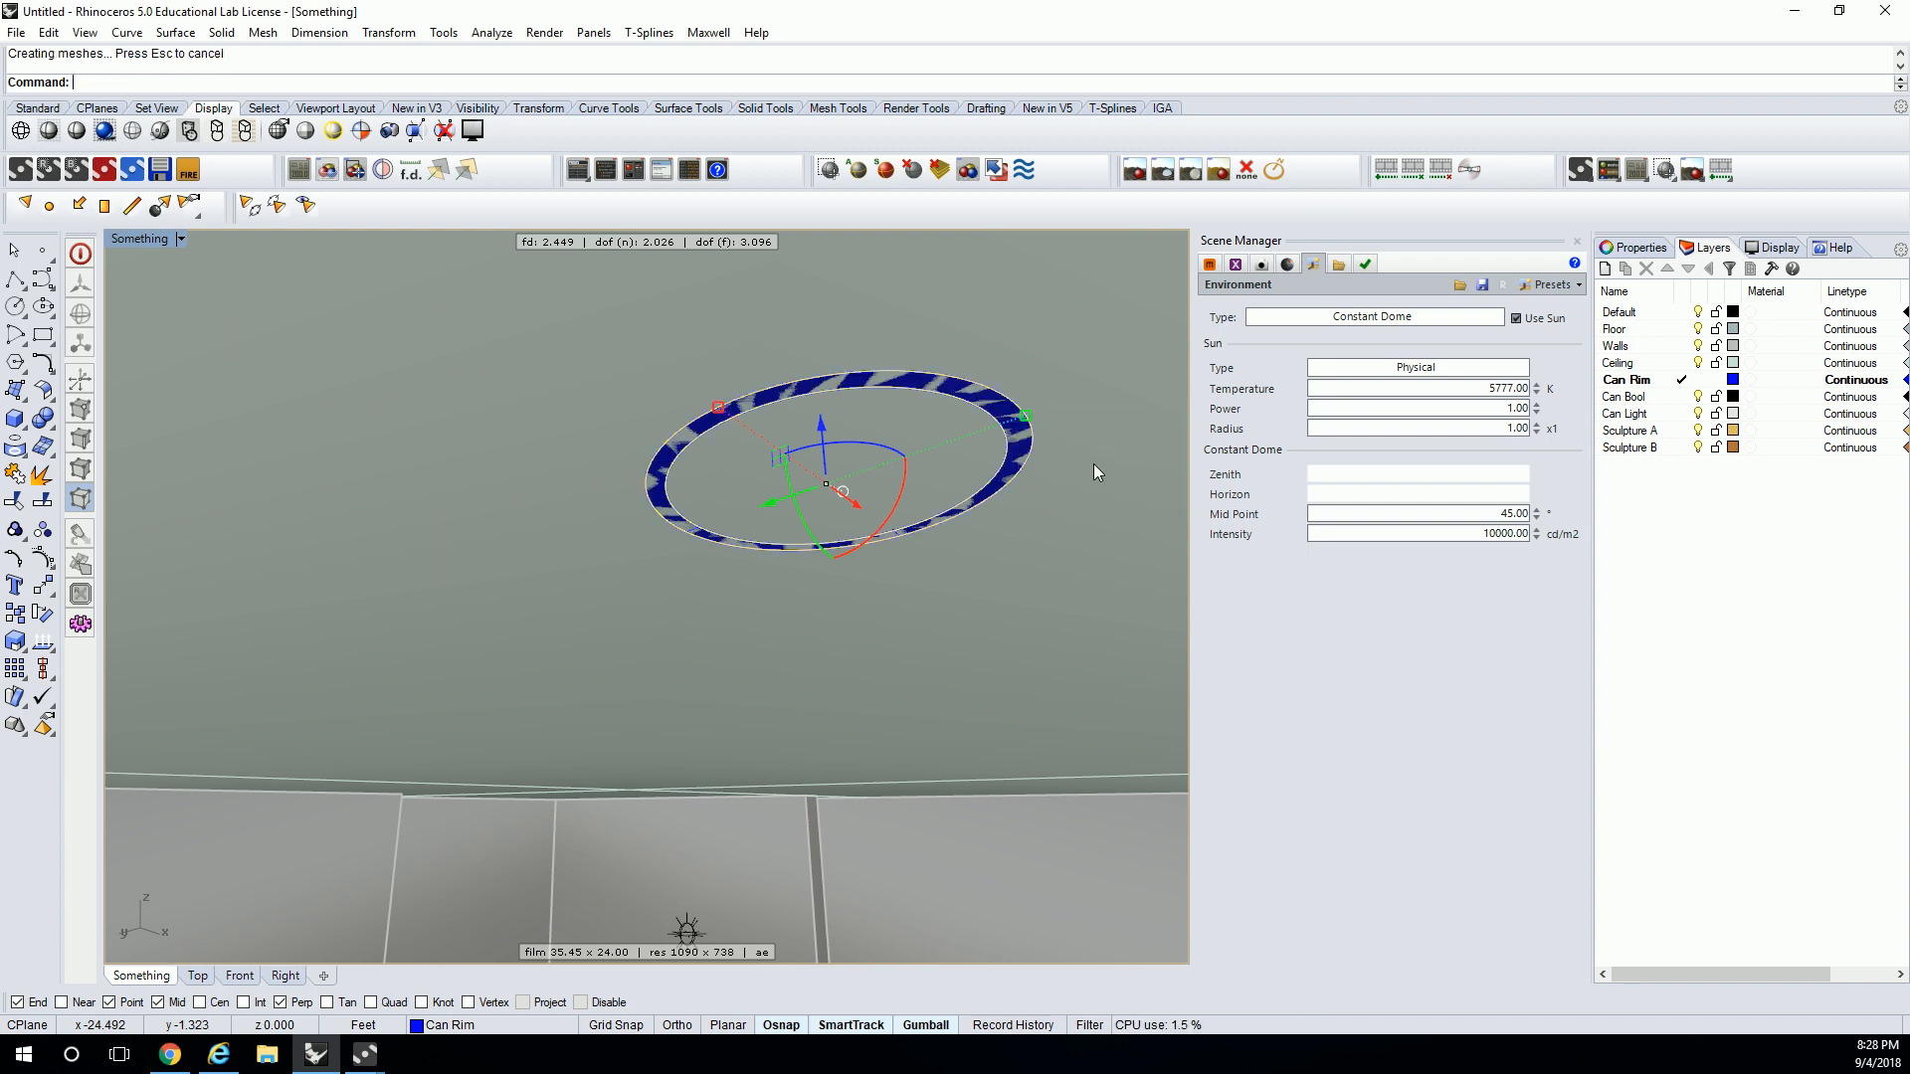
- Try to extrude the flat ring surface by 1/8"
click(1046, 450)
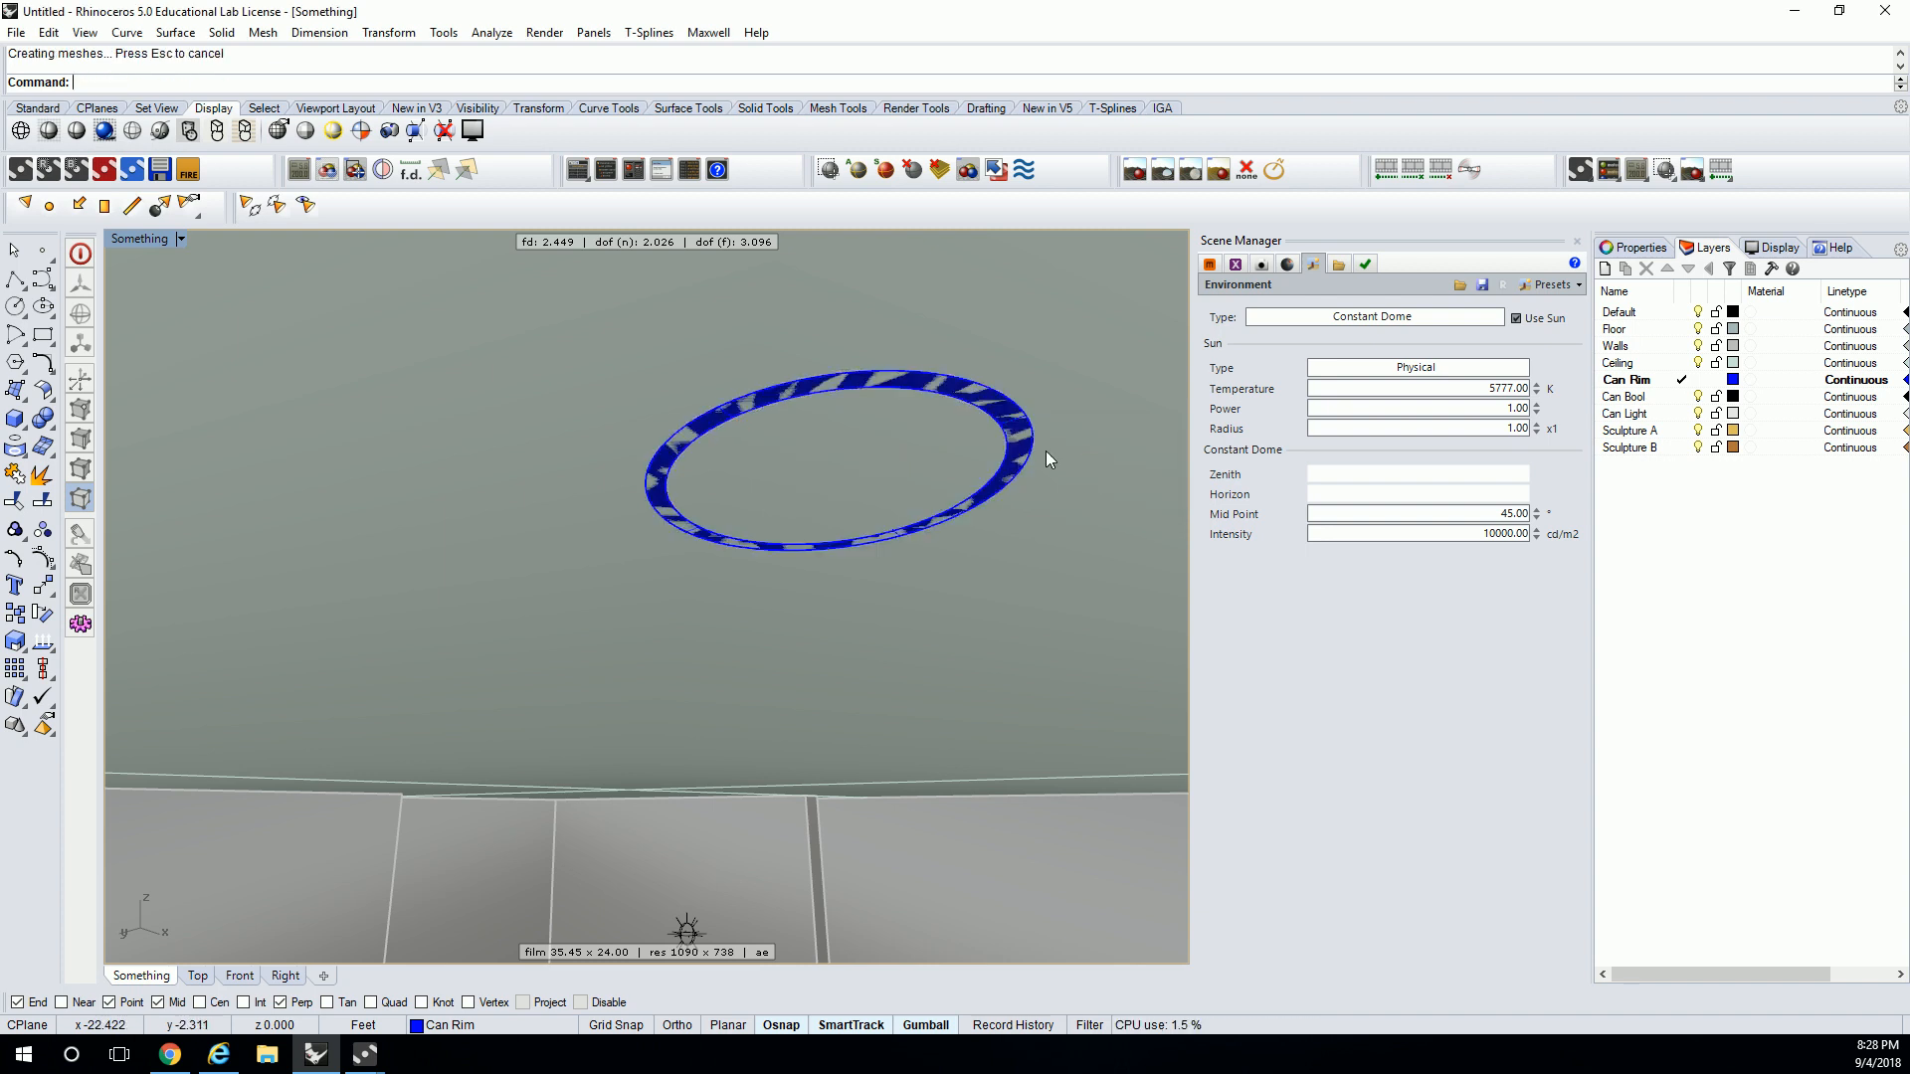
click(1005, 411)
click(1094, 473)
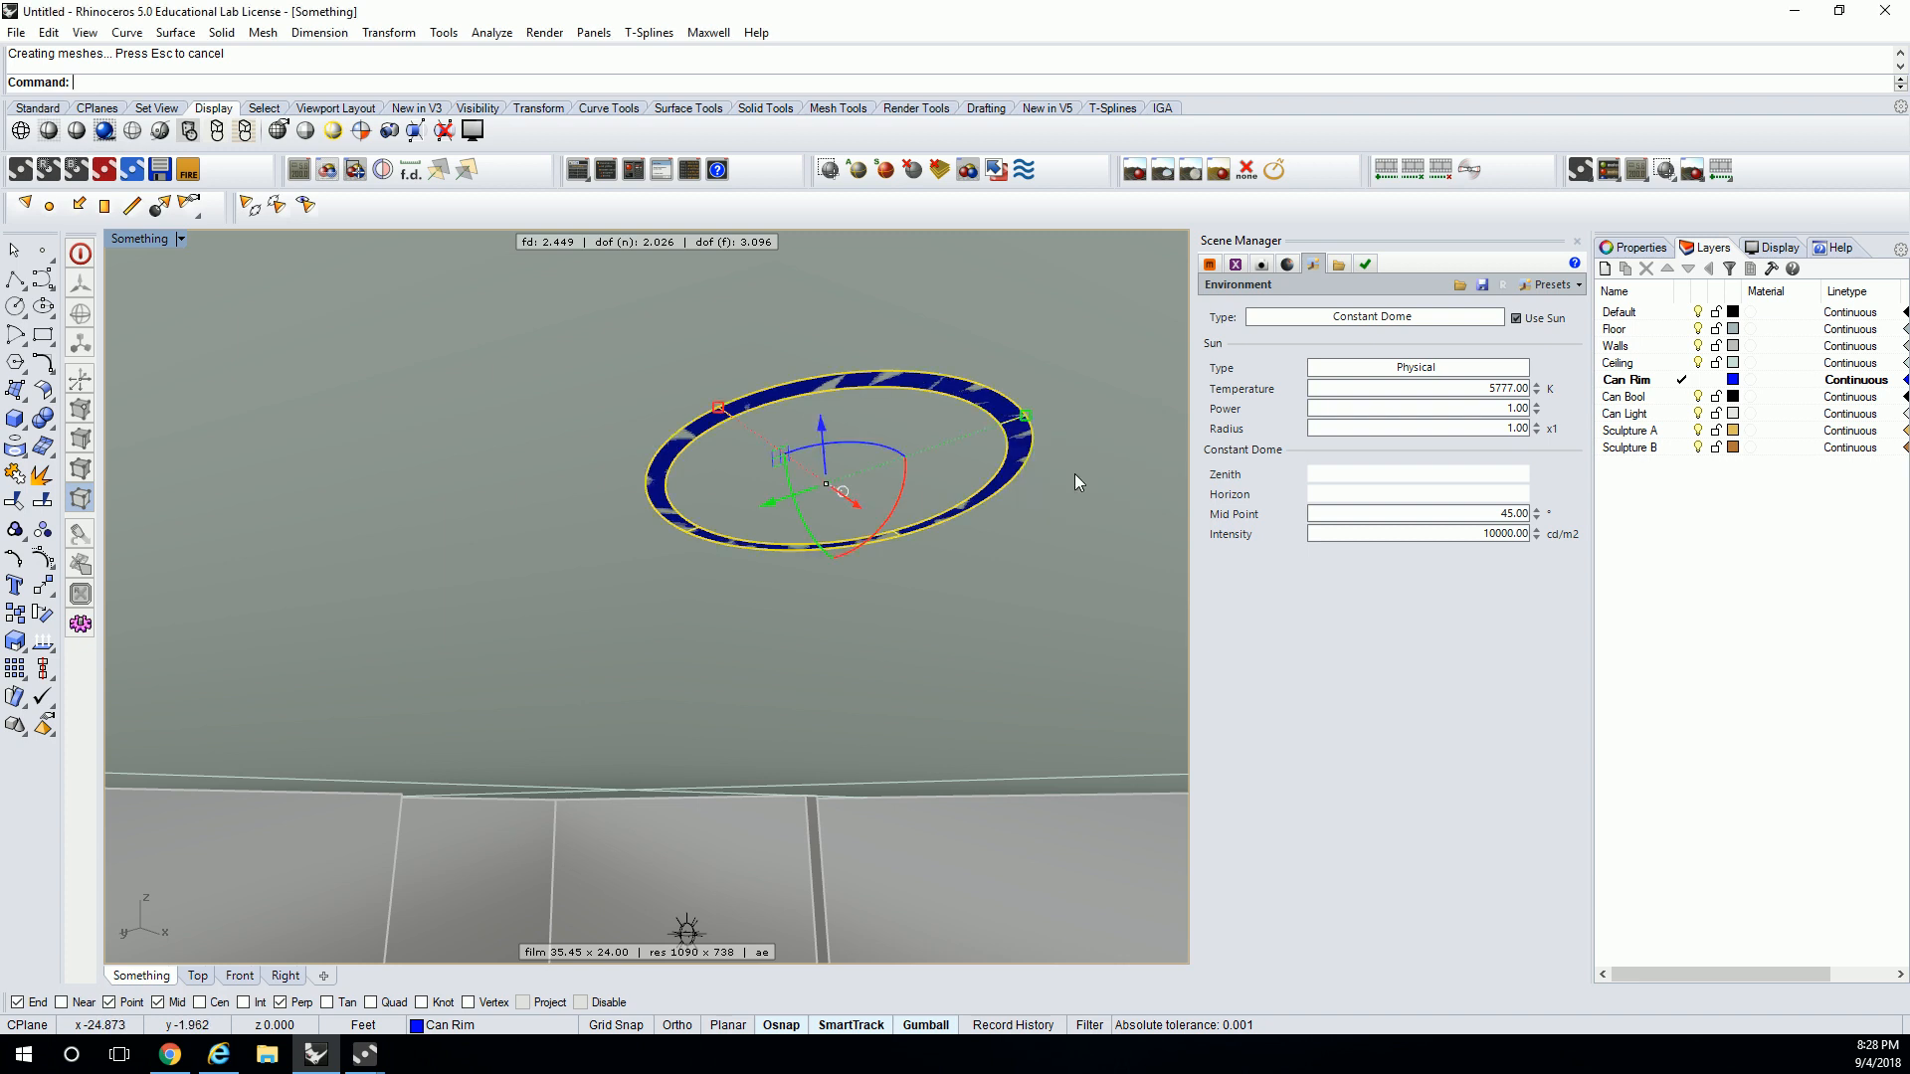
text(ExtrudeSrf)
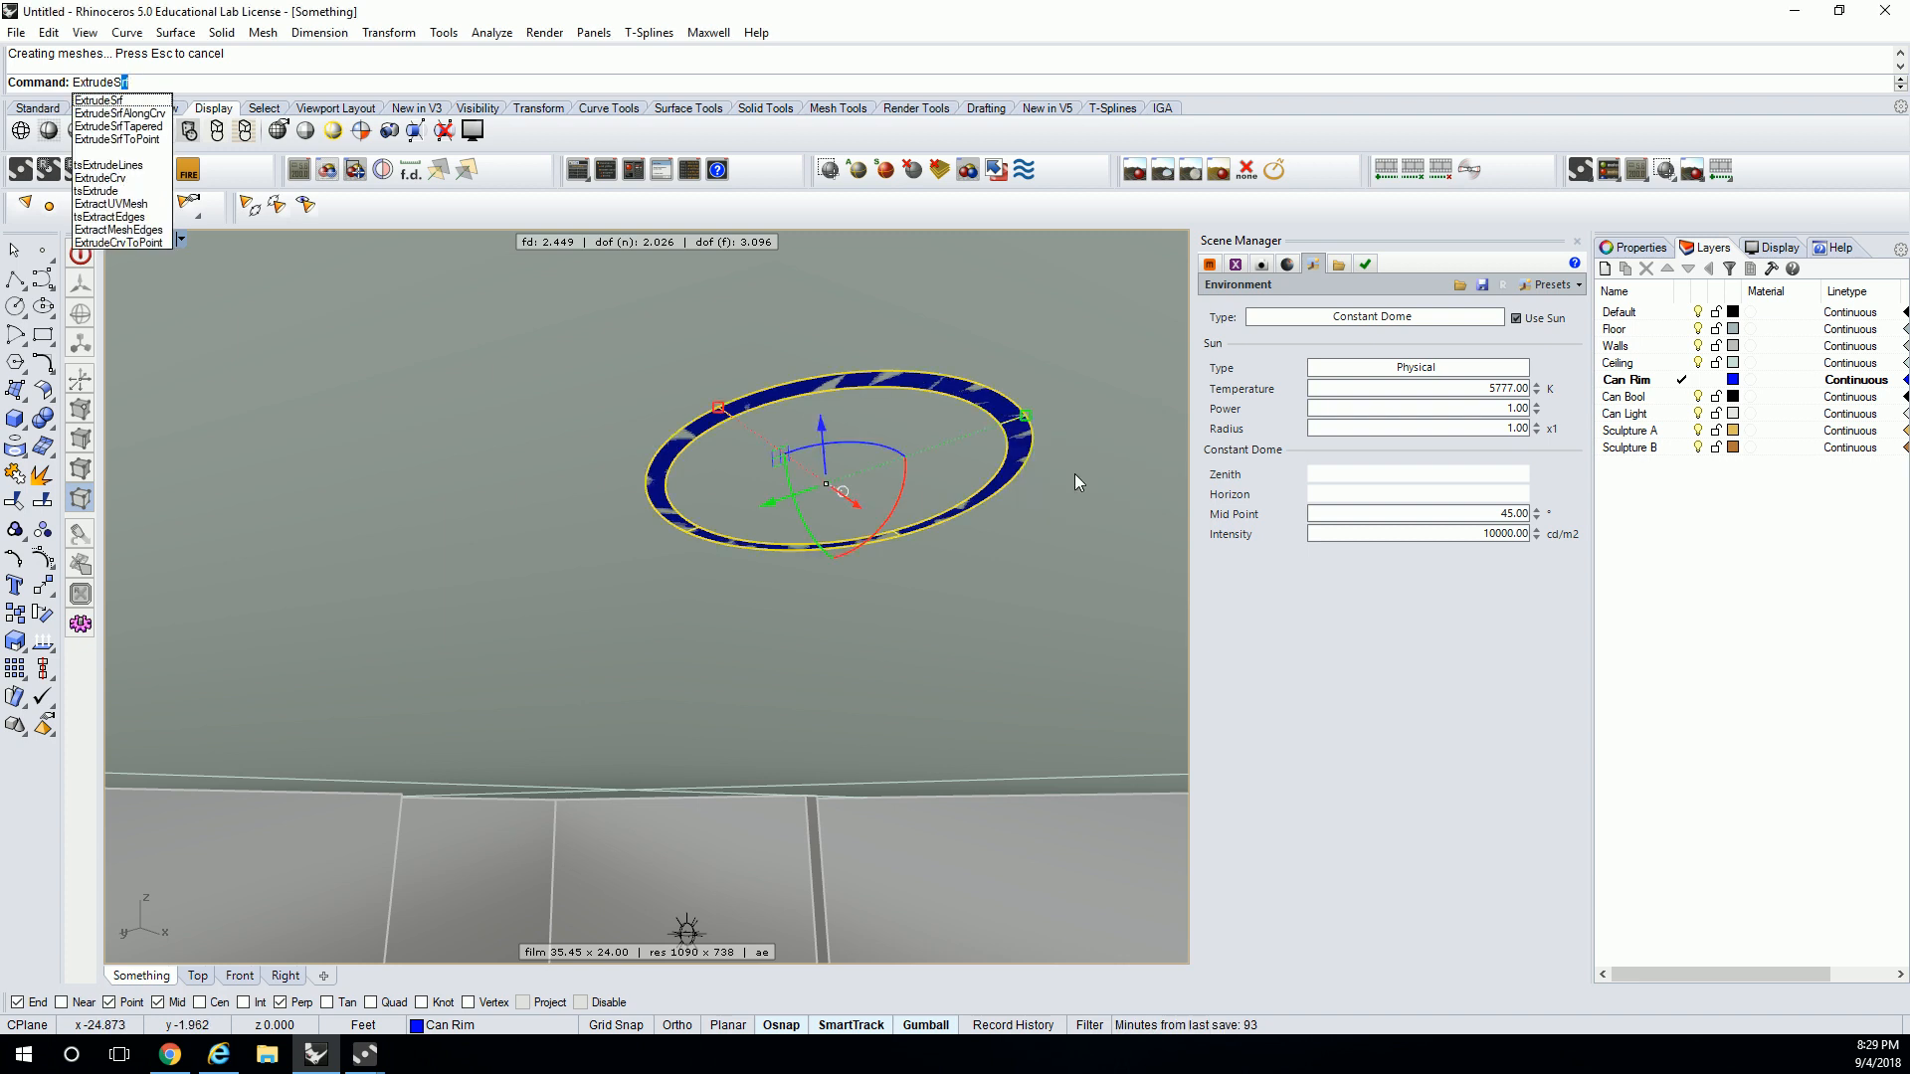
key(Return)
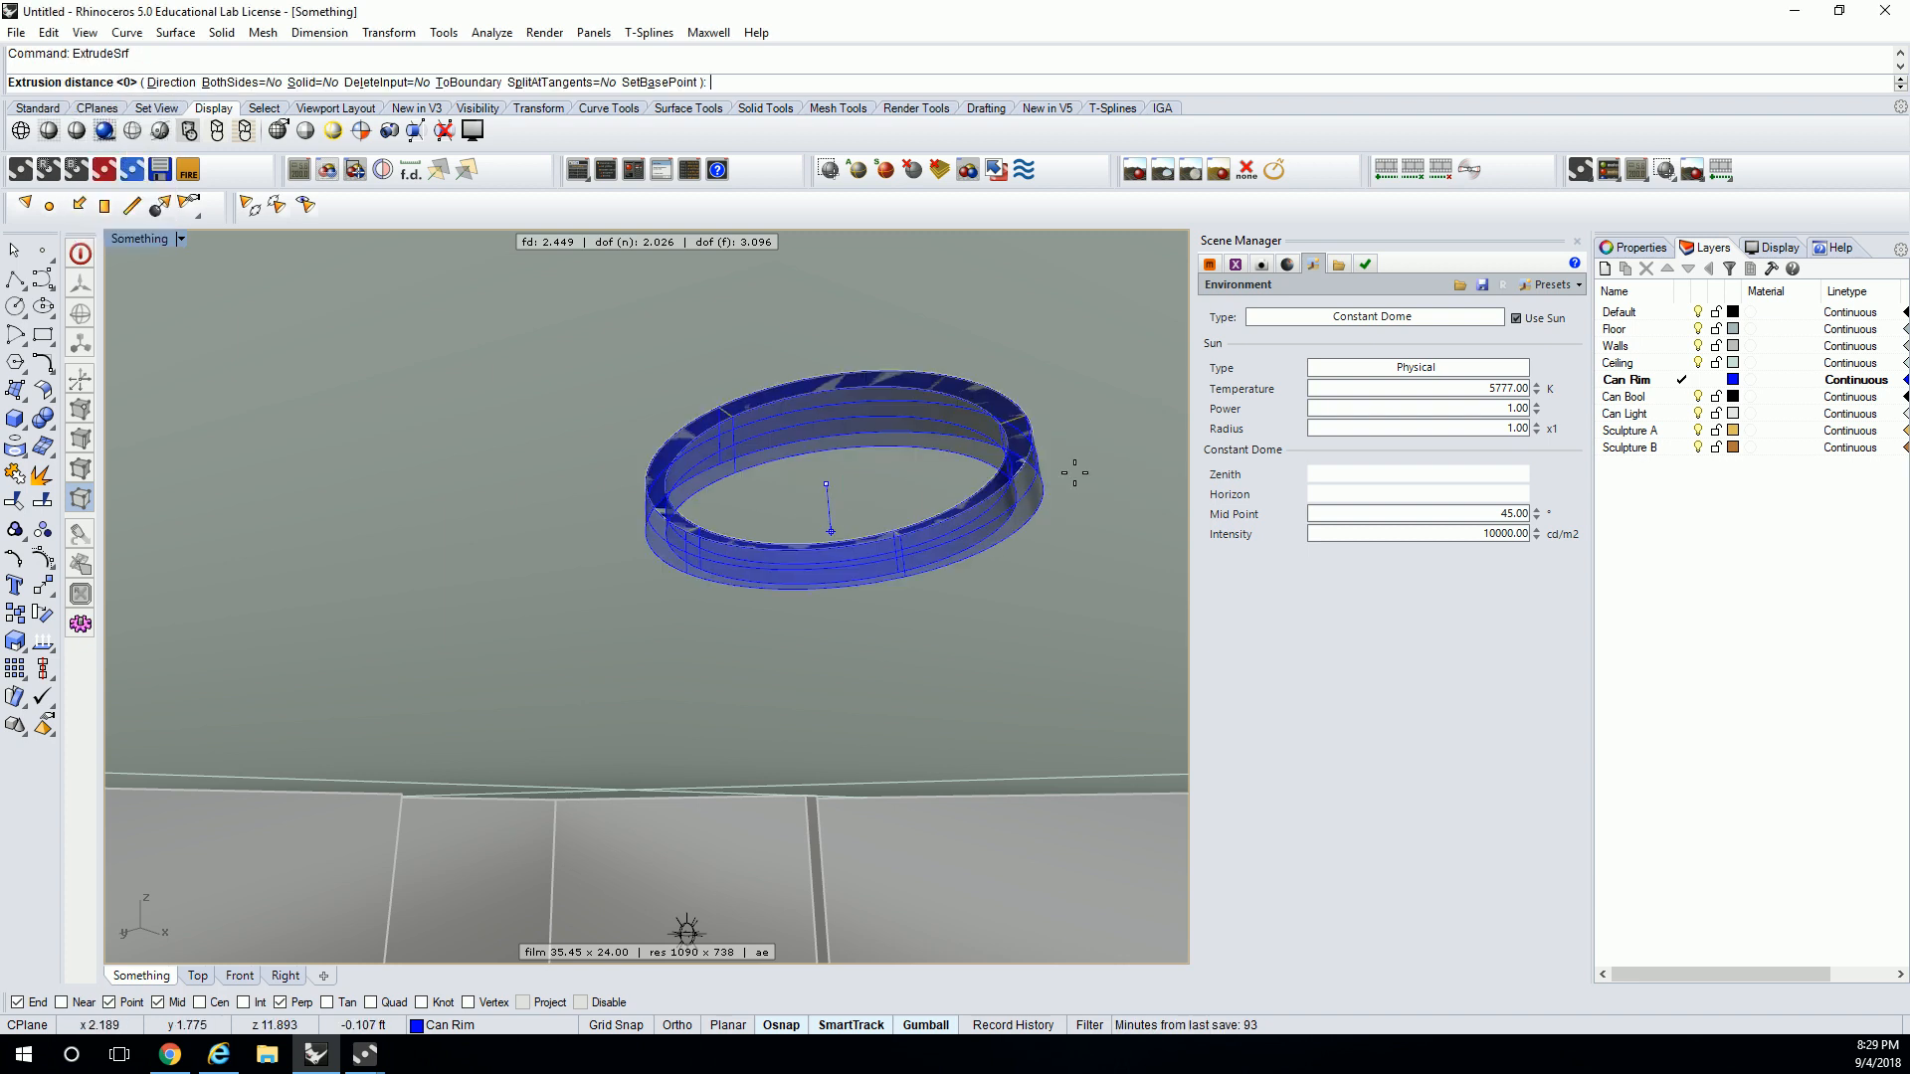
text(1/8)
key(Return)
key(Escape)
key(ctrl+z)
- Extrude the ring surface downward from the ceiling with the Solid option set to Yes
click(973, 418)
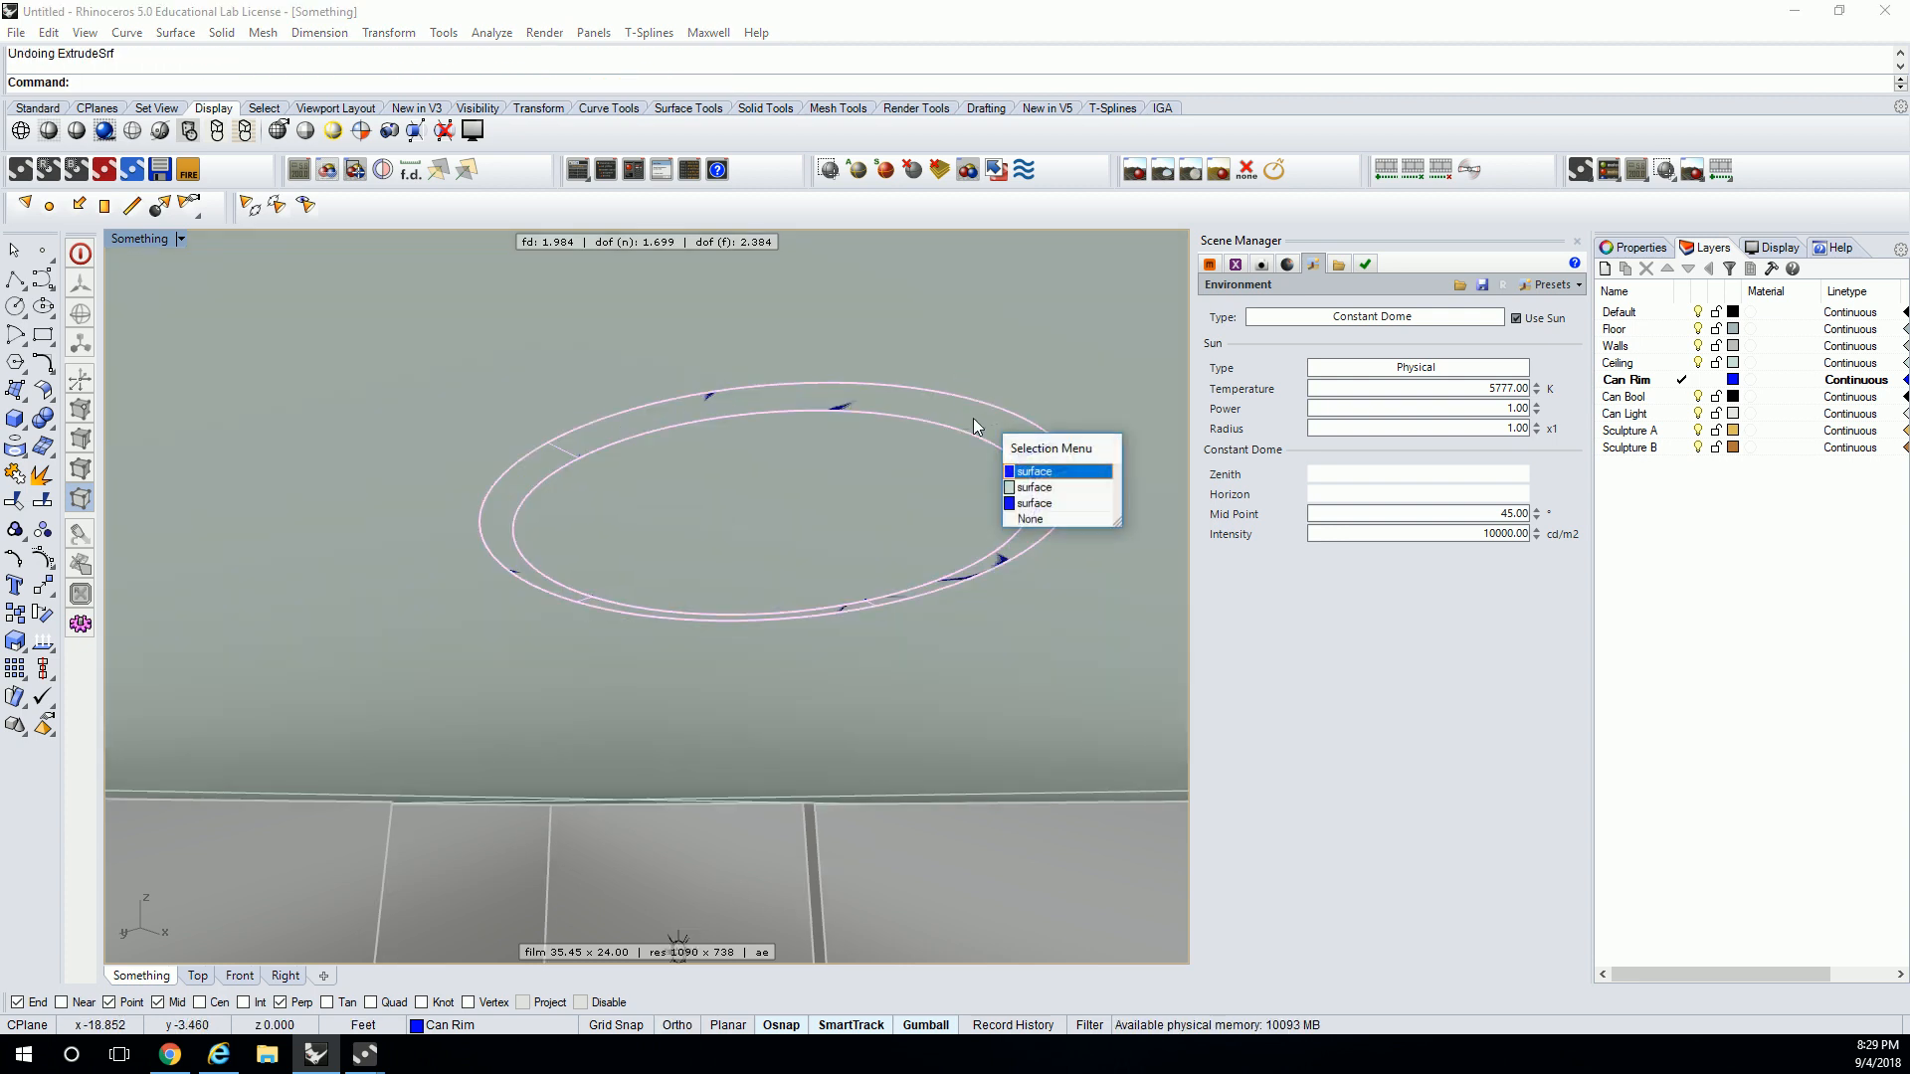
click(1041, 472)
text(ExtrudeSrf)
key(Return)
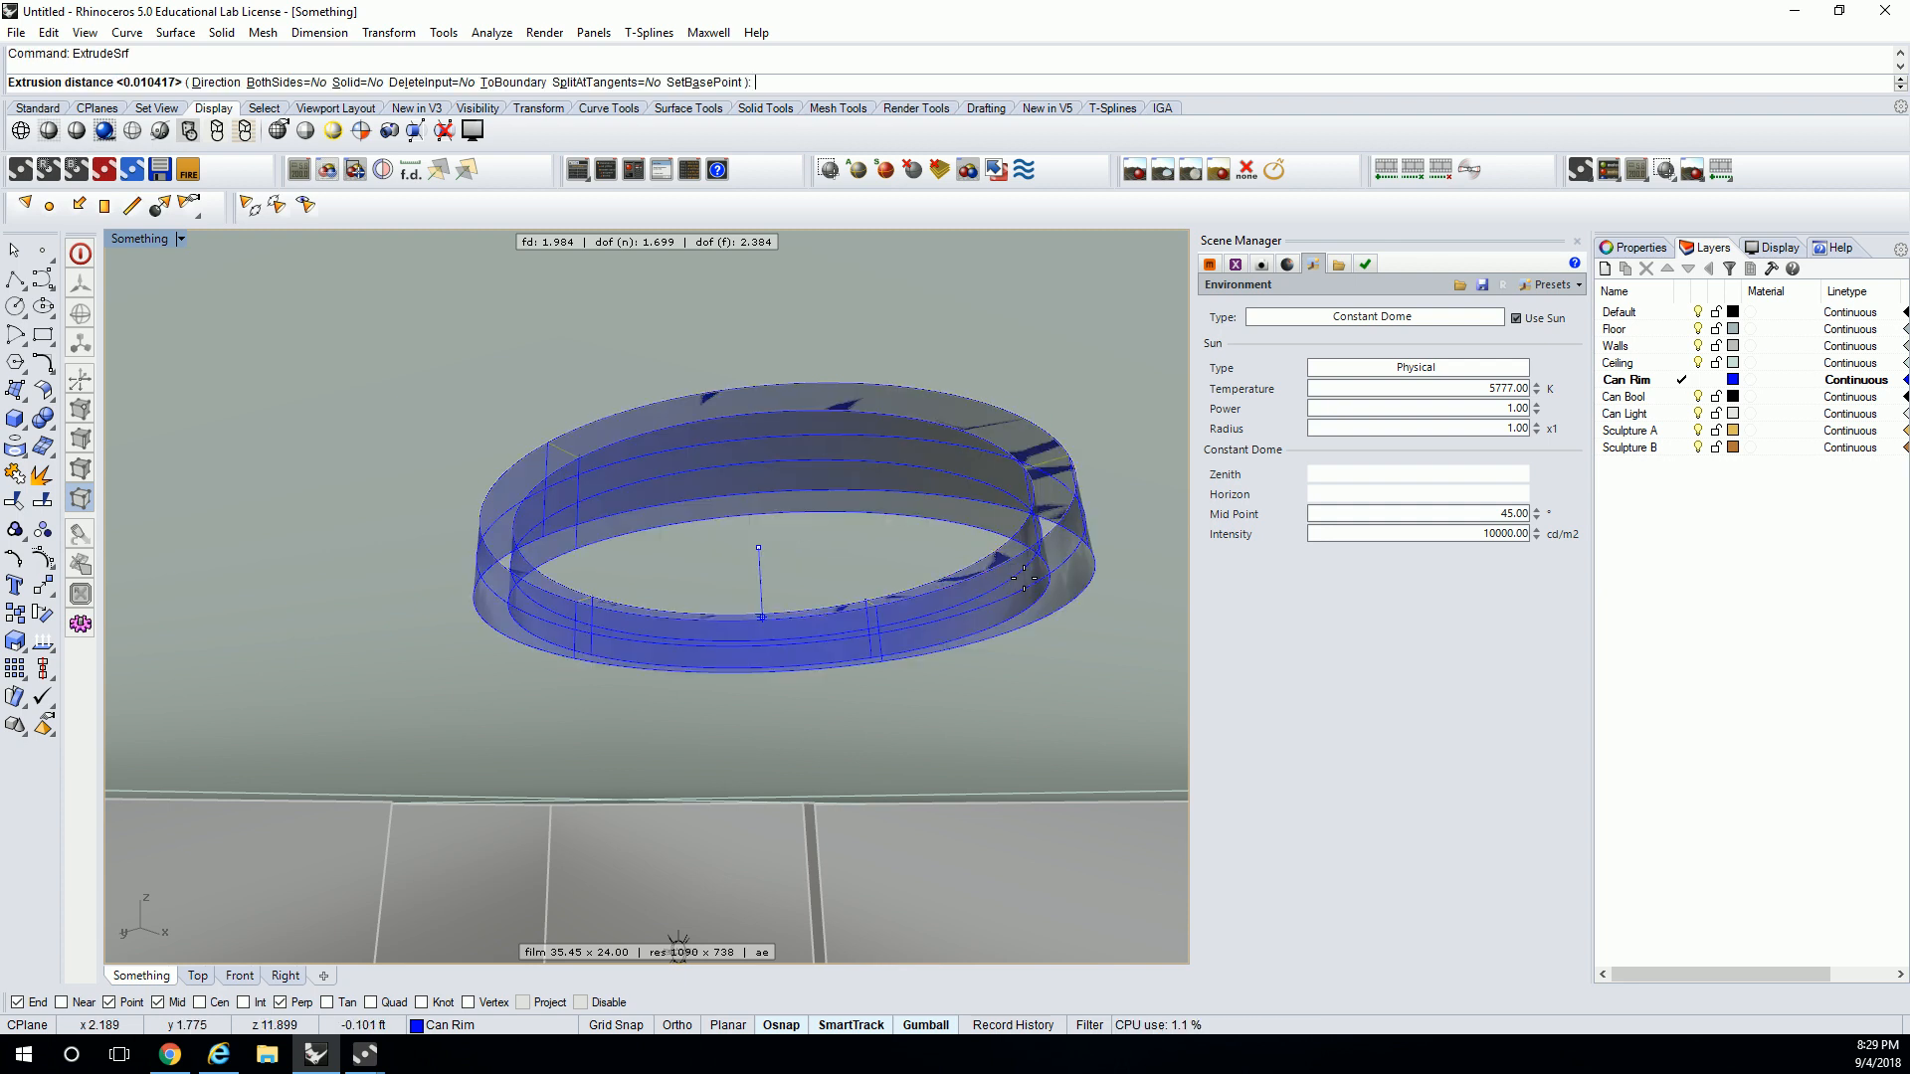
click(355, 82)
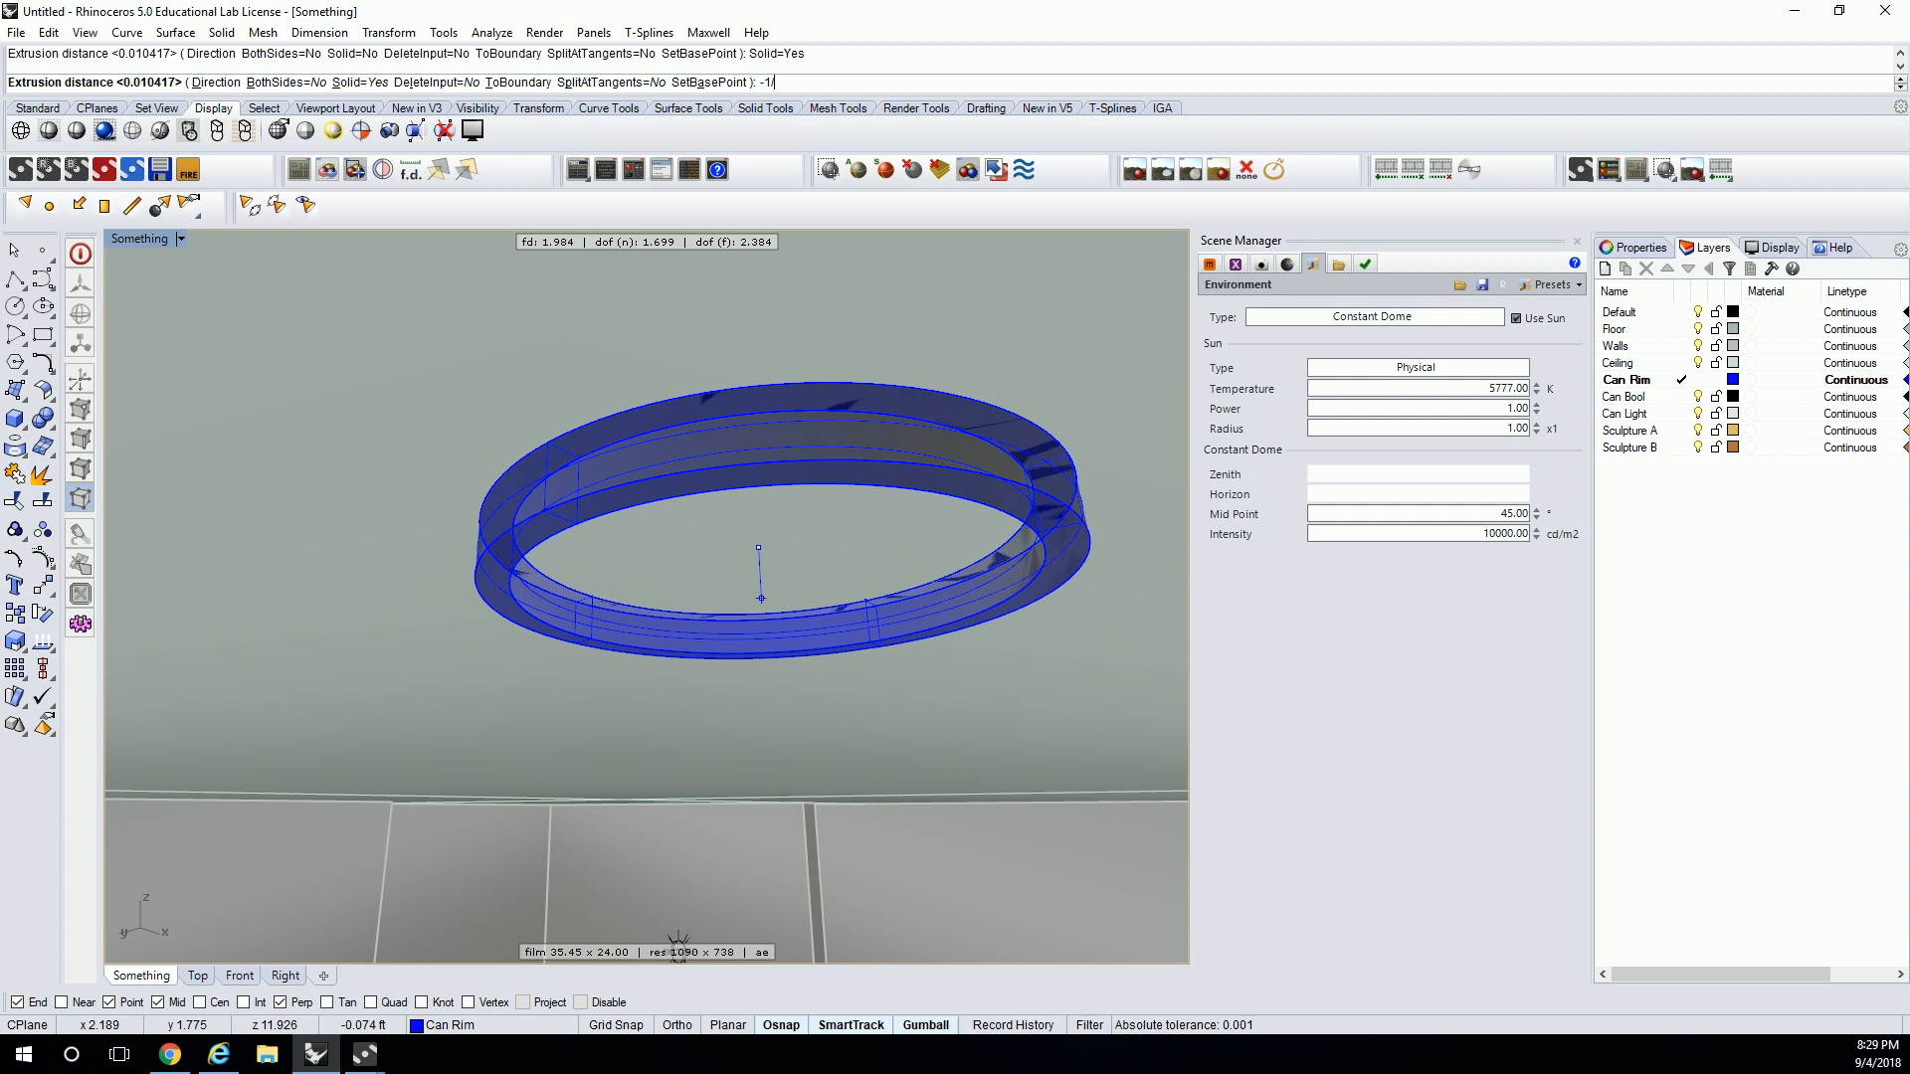
key(Return)
scroll(788, 597, down, 5)
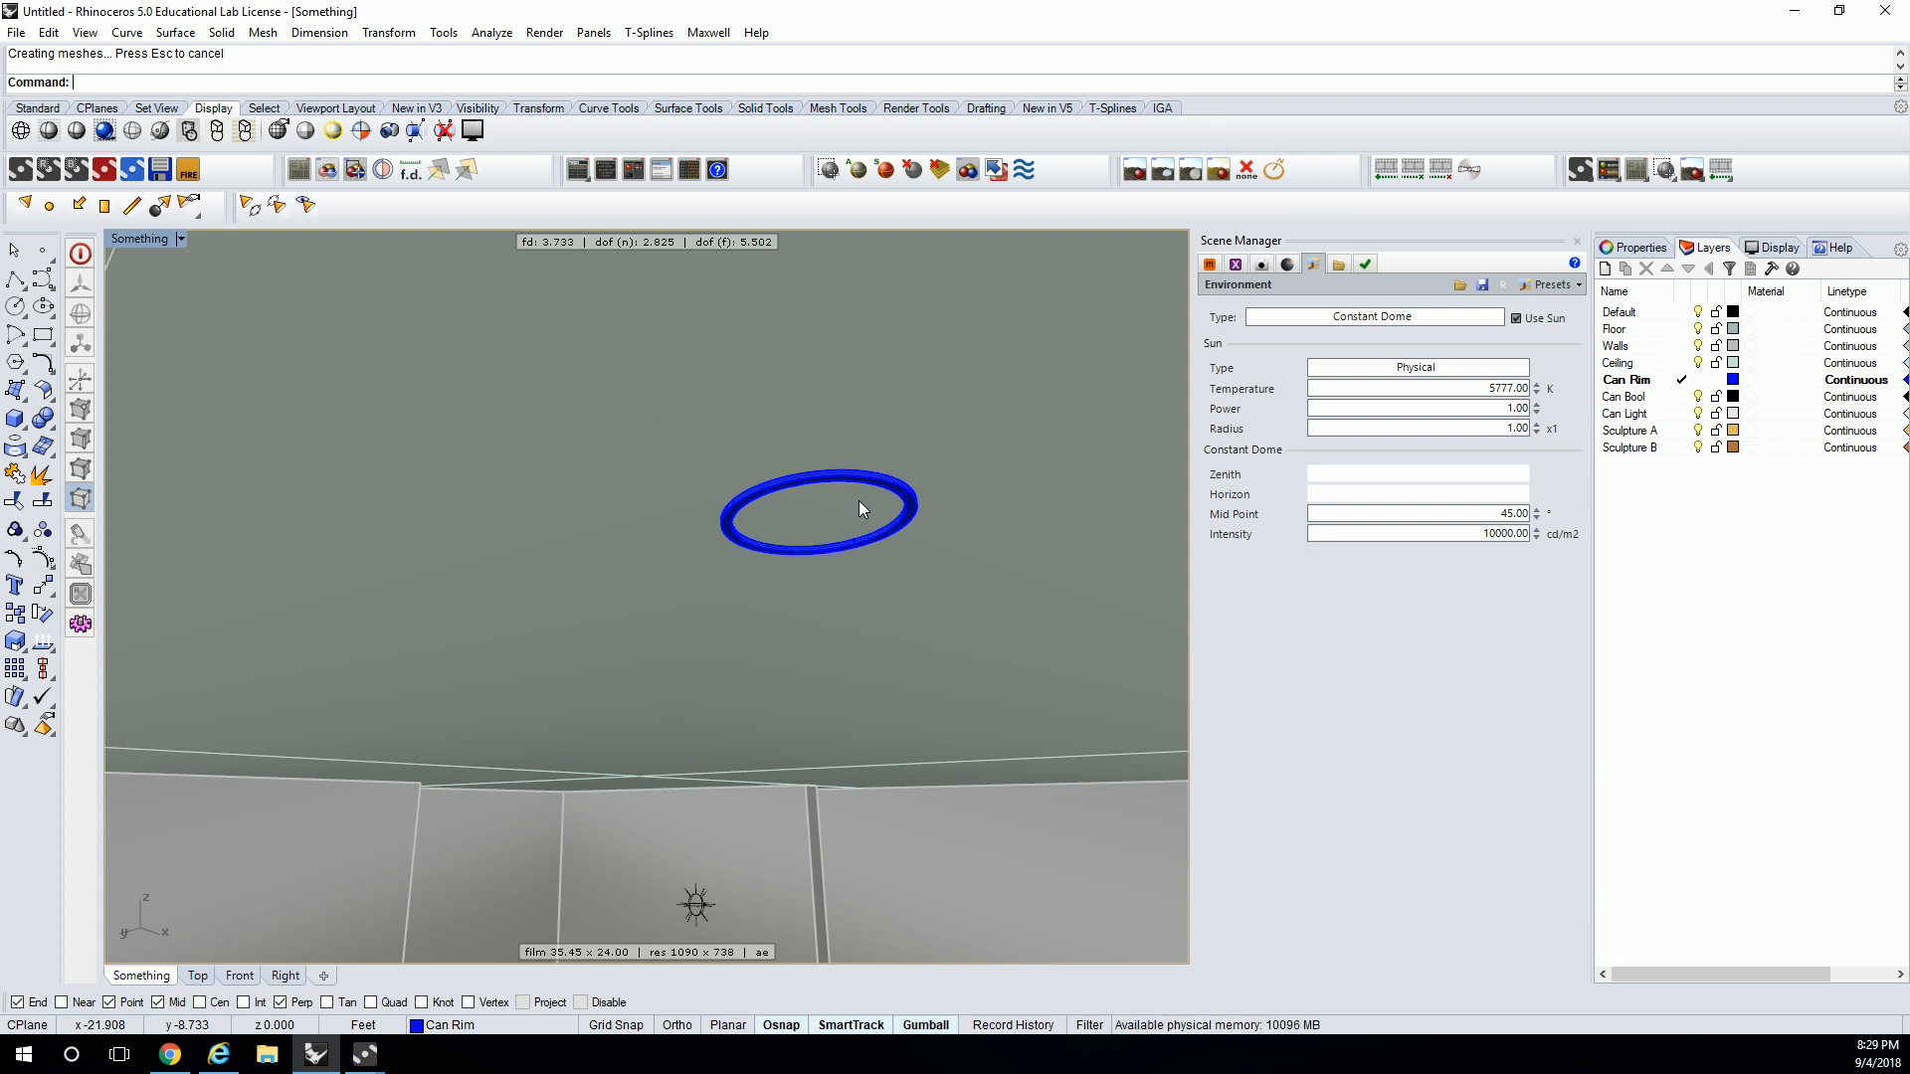
scroll(861, 513, up, 5)
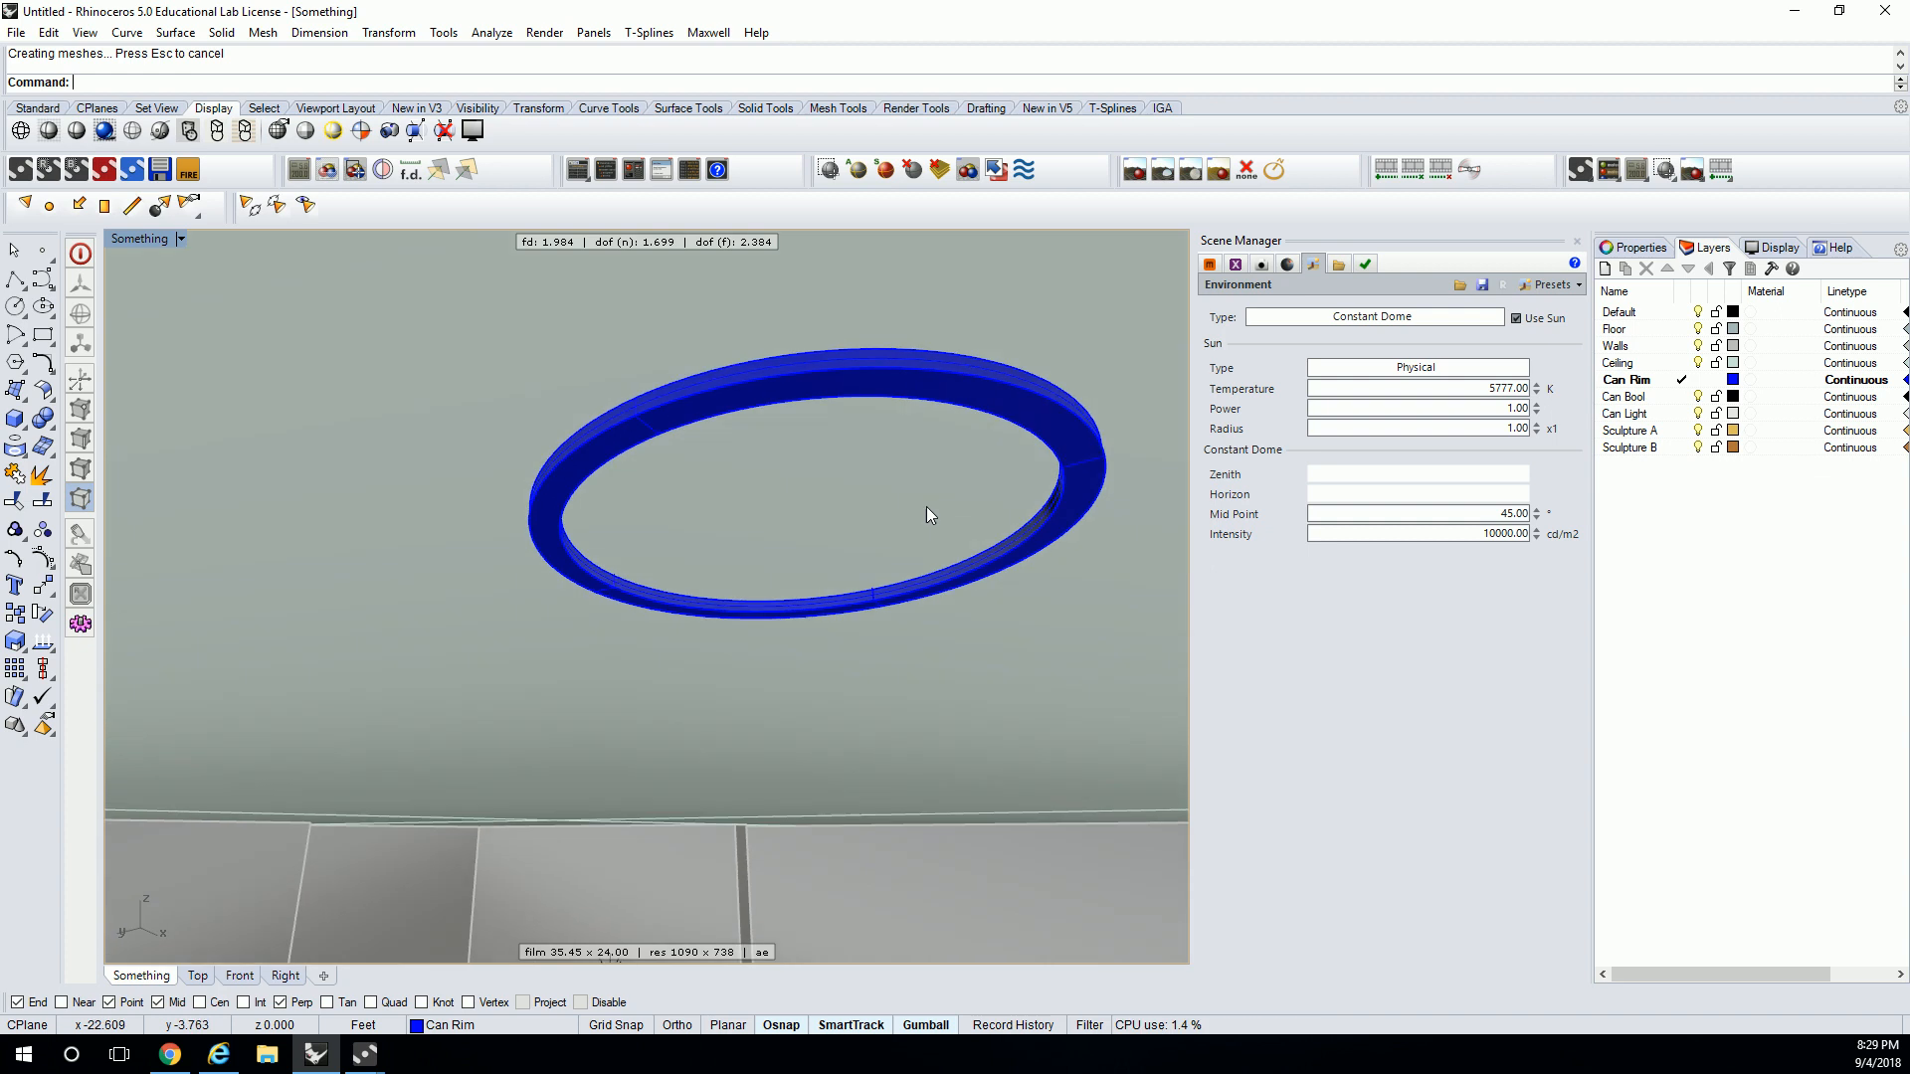
- Create a planar surface from the circle inside the rim
click(1002, 543)
click(1067, 593)
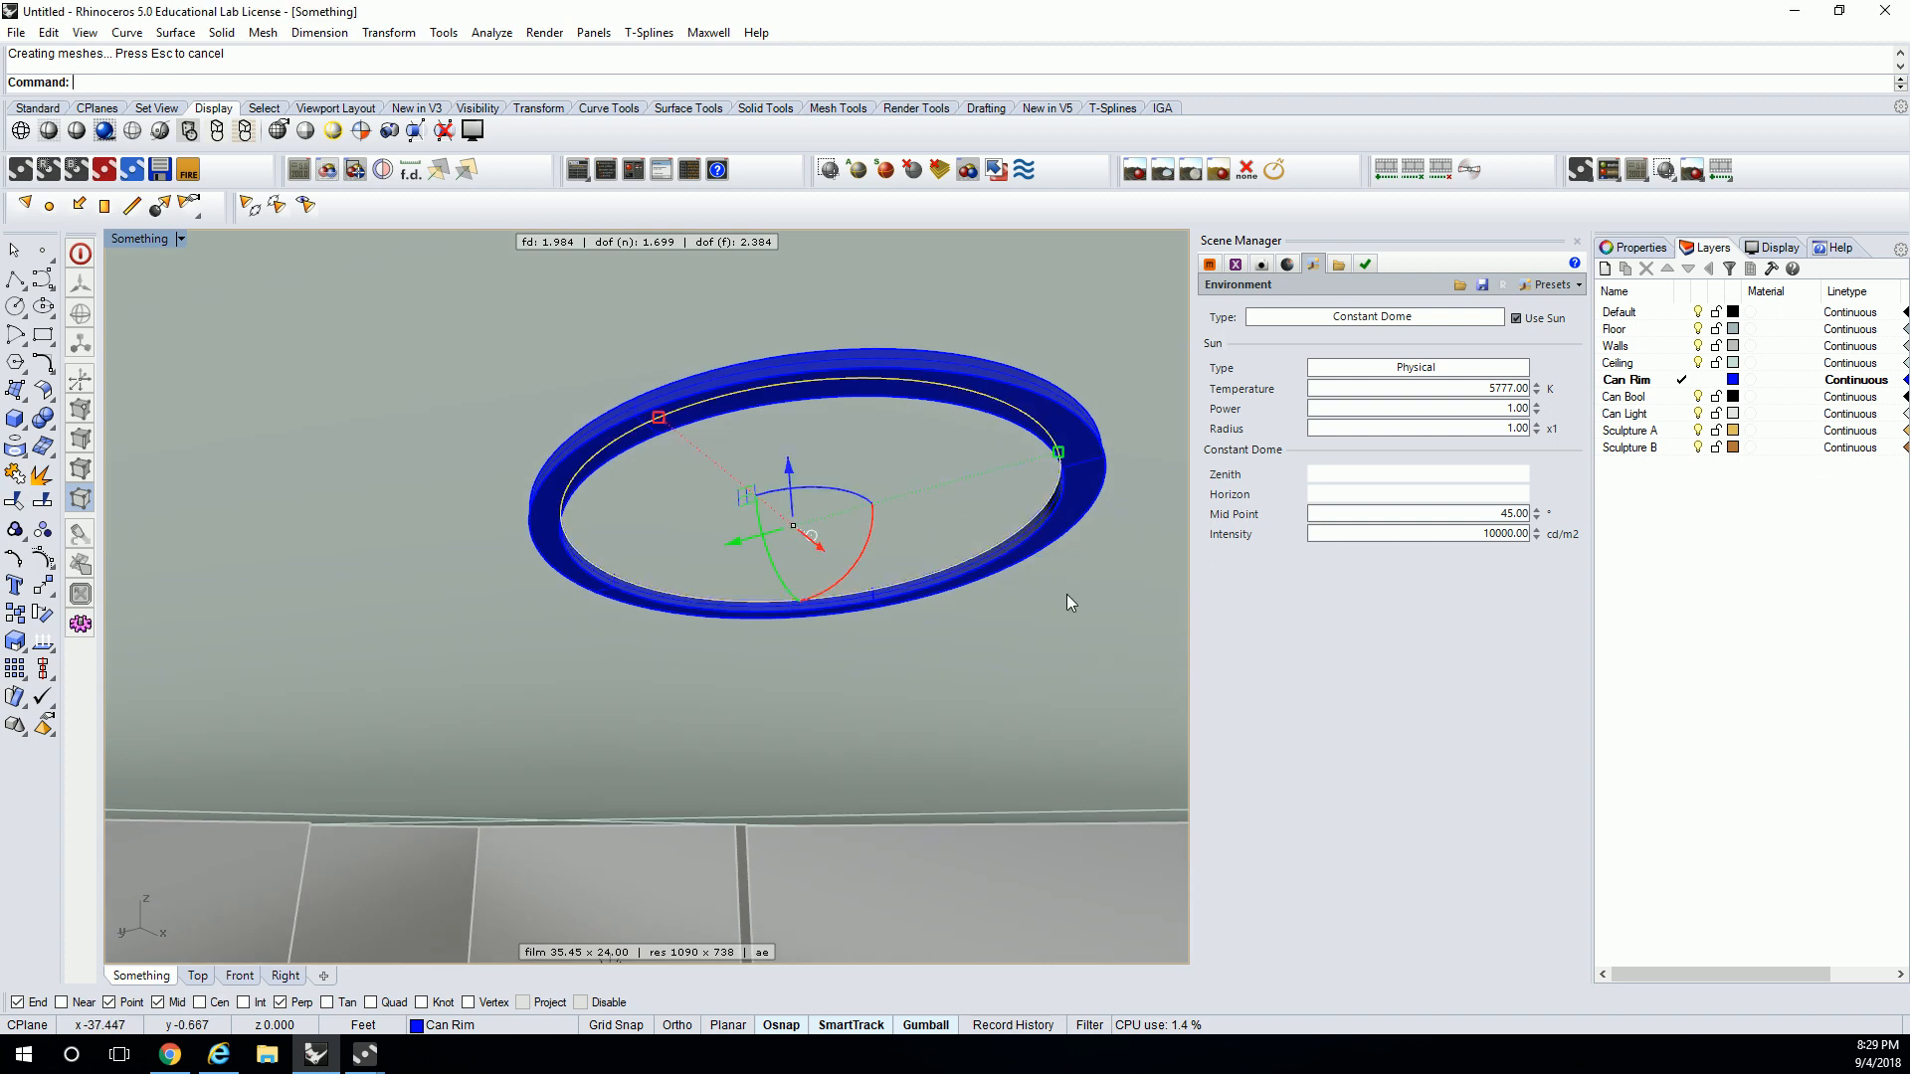
click(1067, 595)
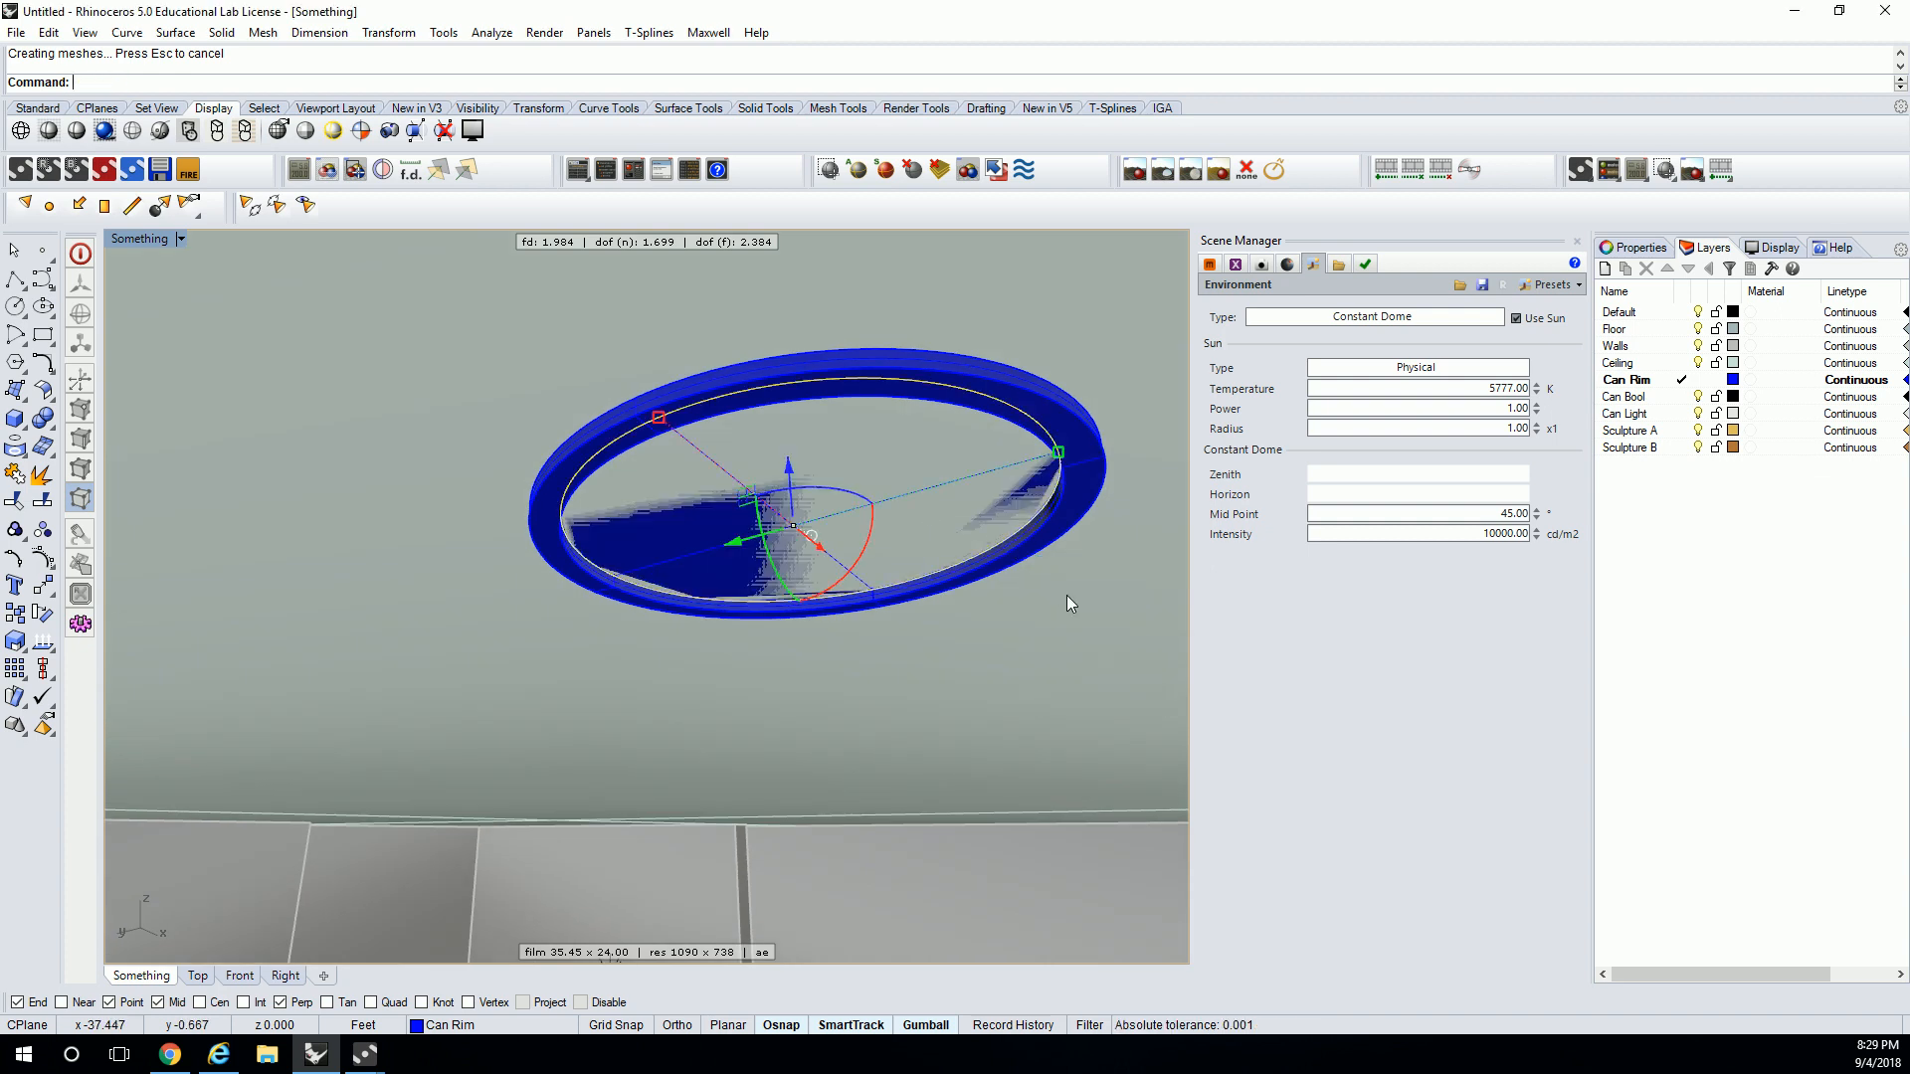
- Move the disc surface inside the rim to the Can Bool layer and set that layer's color to red
click(876, 498)
click(930, 543)
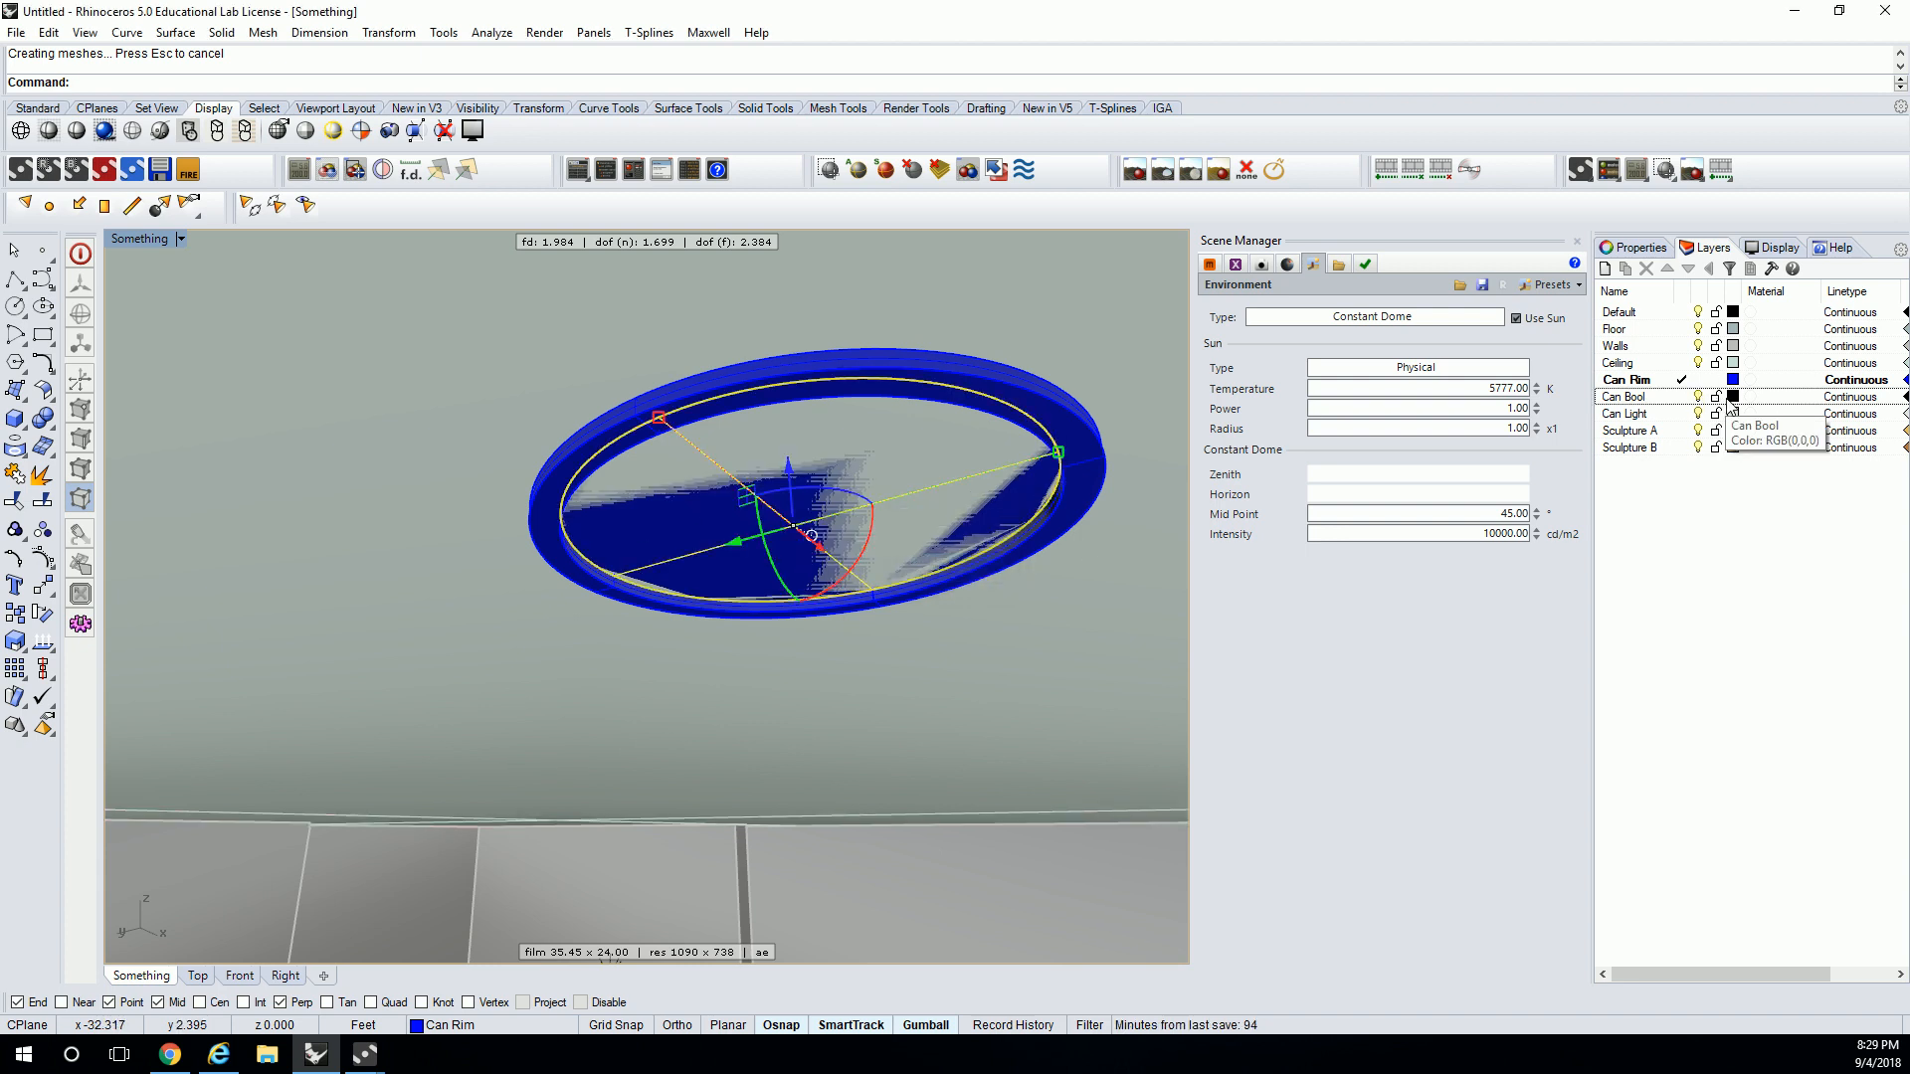
right_click(1701, 400)
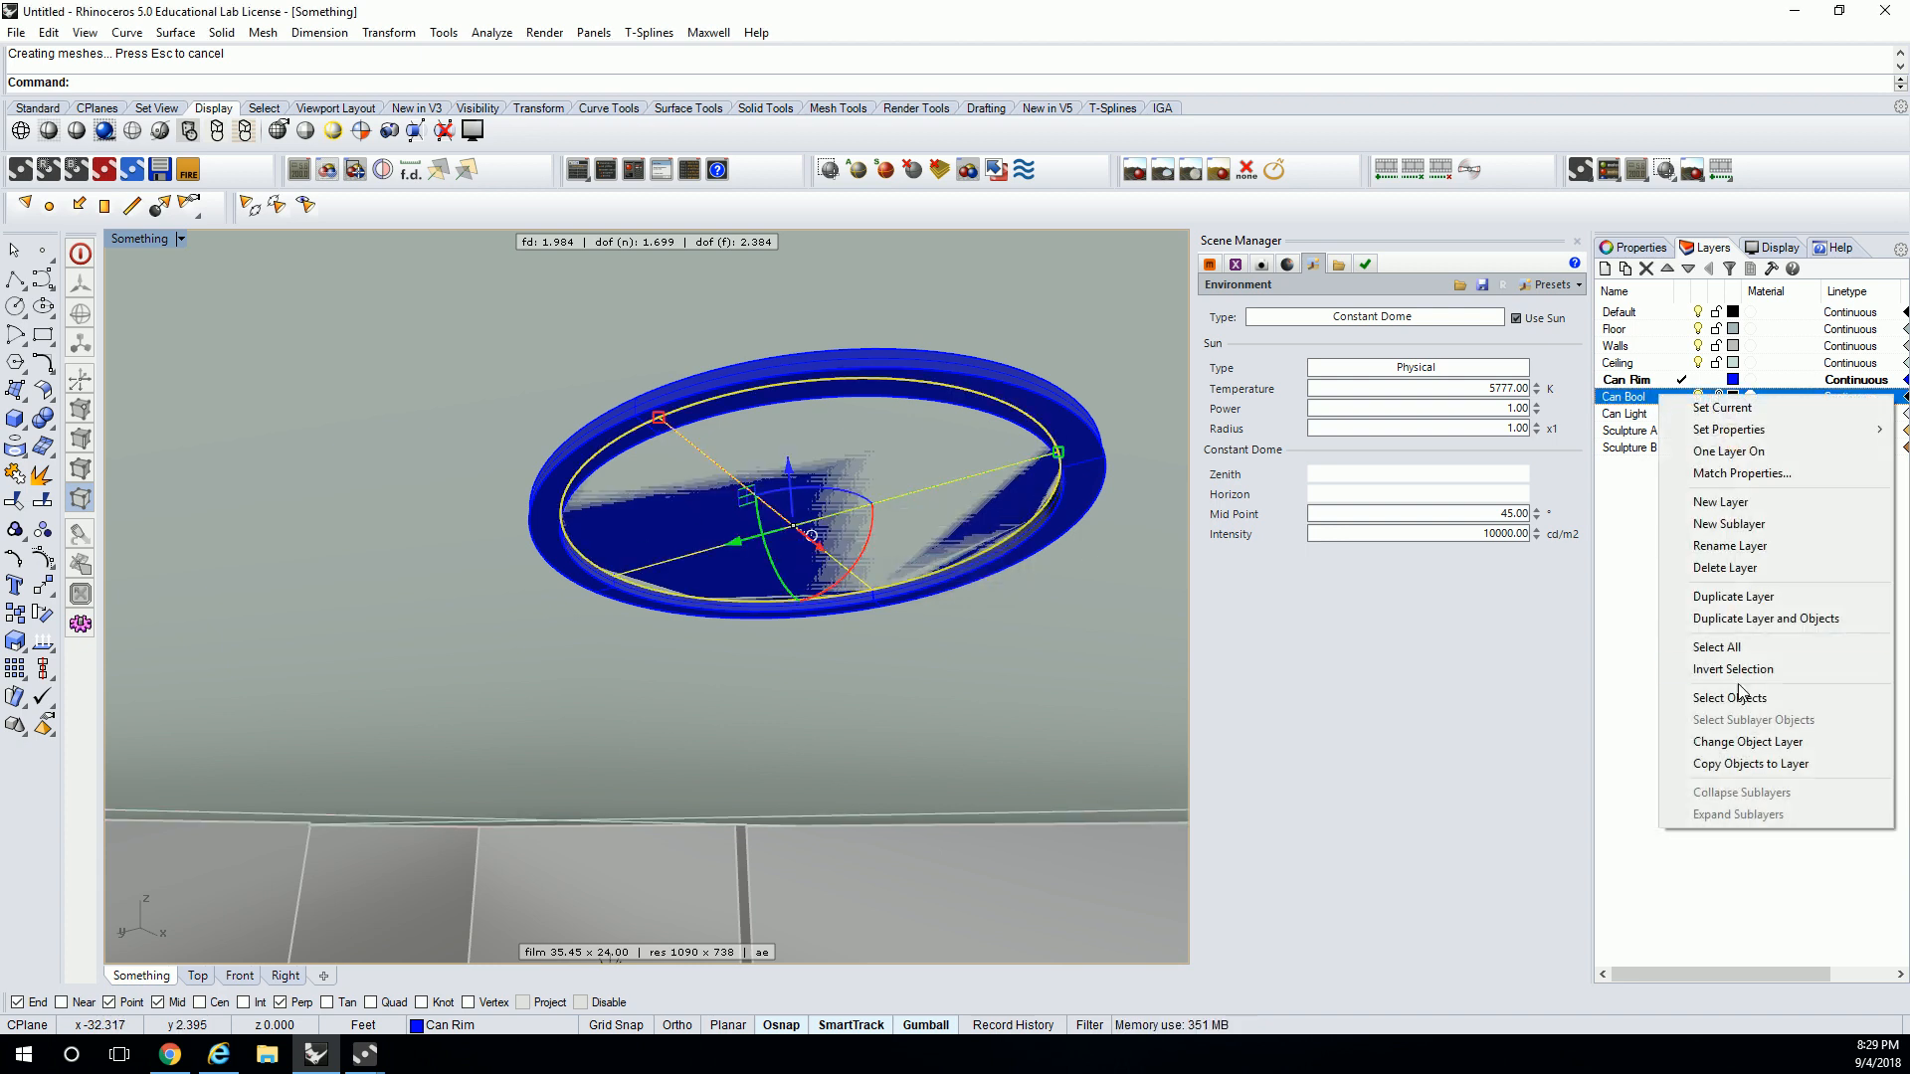
click(1729, 735)
click(1733, 396)
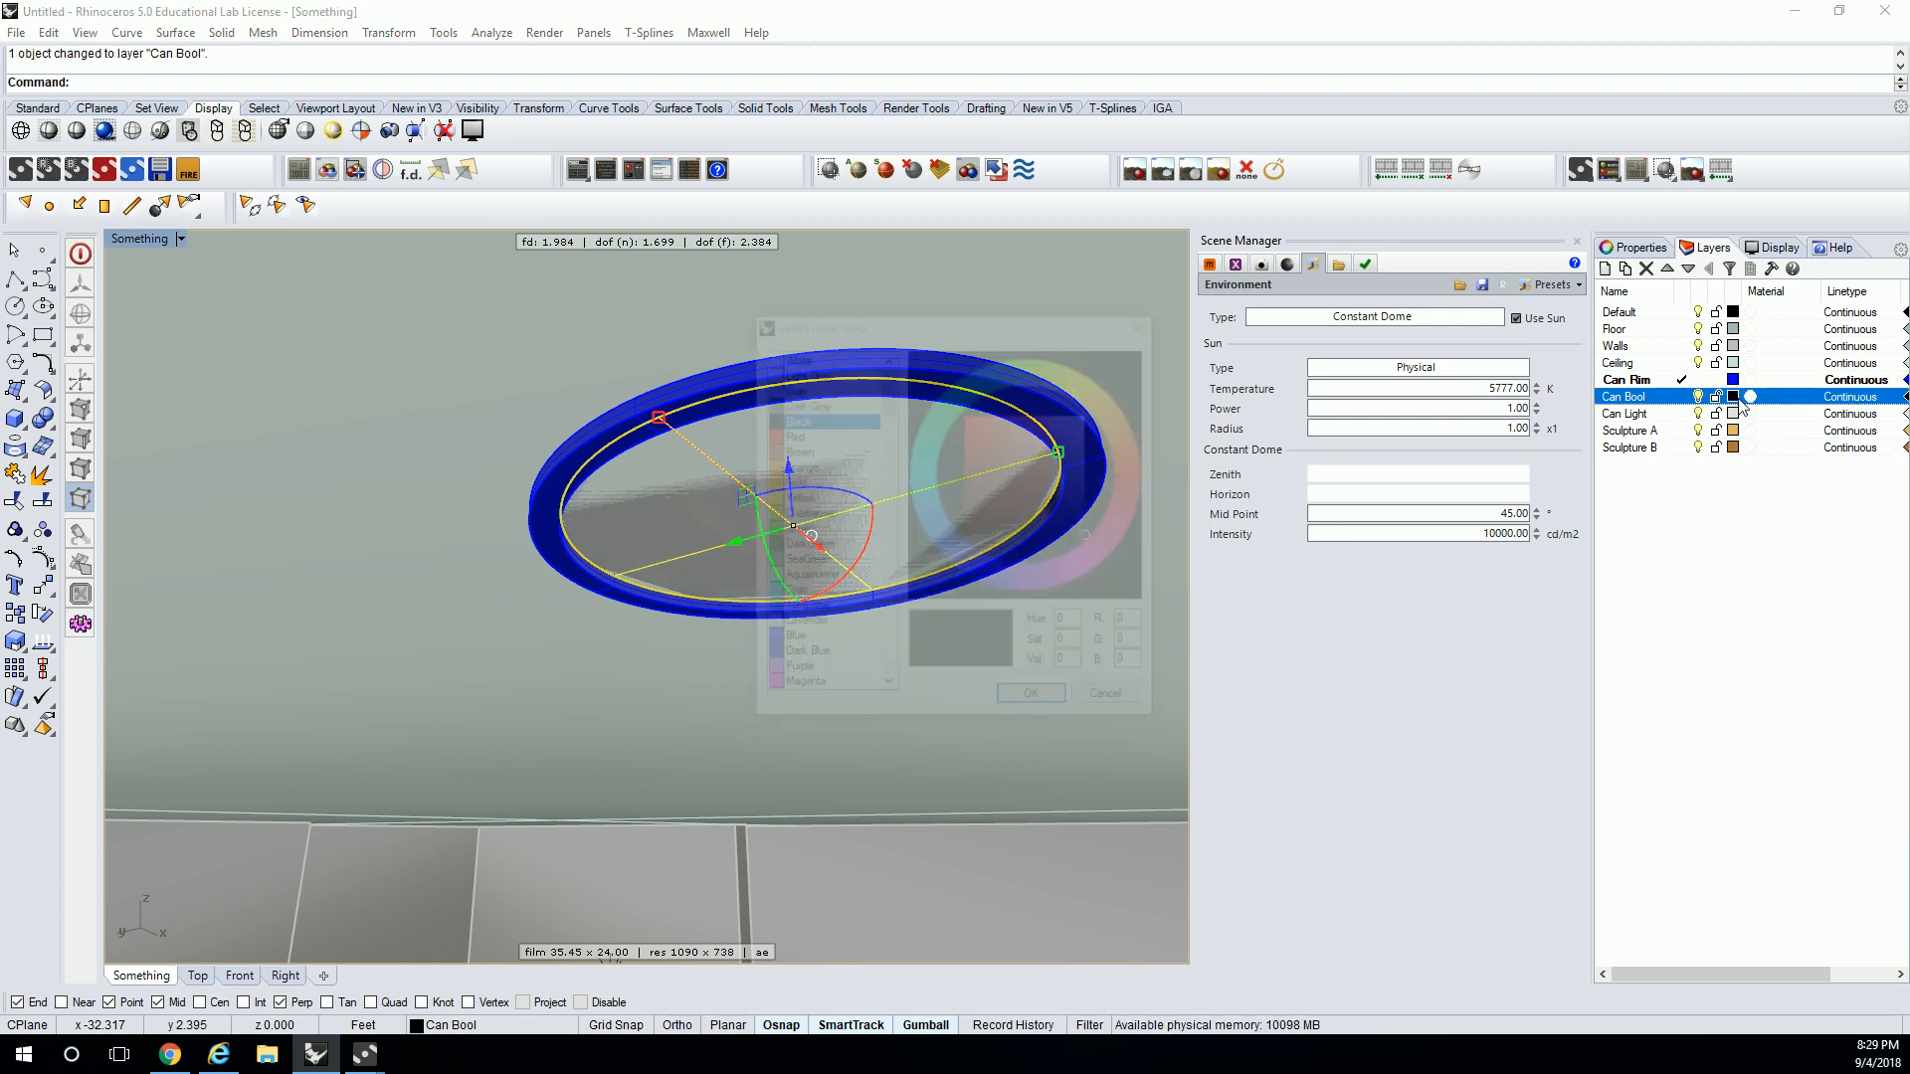
click(806, 437)
click(1035, 701)
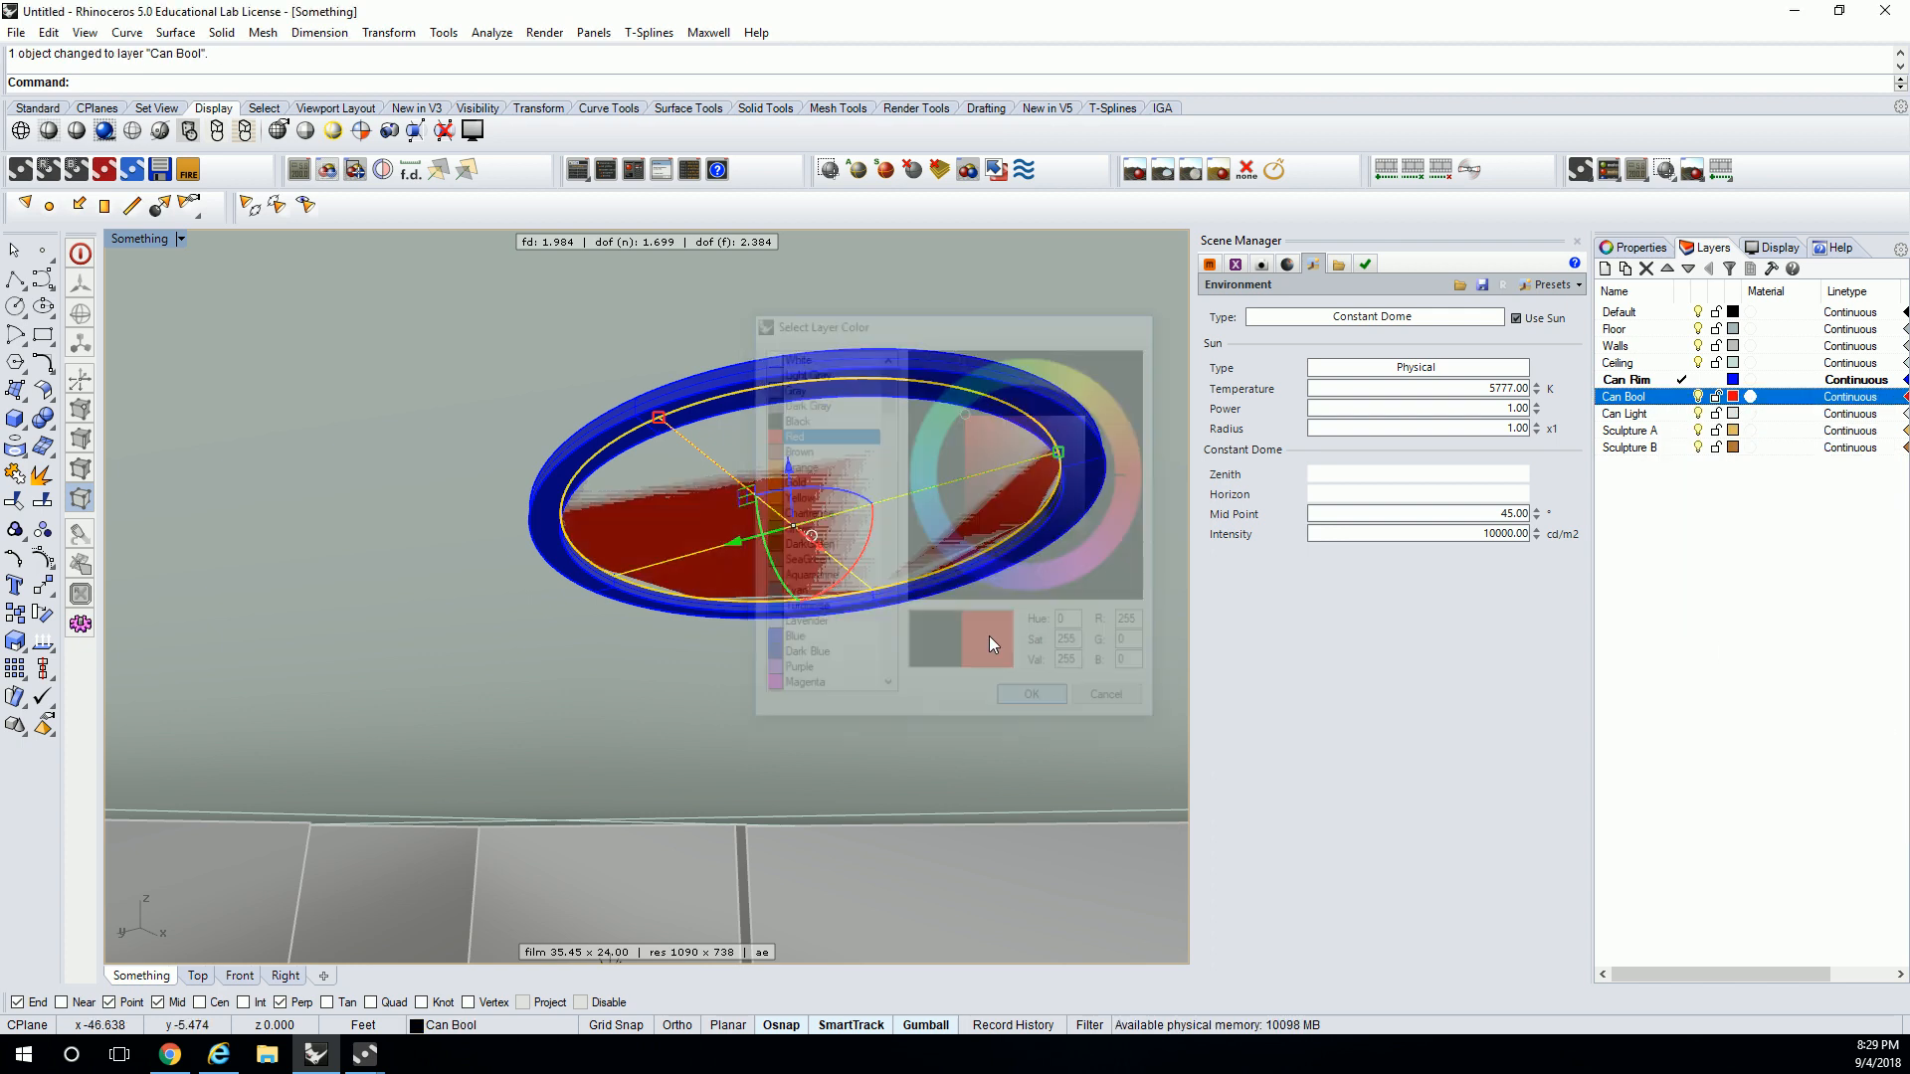
- Examine the half sphere and the rim from above the ceiling
scroll(922, 517, down, 5)
right_drag(946, 517, 914, 647)
key(Escape)
scroll(927, 532, up, 6)
click(893, 714)
scroll(898, 697, up, 4)
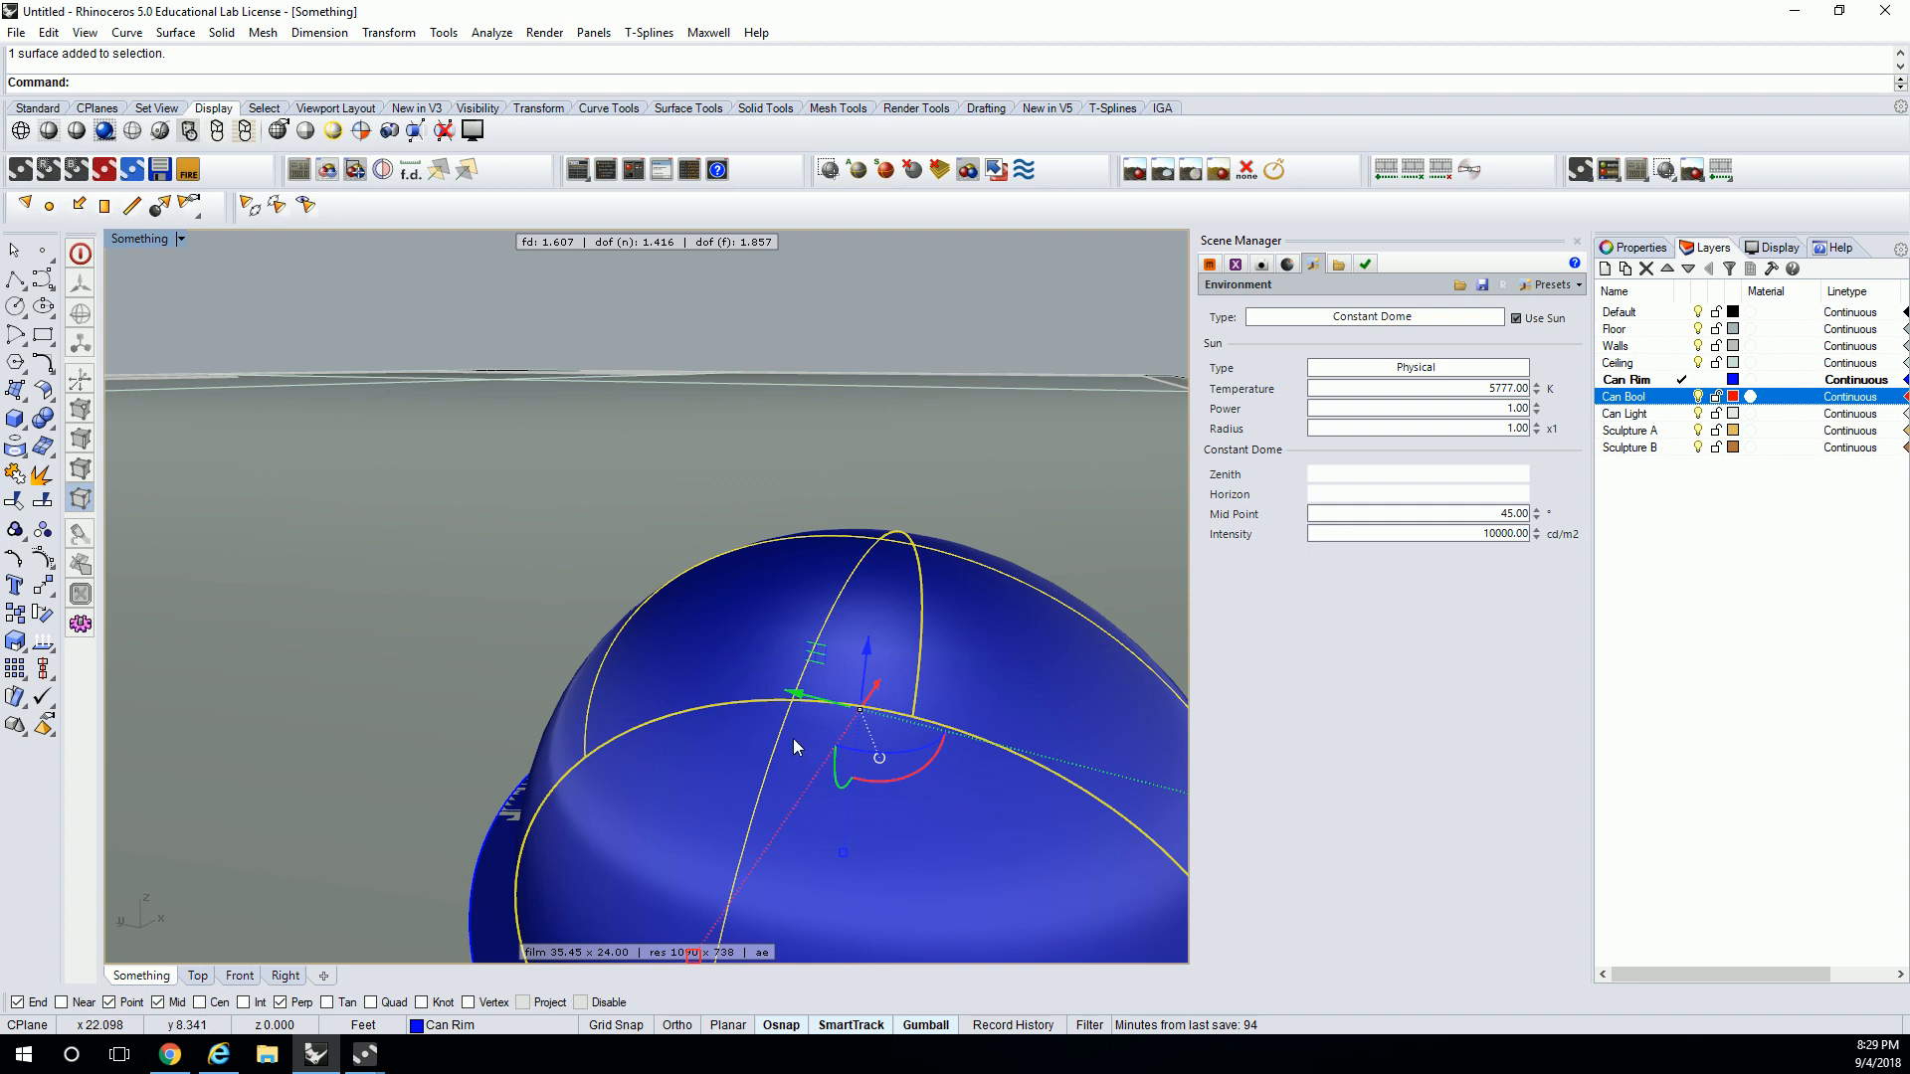
scroll(814, 711, down, 5)
click(737, 761)
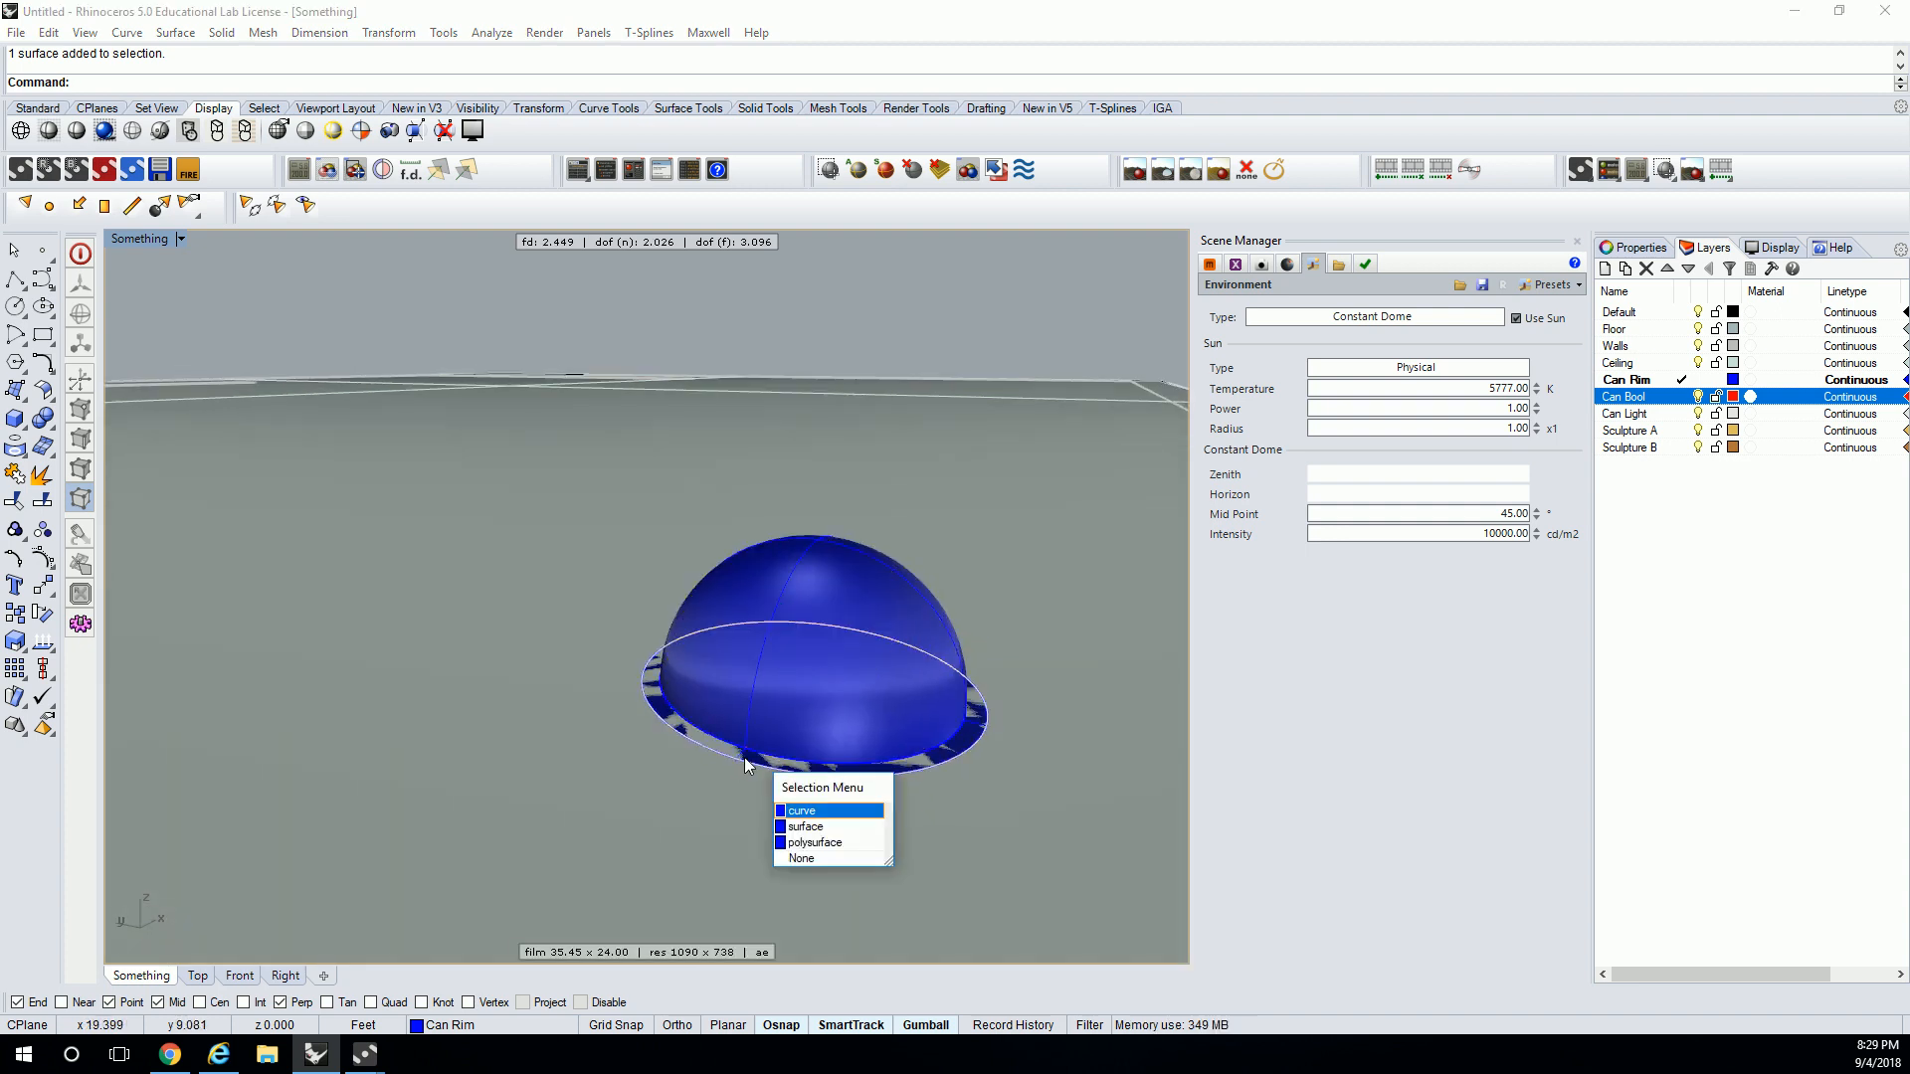
click(858, 760)
scroll(901, 617, down, 7)
right_drag(917, 507, 776, 687)
drag(597, 661, 758, 810)
key(ctrl+z)
- Select all the can light parts, leave out the stray point below them, and group the selection
scroll(744, 802, down, 10)
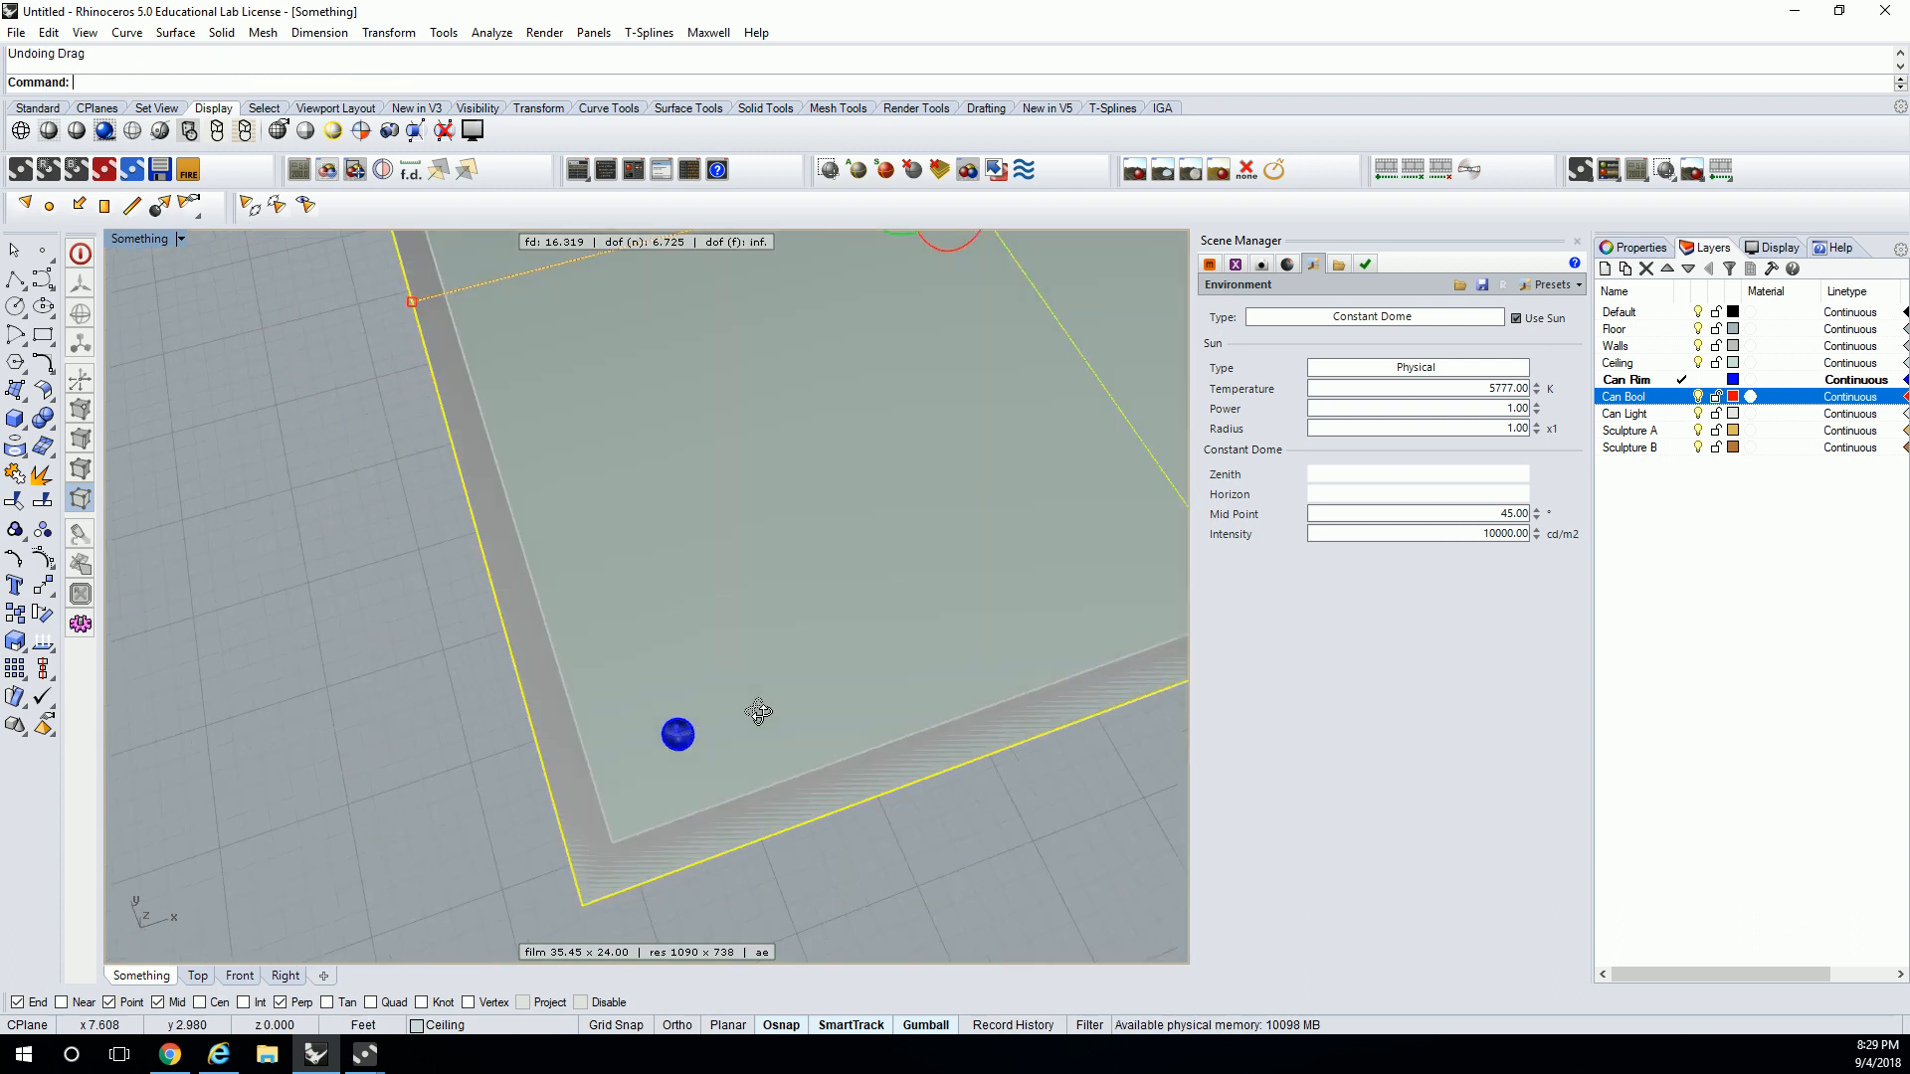
right_drag(777, 706, 629, 712)
drag(340, 614, 676, 768)
right_drag(677, 748, 748, 498)
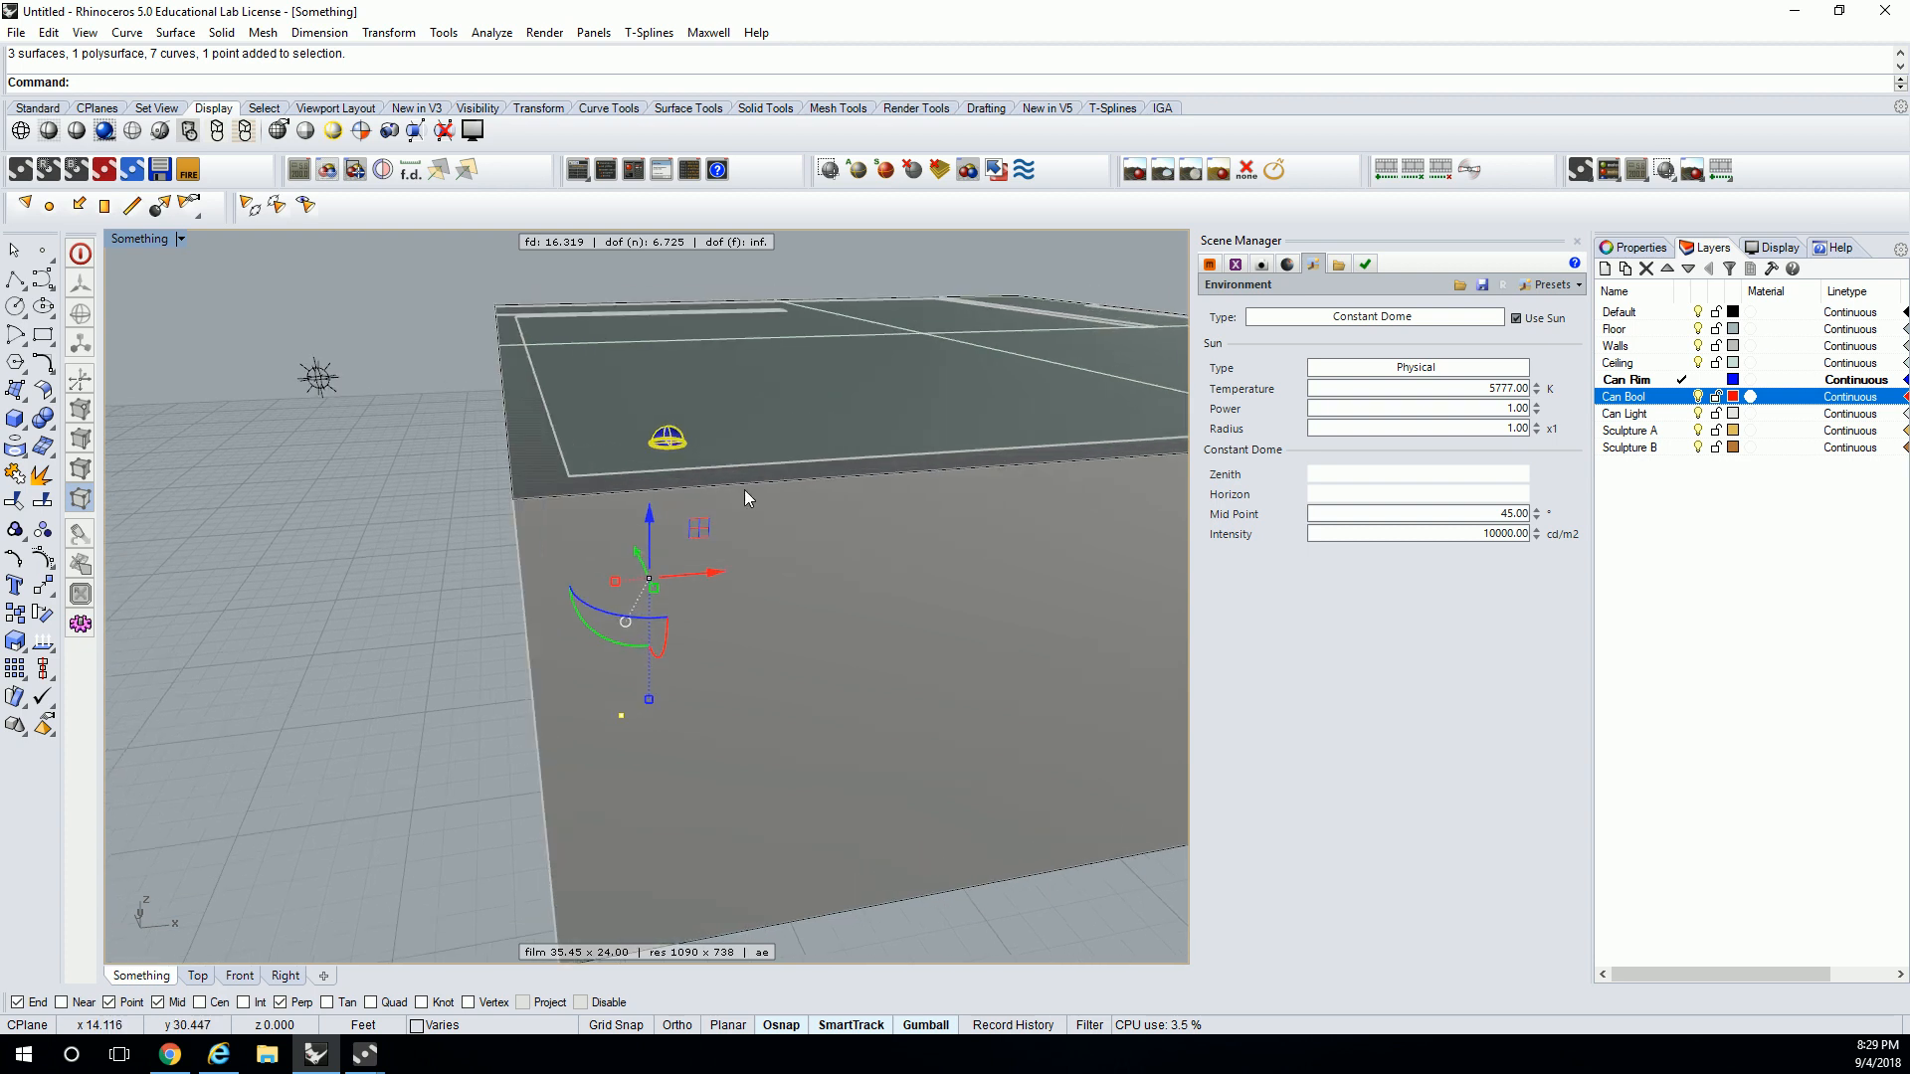
ctrl+click(622, 714)
text(Group)
key(Return)
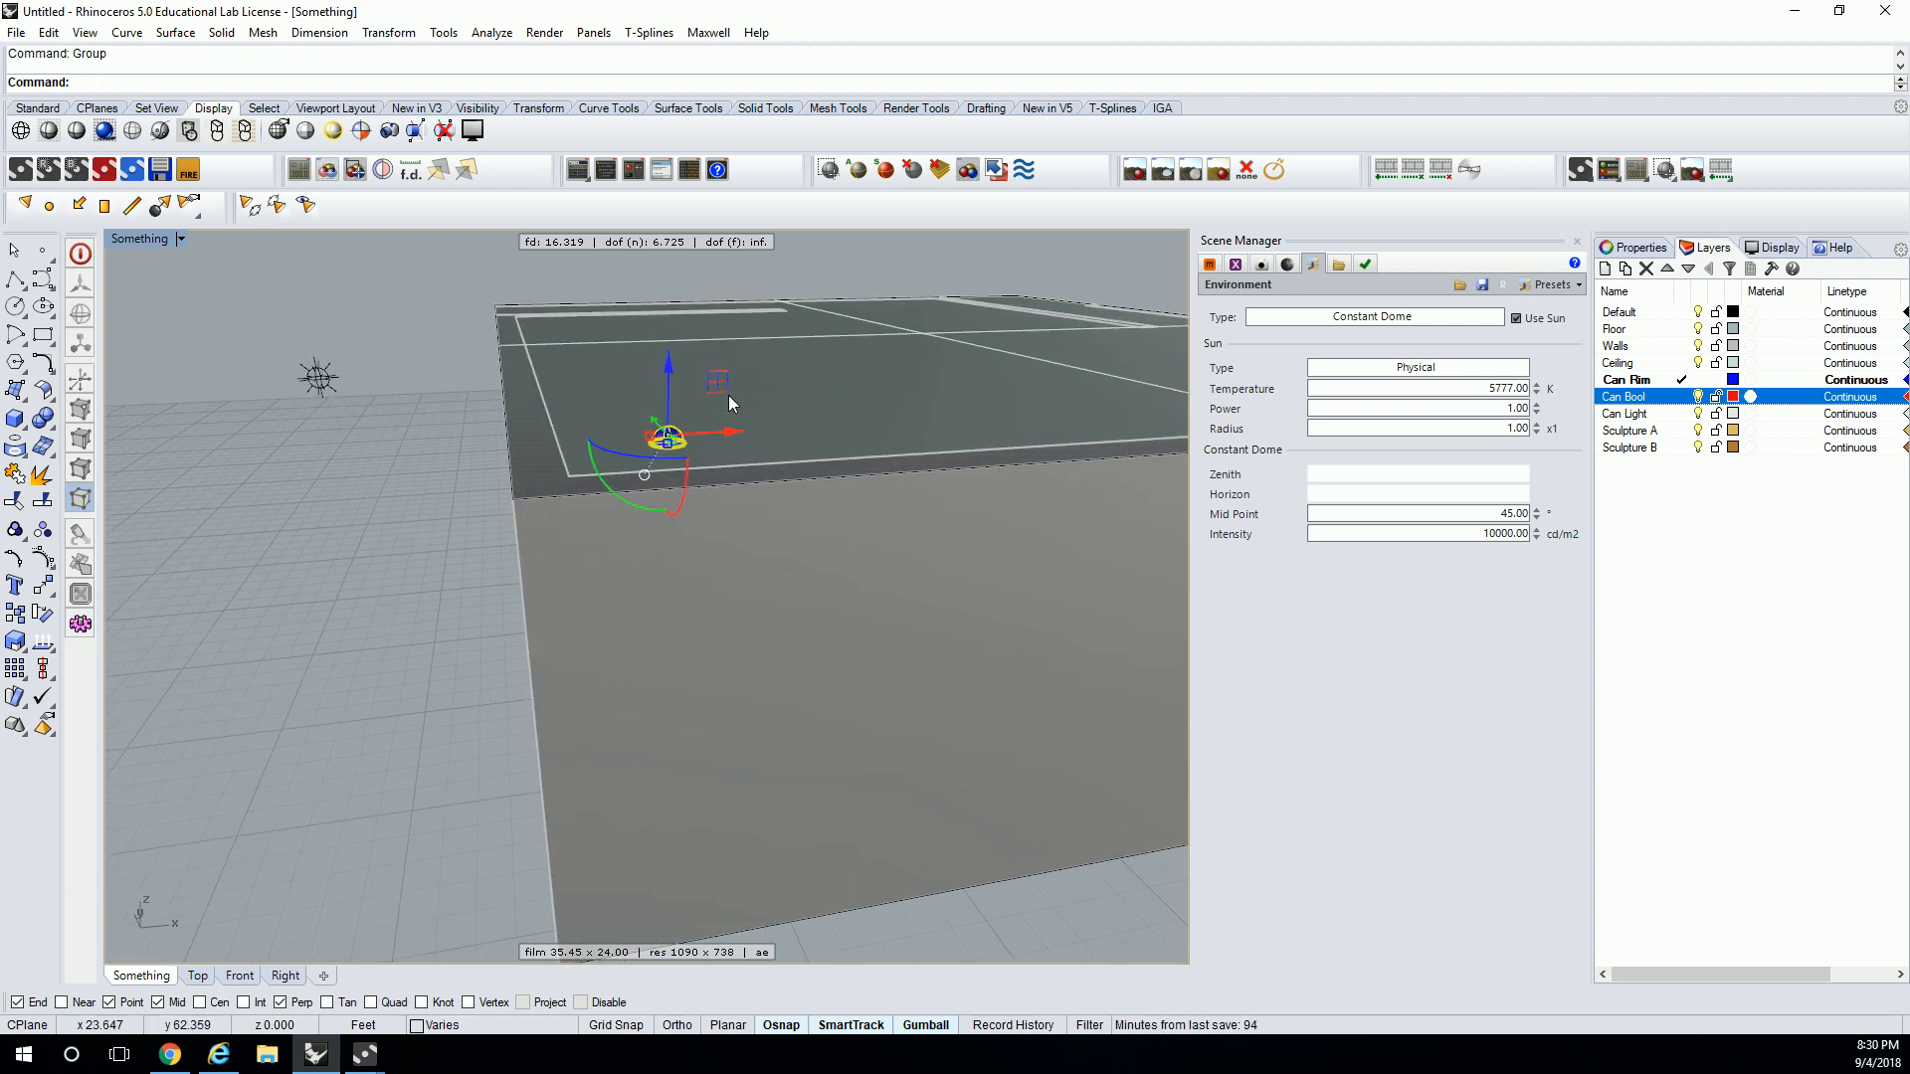
- Move the grouped can light along the X axis, farther in from the ceiling's corner
right_drag(729, 396, 709, 751)
key(Escape)
click(670, 503)
scroll(669, 504, up, 12)
scroll(754, 479, down, 15)
drag(605, 769, 710, 767)
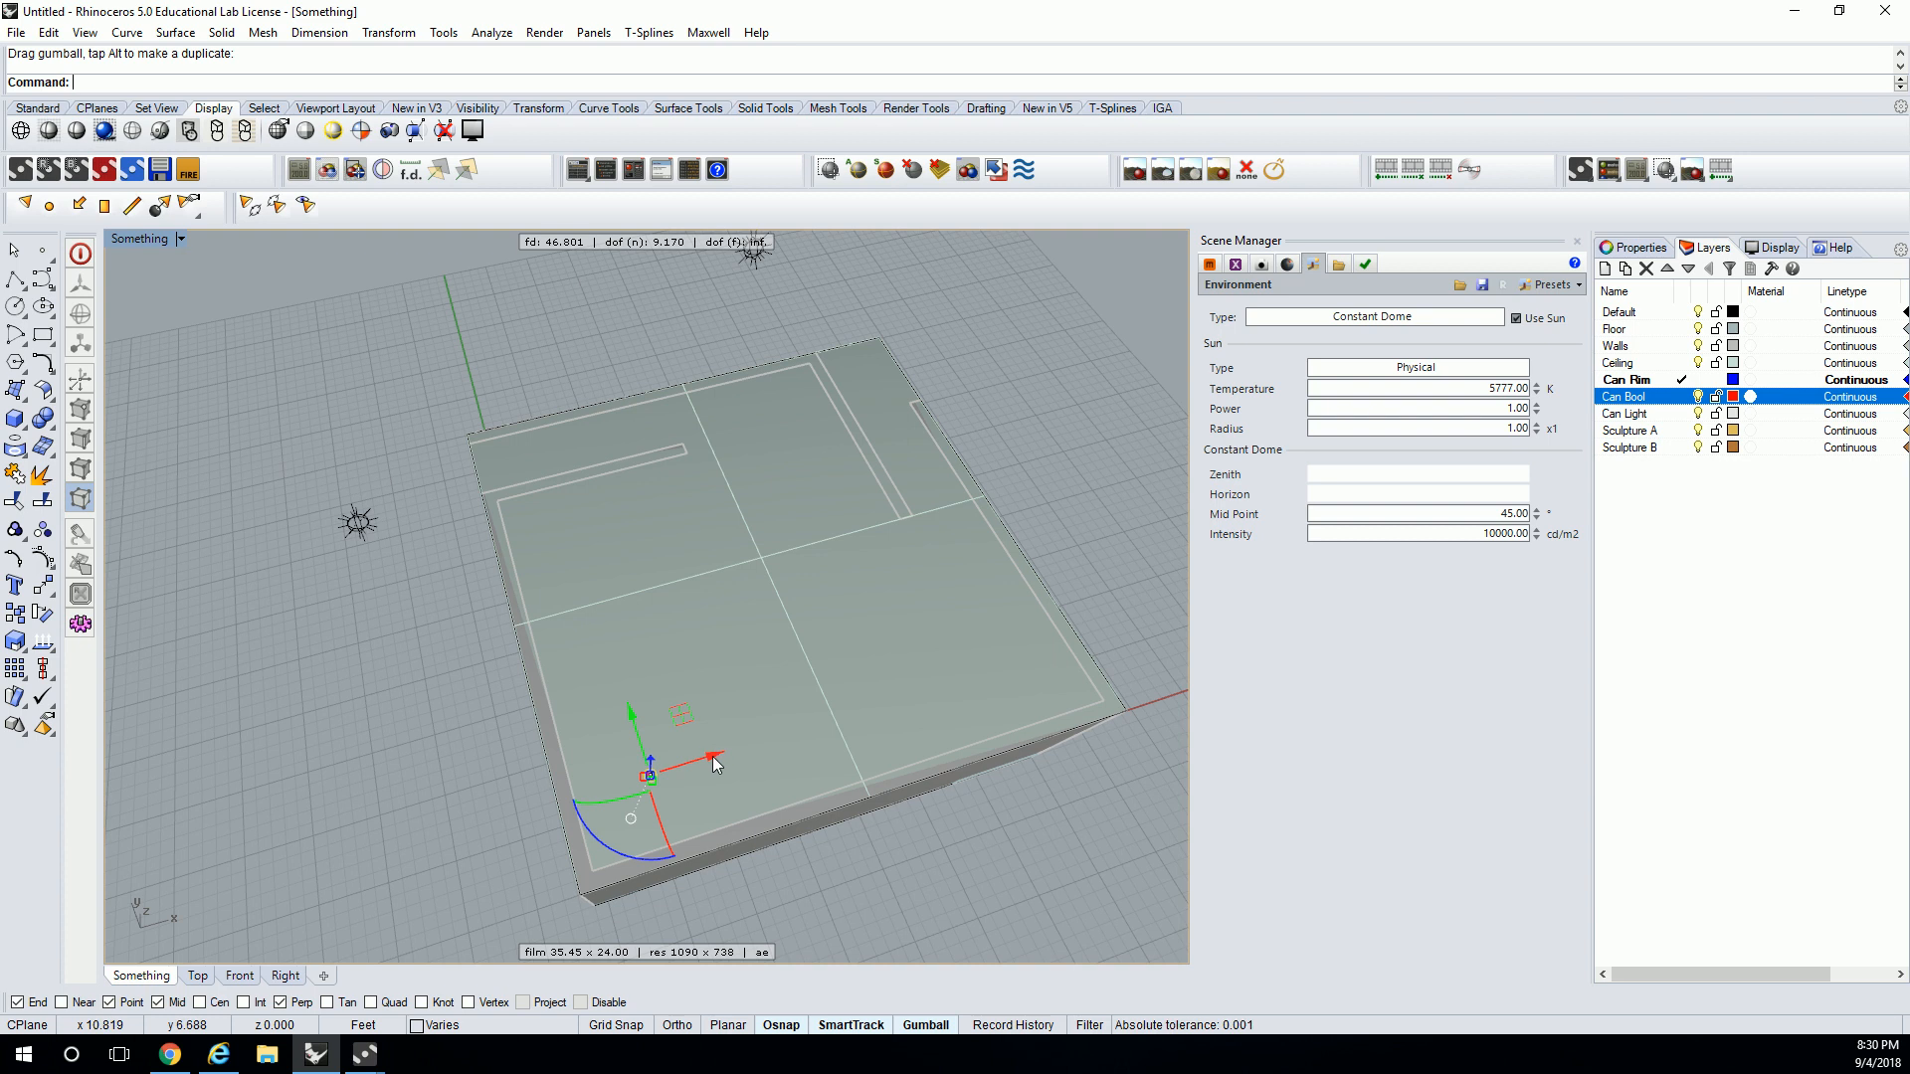
key(Escape)
- Ungroup the can light into its separate parts
scroll(696, 721, up, 5)
click(704, 727)
text(E)
key(BackSpace)
text(Ungroup)
key(Return)
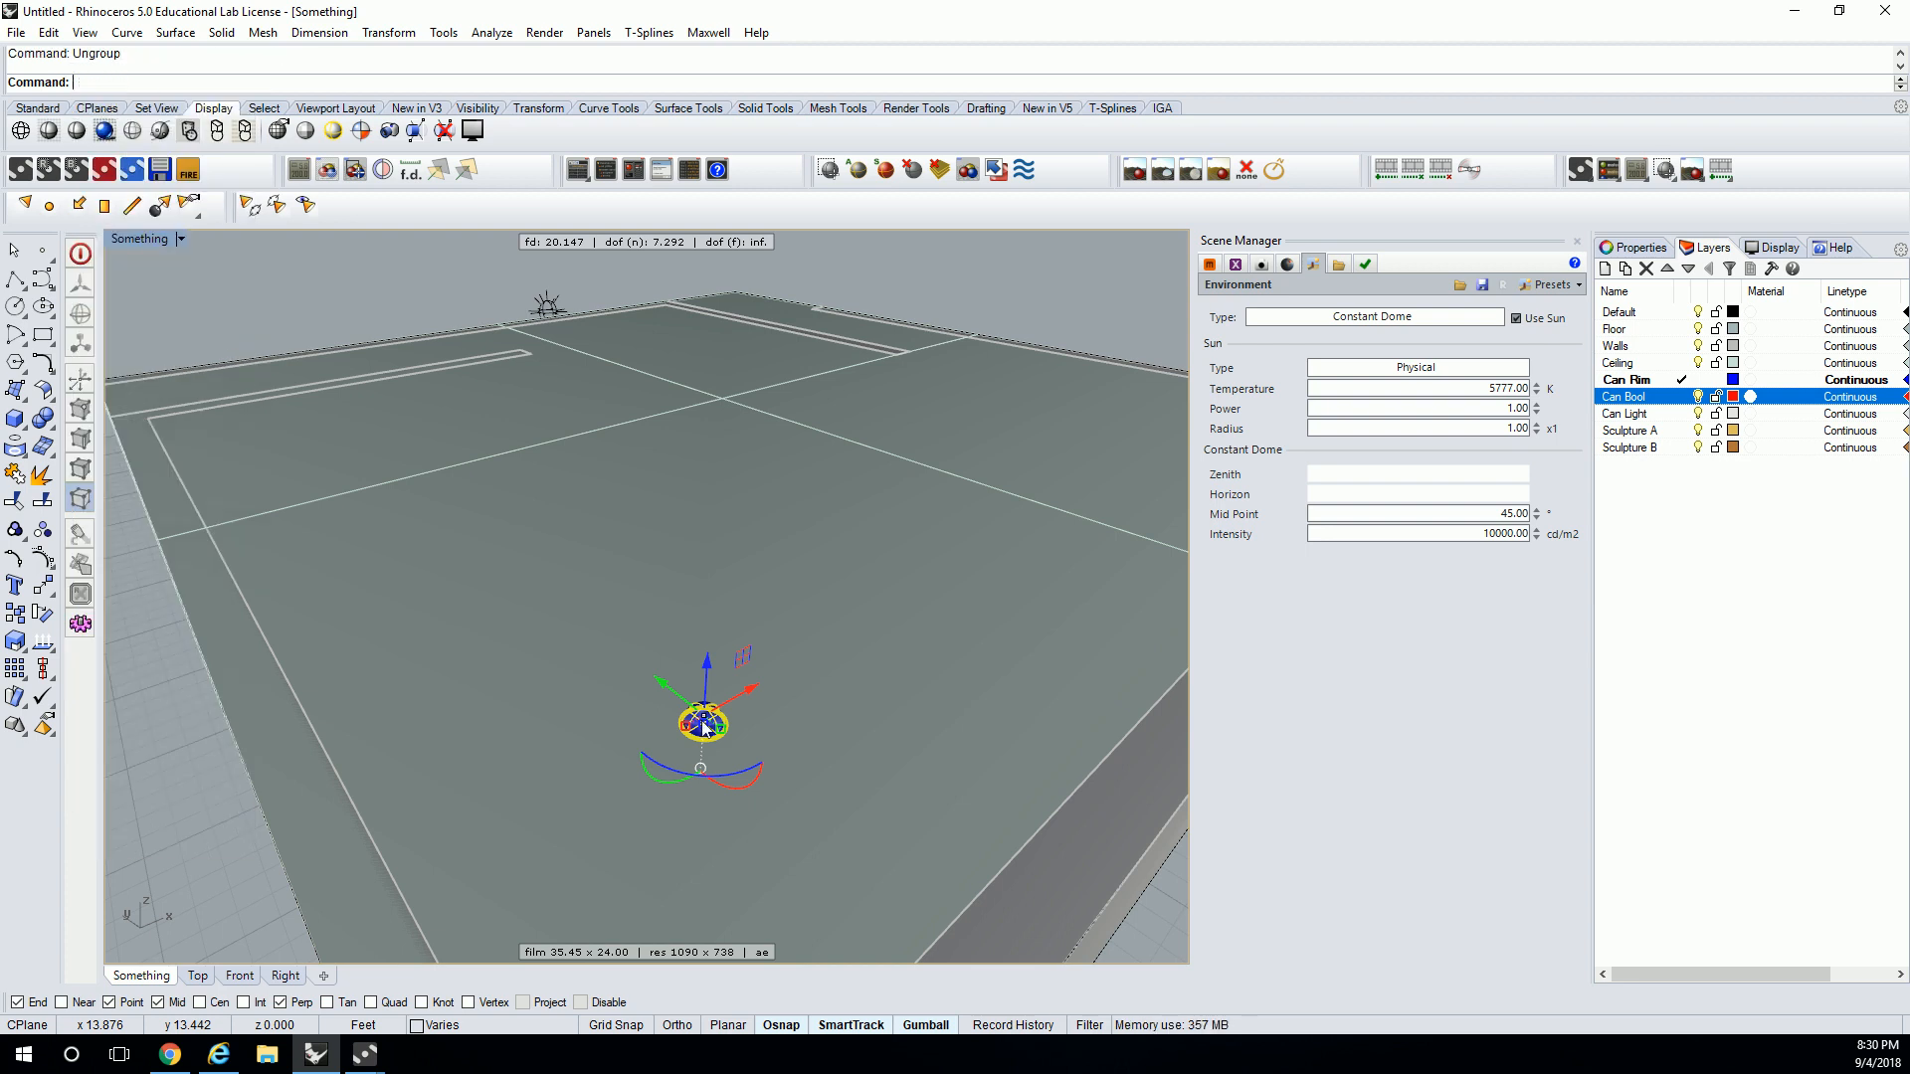
- Create another planar surface from the rim's inner circle, viewed from below the ceiling
scroll(710, 728, up, 6)
right_drag(711, 708, 802, 614)
scroll(786, 736, down, 5)
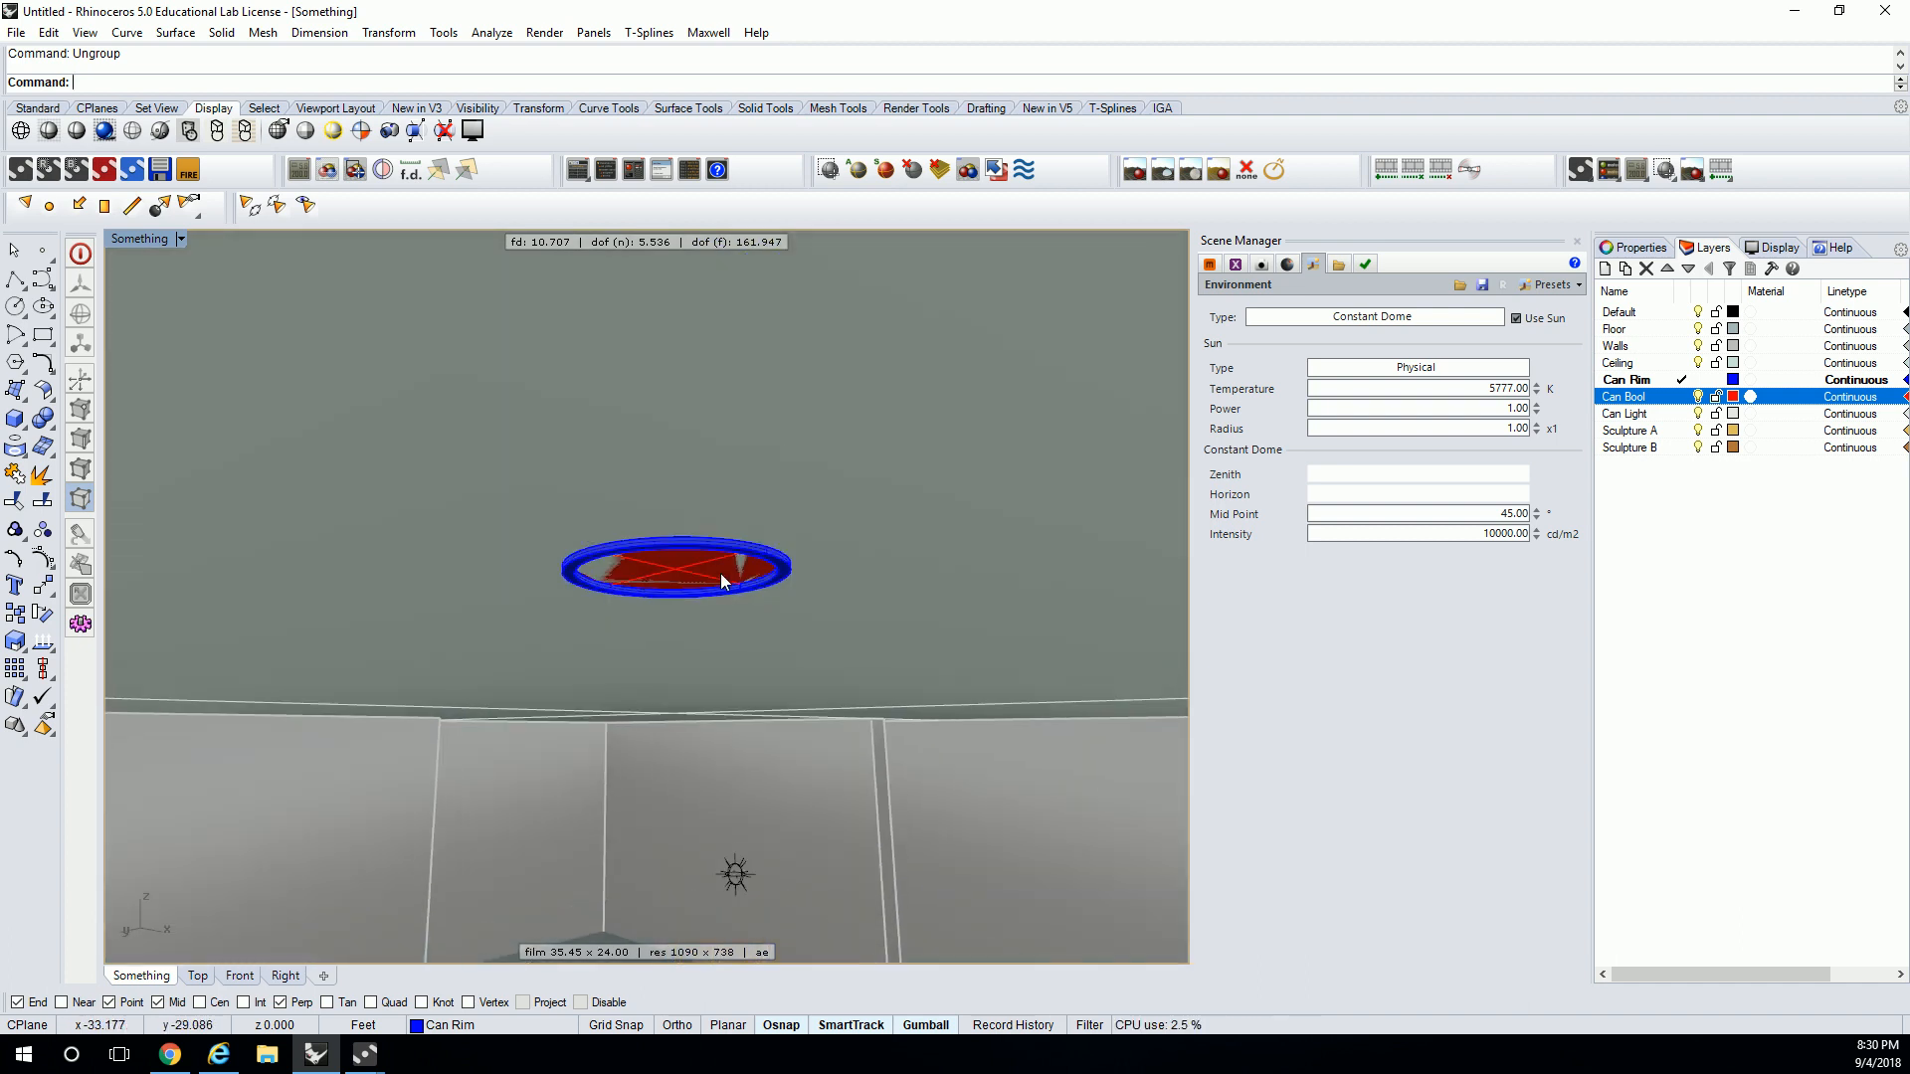
scroll(726, 559, up, 5)
scroll(766, 530, down, 5)
scroll(735, 542, up, 5)
click(773, 581)
click(839, 646)
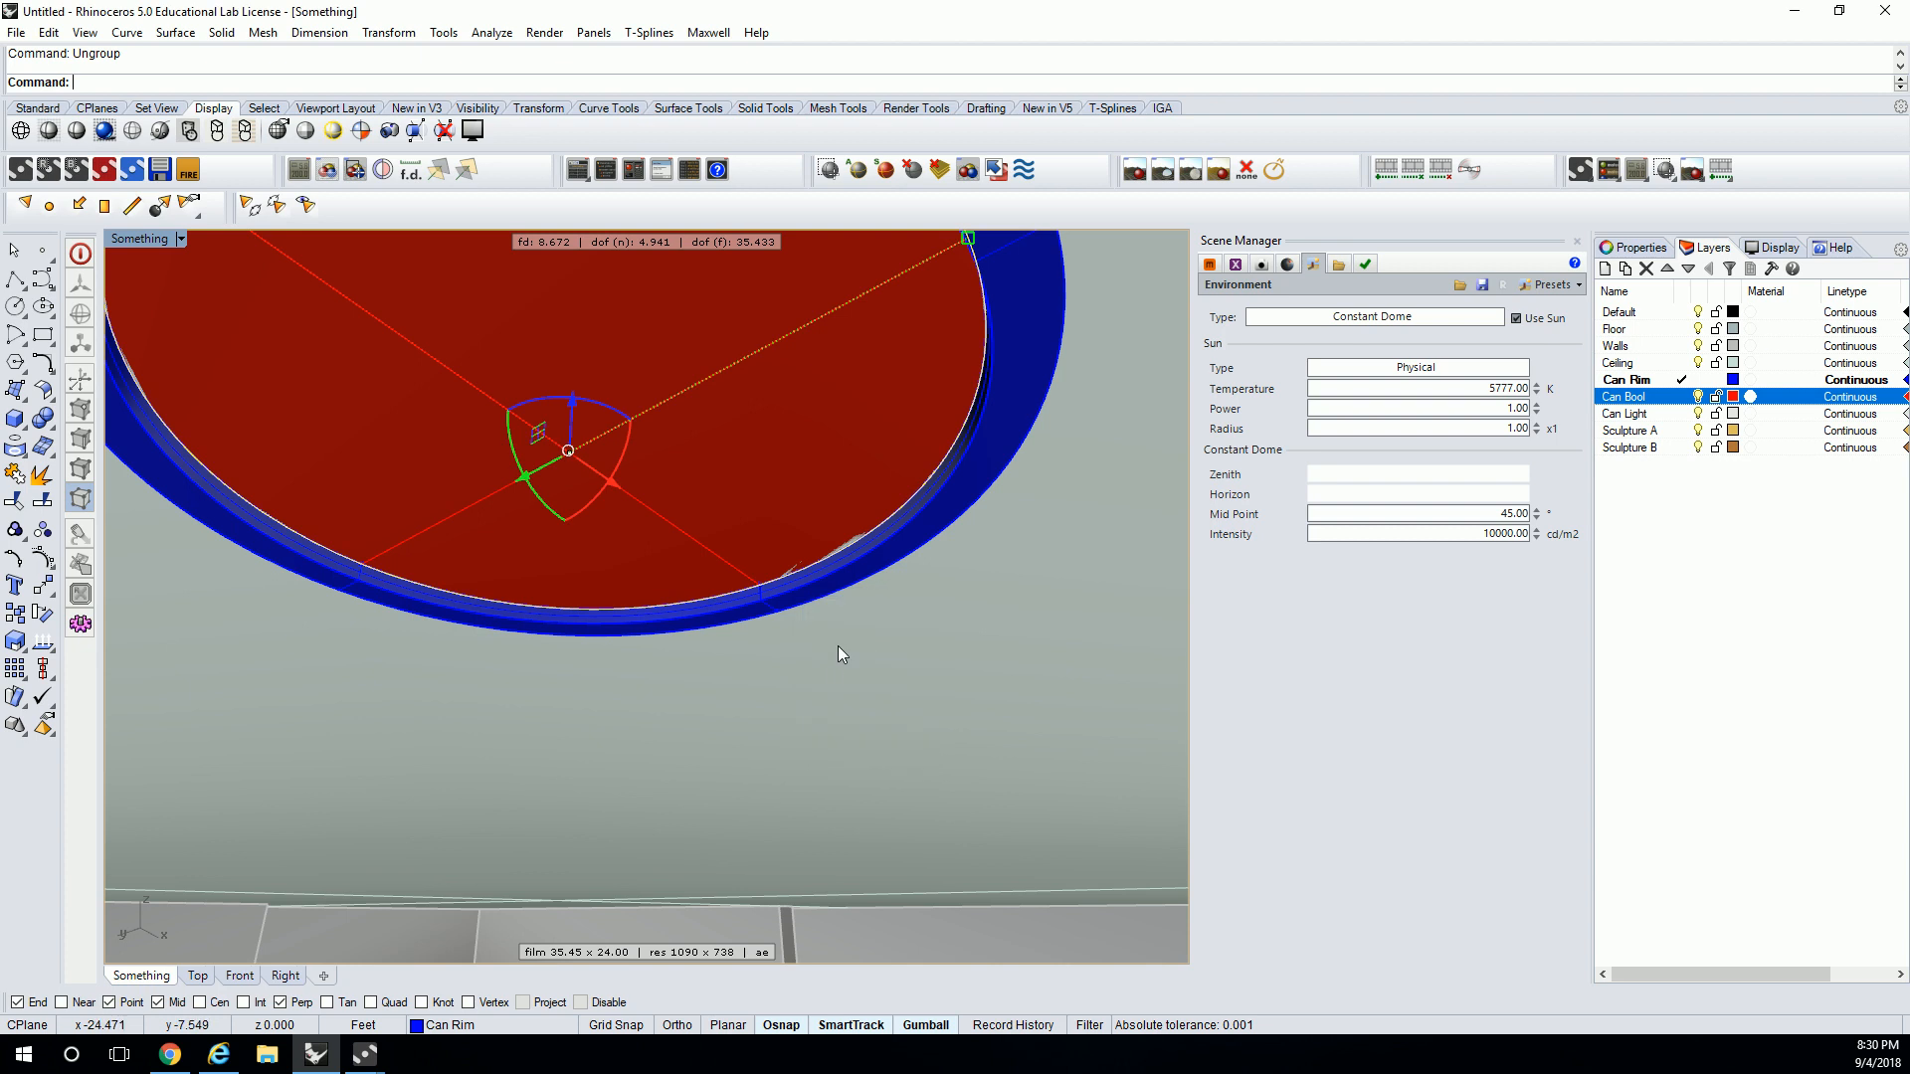
text(PlanarSrf)
key(Return)
key(Escape)
- Assign the newly made planar disc inside the rim to the Can Light layer
click(850, 412)
click(913, 480)
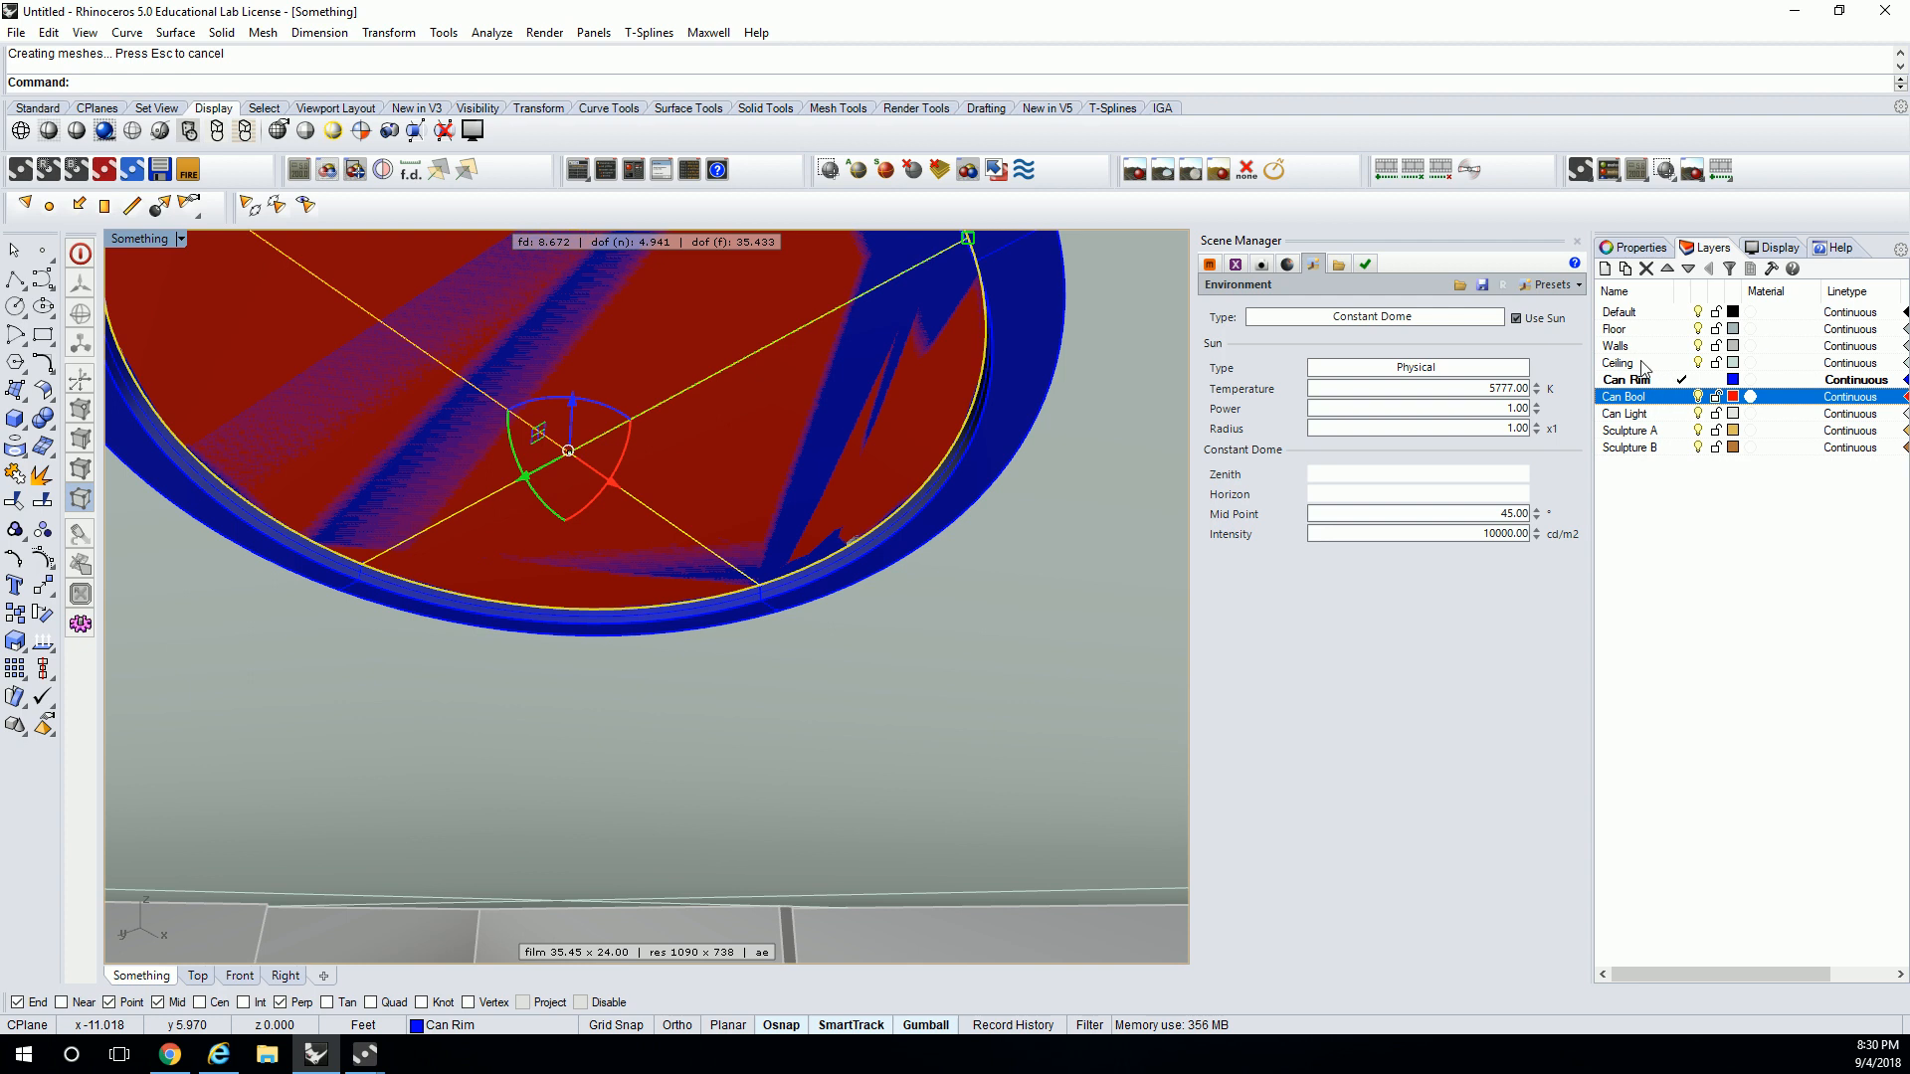
right_click(1646, 415)
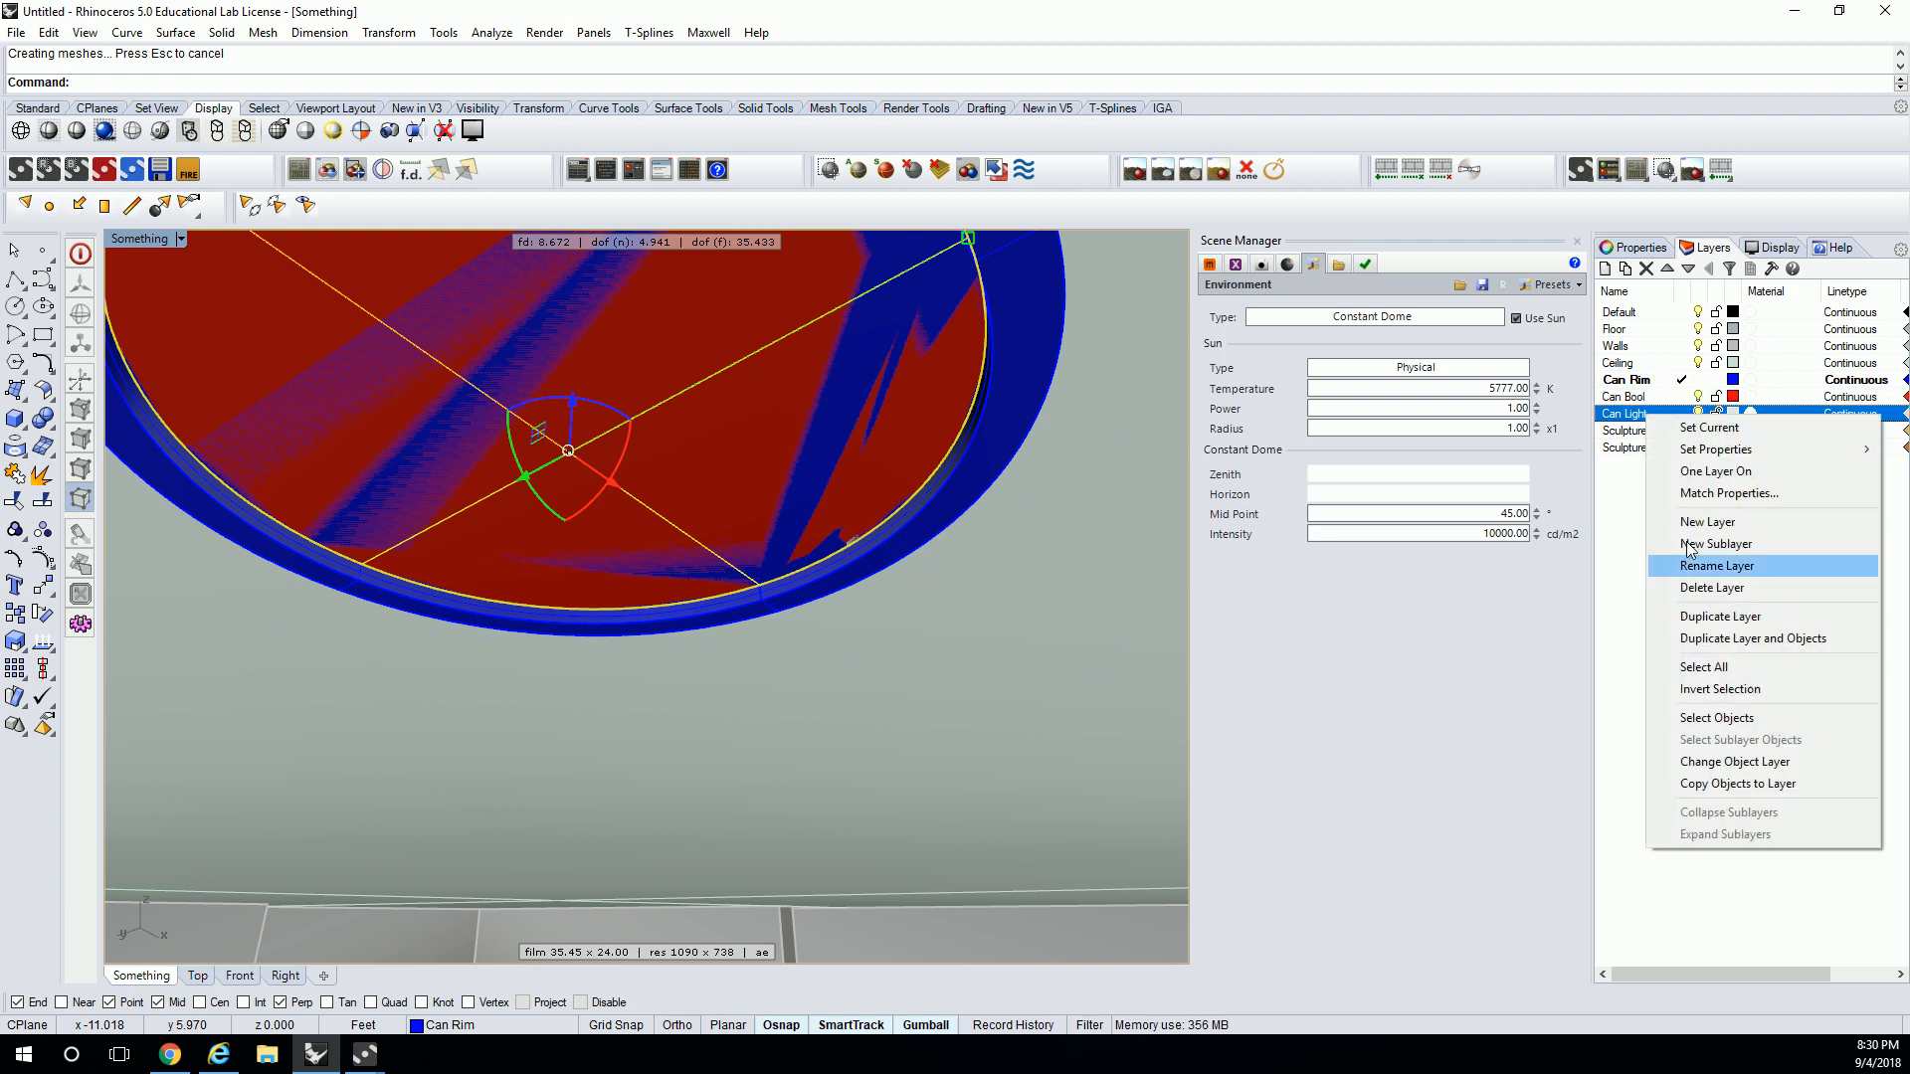
click(1726, 766)
key(Escape)
- Select all the can light parts above the ceiling and group them
scroll(891, 378, down, 10)
right_drag(891, 378, 701, 576)
drag(290, 610, 742, 664)
text(Group)
key(Return)
- Try copying the grouped can light along the Y axis, using a distance of 10 feet, and undo the copy
scroll(862, 615, down, 7)
shift+right_drag(862, 615, 869, 722)
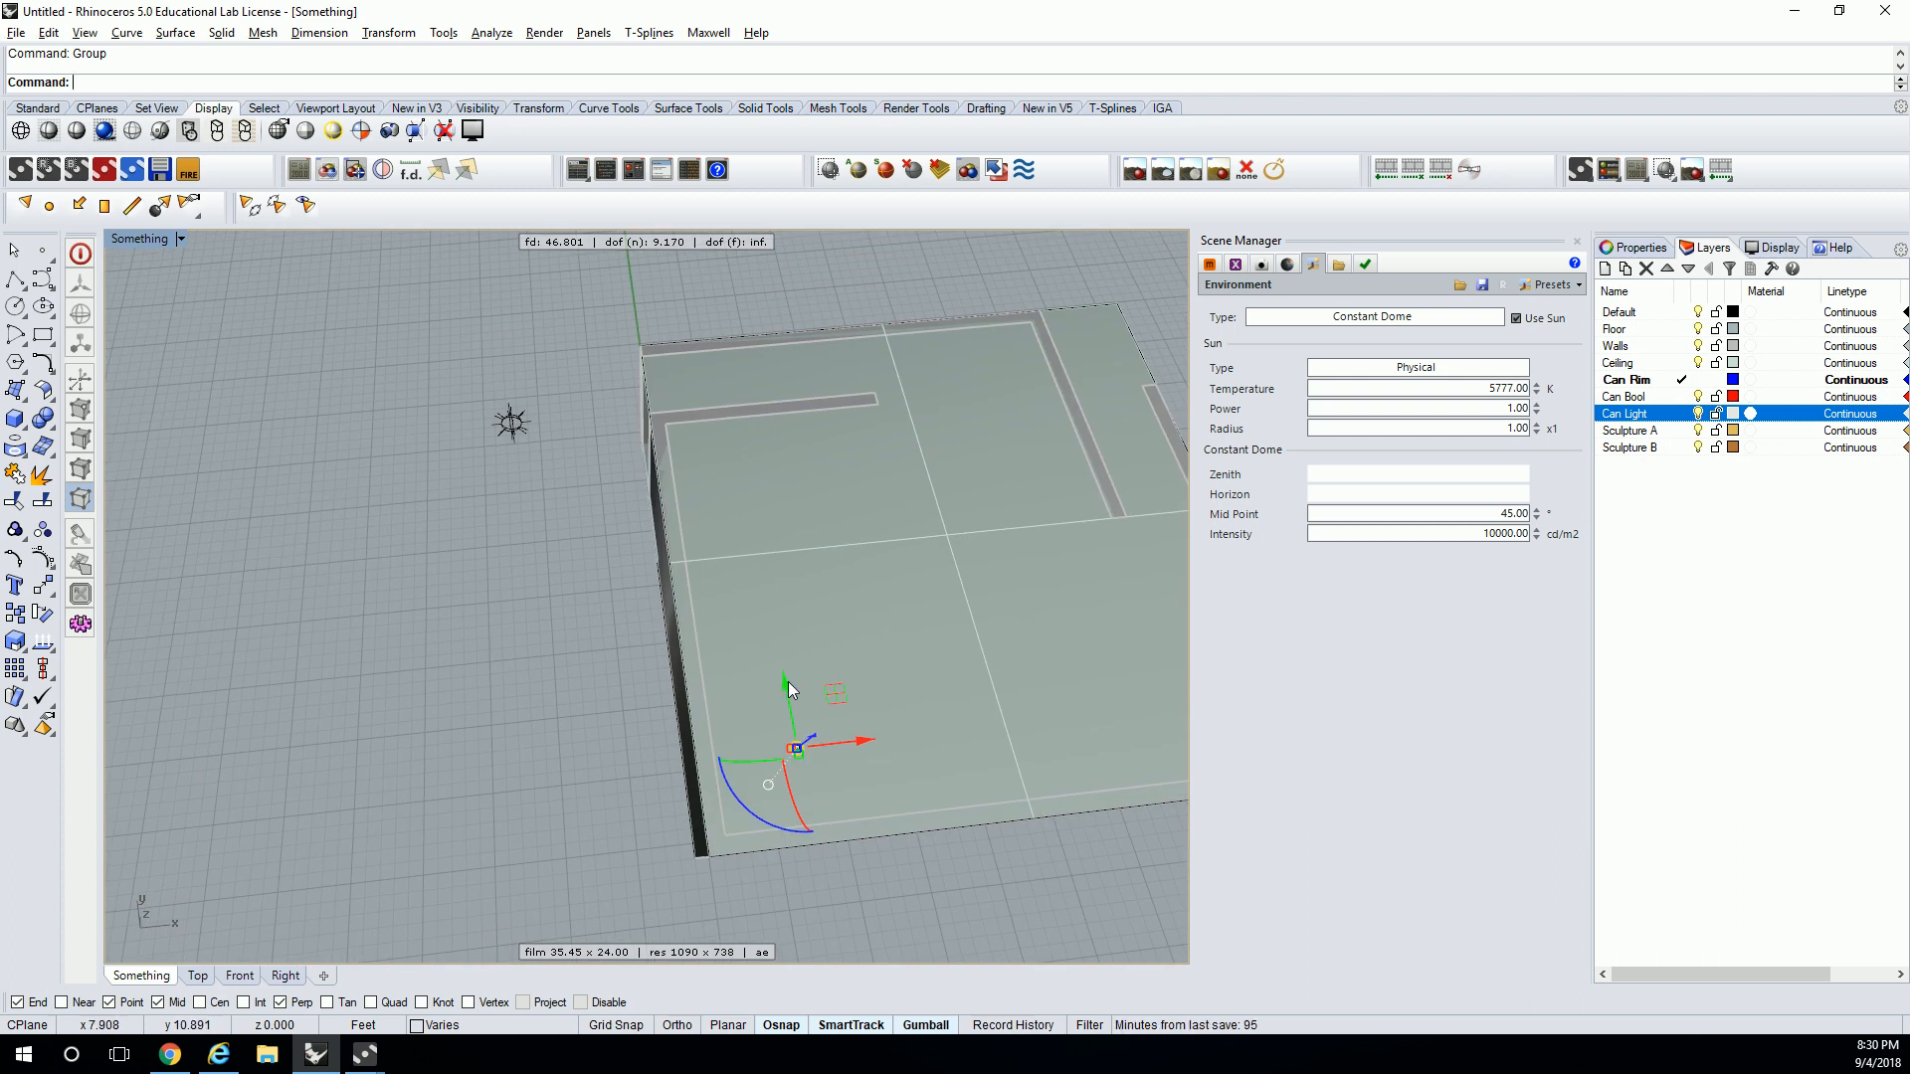
click(788, 682)
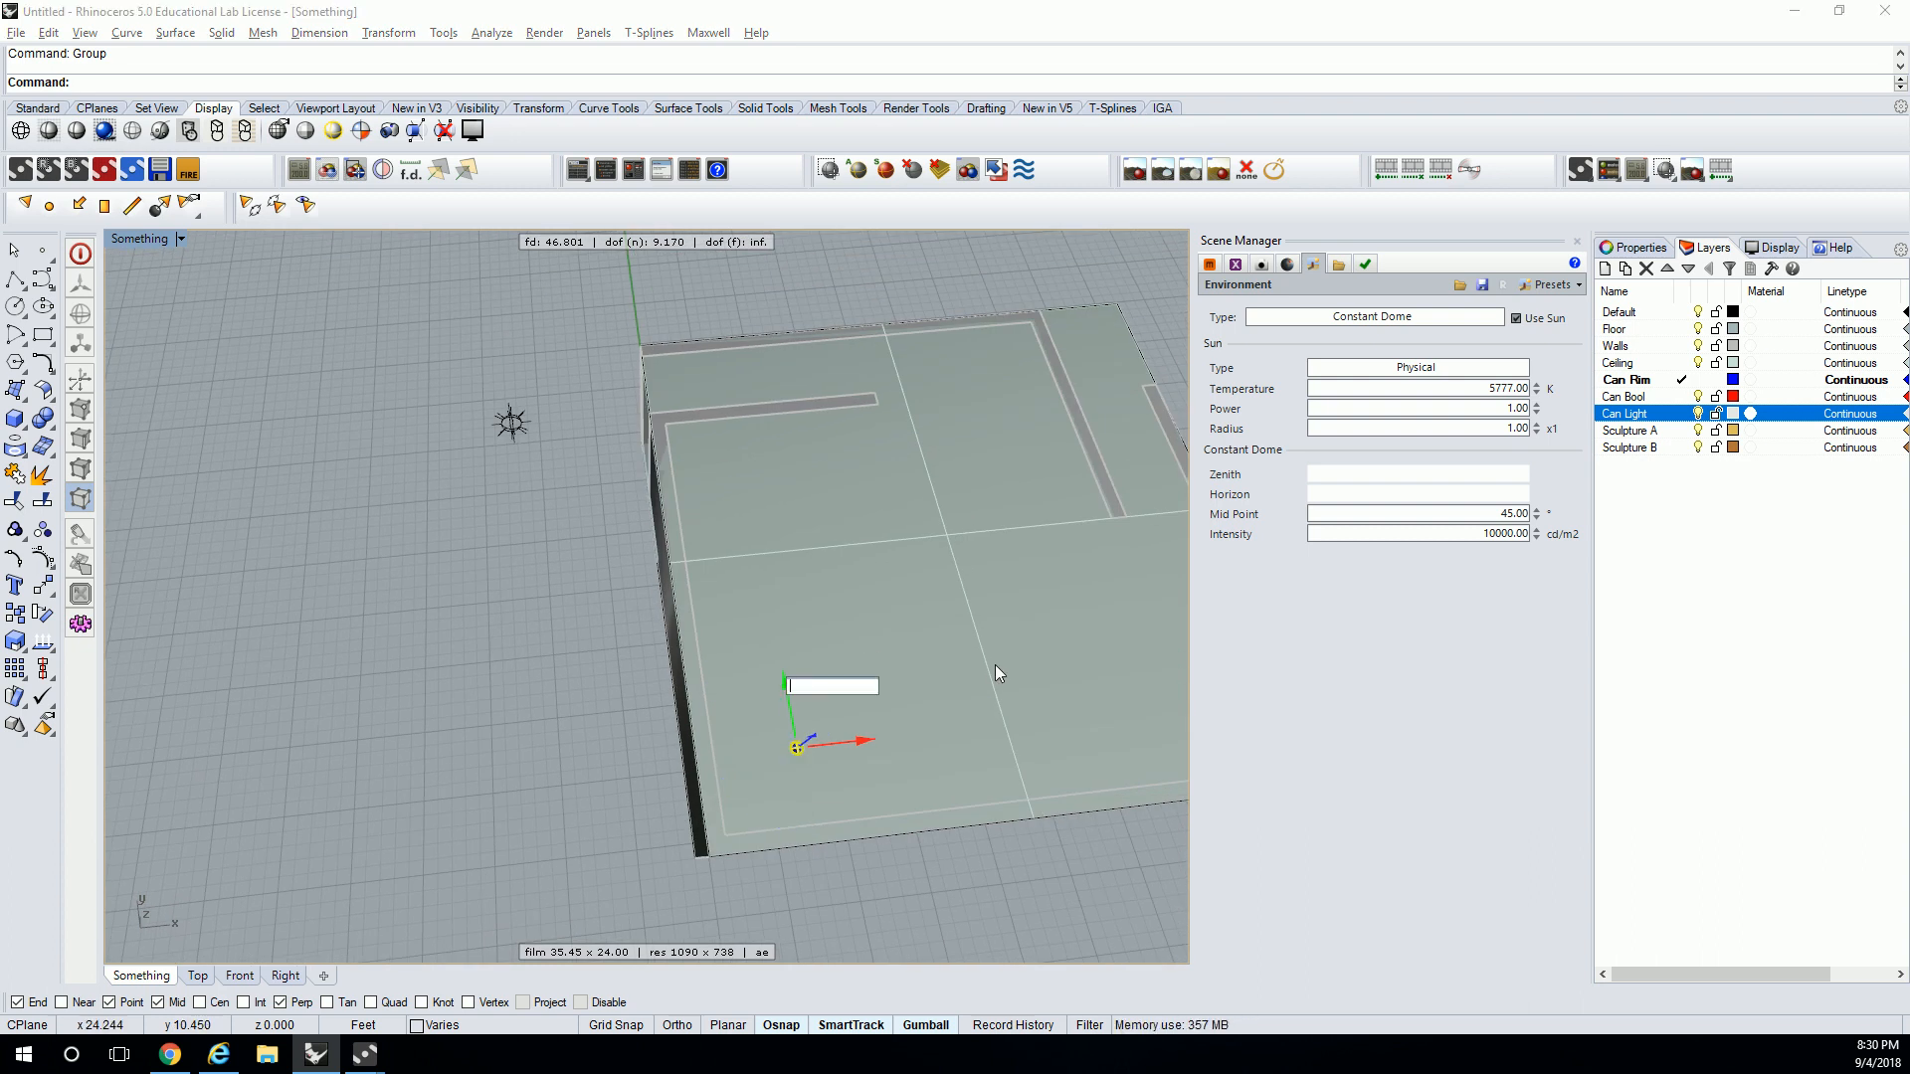
key(Return)
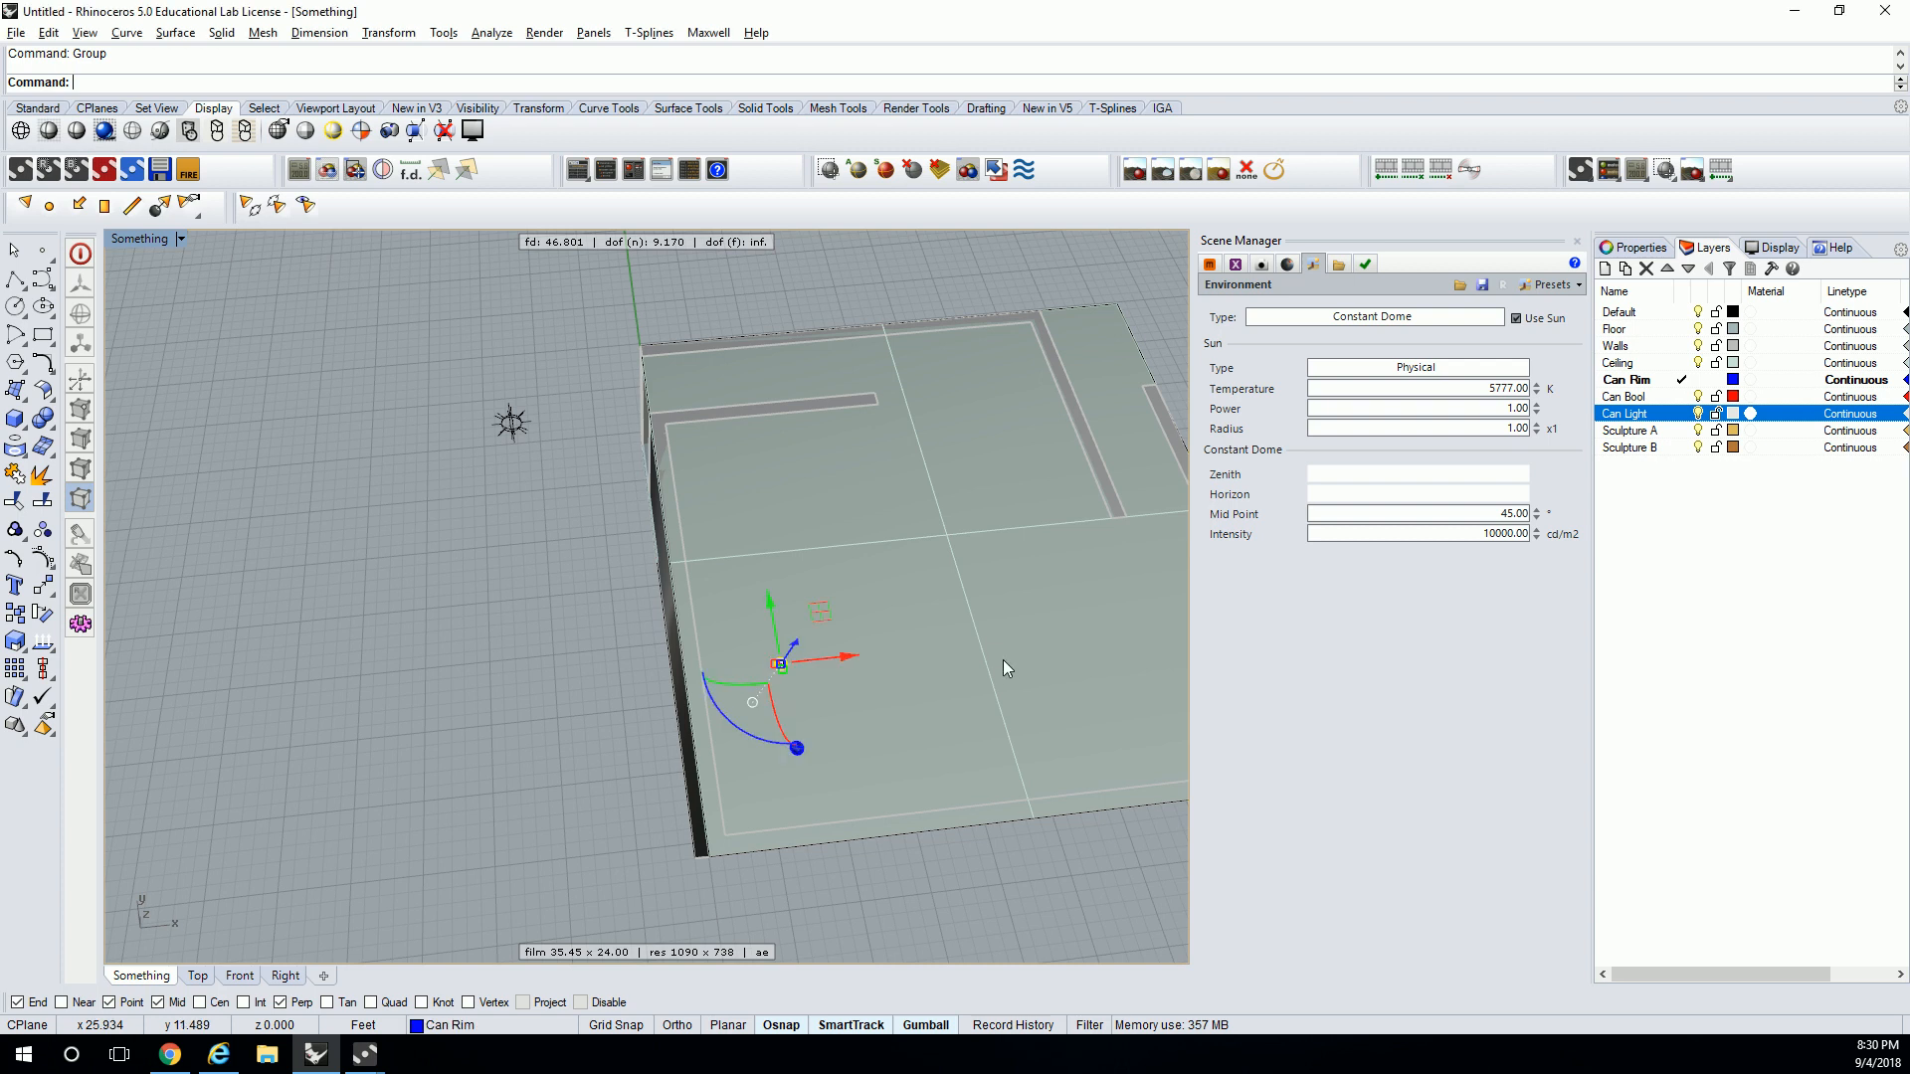
key(Escape)
click(792, 749)
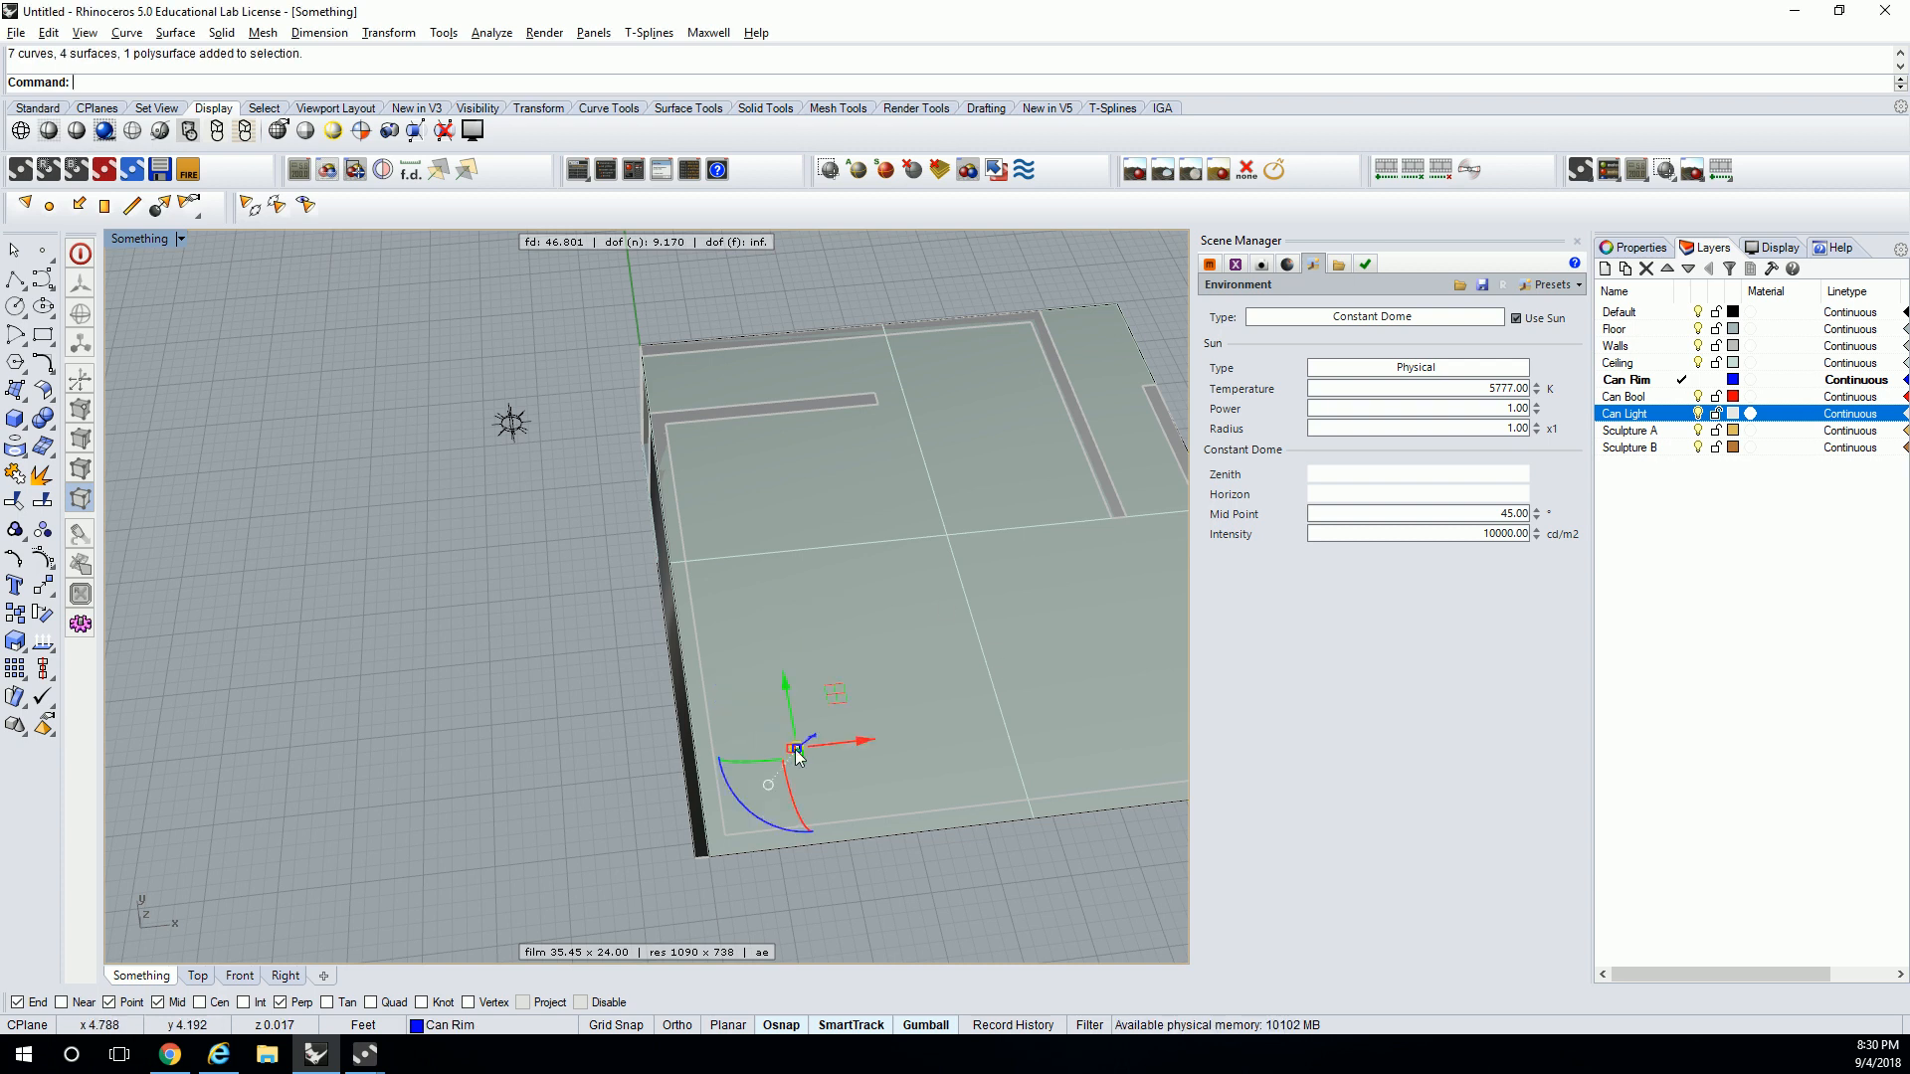
click(785, 684)
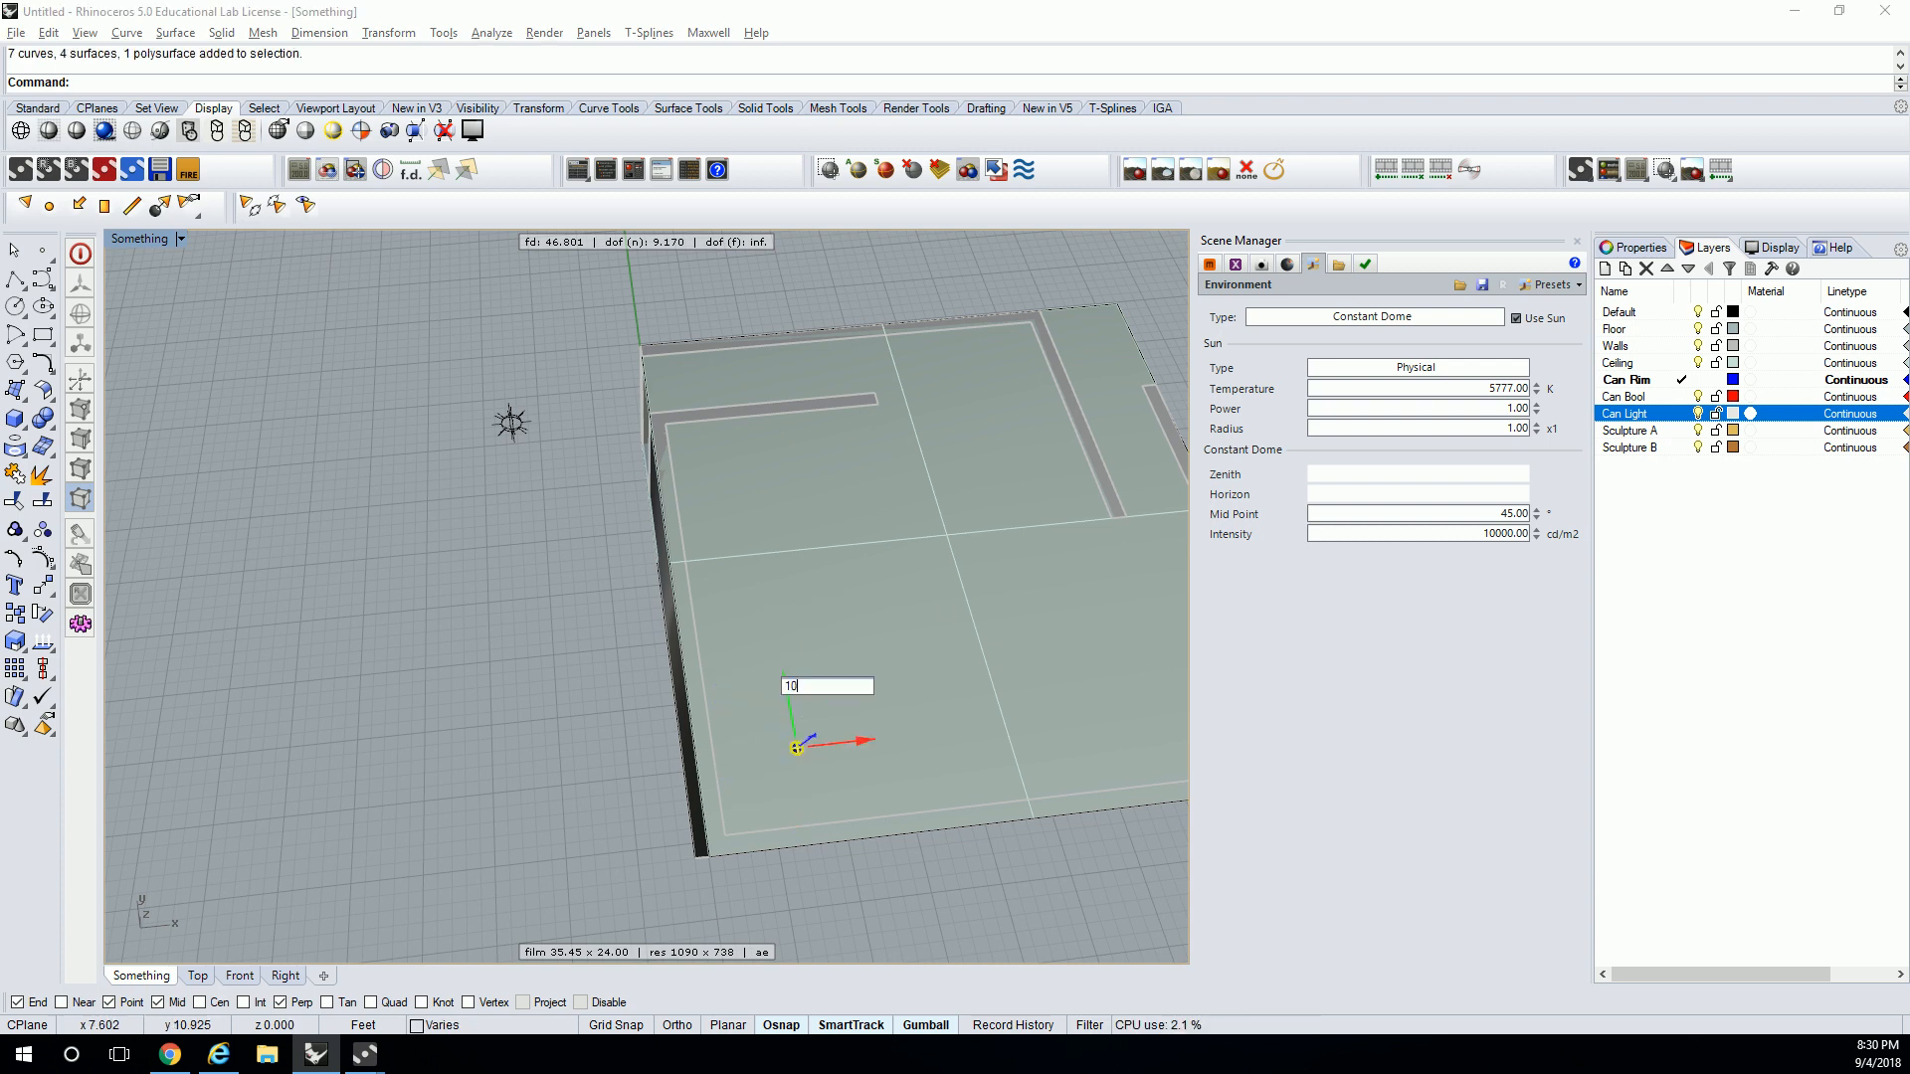
key(Return)
key(ctrl+z)
- Copy the grouped can light twice along the Y axis at 8-foot spacing to form a column of three
click(797, 743)
click(785, 684)
text(8)
key(Return)
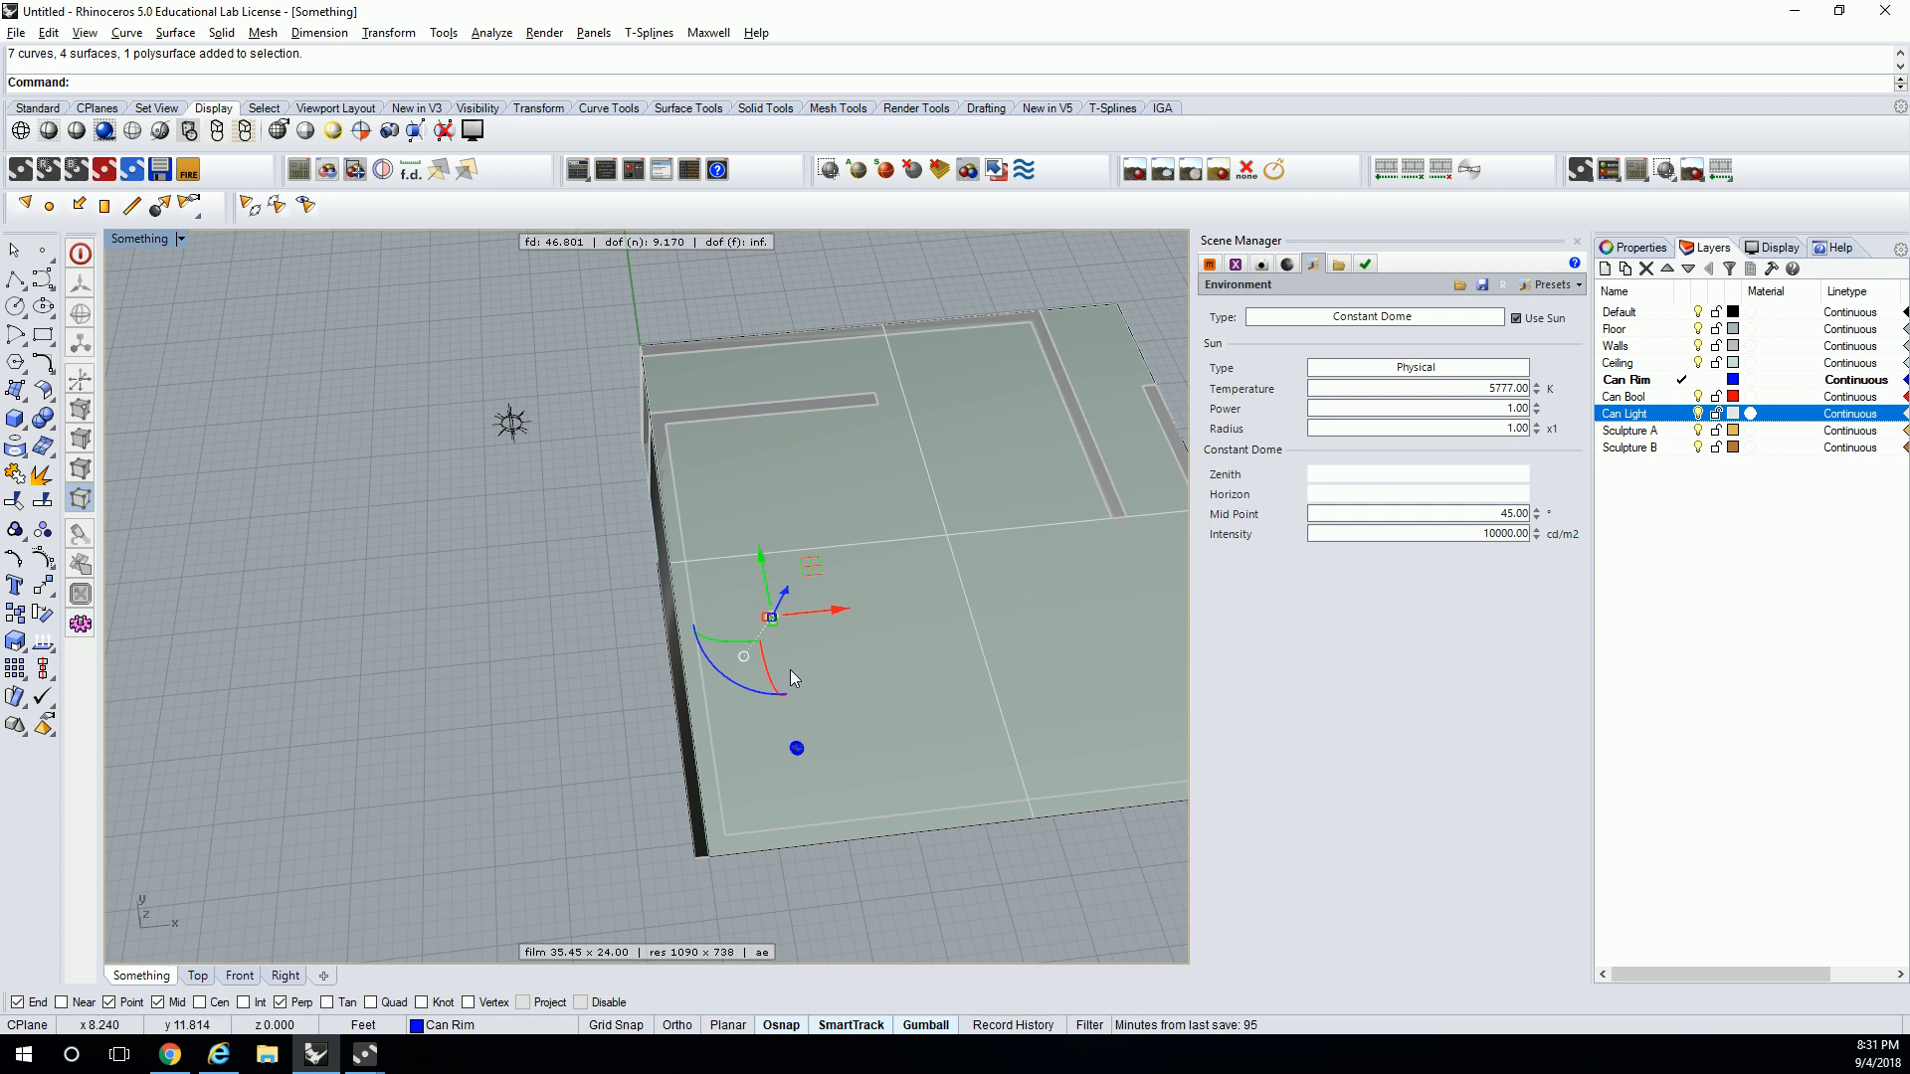
click(761, 559)
text(8)
key(Return)
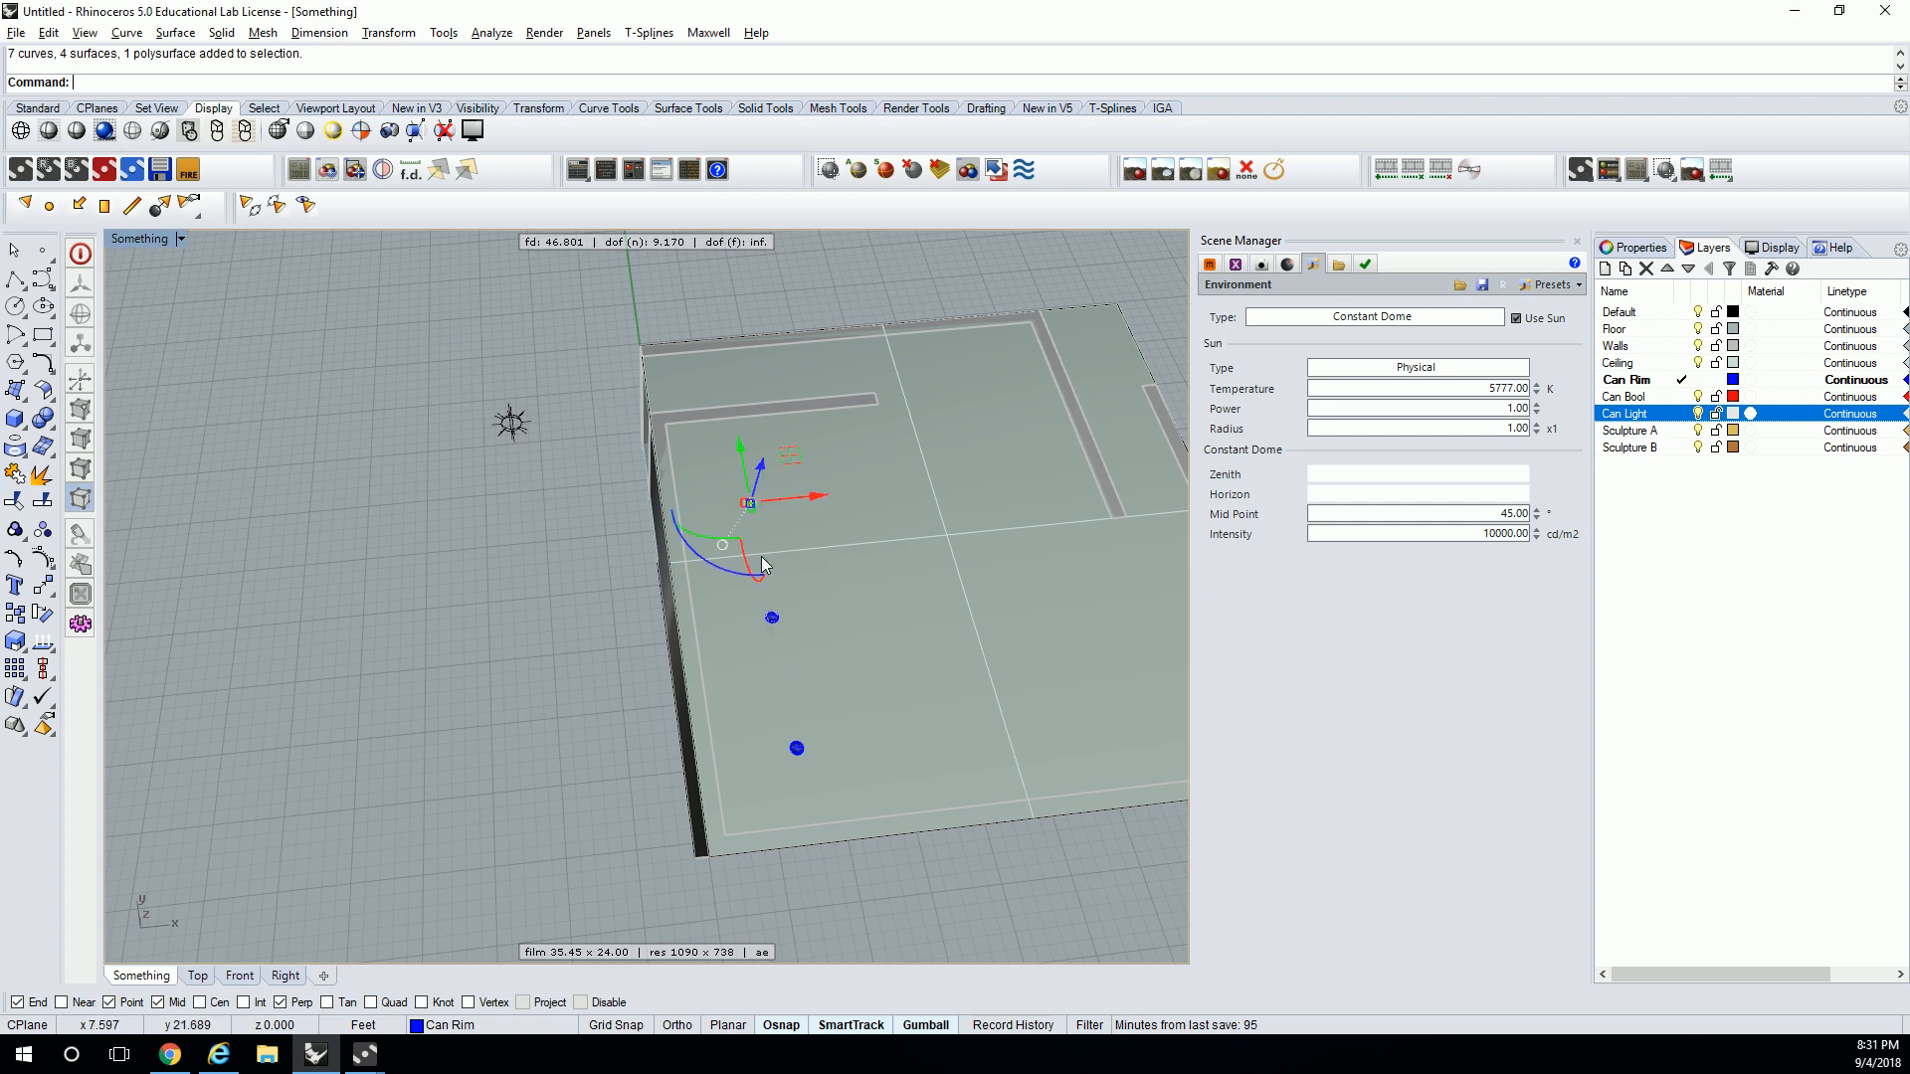
- Select the column of three can lights and copy it twice along the X axis at 8-foot spacing
shift+click(773, 618)
shift+click(797, 749)
click(842, 610)
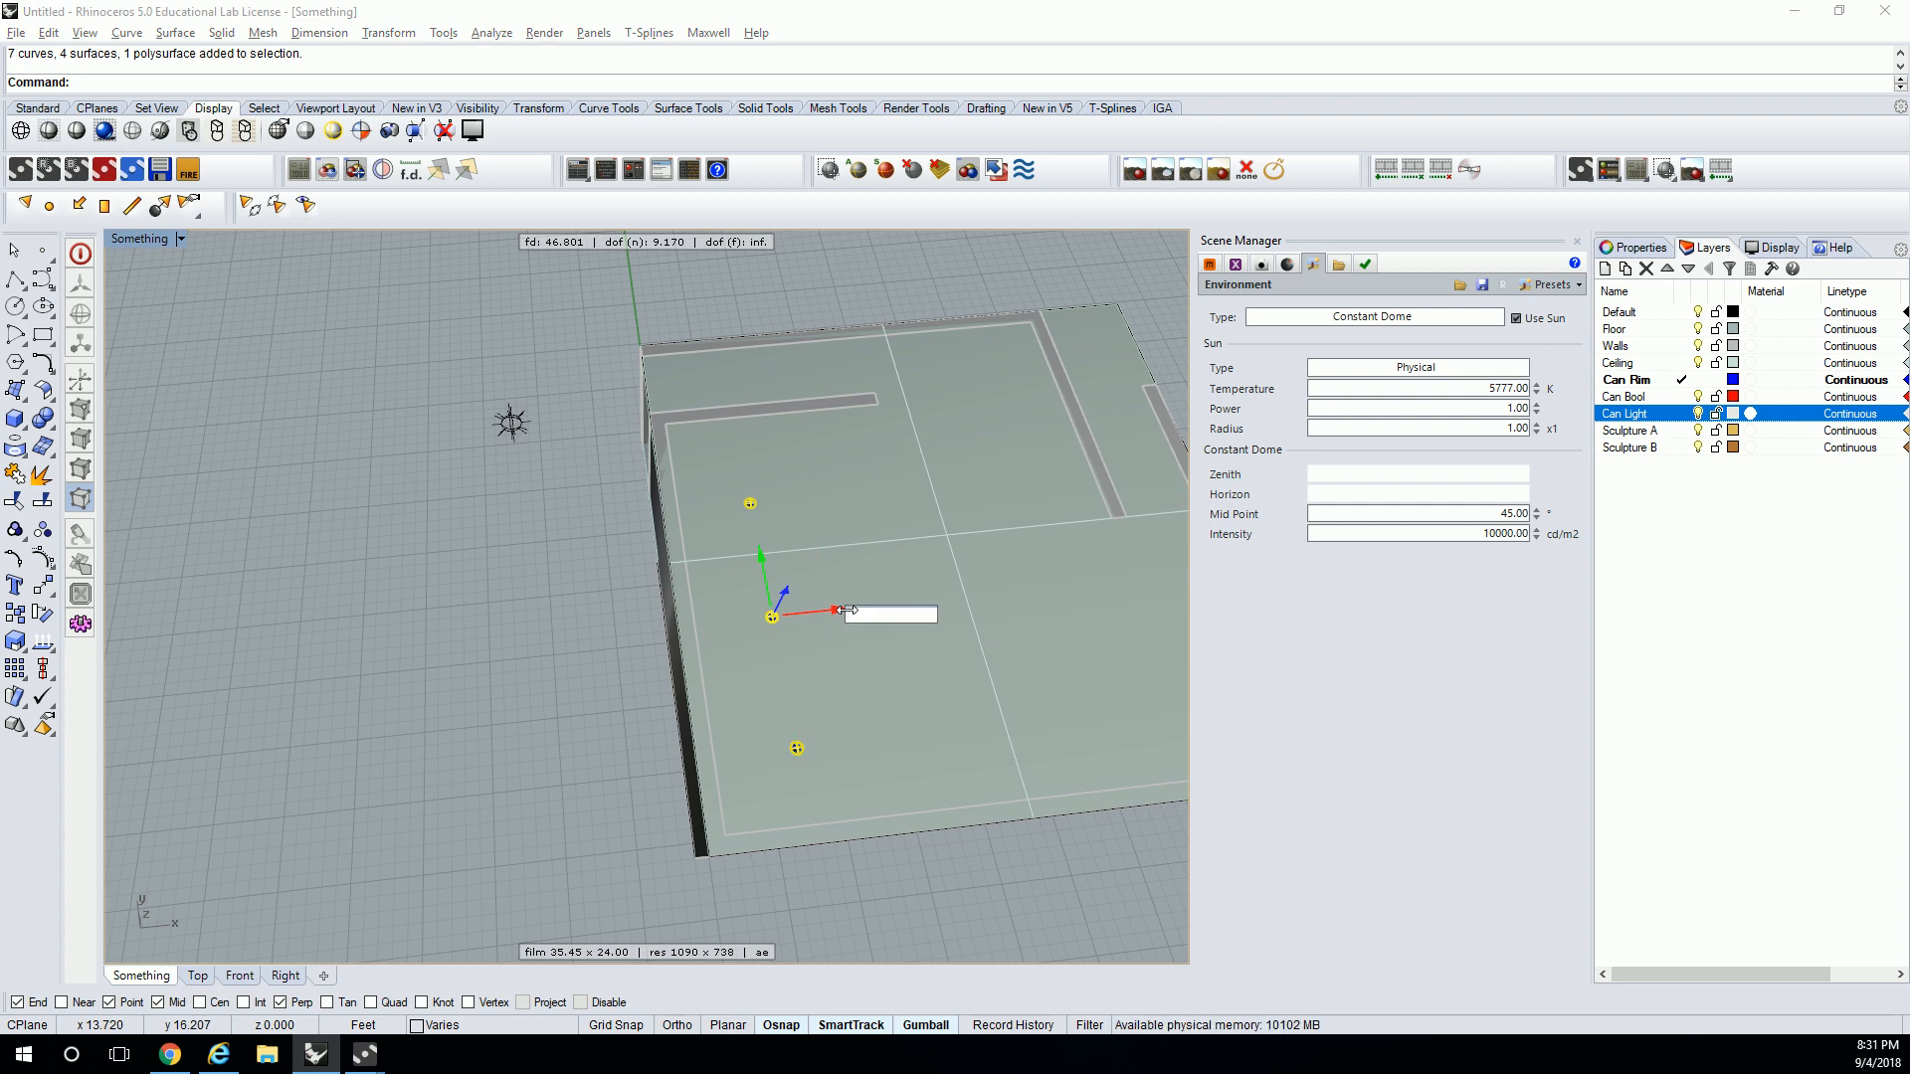
text(8)
key(Return)
click(965, 597)
text(8)
key(Return)
key(Escape)
right_drag(809, 498, 850, 509)
click(813, 534)
text(Selectsim)
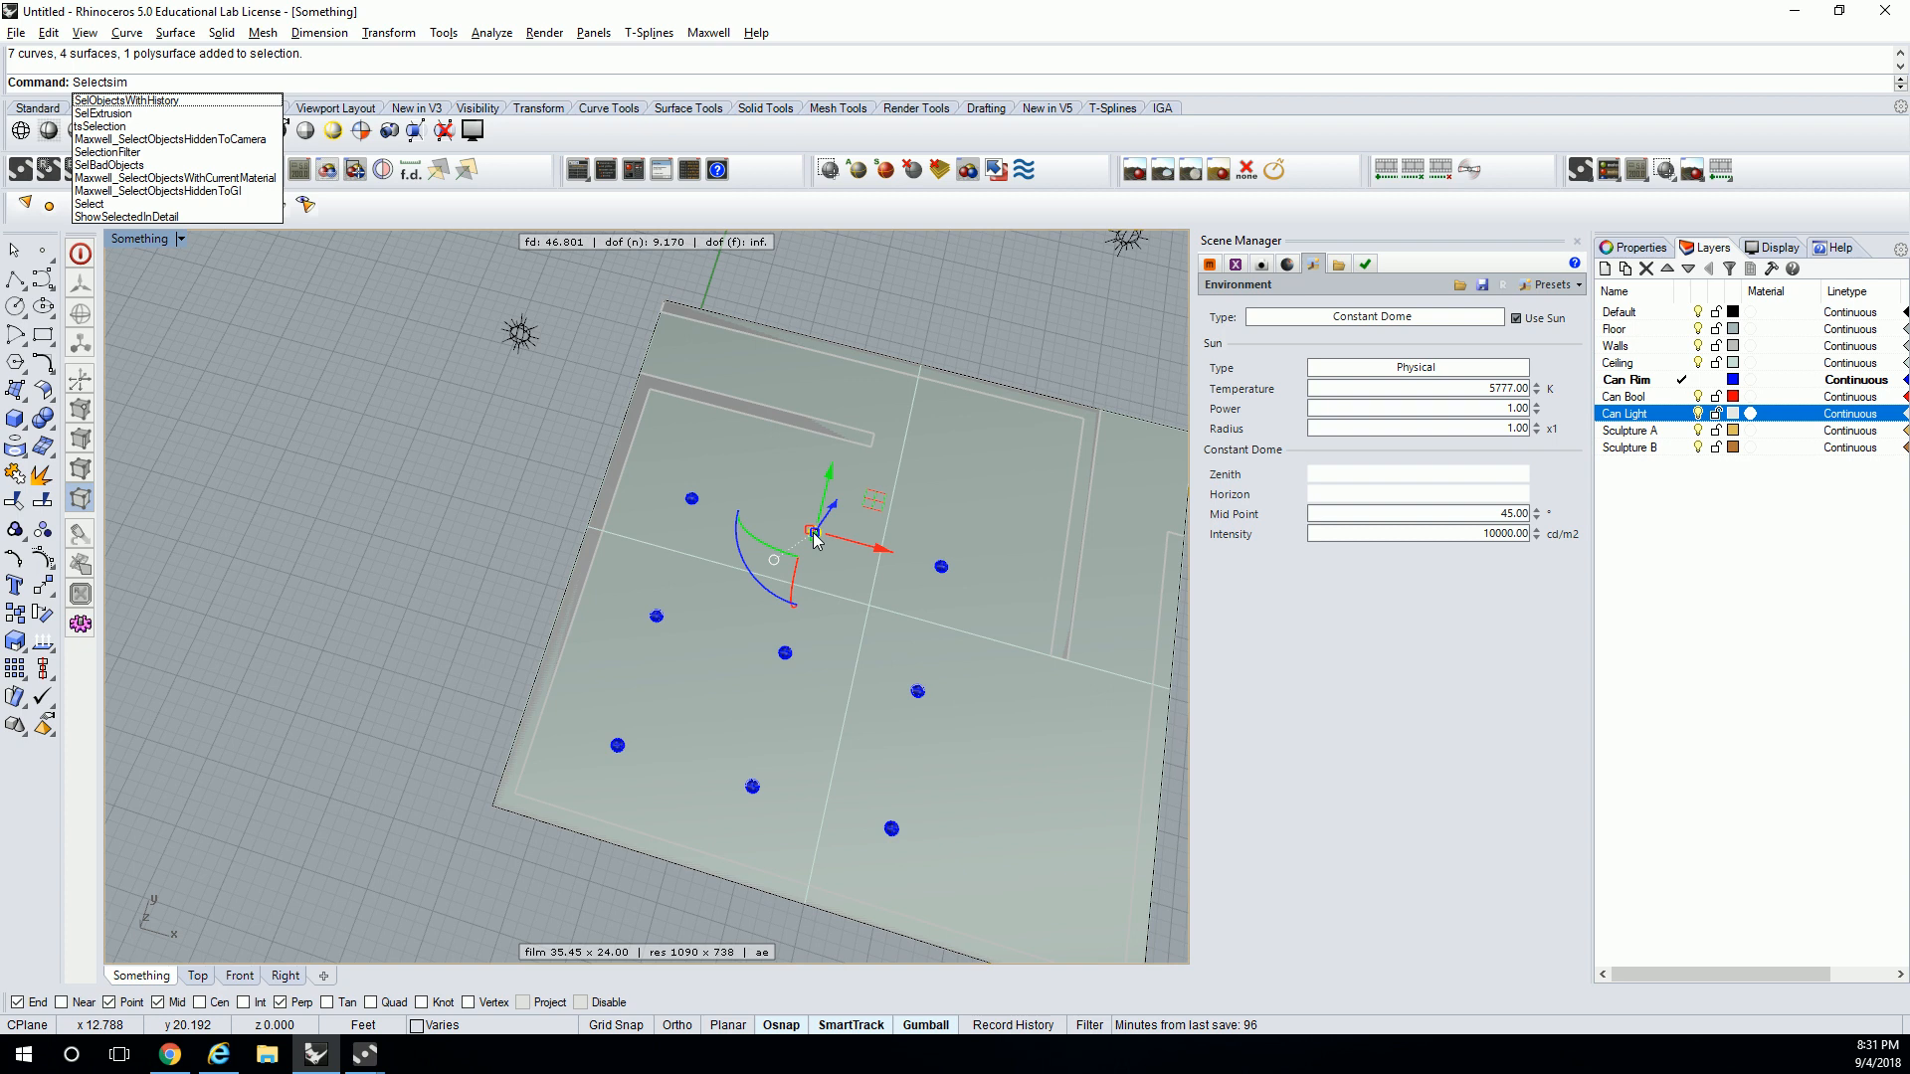
key(Escape)
key(Escape)
- Switch to the four-viewport layout and shift the nine-light grid farther in from the ceiling edges along X and Y
right_drag(814, 538, 772, 497)
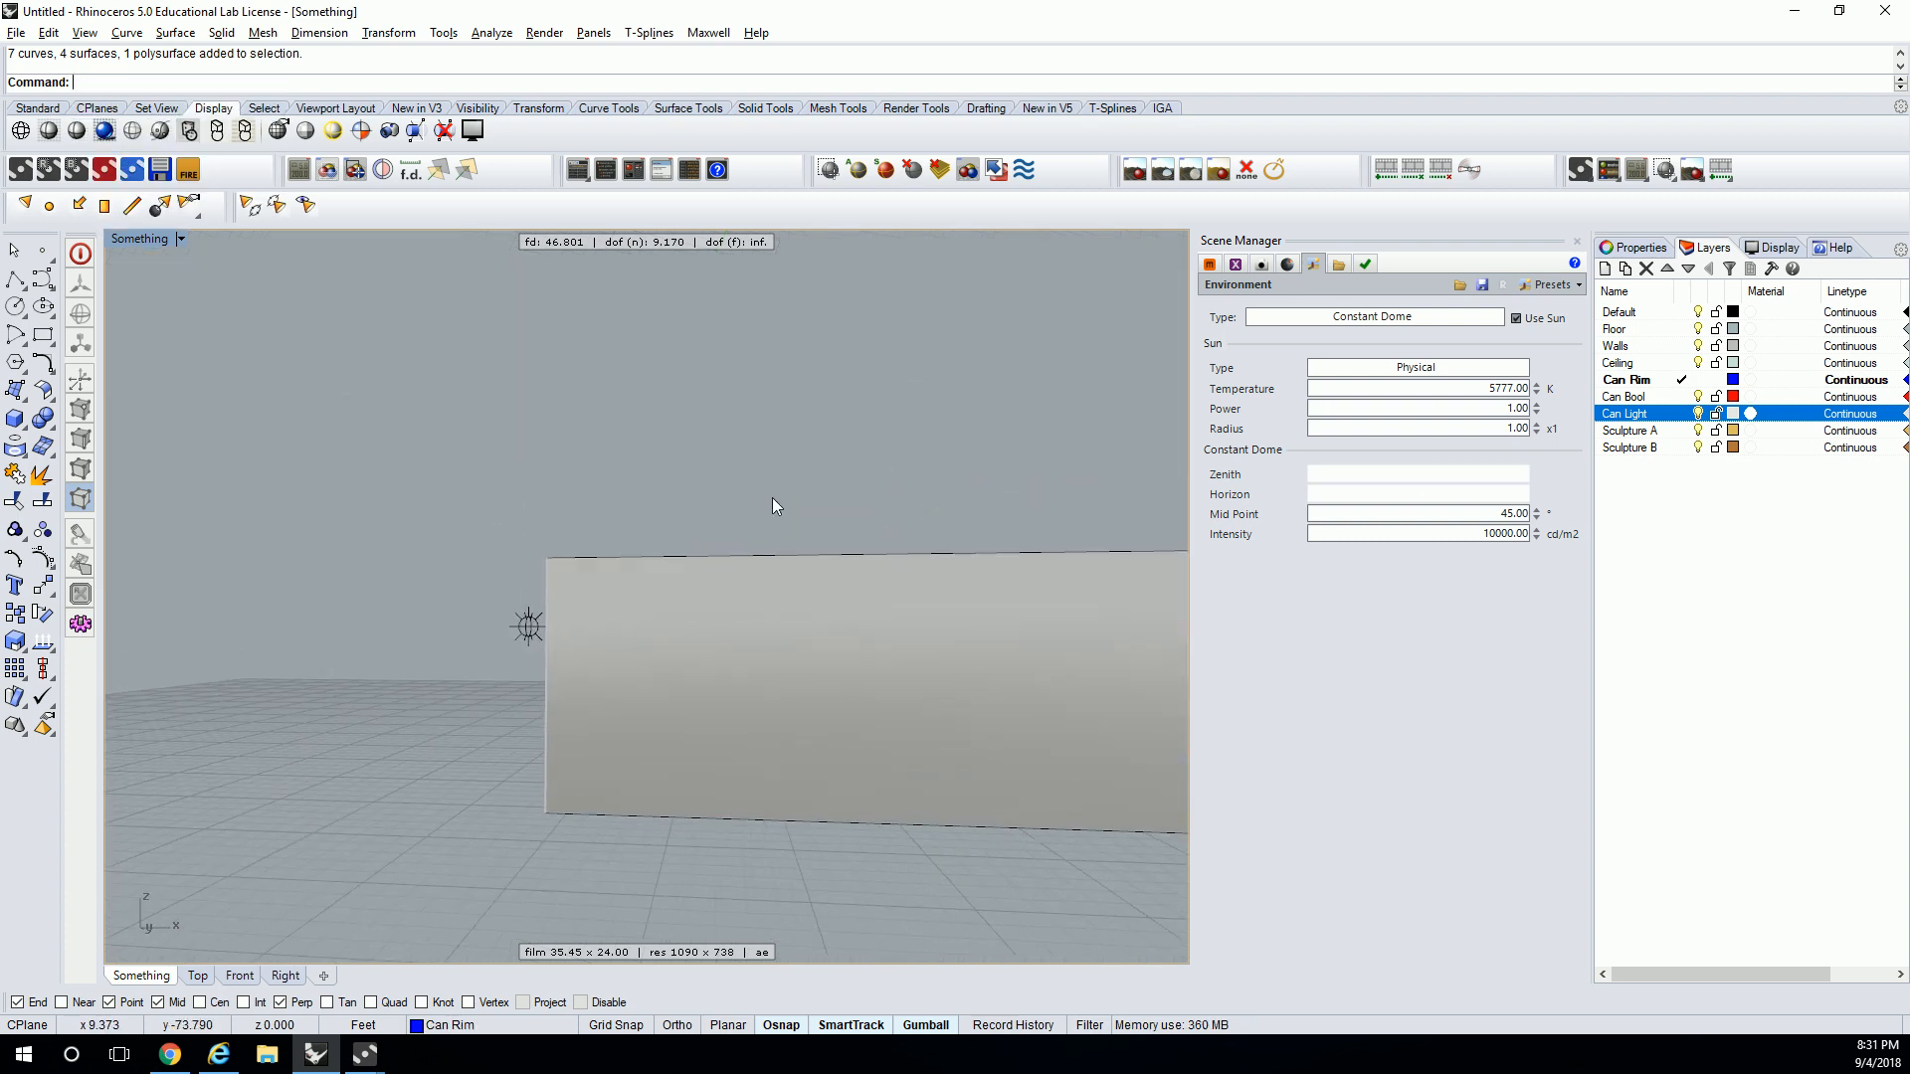
double_click(134, 239)
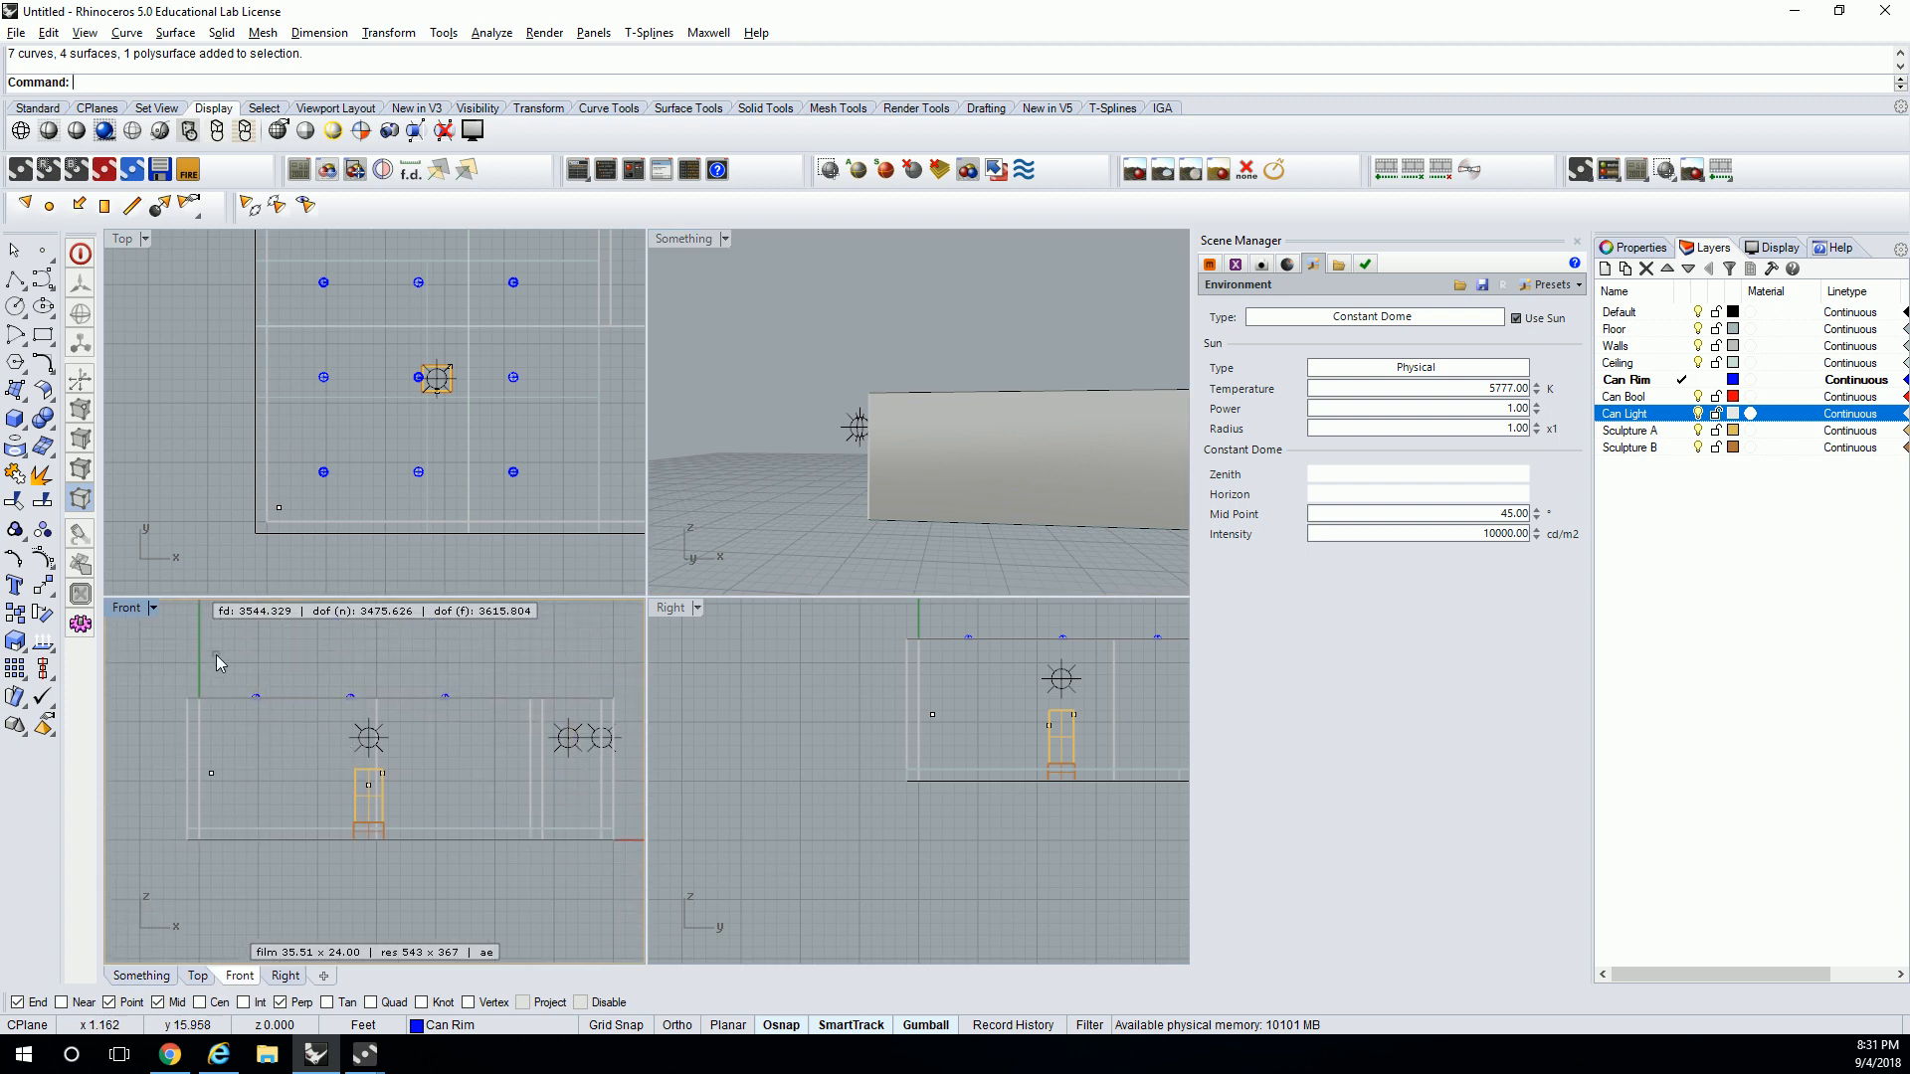
drag(403, 710, 500, 709)
right_drag(891, 362, 821, 359)
scroll(522, 422, down, 2)
drag(474, 482, 435, 504)
key(Escape)
- Copy the far-corner light of the grid's last column along the Y axis to extend that column
click(535, 387)
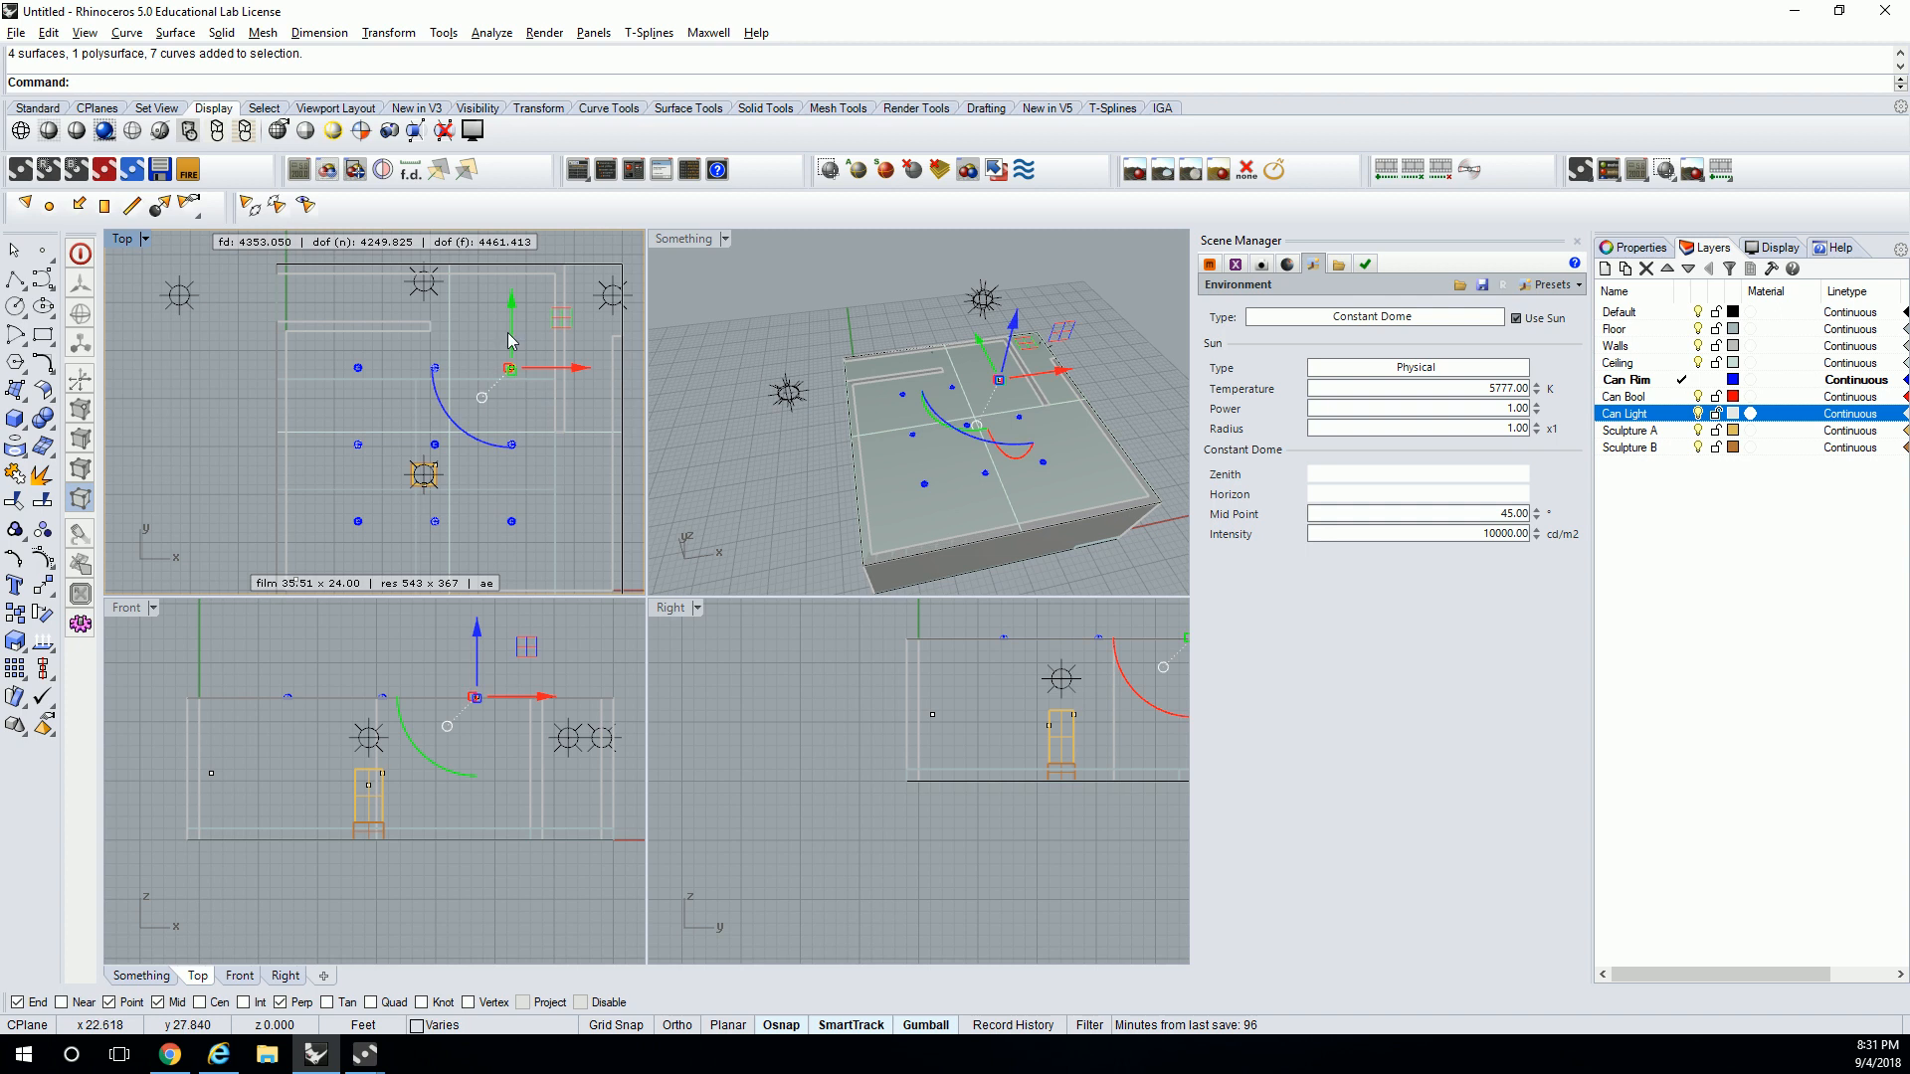
drag(512, 300, 509, 230)
key(Escape)
- Try copying a single light from the grid's last column outward along the X axis and undo the copy
scroll(470, 350, down, 6)
right_drag(473, 351, 454, 351)
scroll(458, 438, up, 6)
click(472, 446)
alt+drag(534, 447, 599, 446)
key(ctrl+z)
- Select the two lights nearest the front in the last column and copy them outward along the X axis
click(468, 369)
click(471, 447)
click(503, 428)
shift+click(471, 445)
alt+drag(543, 409, 622, 409)
click(513, 386)
scroll(505, 378, down, 6)
right_drag(512, 386, 516, 448)
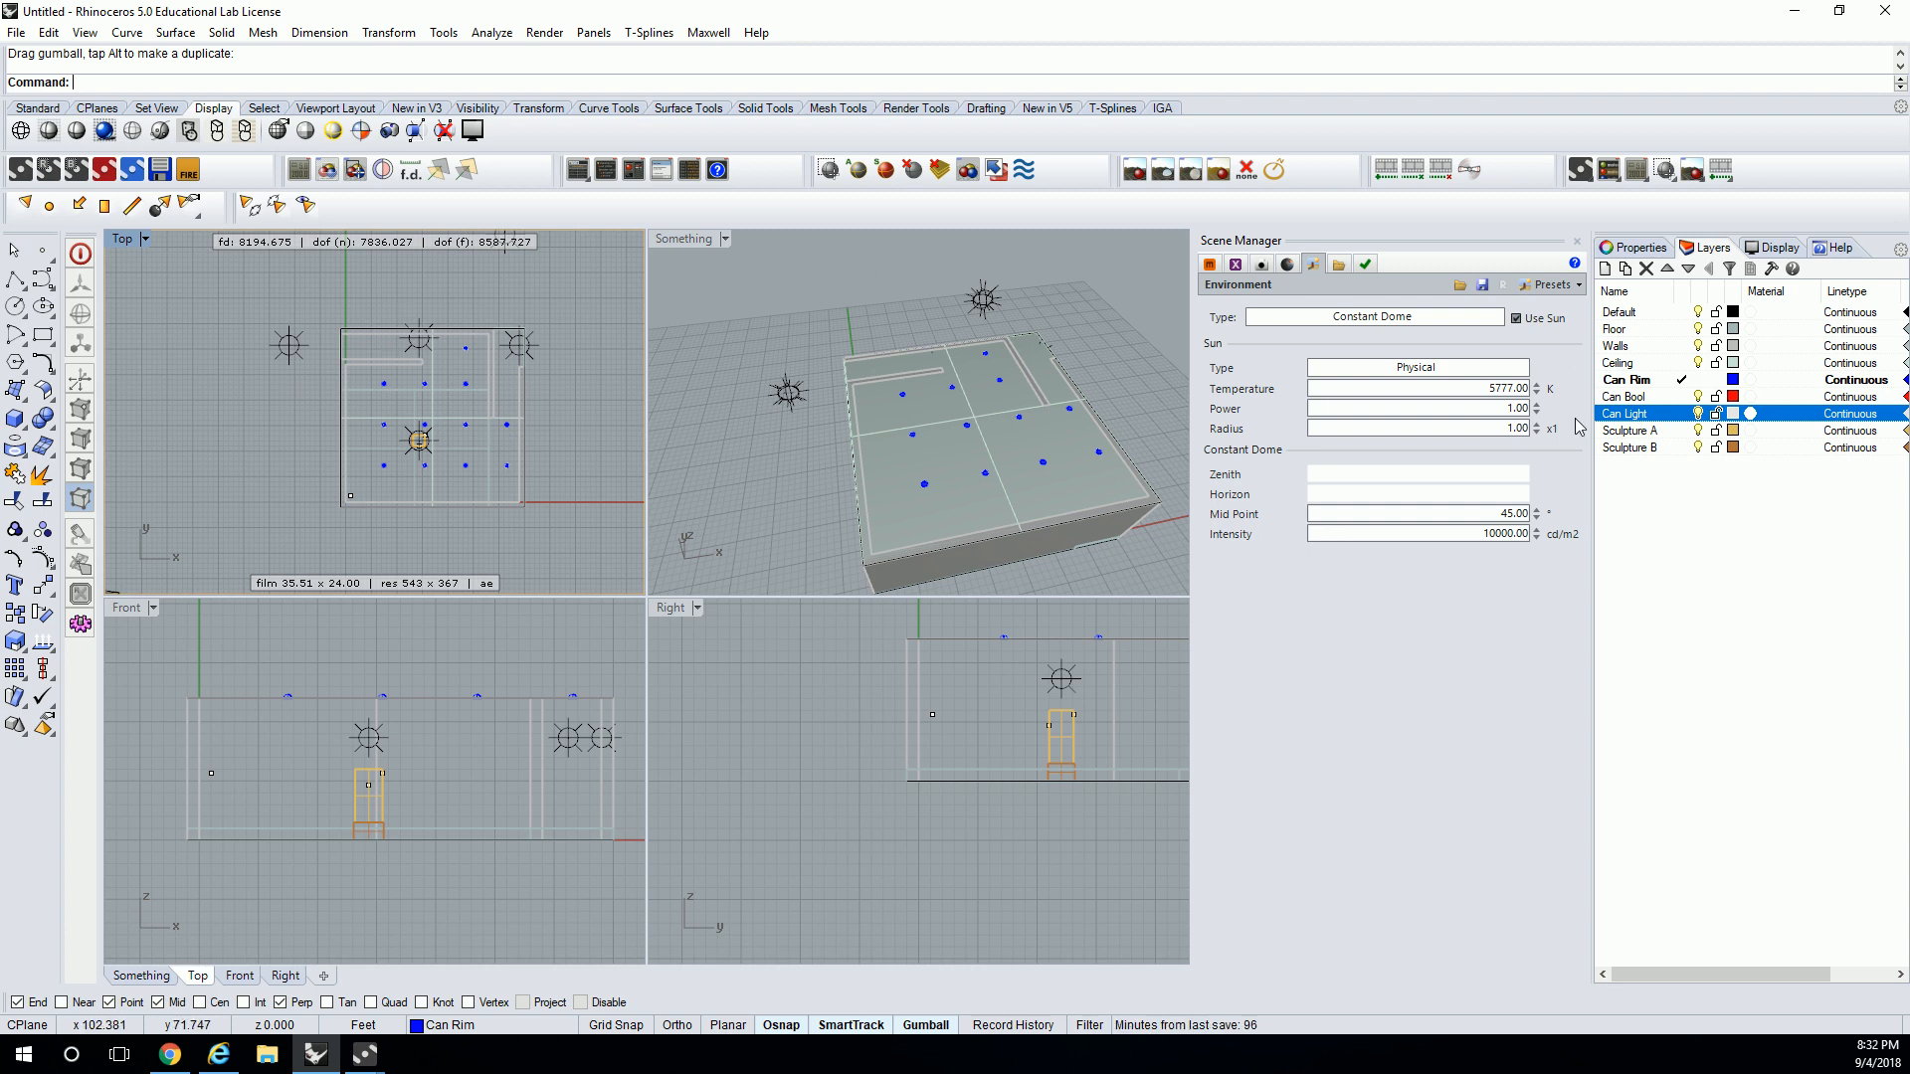
- Select all the can lights in the Front view and ungroup them into separate parts
right_drag(1031, 475, 800, 468)
drag(277, 682, 591, 703)
text(ungroup)
key(Return)
click(581, 675)
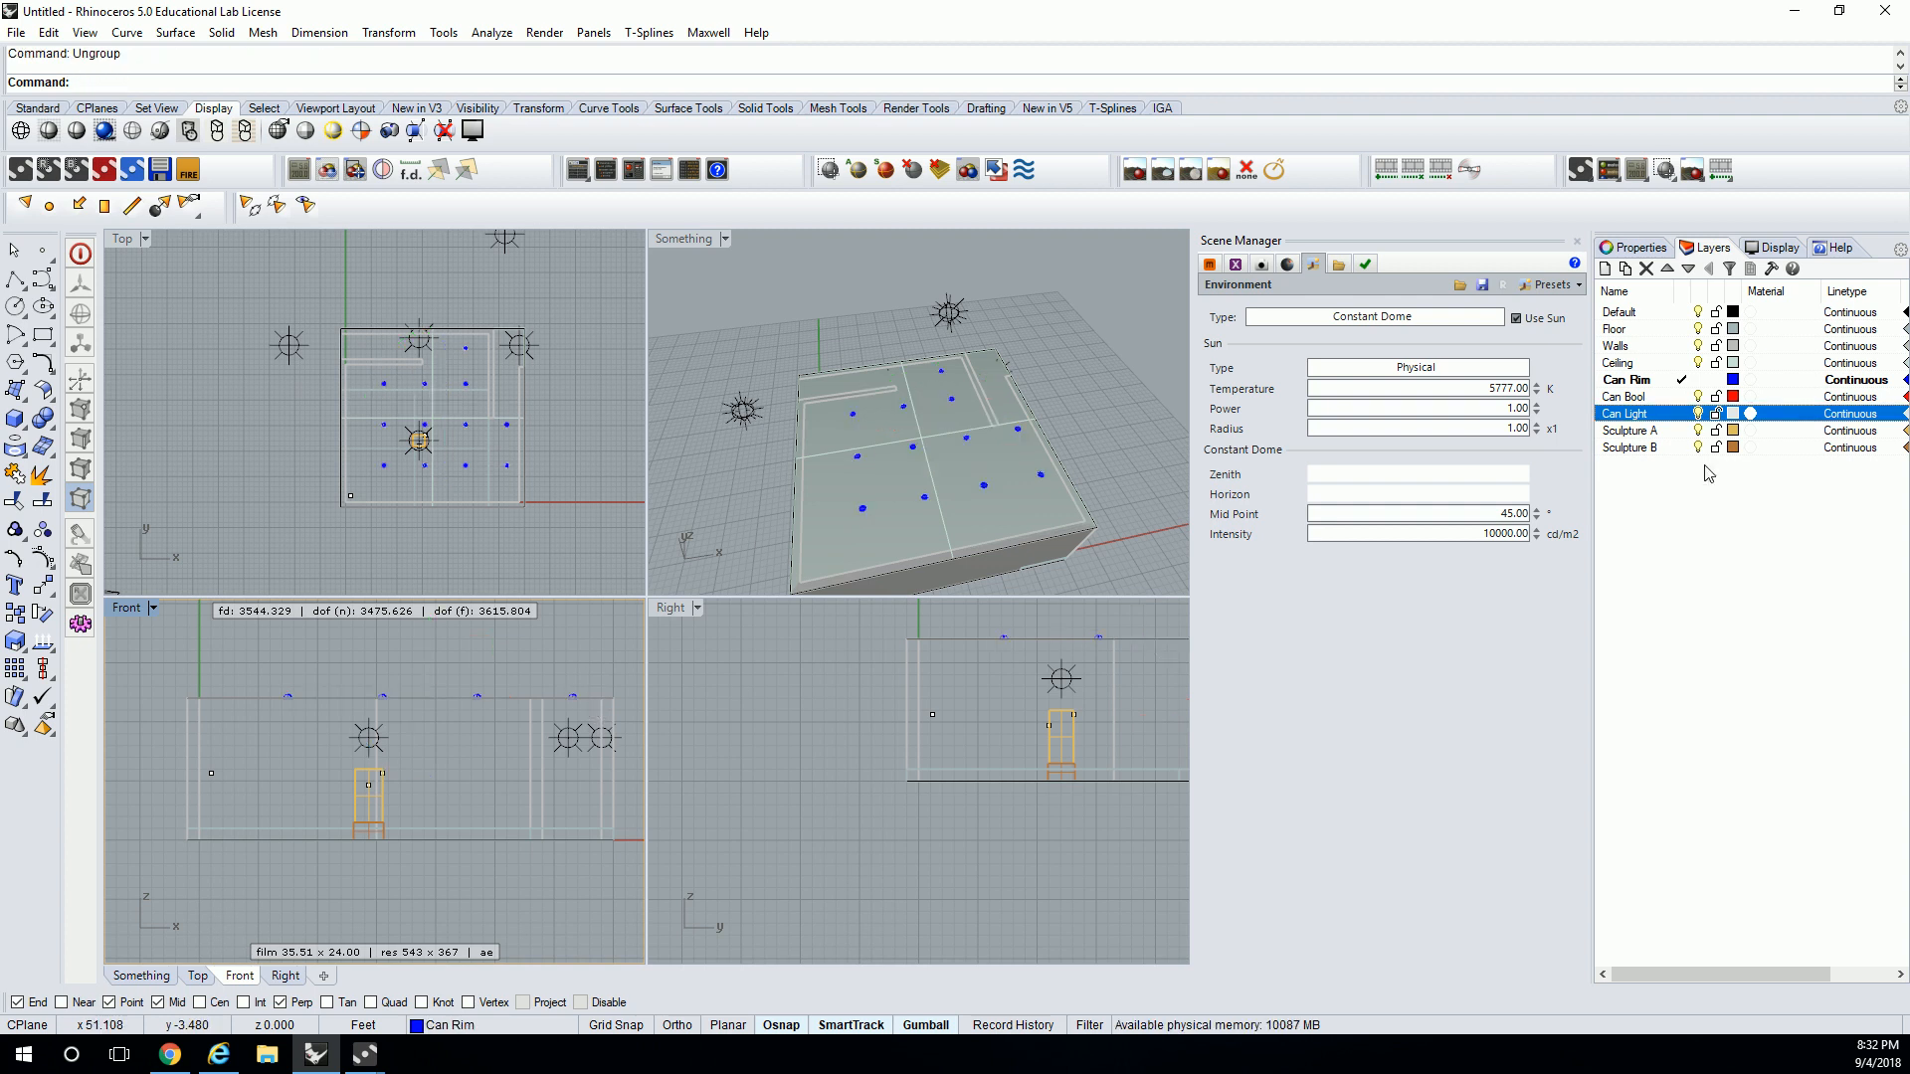
- Make Can Bool the current layer and hide the Can Light and Can Rim layers
double_click(1657, 396)
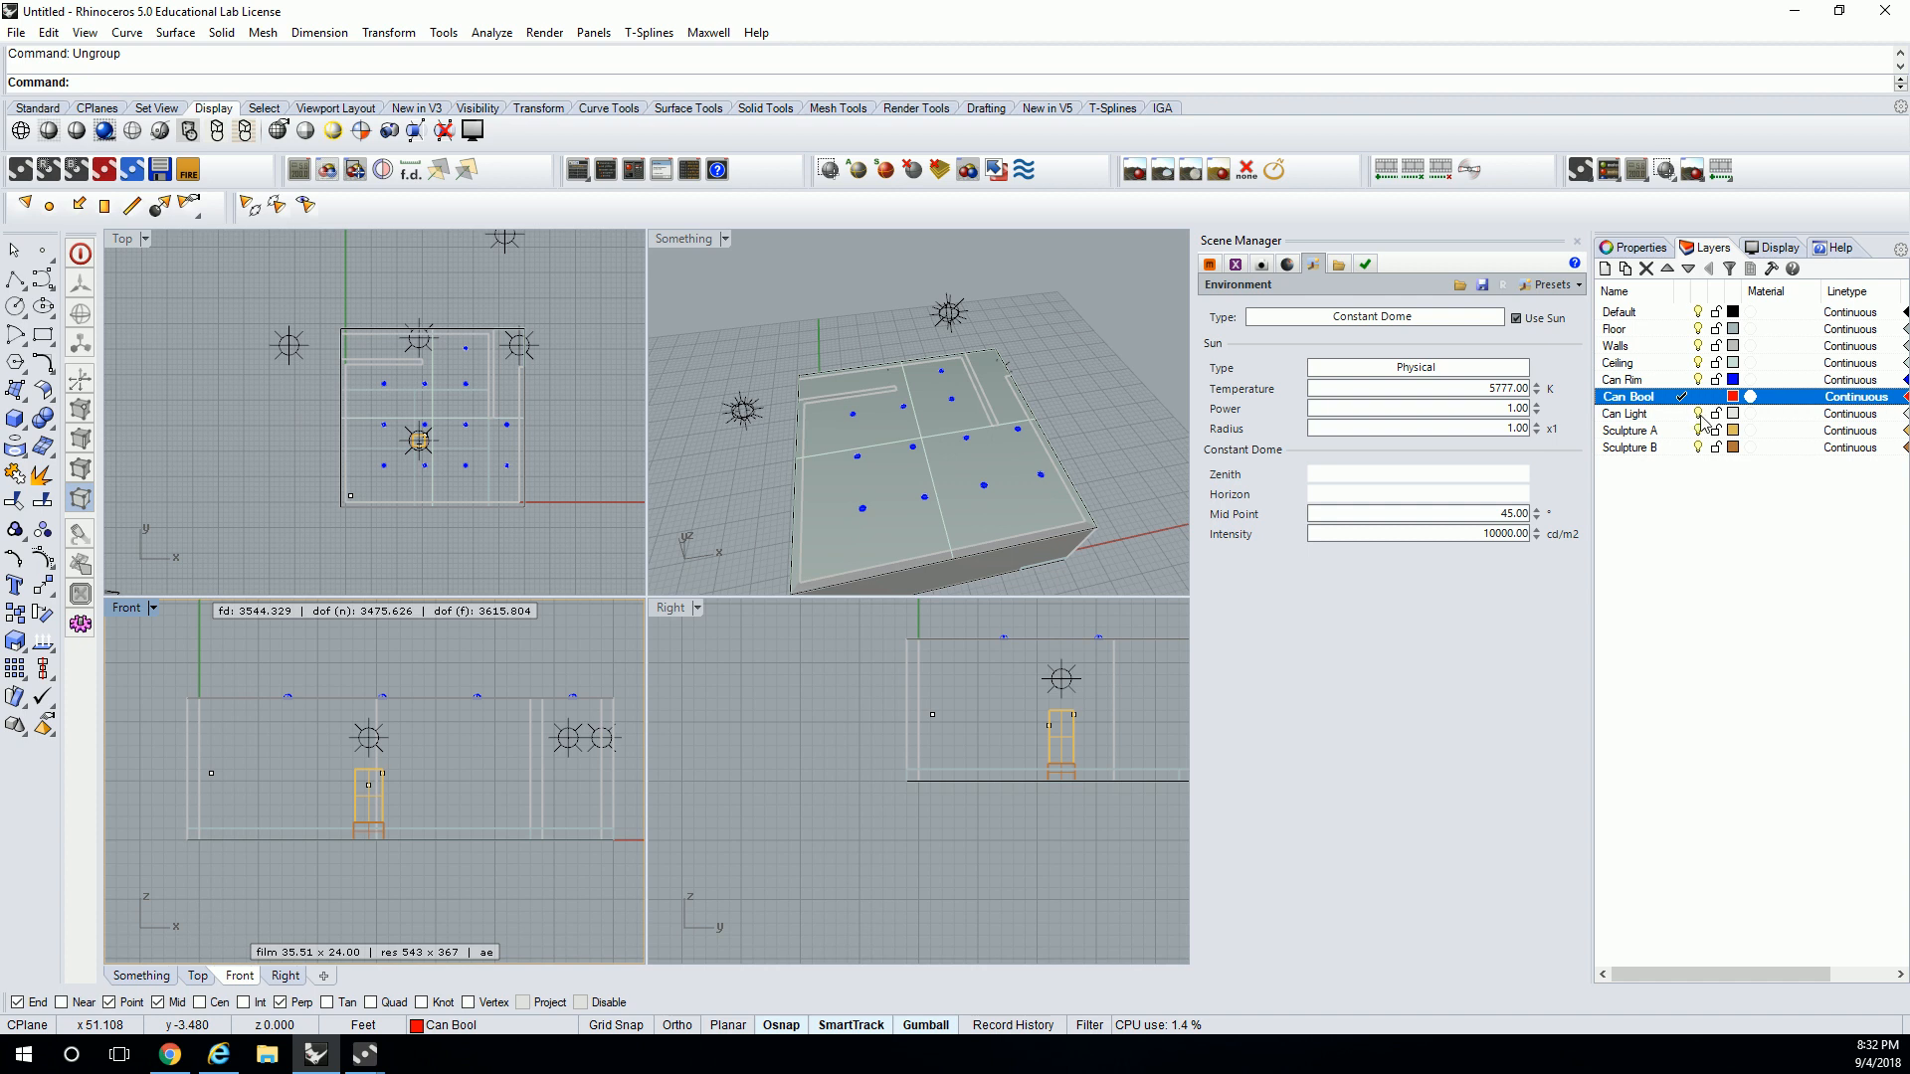
click(1701, 383)
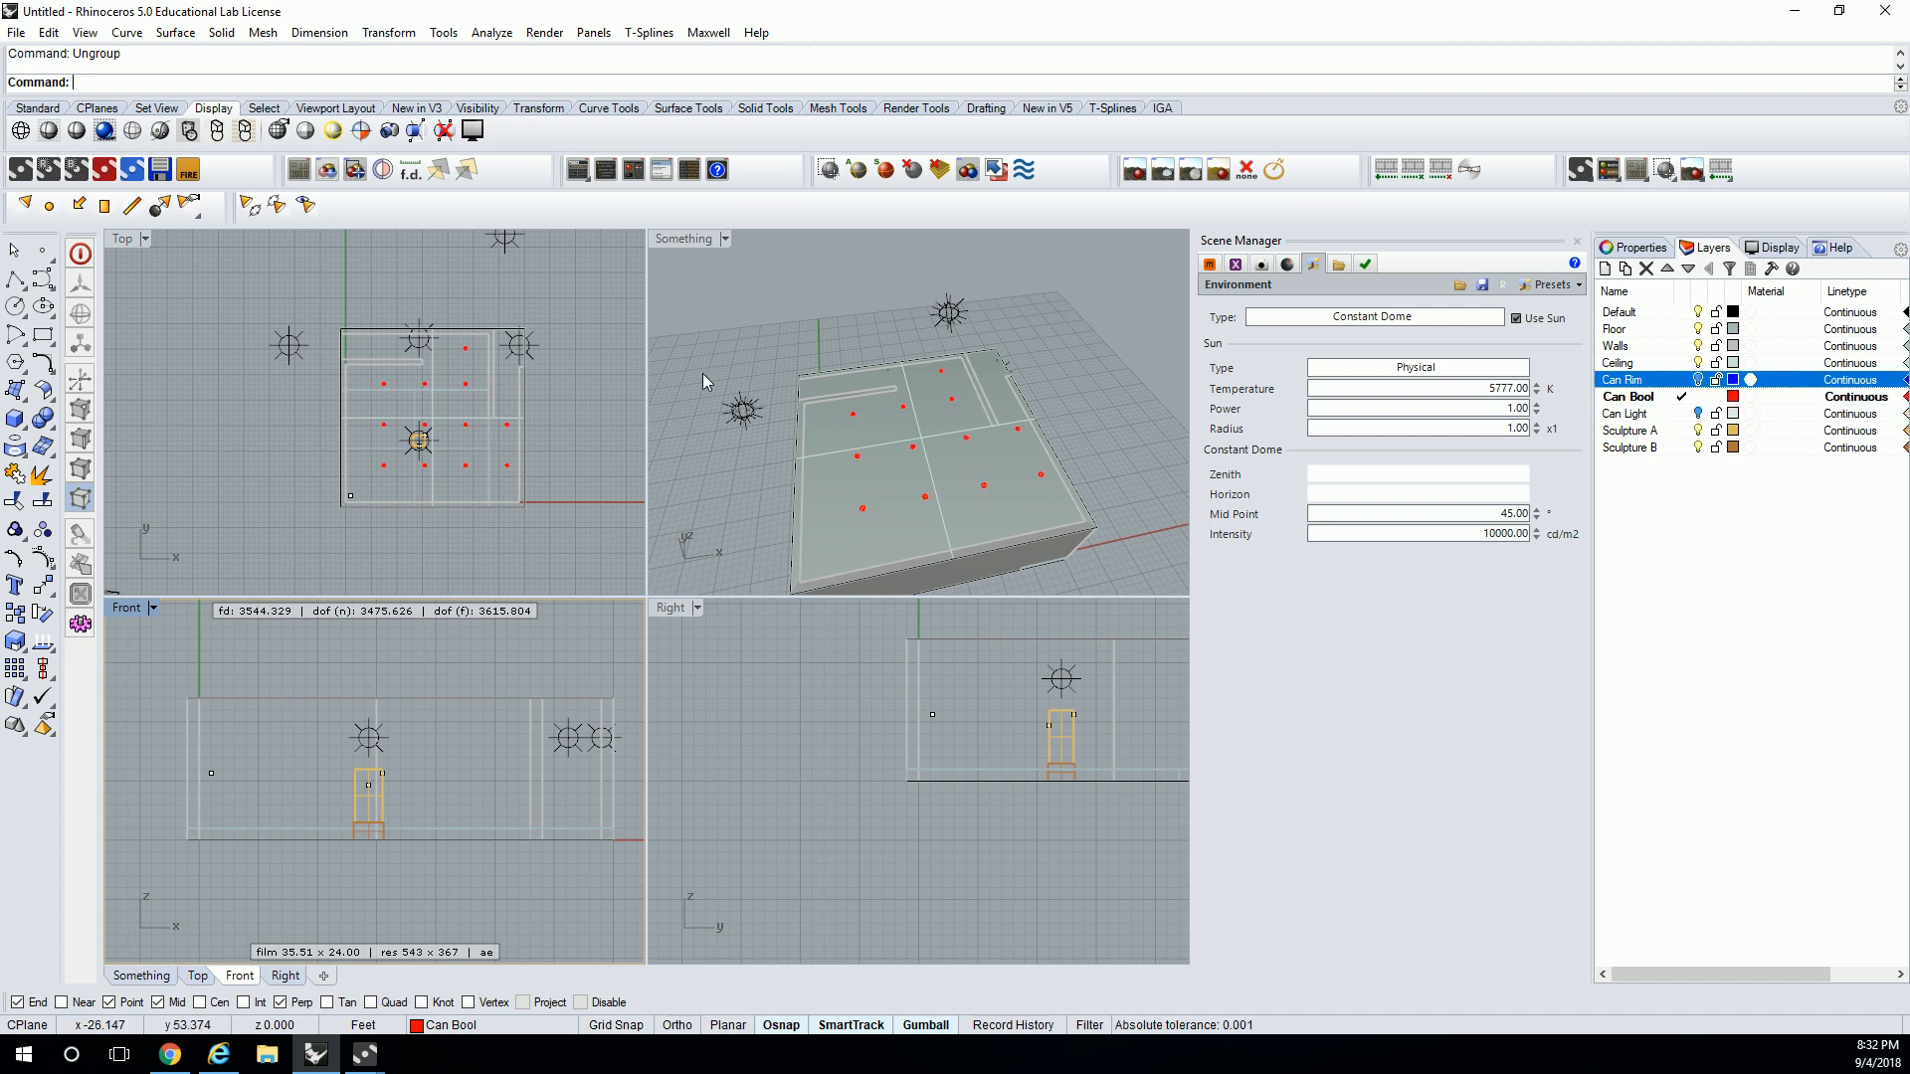
right_drag(947, 466, 1029, 408)
scroll(915, 511, up, 8)
scroll(840, 483, down, 6)
right_drag(439, 431, 415, 429)
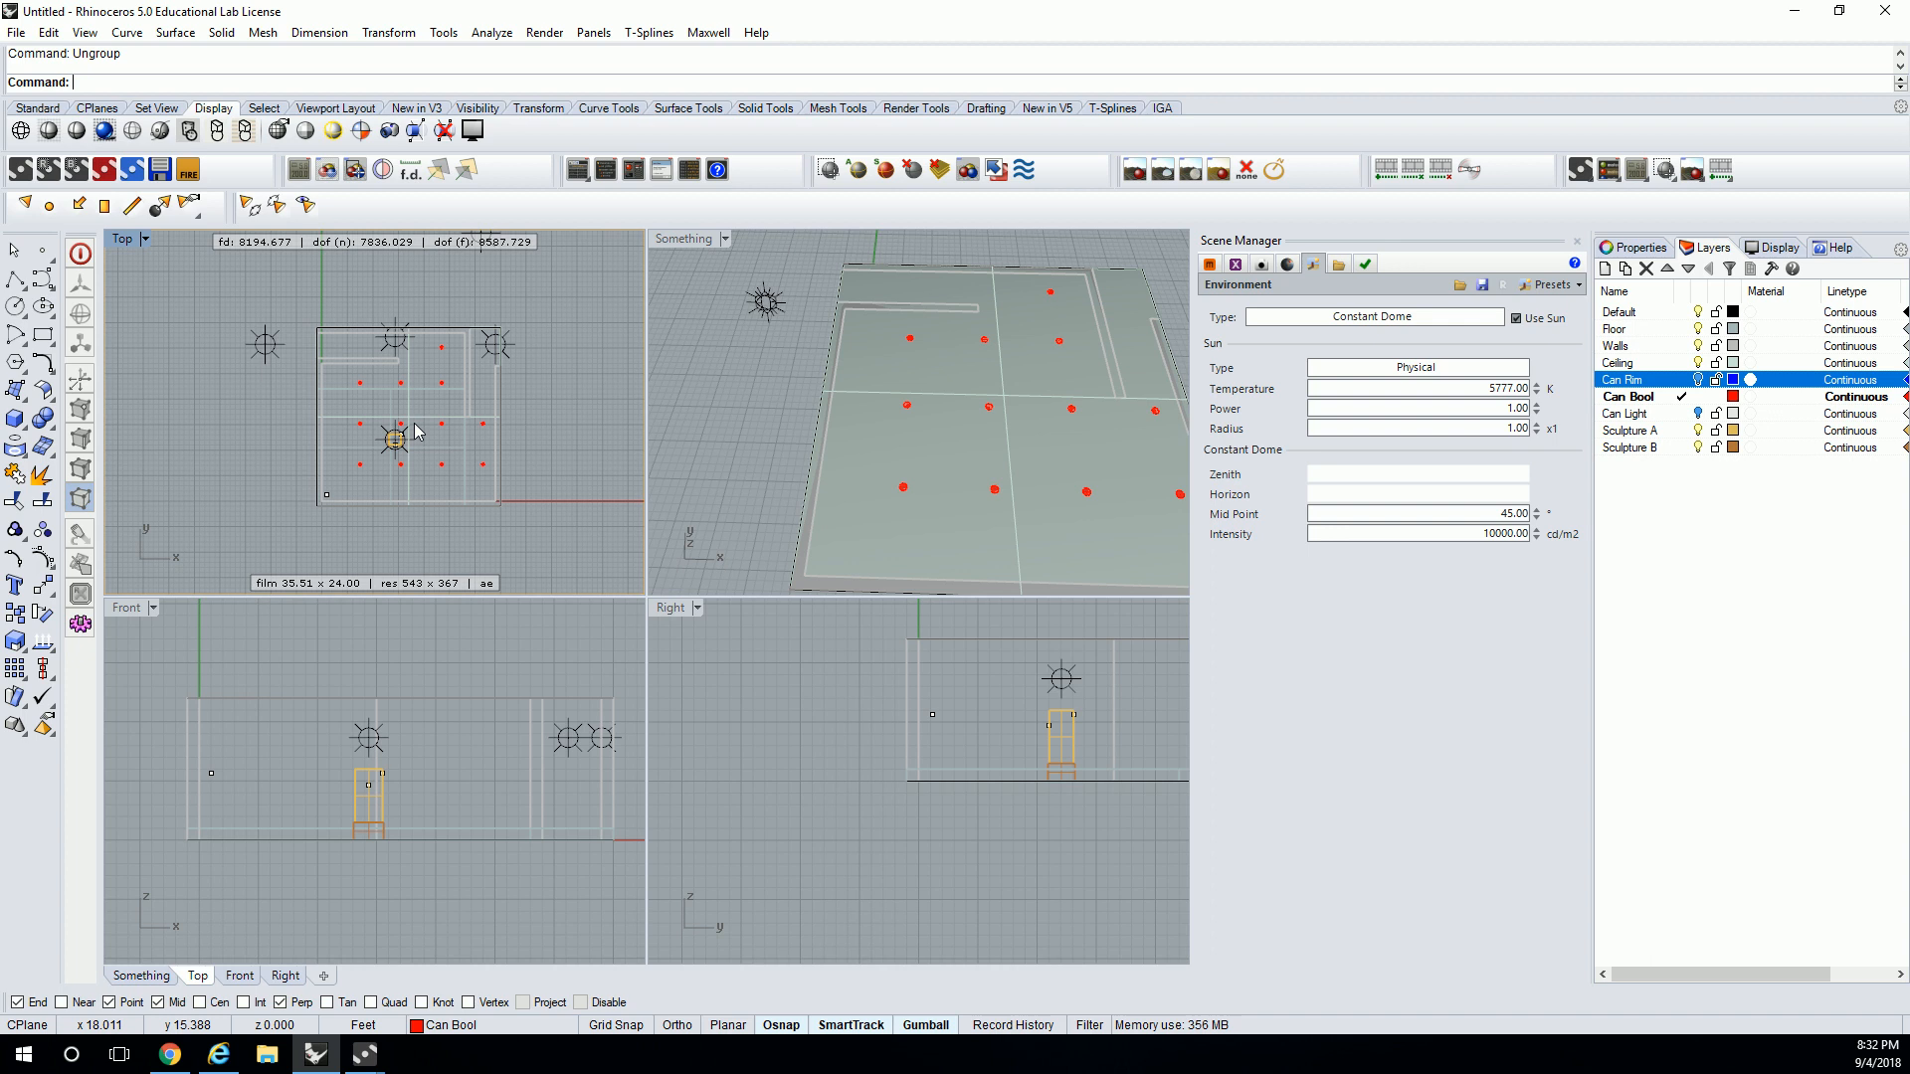
- Select the twelve Can Bool discs and extrude them vertically into cylinders positioned so they pass through the ceiling
drag(218, 675, 599, 706)
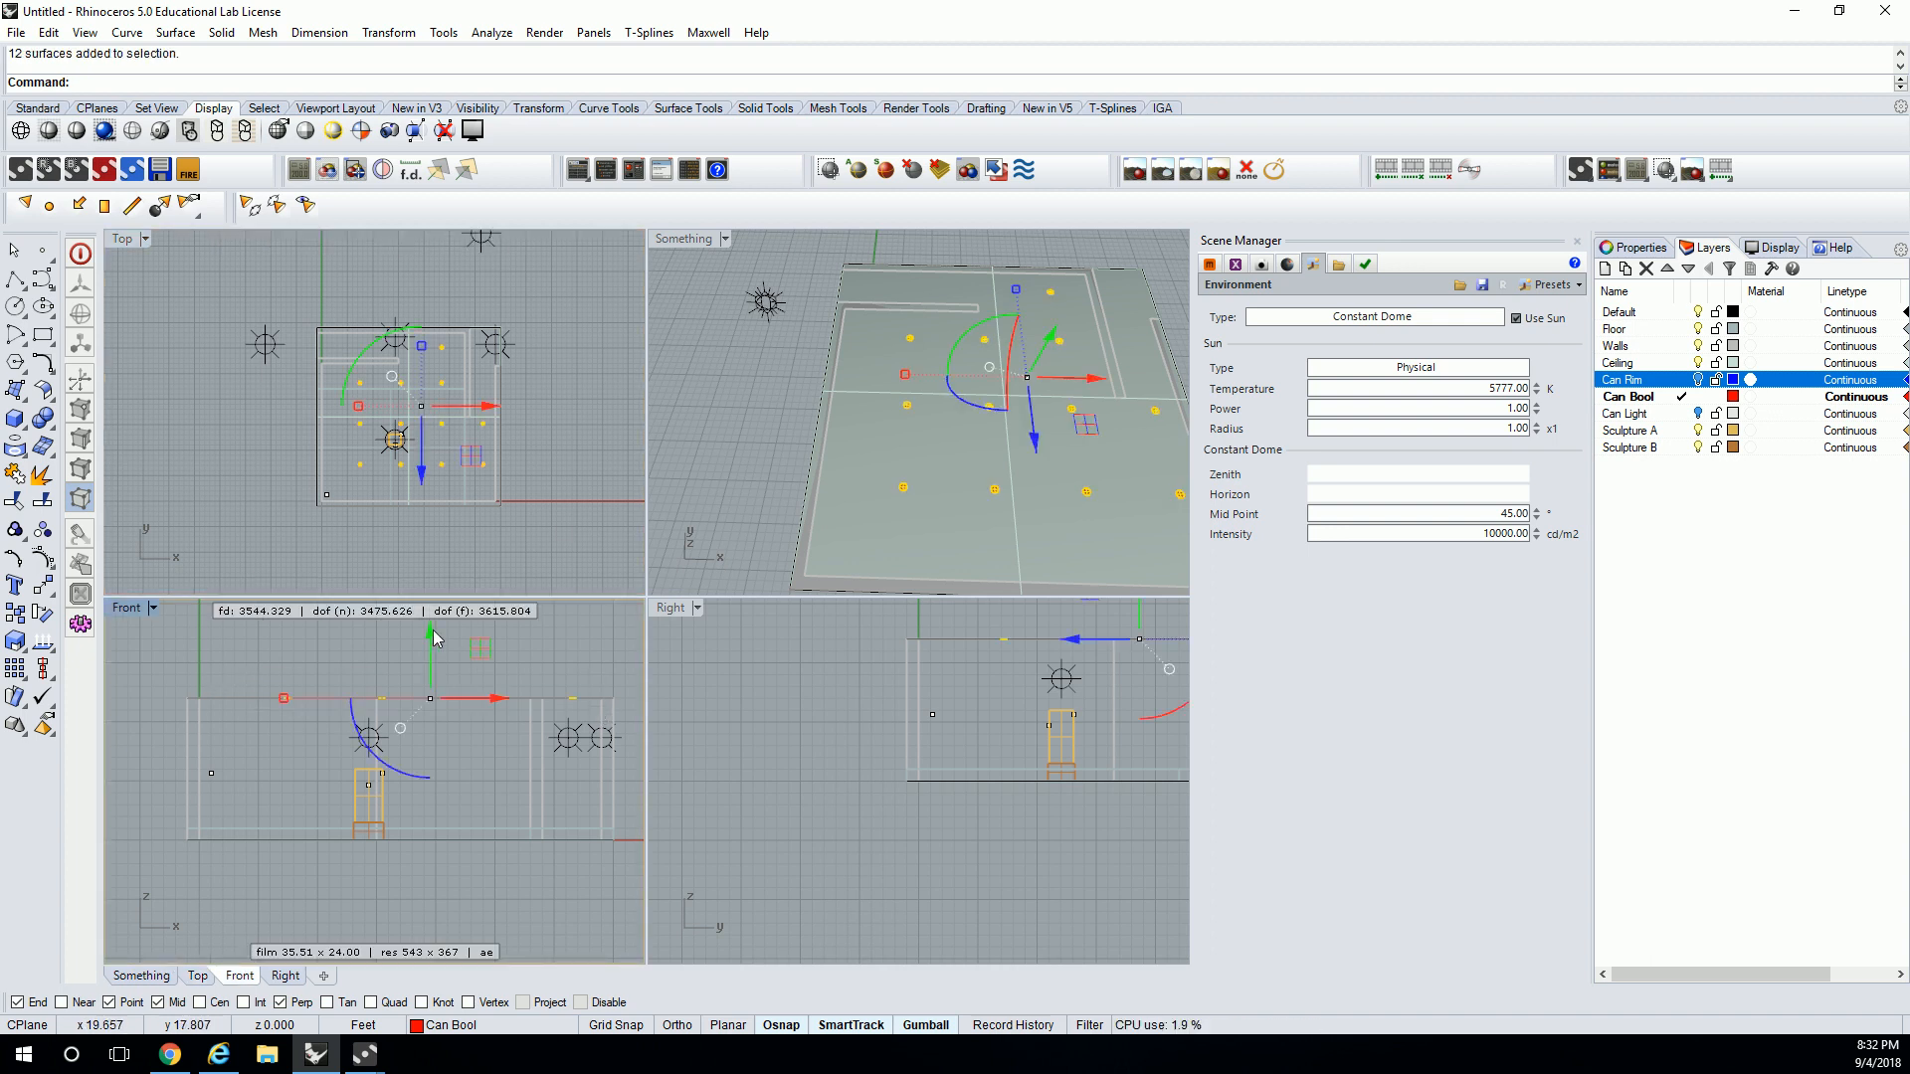
ctrl+drag(434, 637, 430, 625)
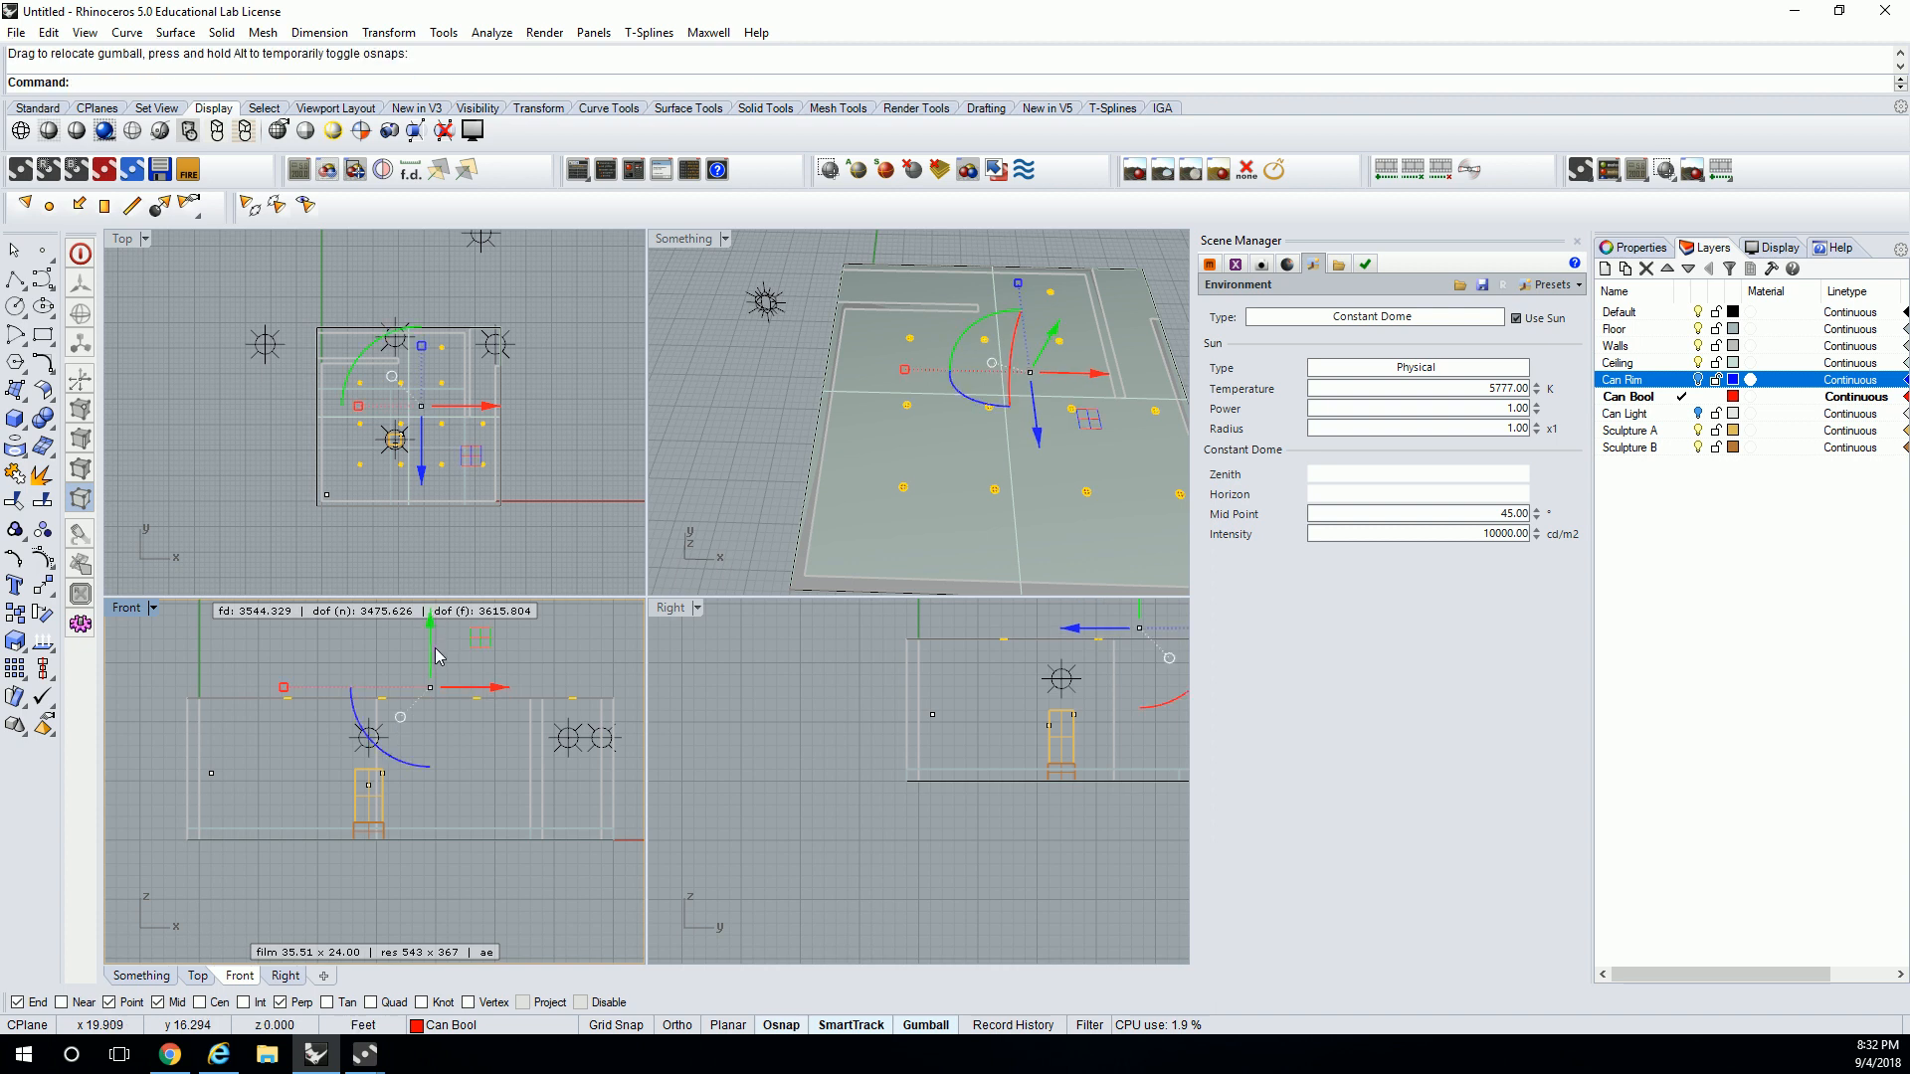
scroll(1058, 481, up, 6)
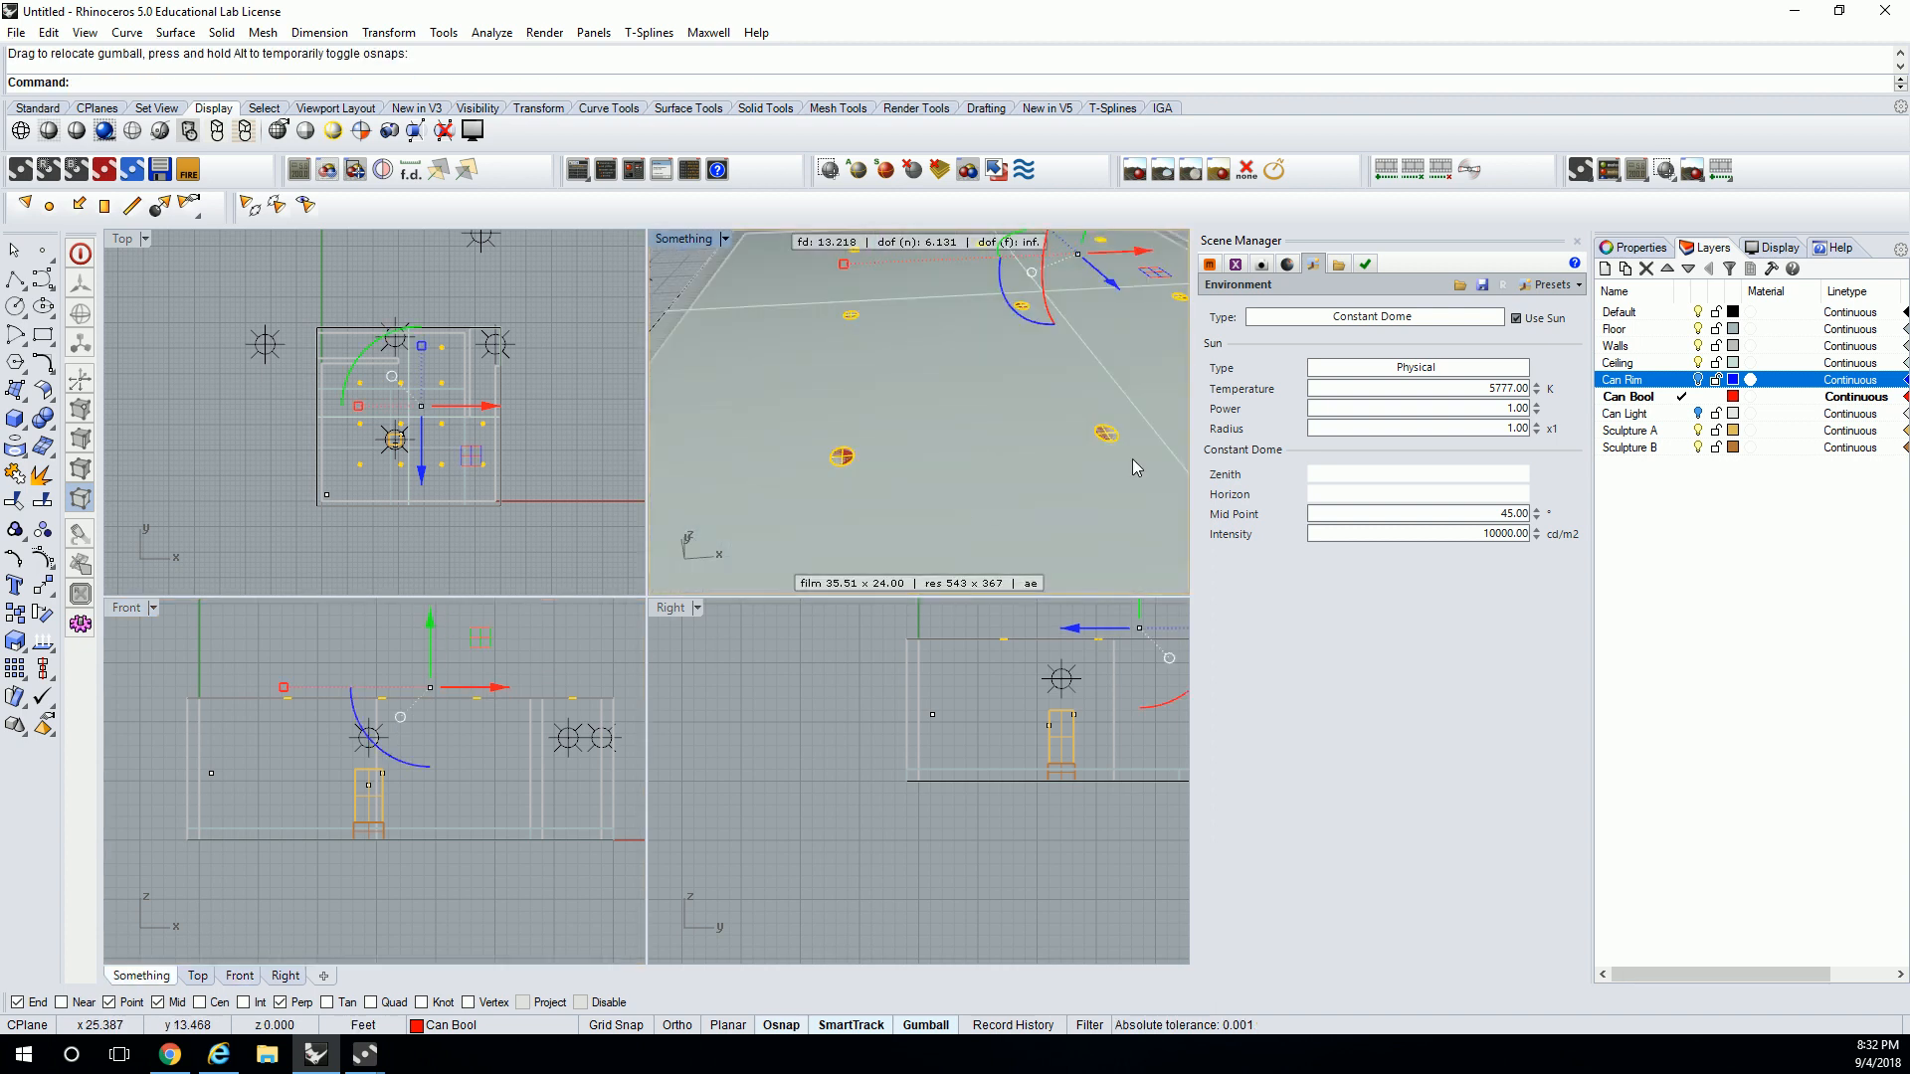
key(ctrl+z)
scroll(1103, 457, down, 6)
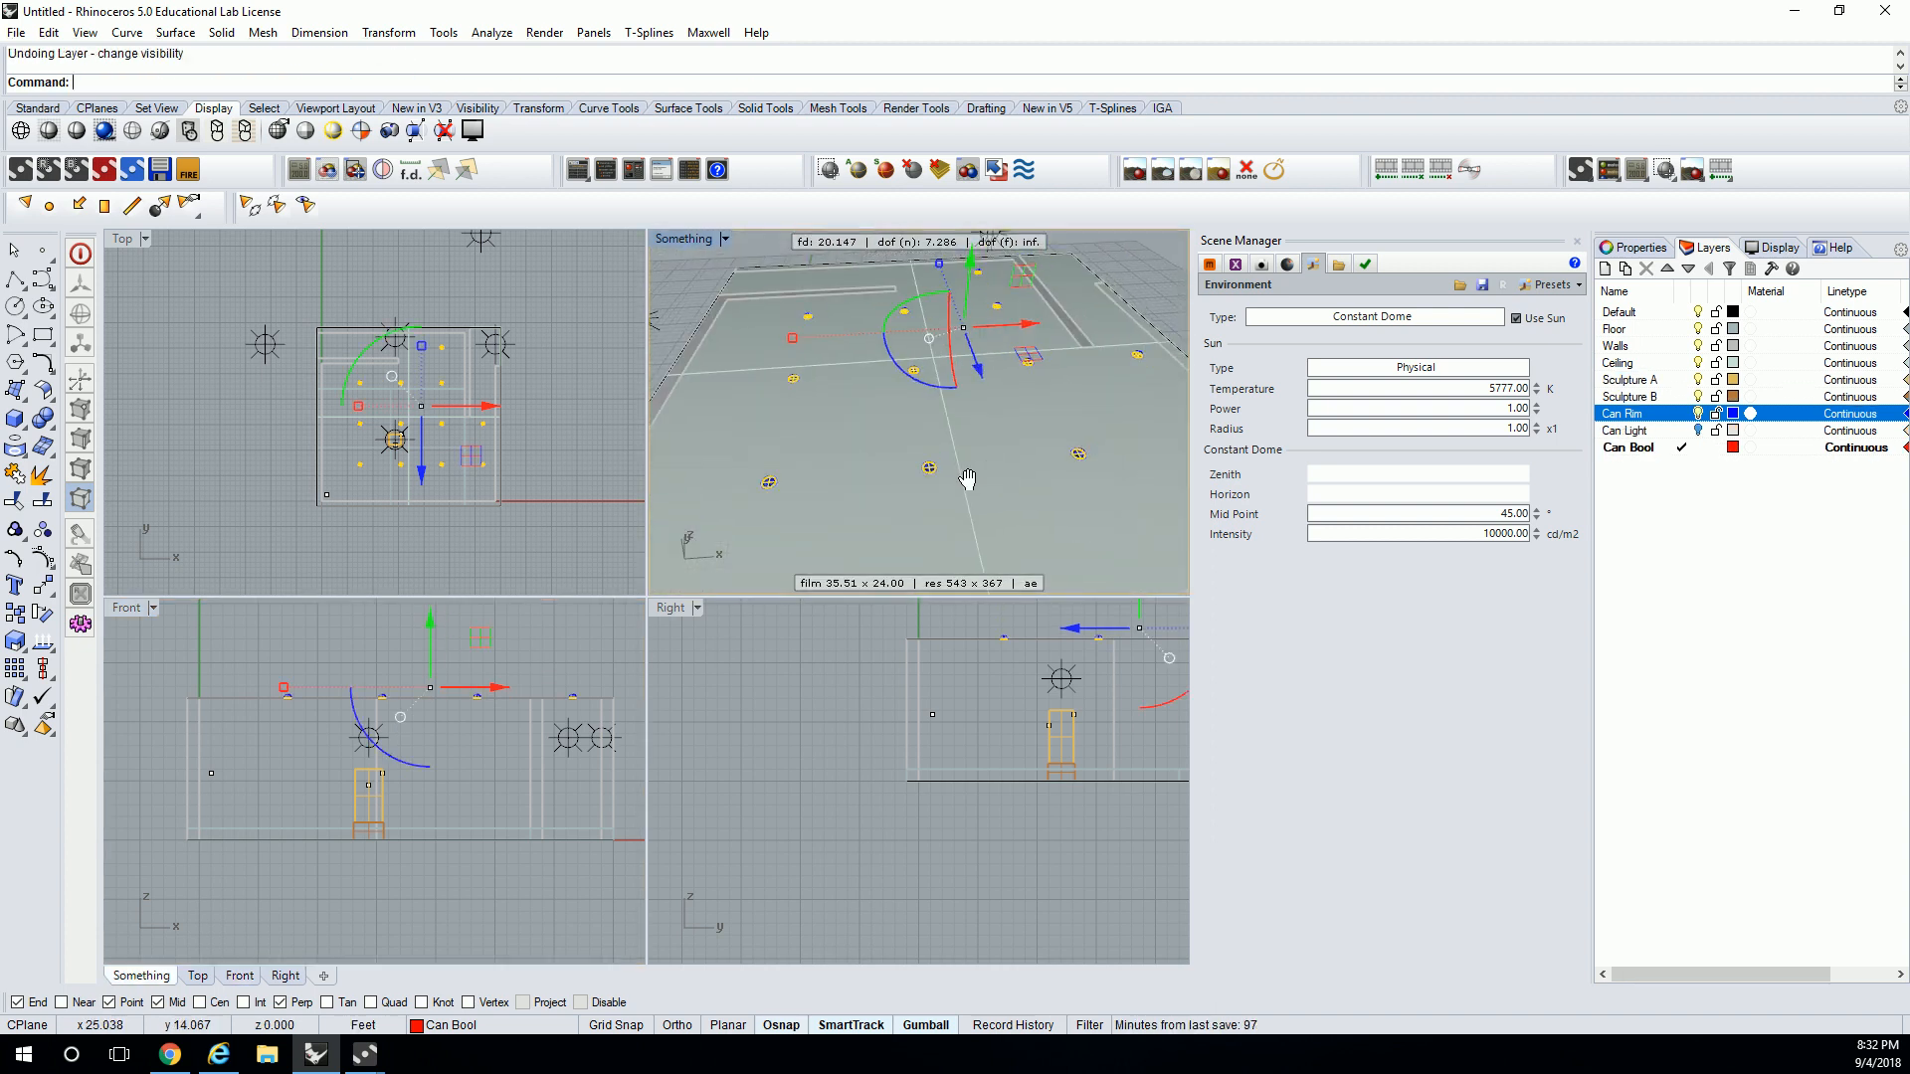
key(ctrl+y)
ctrl+drag(966, 296, 970, 275)
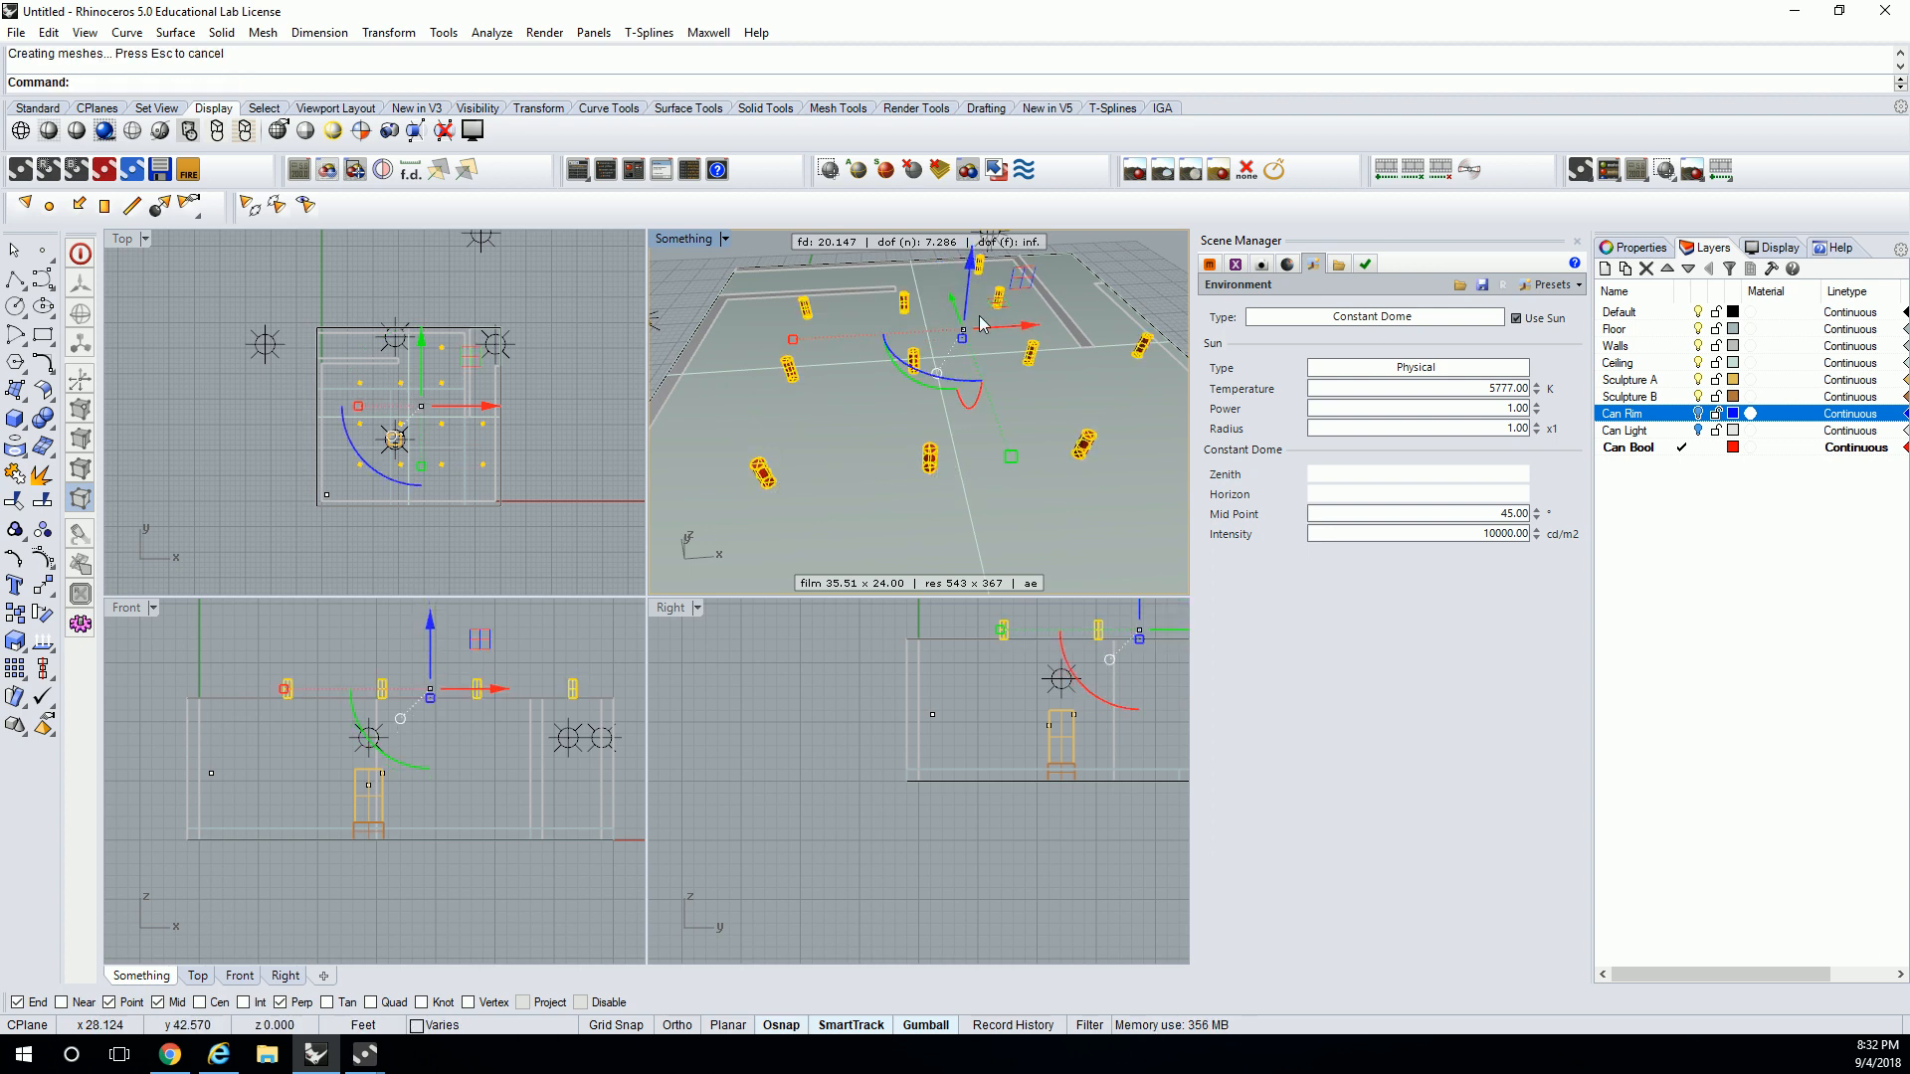
drag(431, 643, 434, 644)
key(Escape)
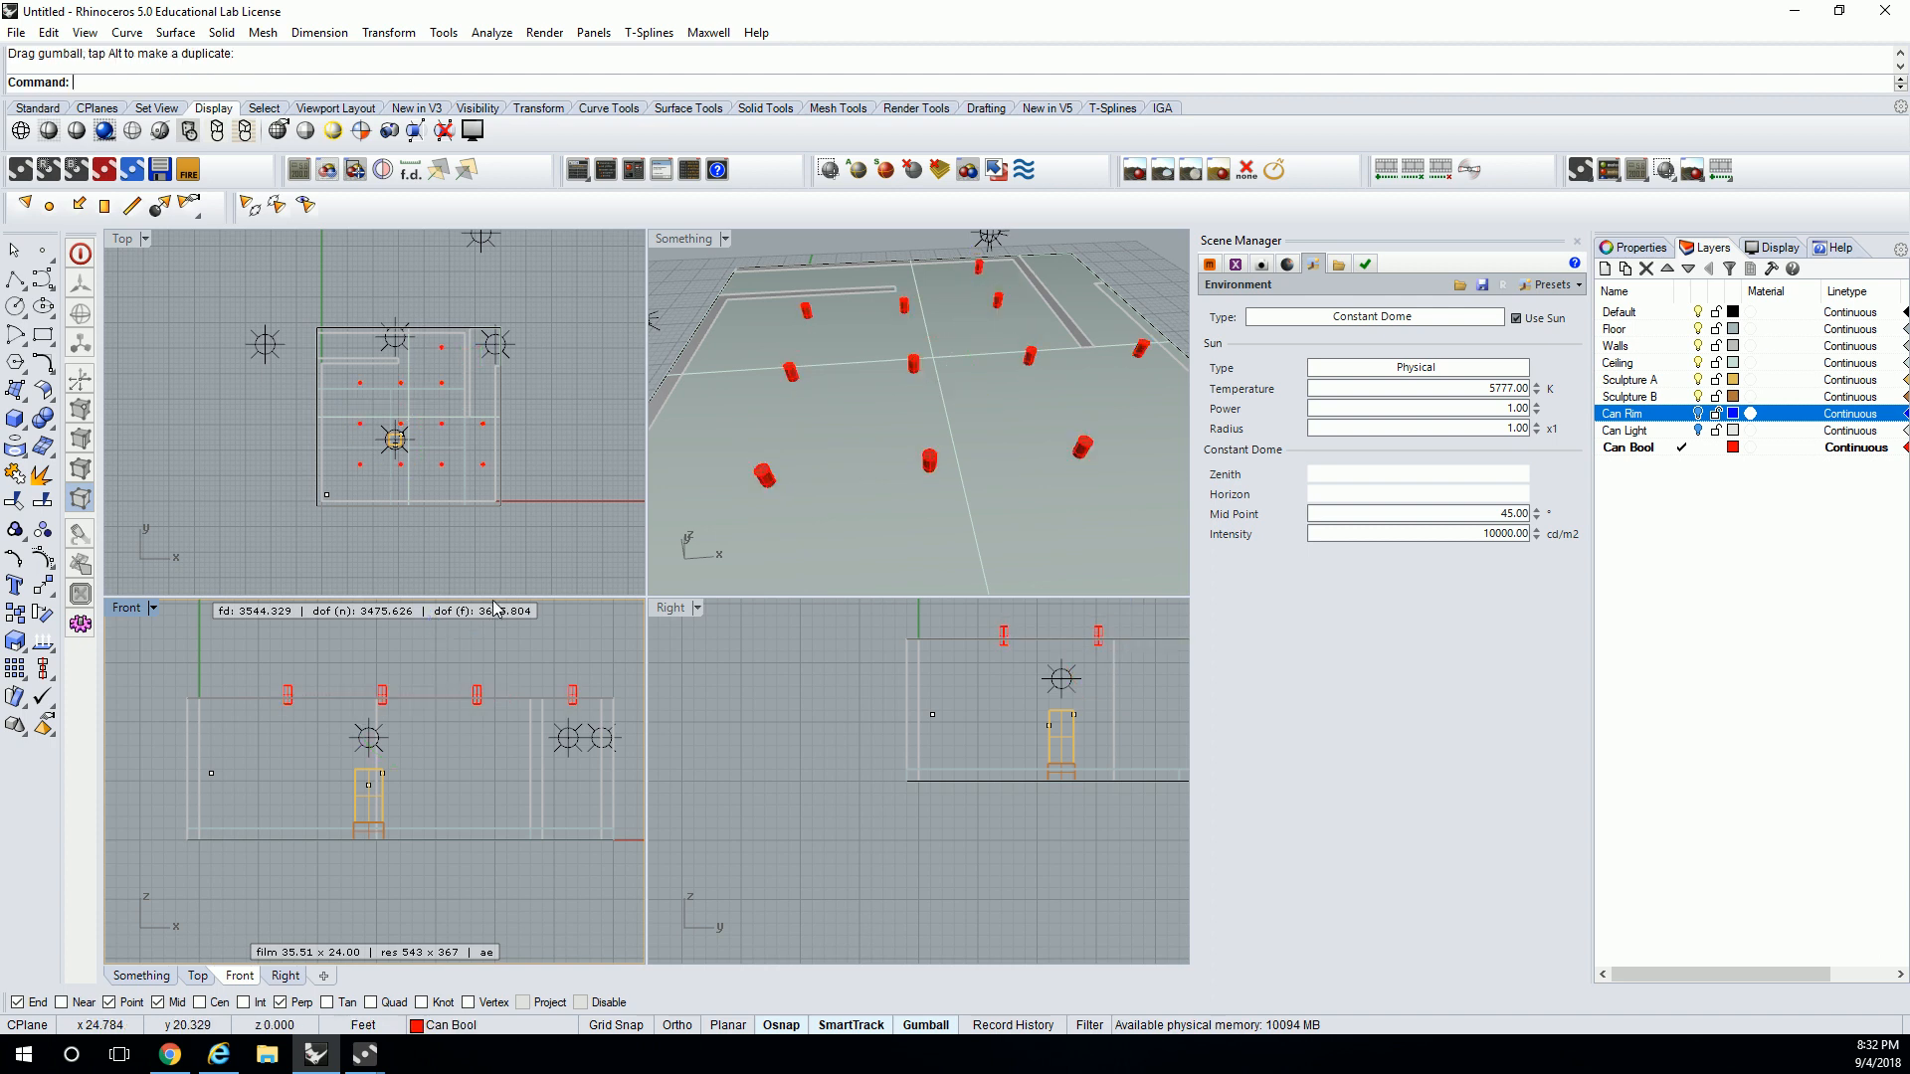
- Try trimming the ceiling surface with the twelve cylinders as cutting objects, and undo the trim
text(trim)
key(Return)
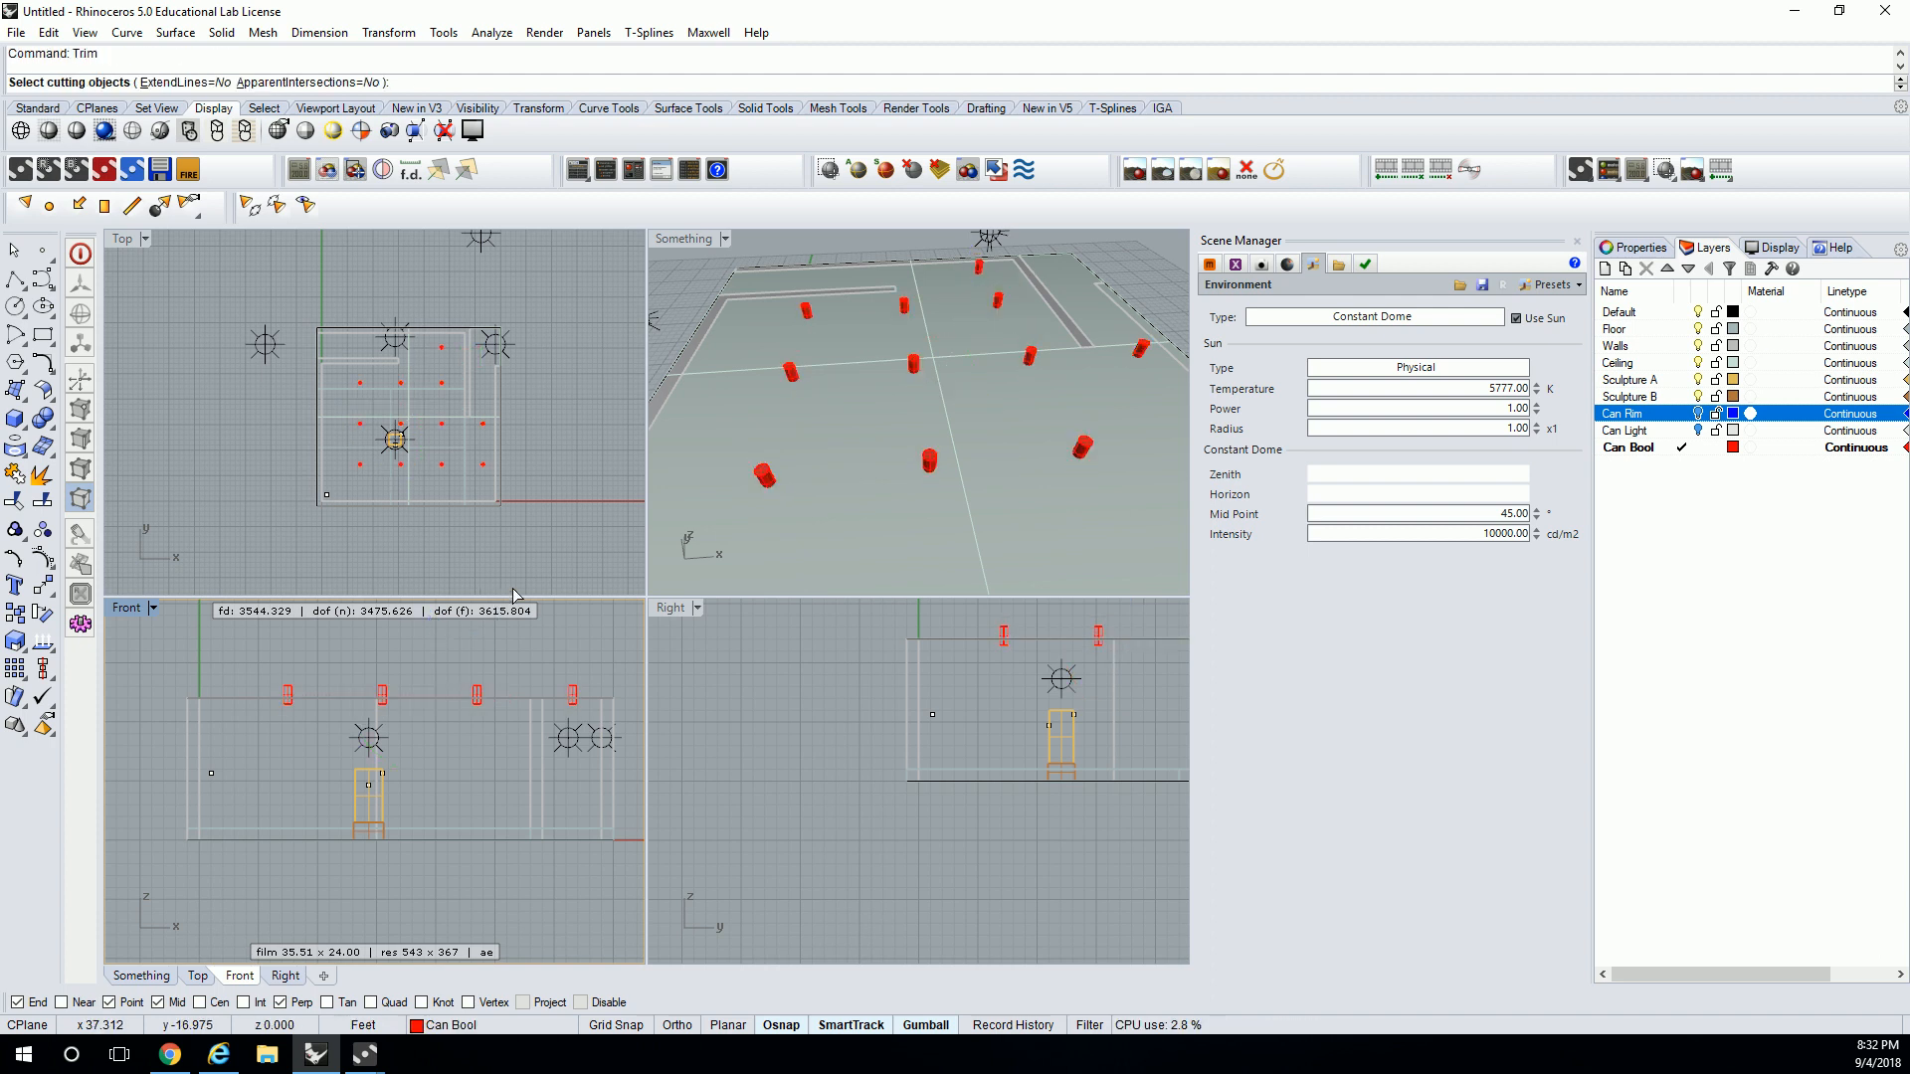
click(281, 695)
key(Return)
click(408, 699)
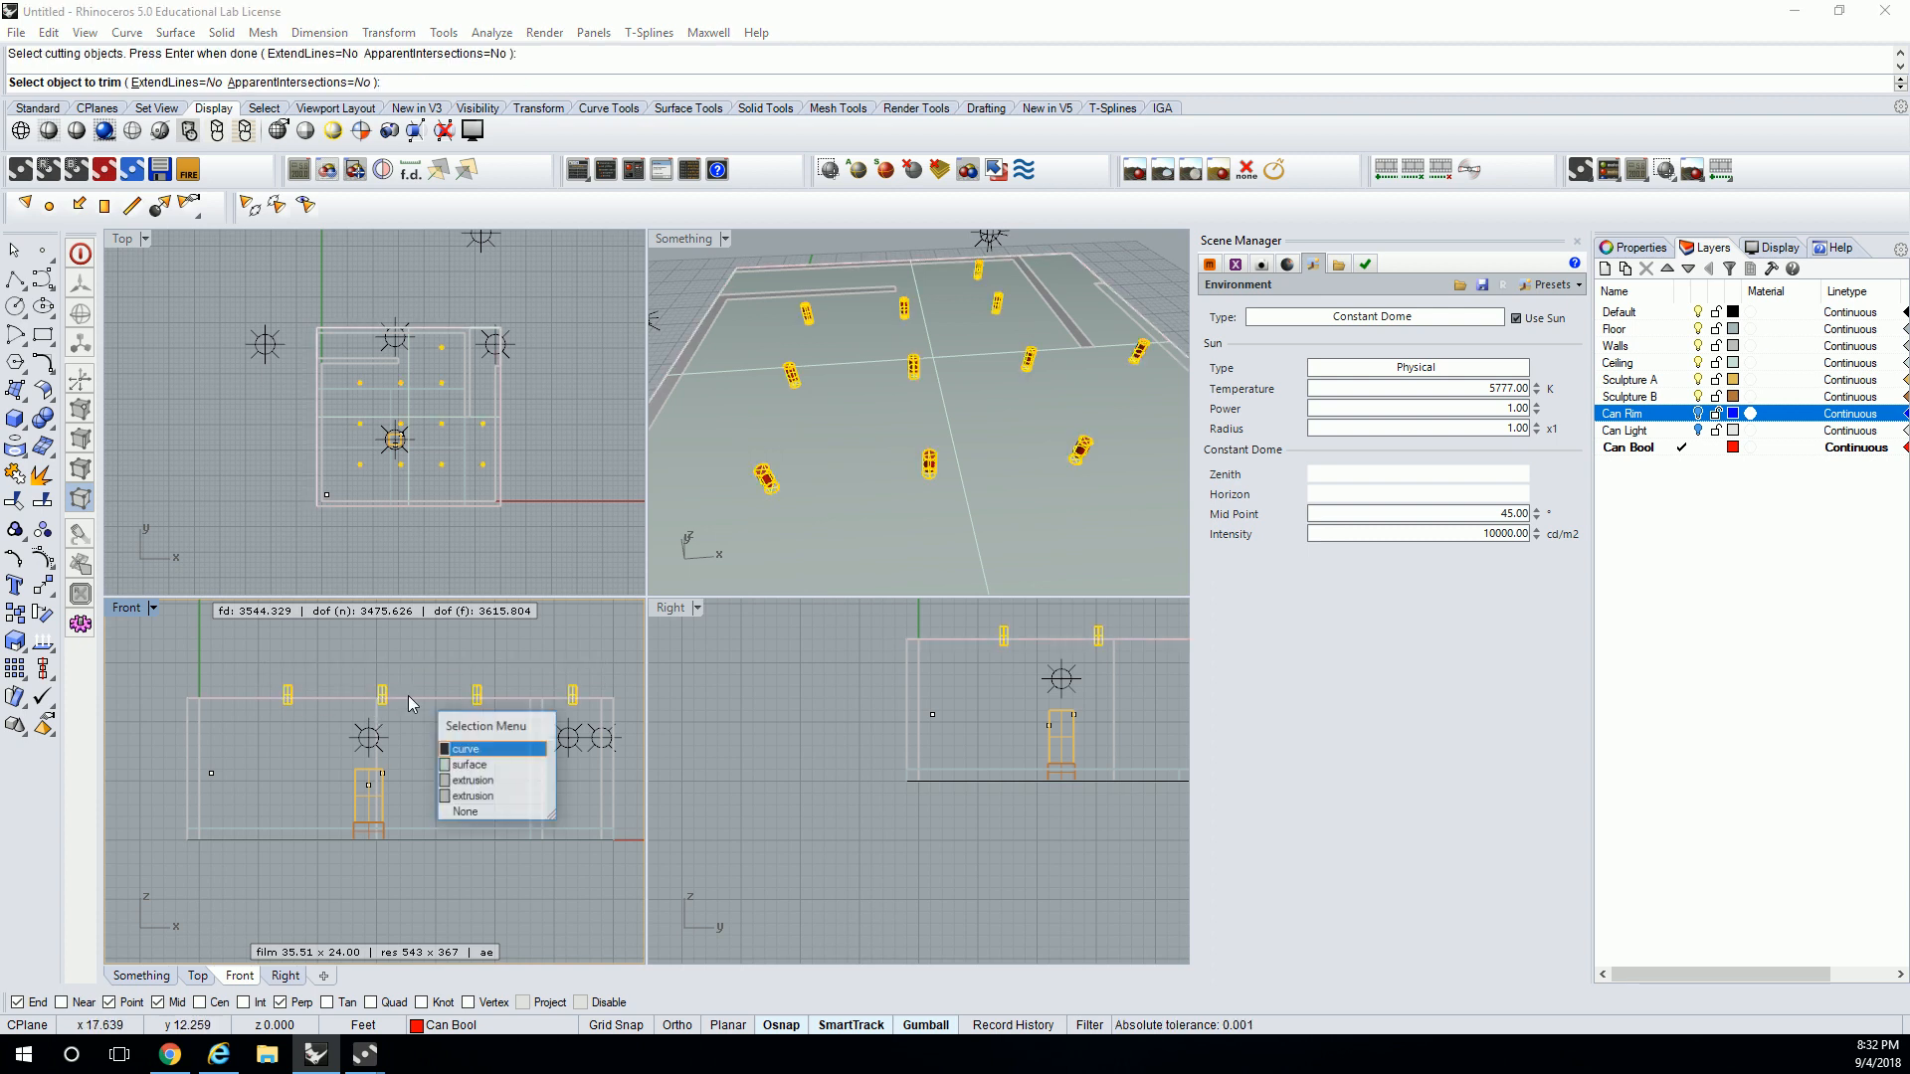
click(482, 766)
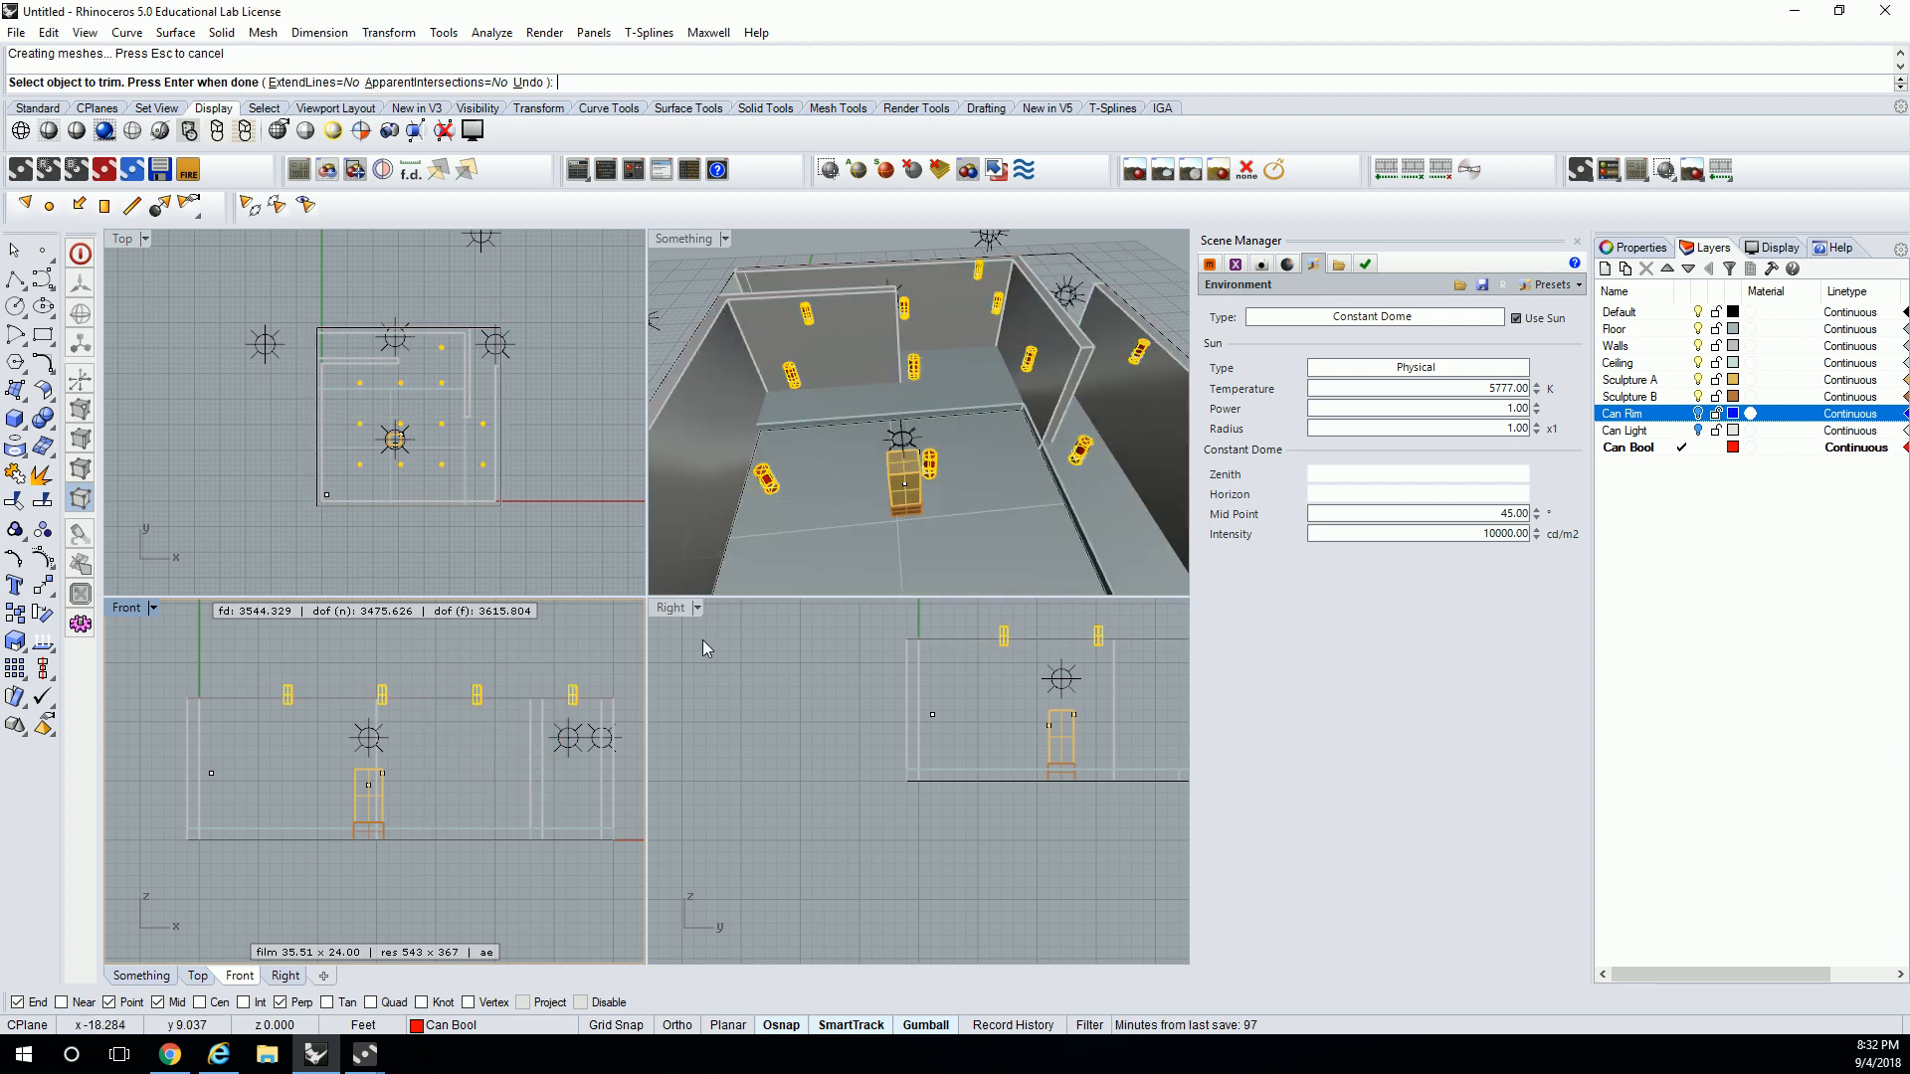
key(ctrl+z)
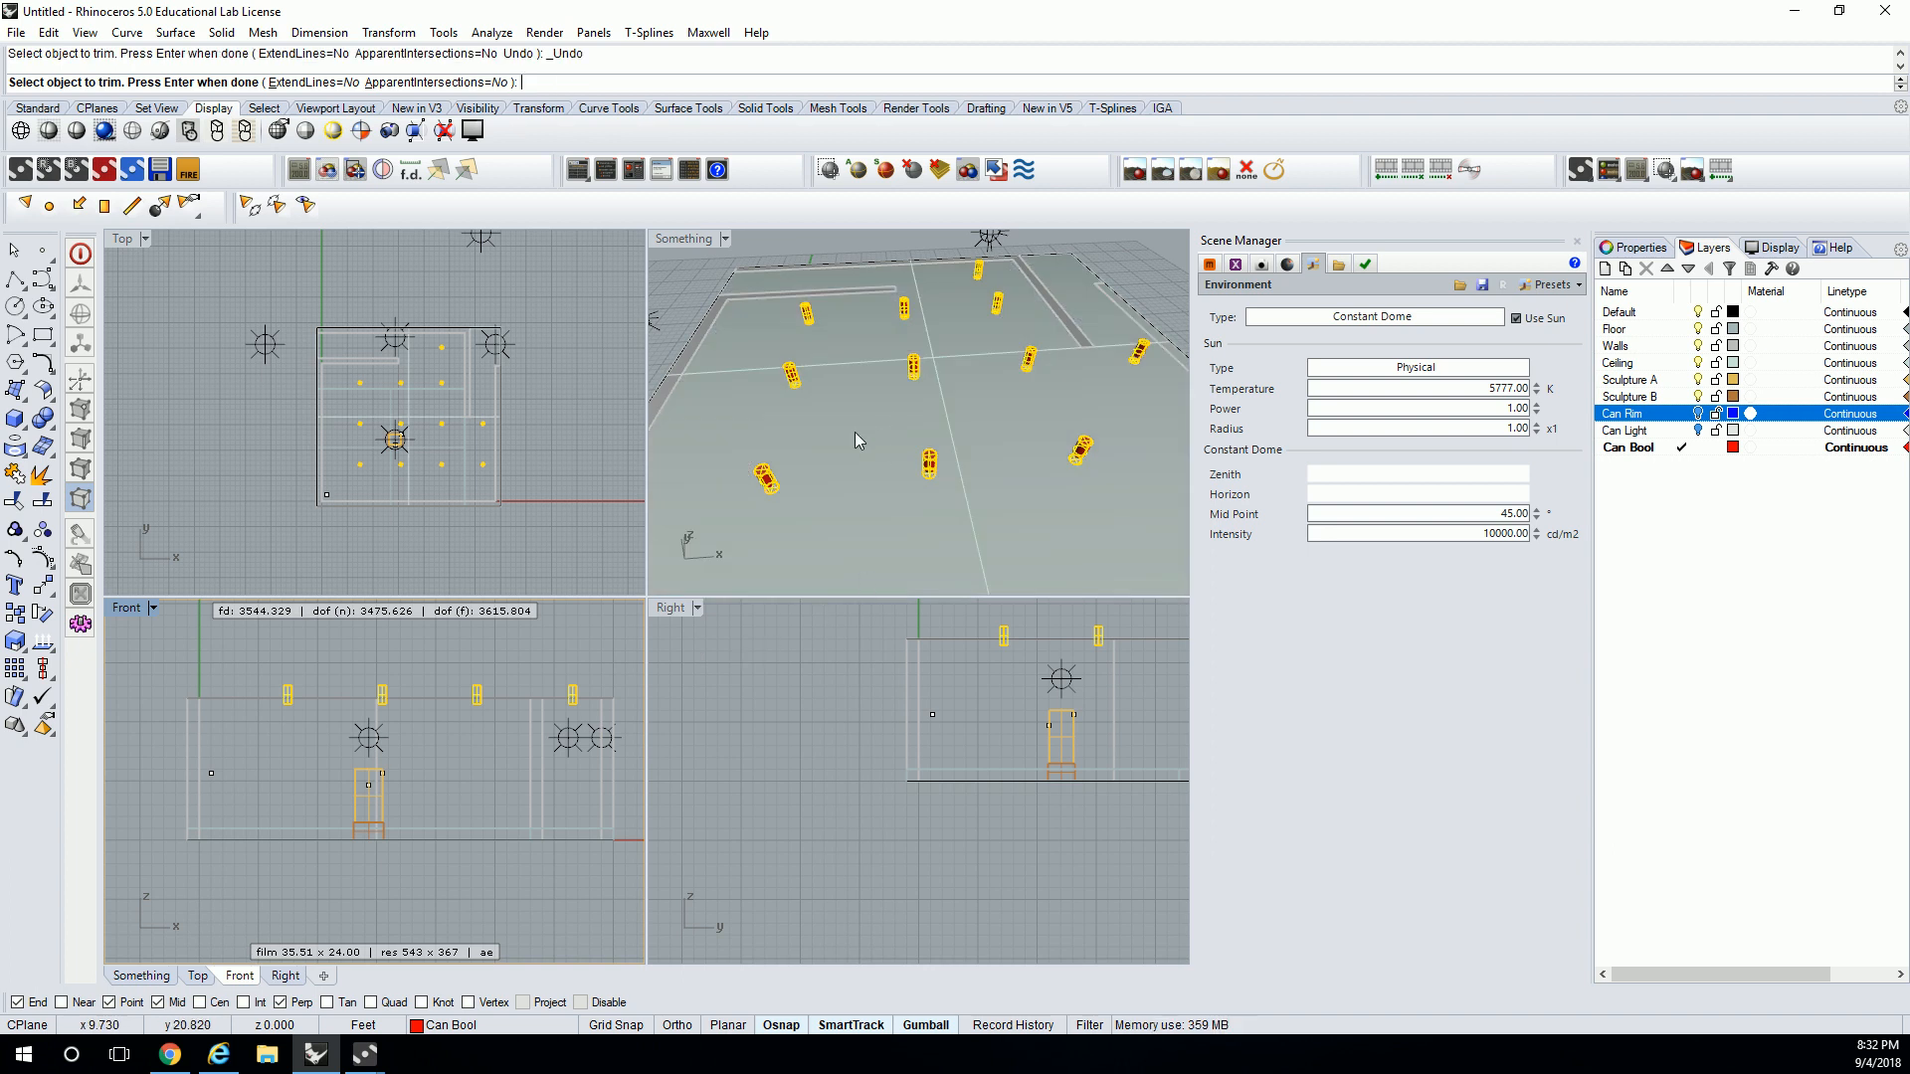
right_click(899, 477)
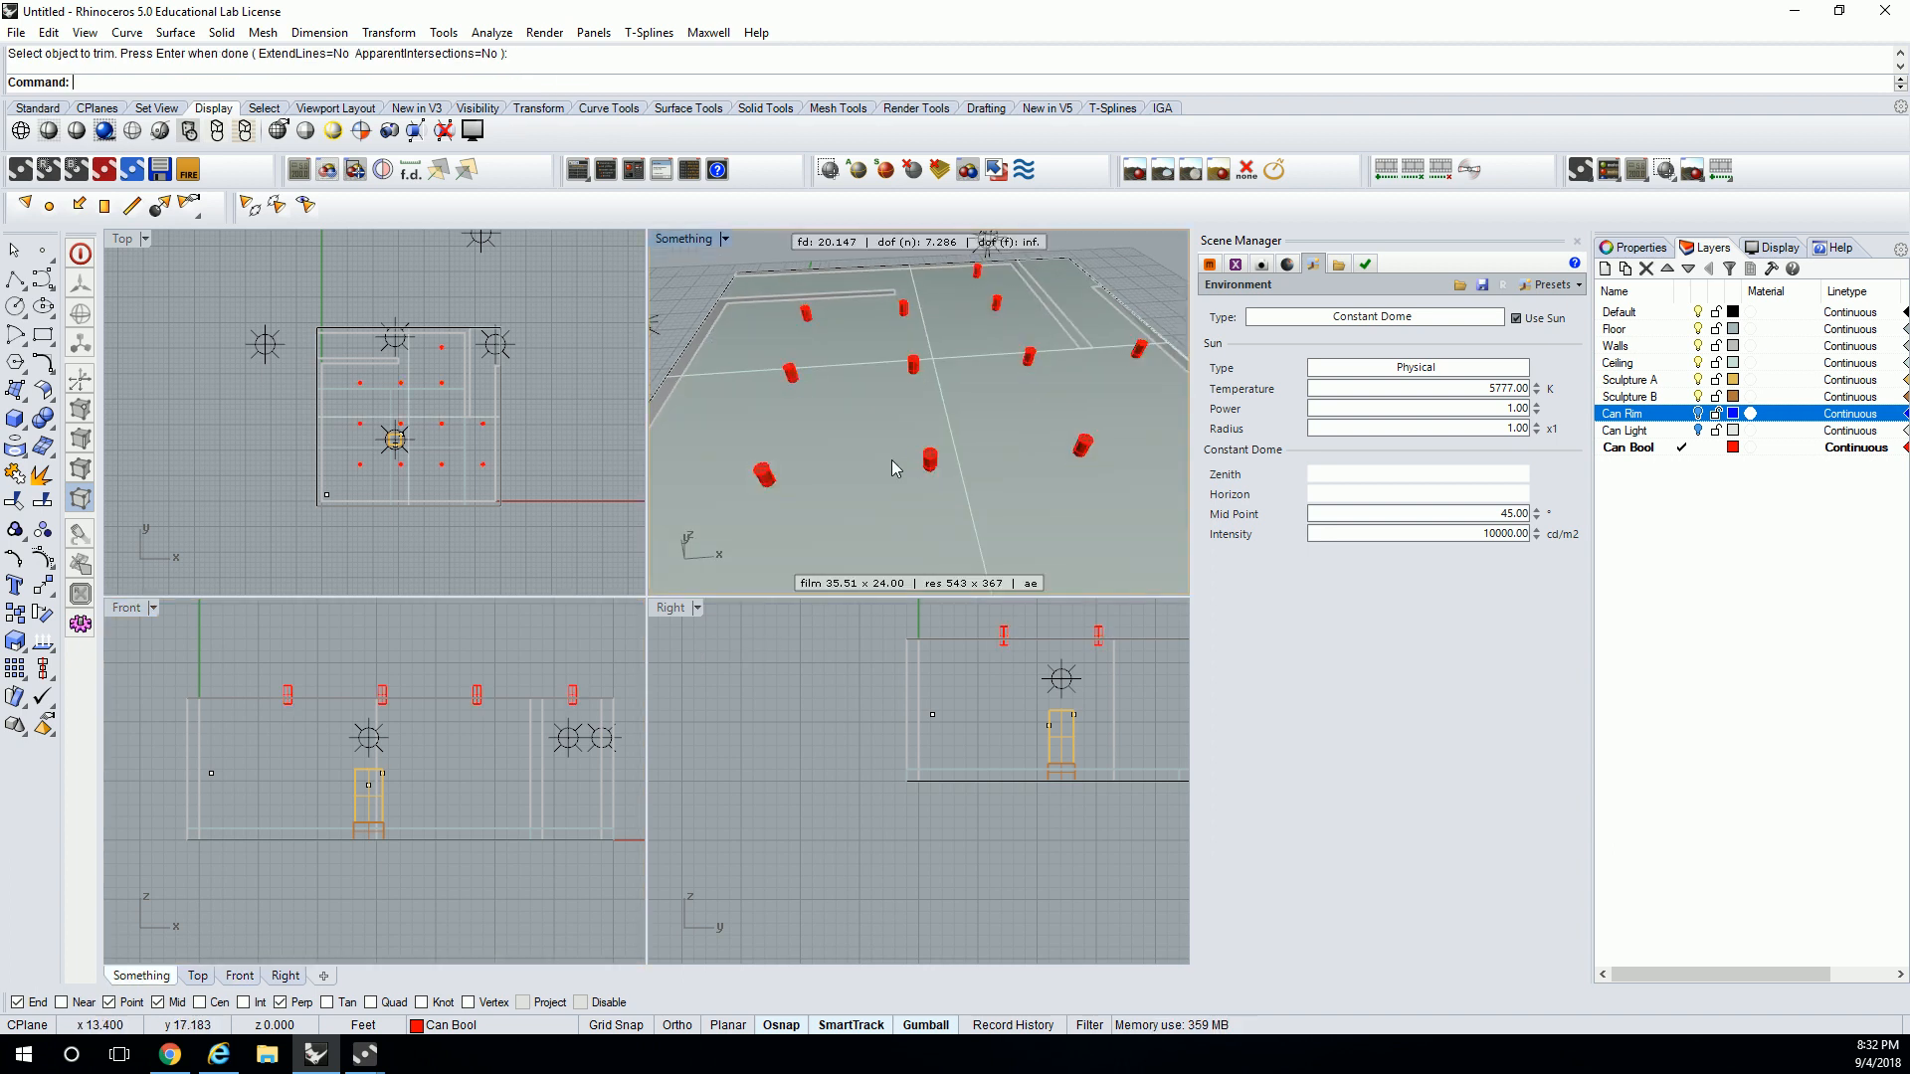
- Extrude the ceiling surface into a solid slab with an extrusion distance of 1
click(886, 461)
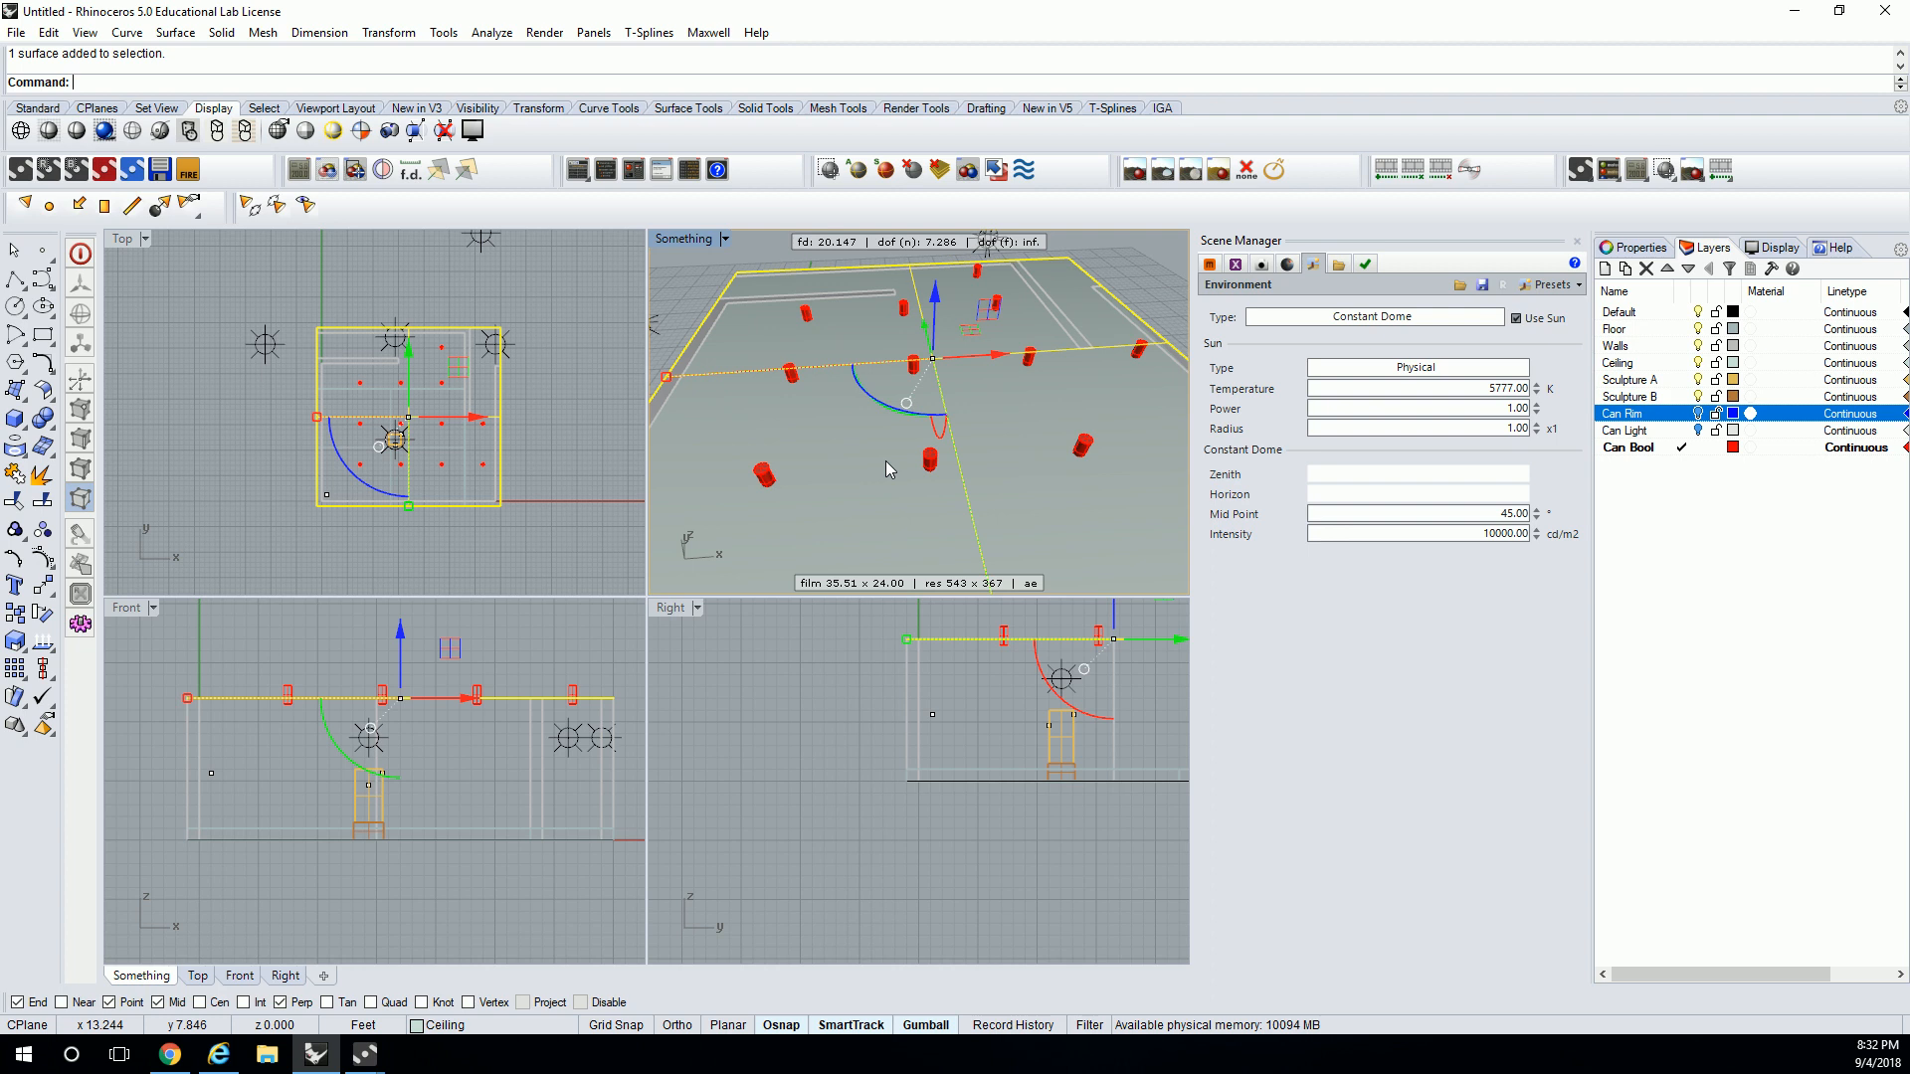
text(ExtrudeSrf)
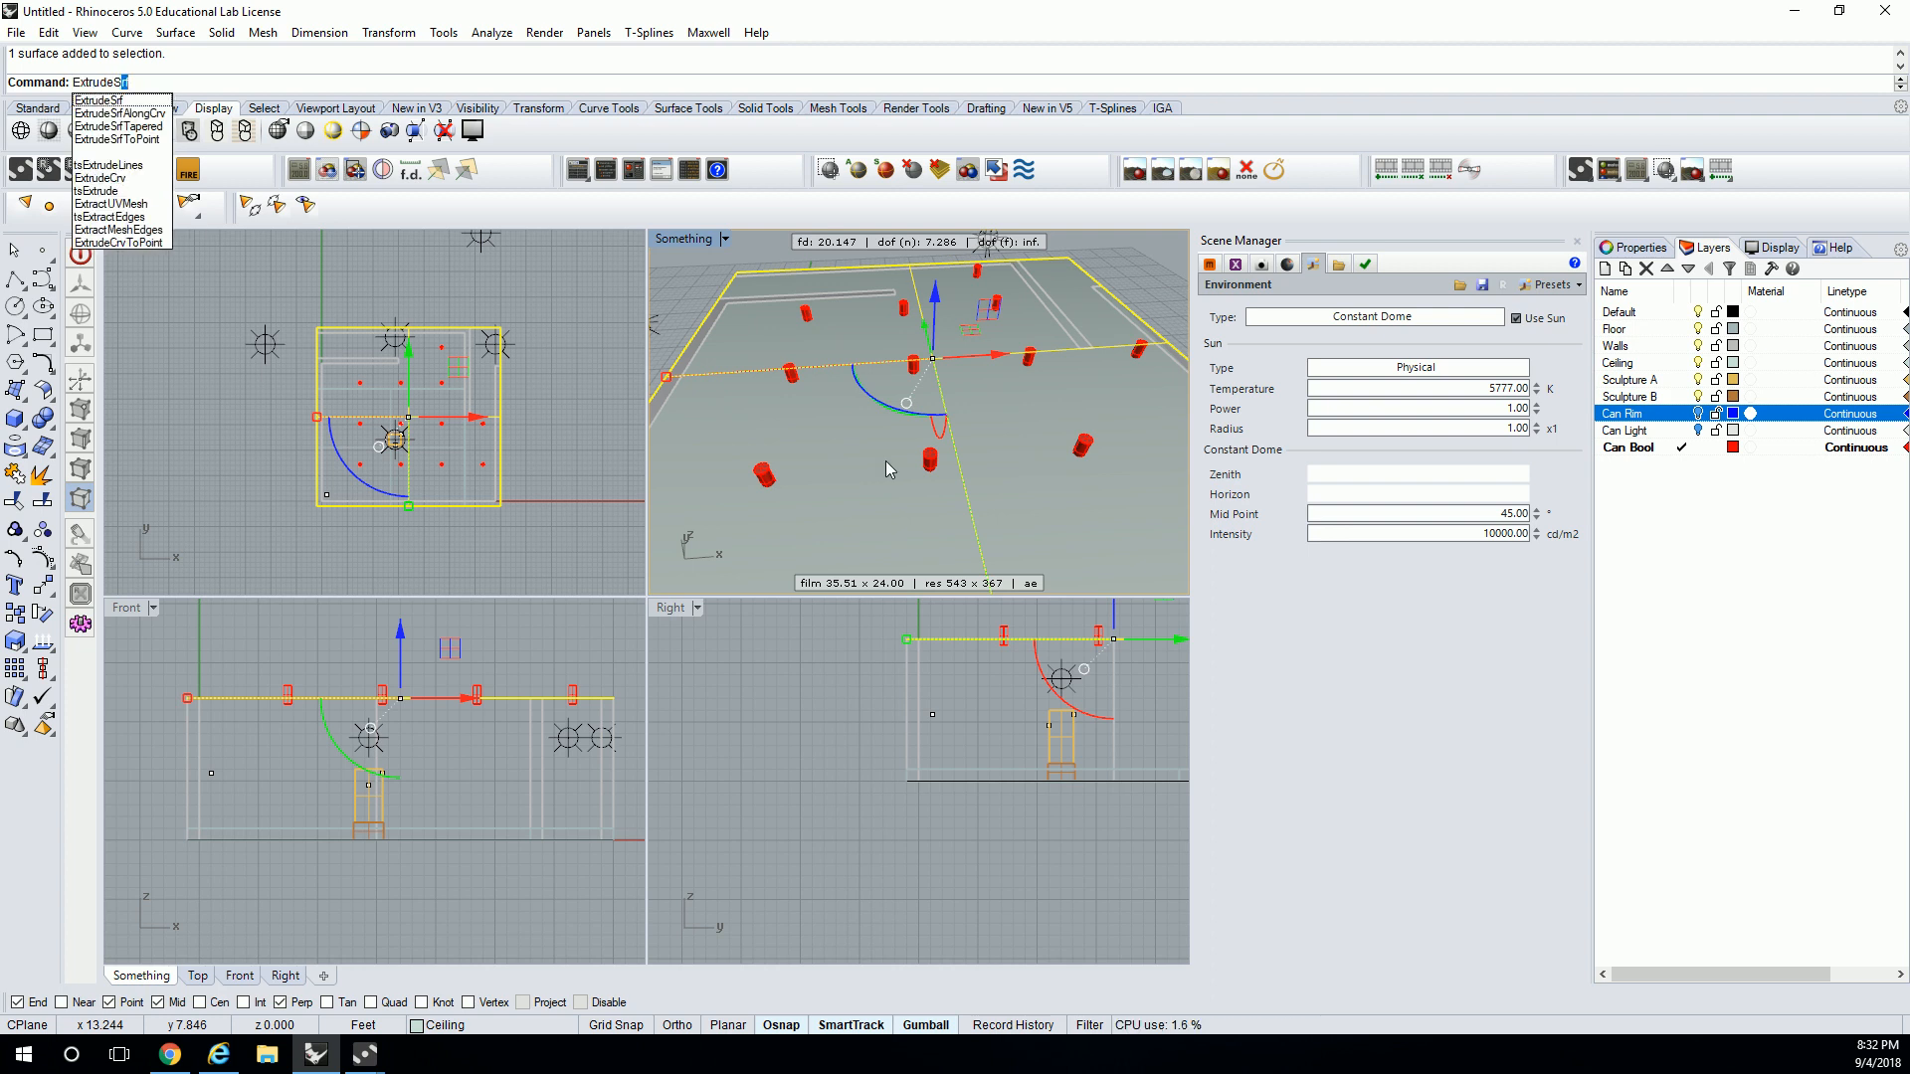
key(Return)
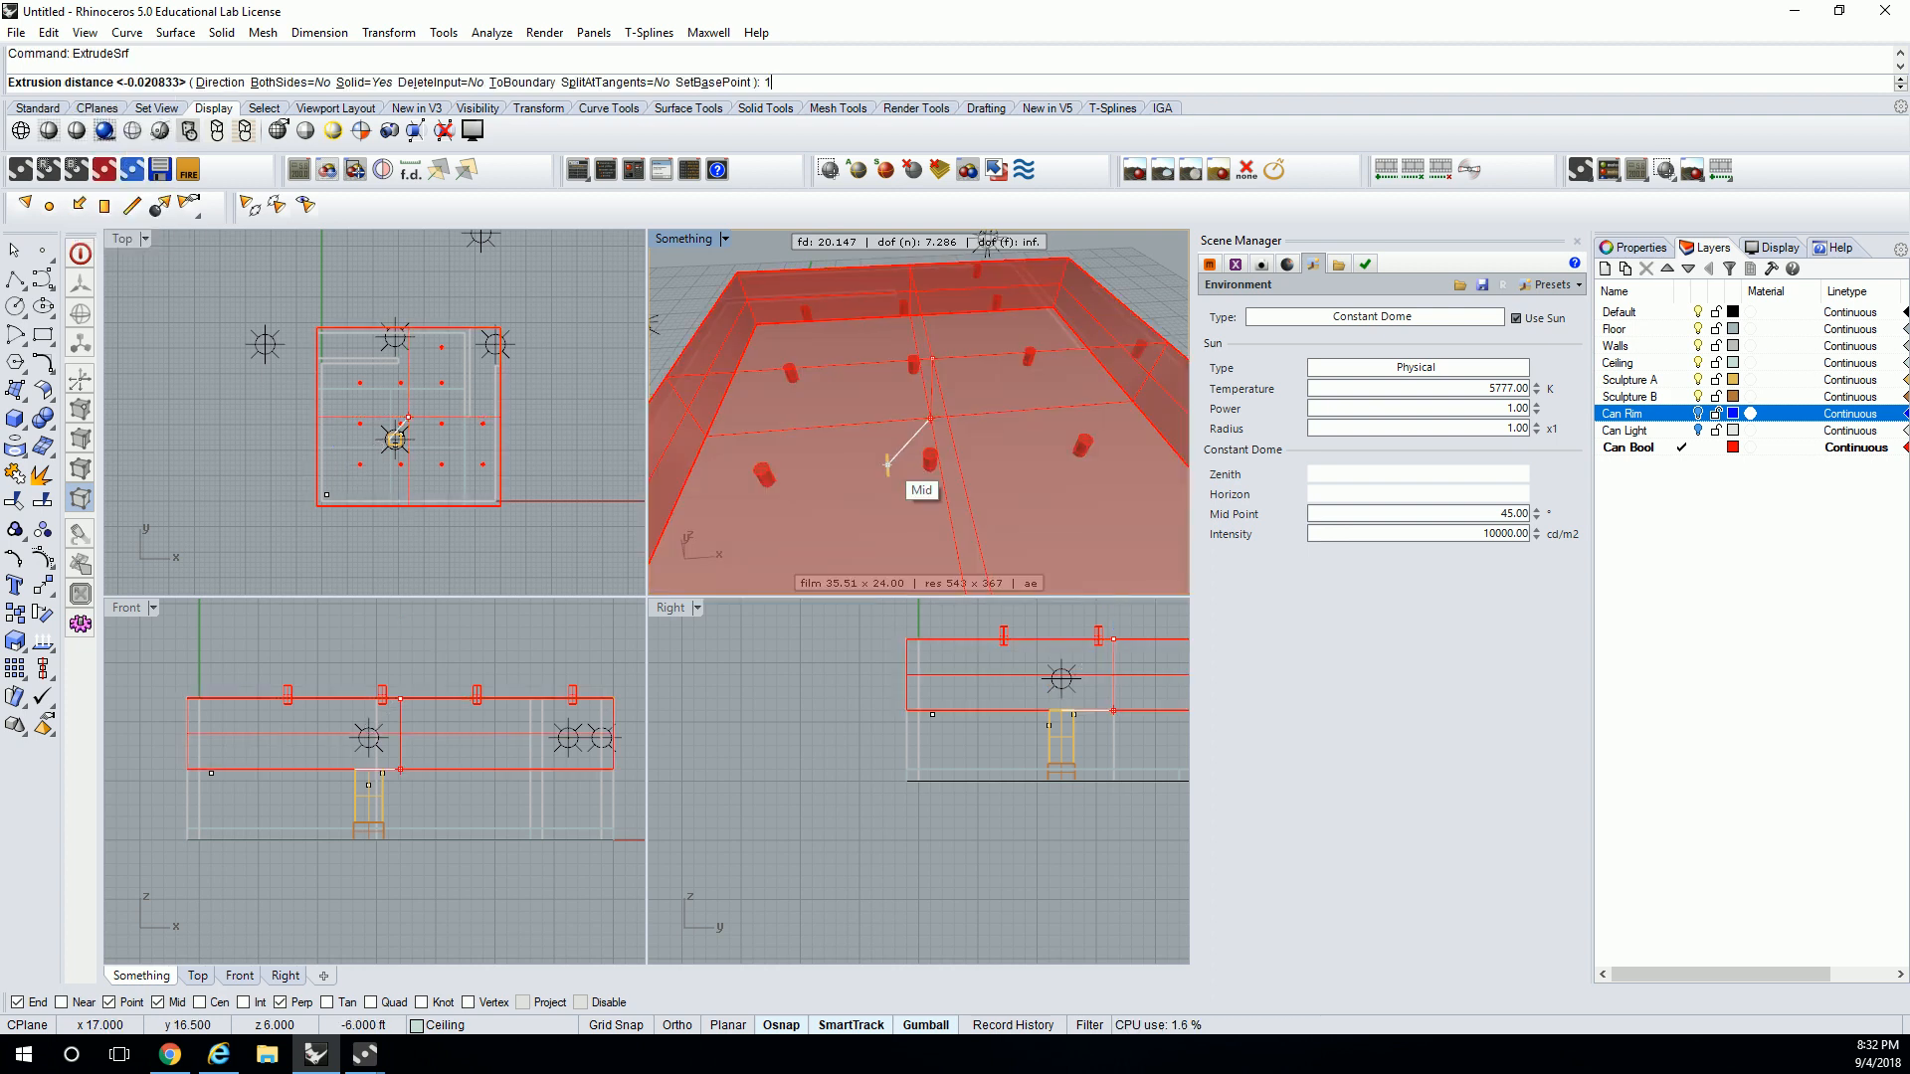
text(1)
key(Return)
- Select the extruded ceiling slab polysurface and move it to the Ceiling layer
click(999, 380)
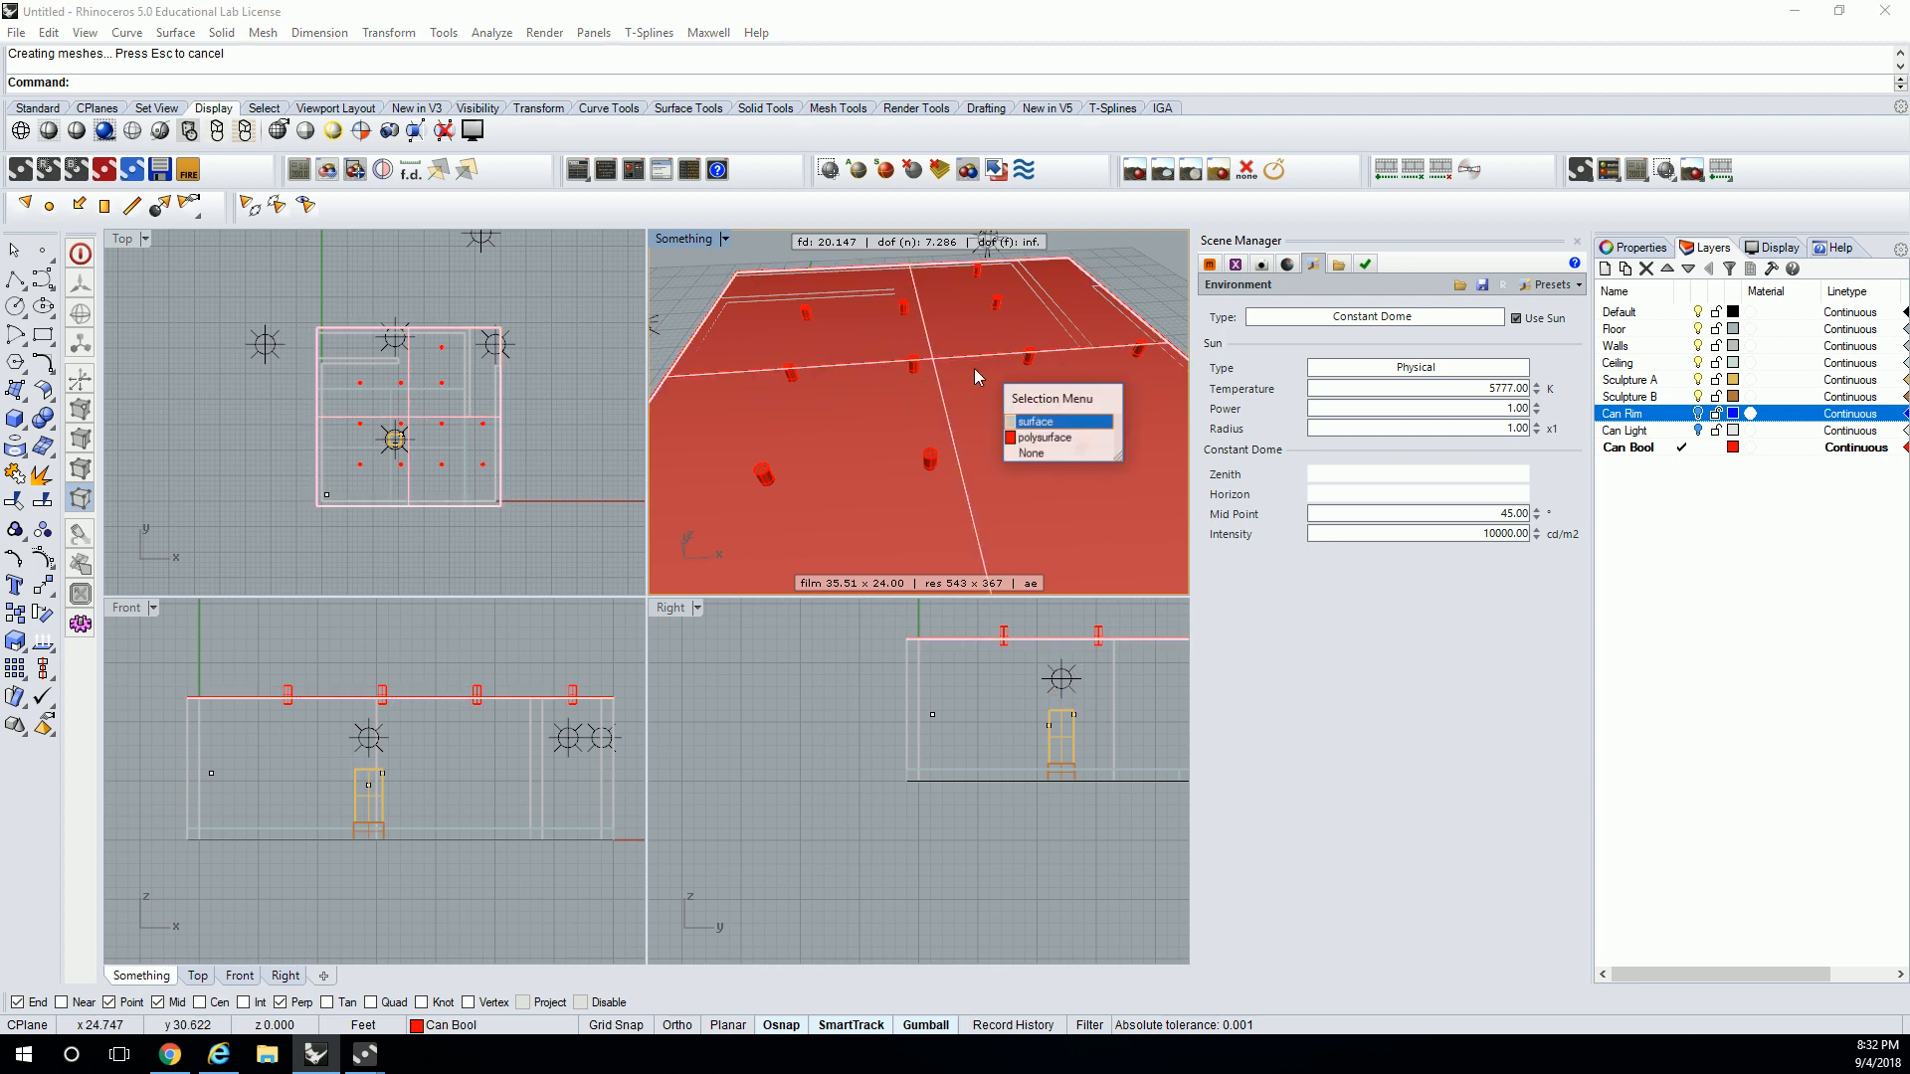
click(1081, 439)
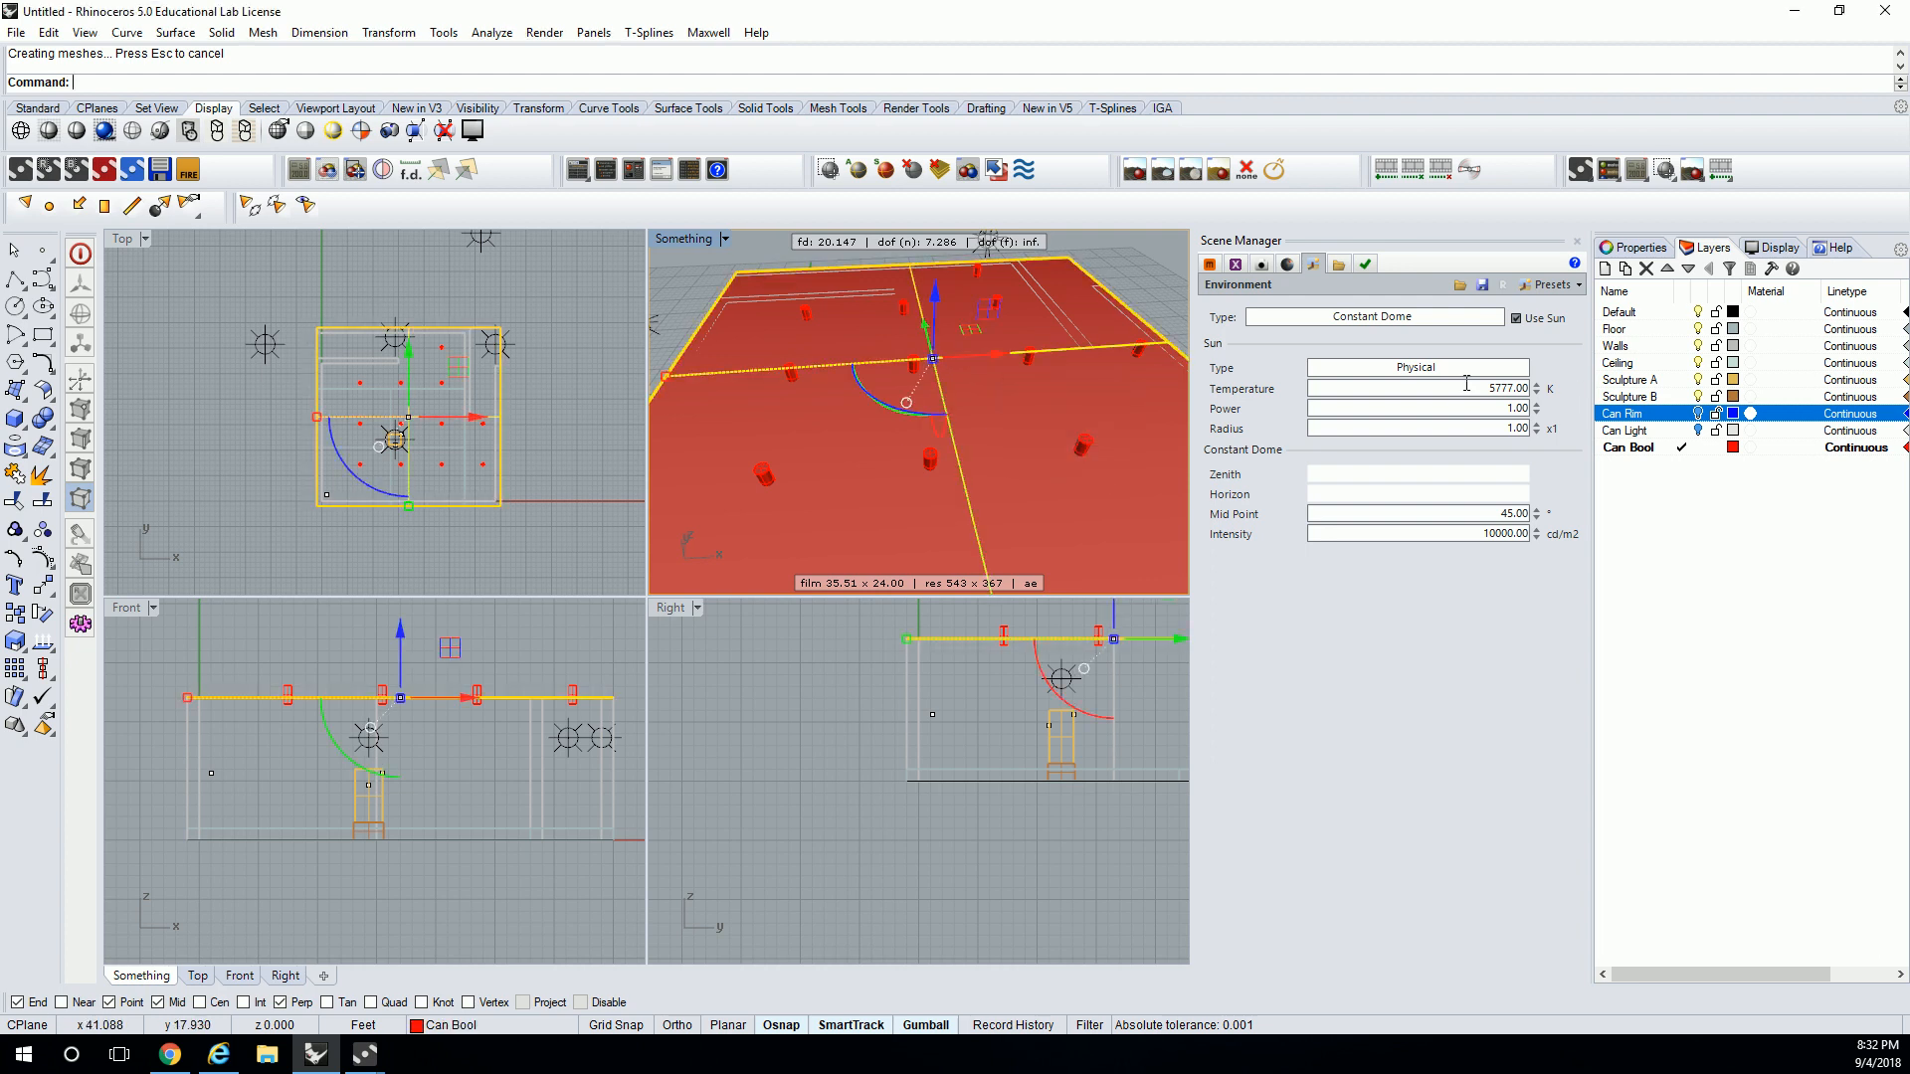
right_click(1667, 367)
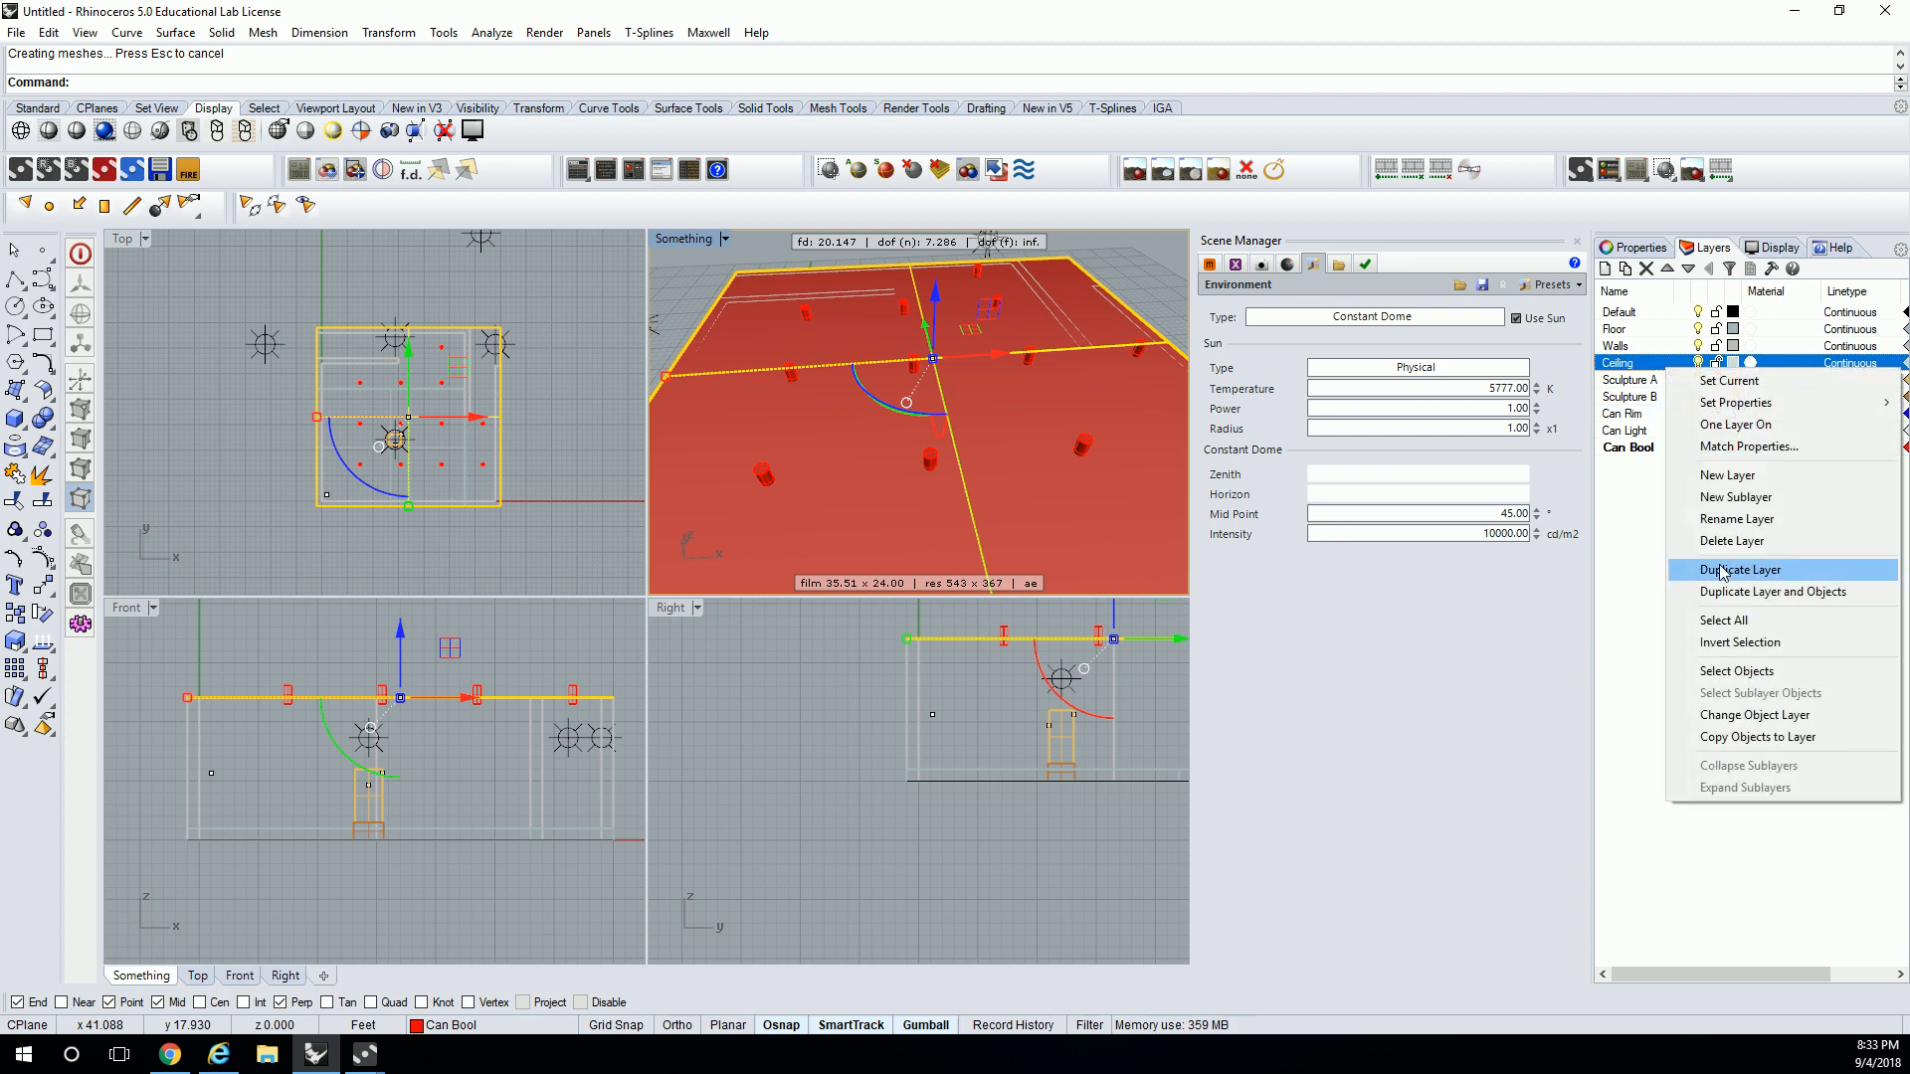
click(1751, 714)
key(Escape)
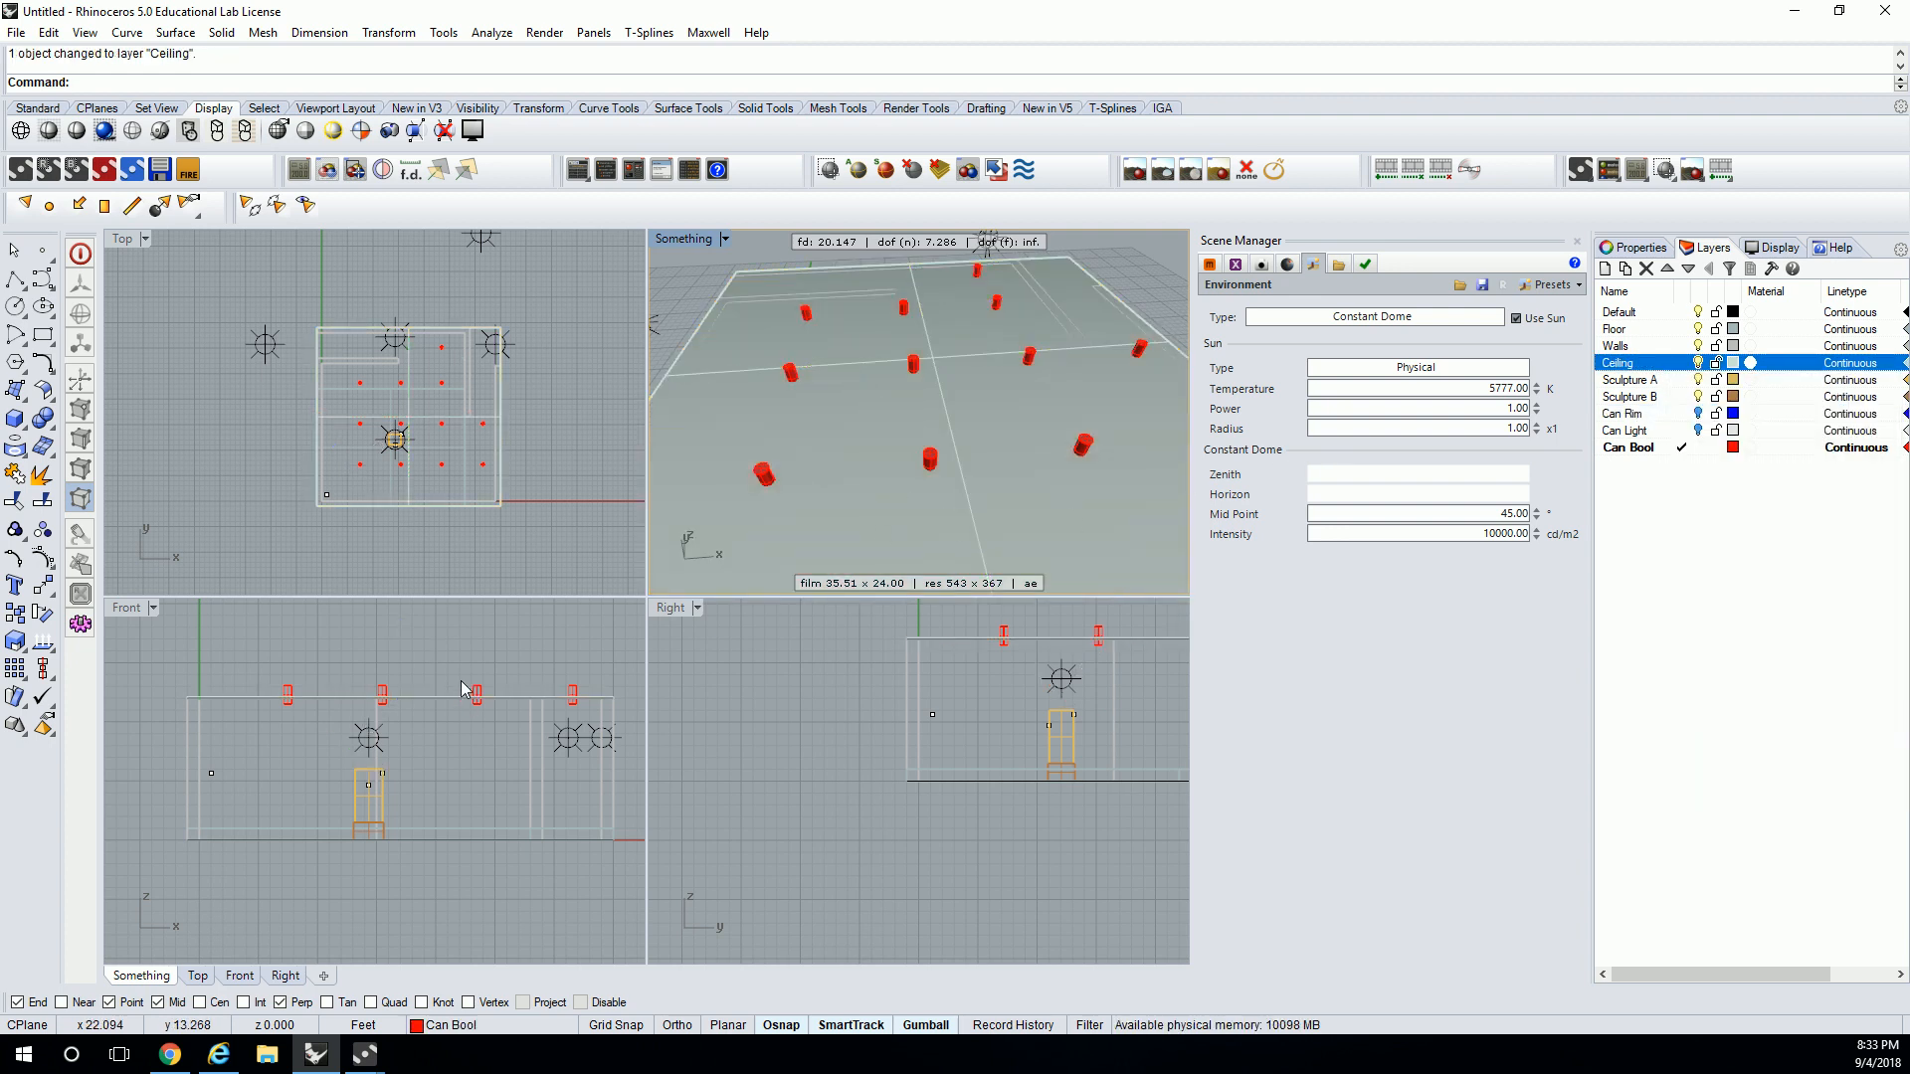
- Subtract the twelve Can Bool cylinders from the ceiling slab with BooleanDifference, deleting the input cylinders
text(BooleanDifference)
key(Return)
click(416, 419)
click(435, 423)
click(468, 482)
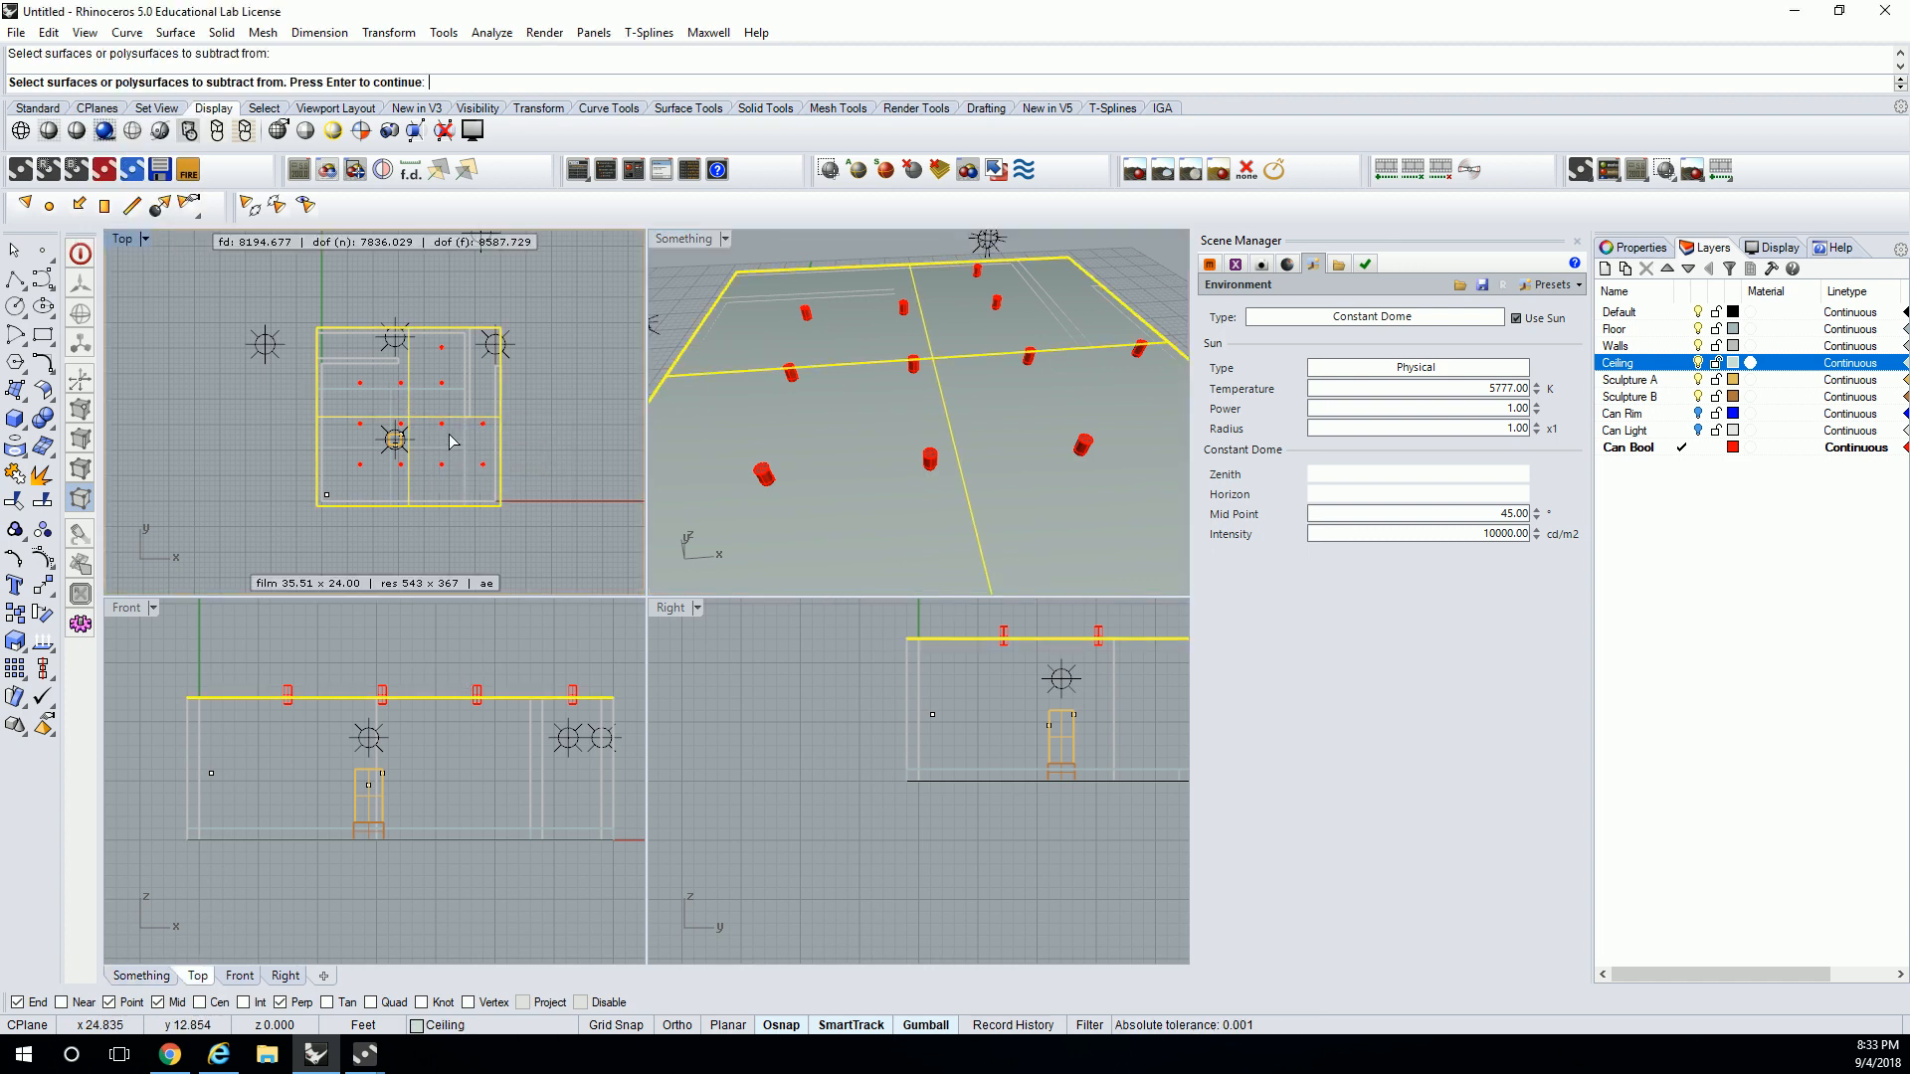
key(Return)
drag(602, 642, 460, 700)
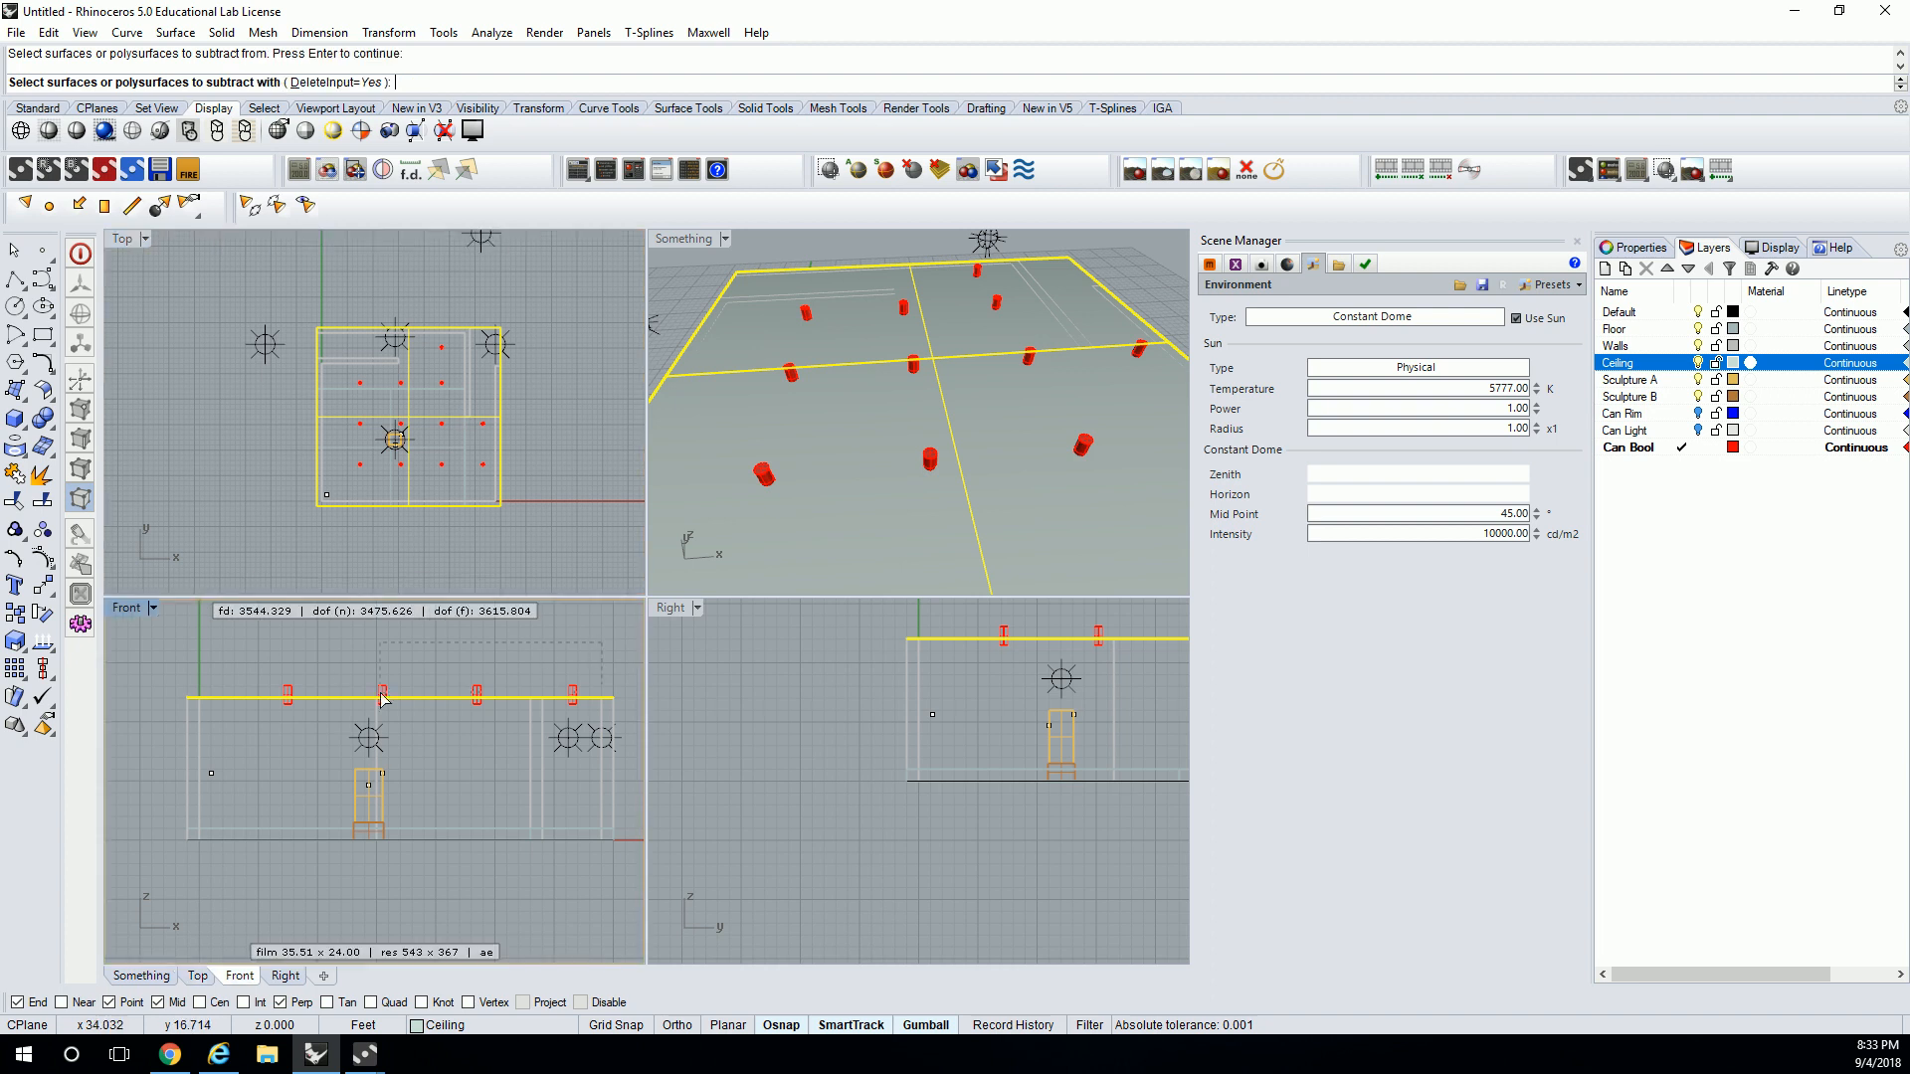
drag(239, 699, 237, 700)
key(Return)
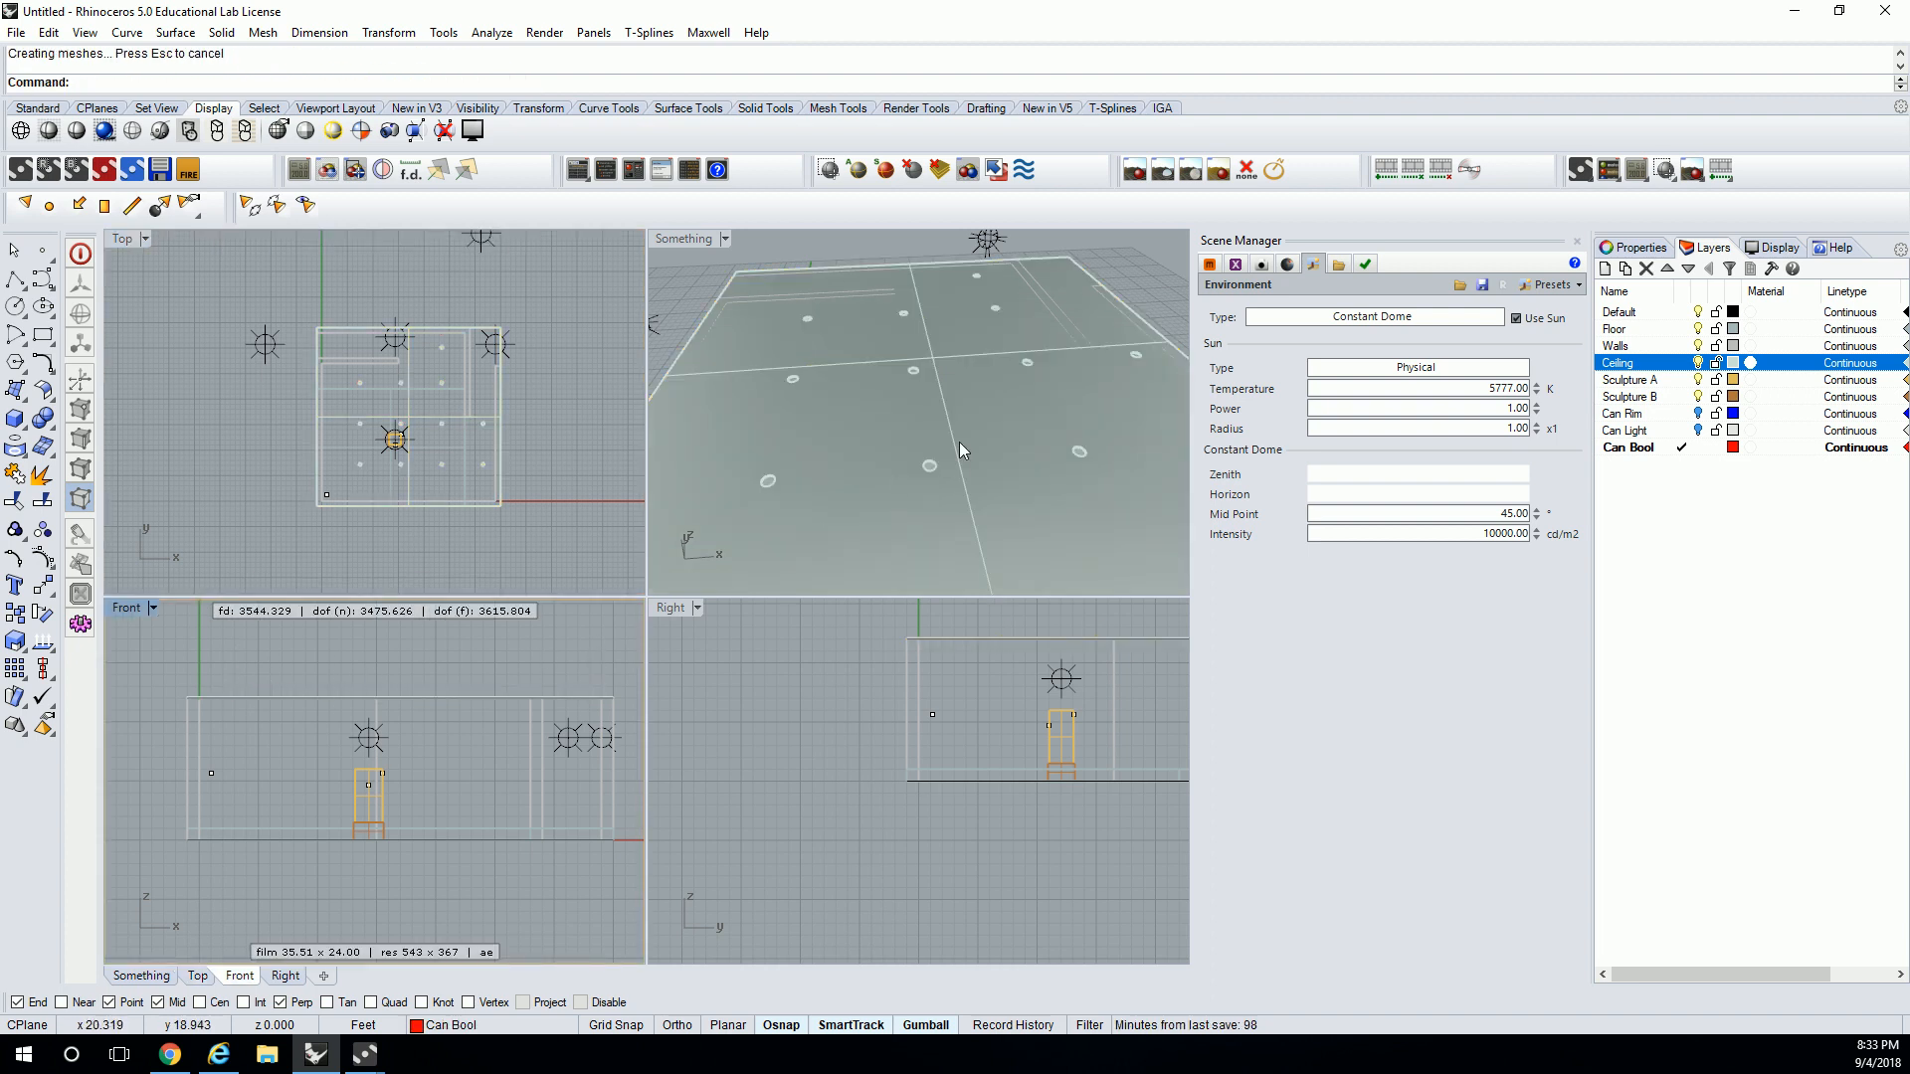
- Delete the original flat ceiling surface covering the openings and turn the Can Rim and Can Light layers back on
scroll(945, 463, up, 8)
click(905, 465)
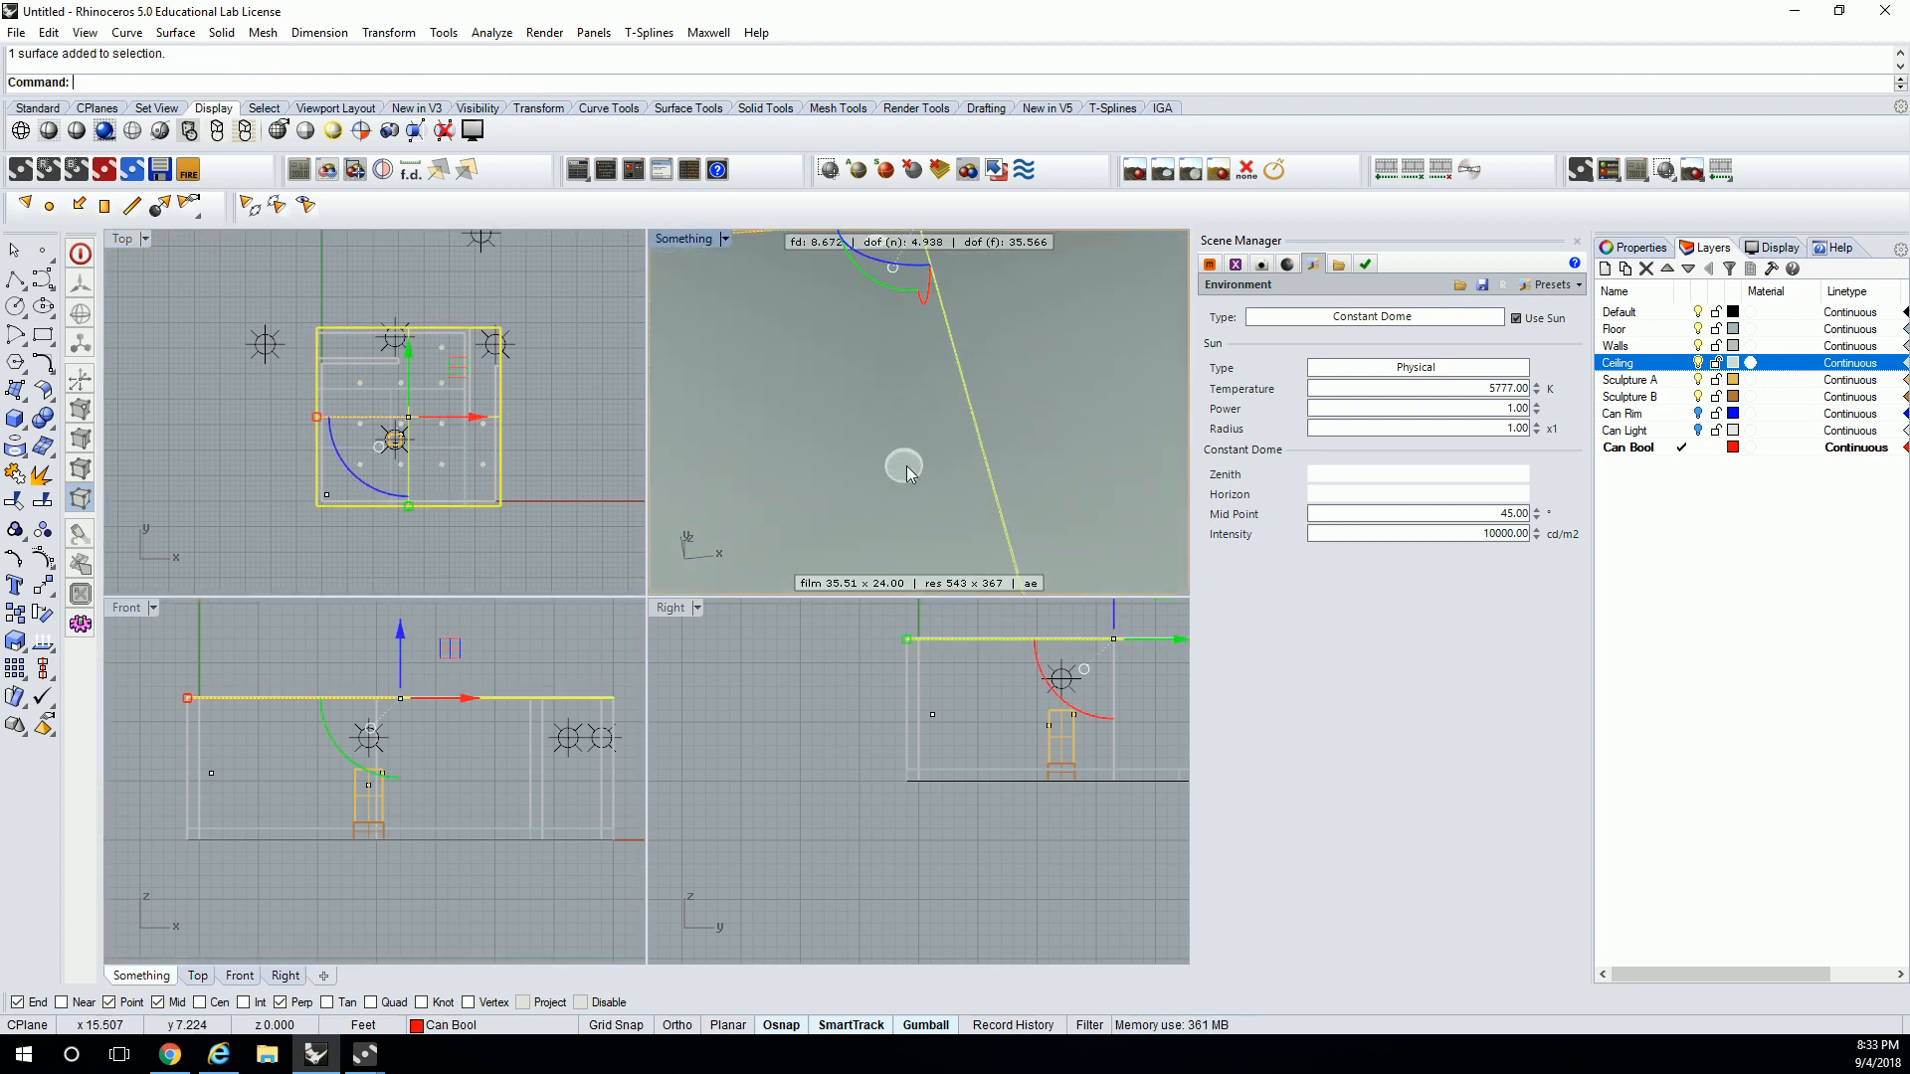
key(Delete)
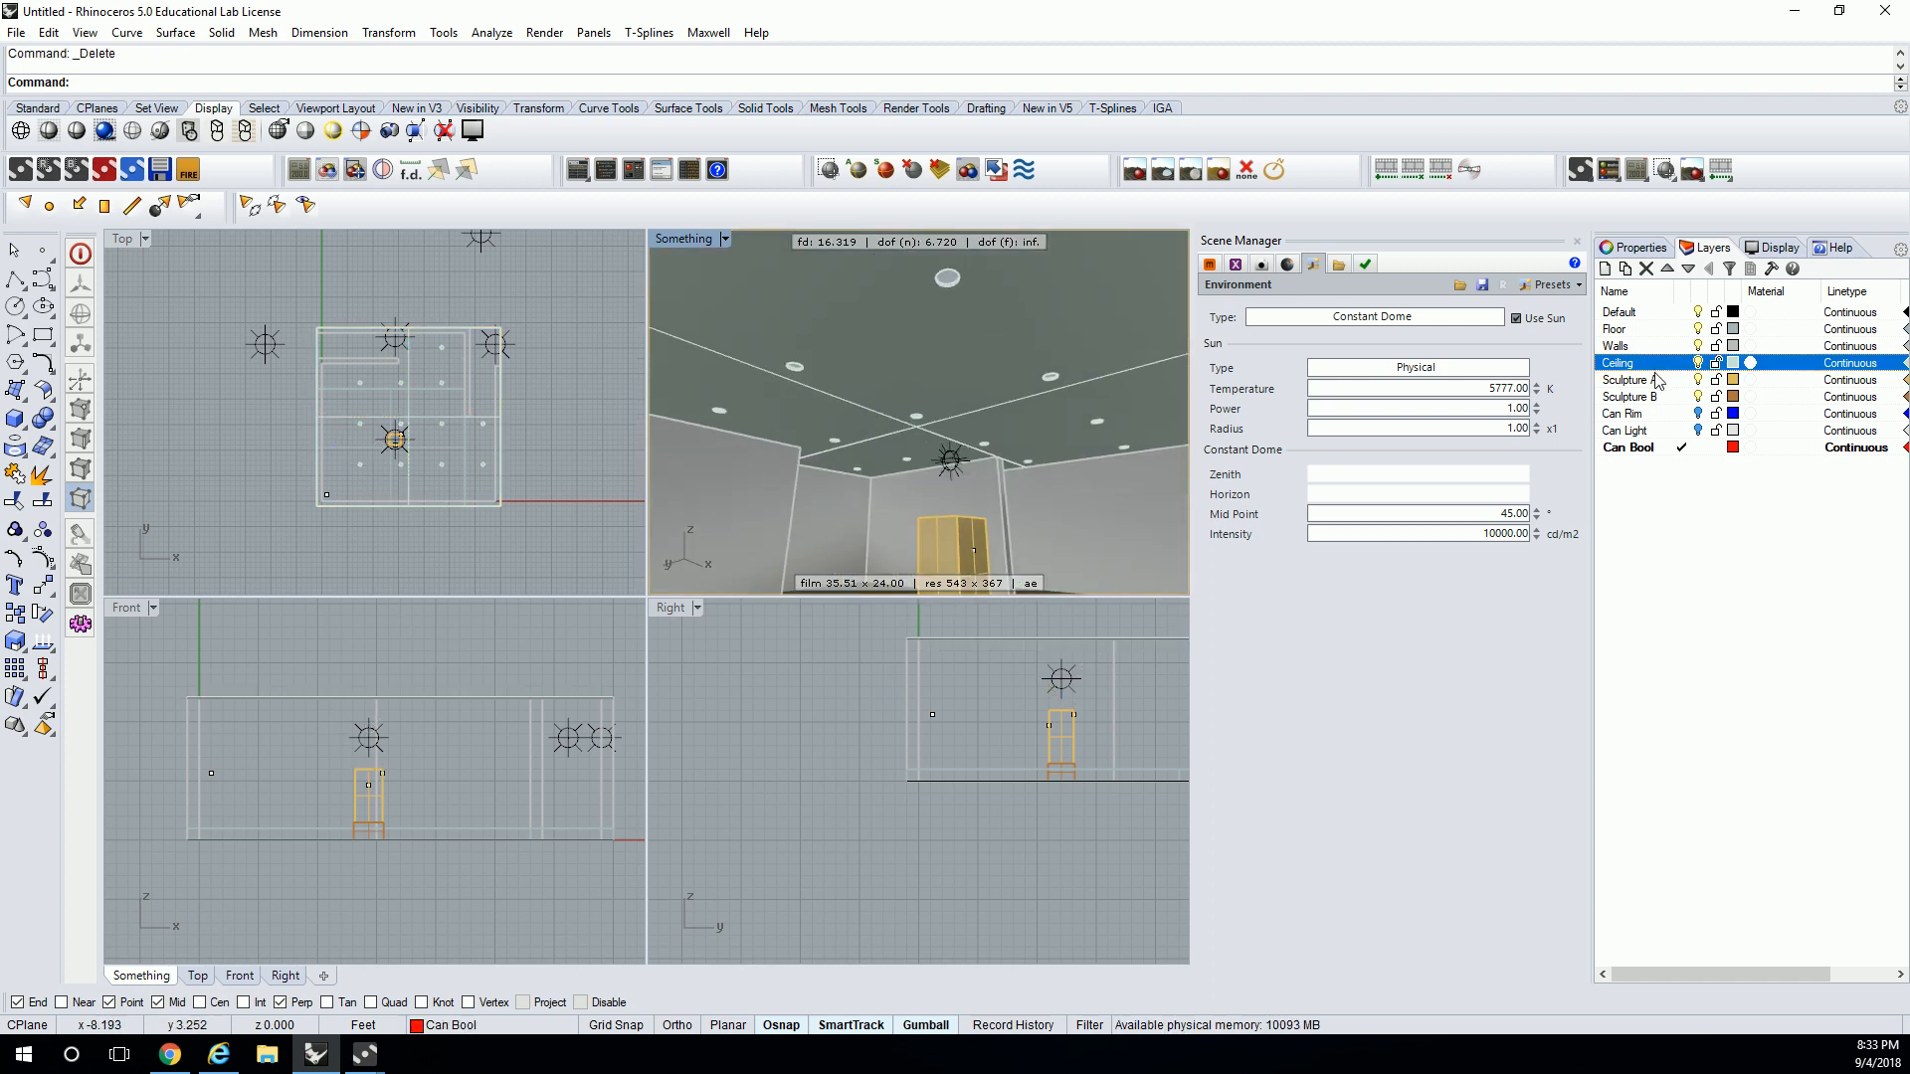
click(1698, 413)
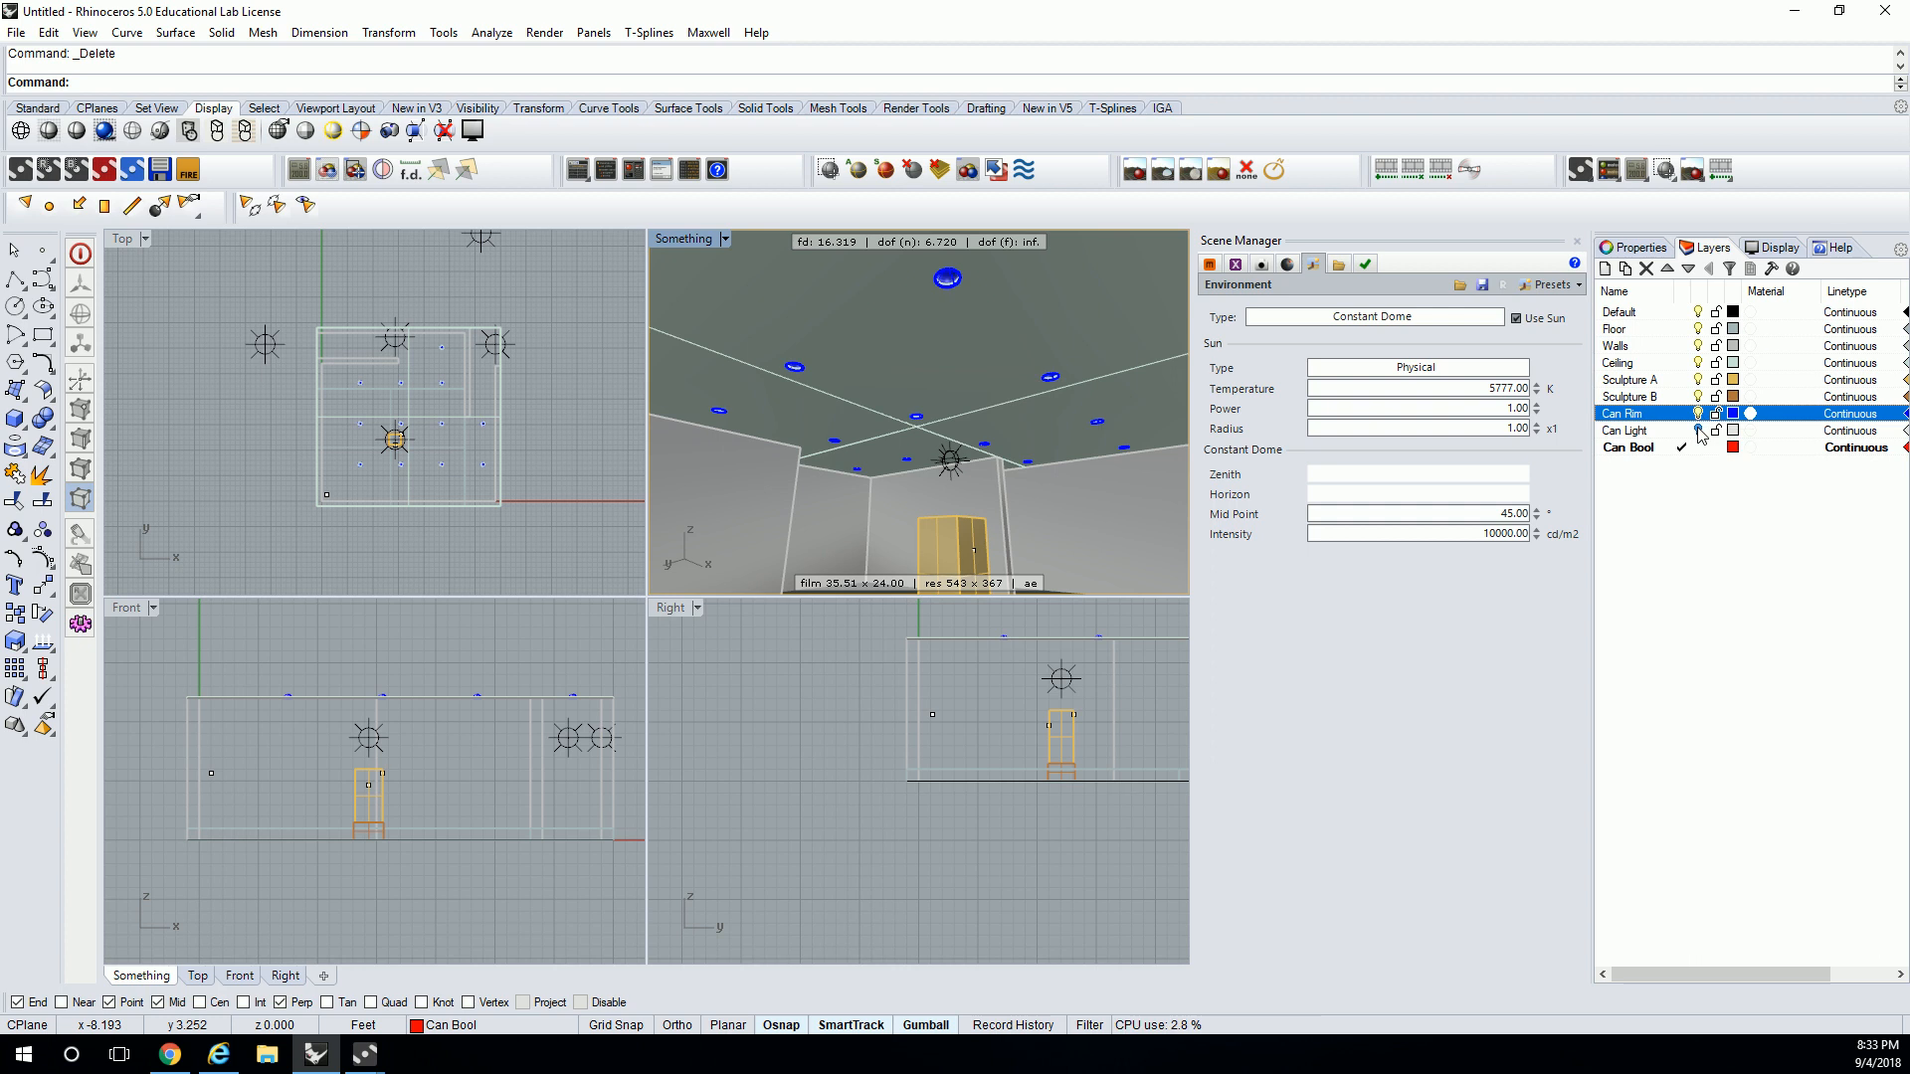
click(1698, 430)
- Examine the can lights and rims in the ceiling openings from inside the gallery, with the perspective view maximized
shift+right_drag(1006, 300, 1020, 330)
scroll(975, 330, up, 5)
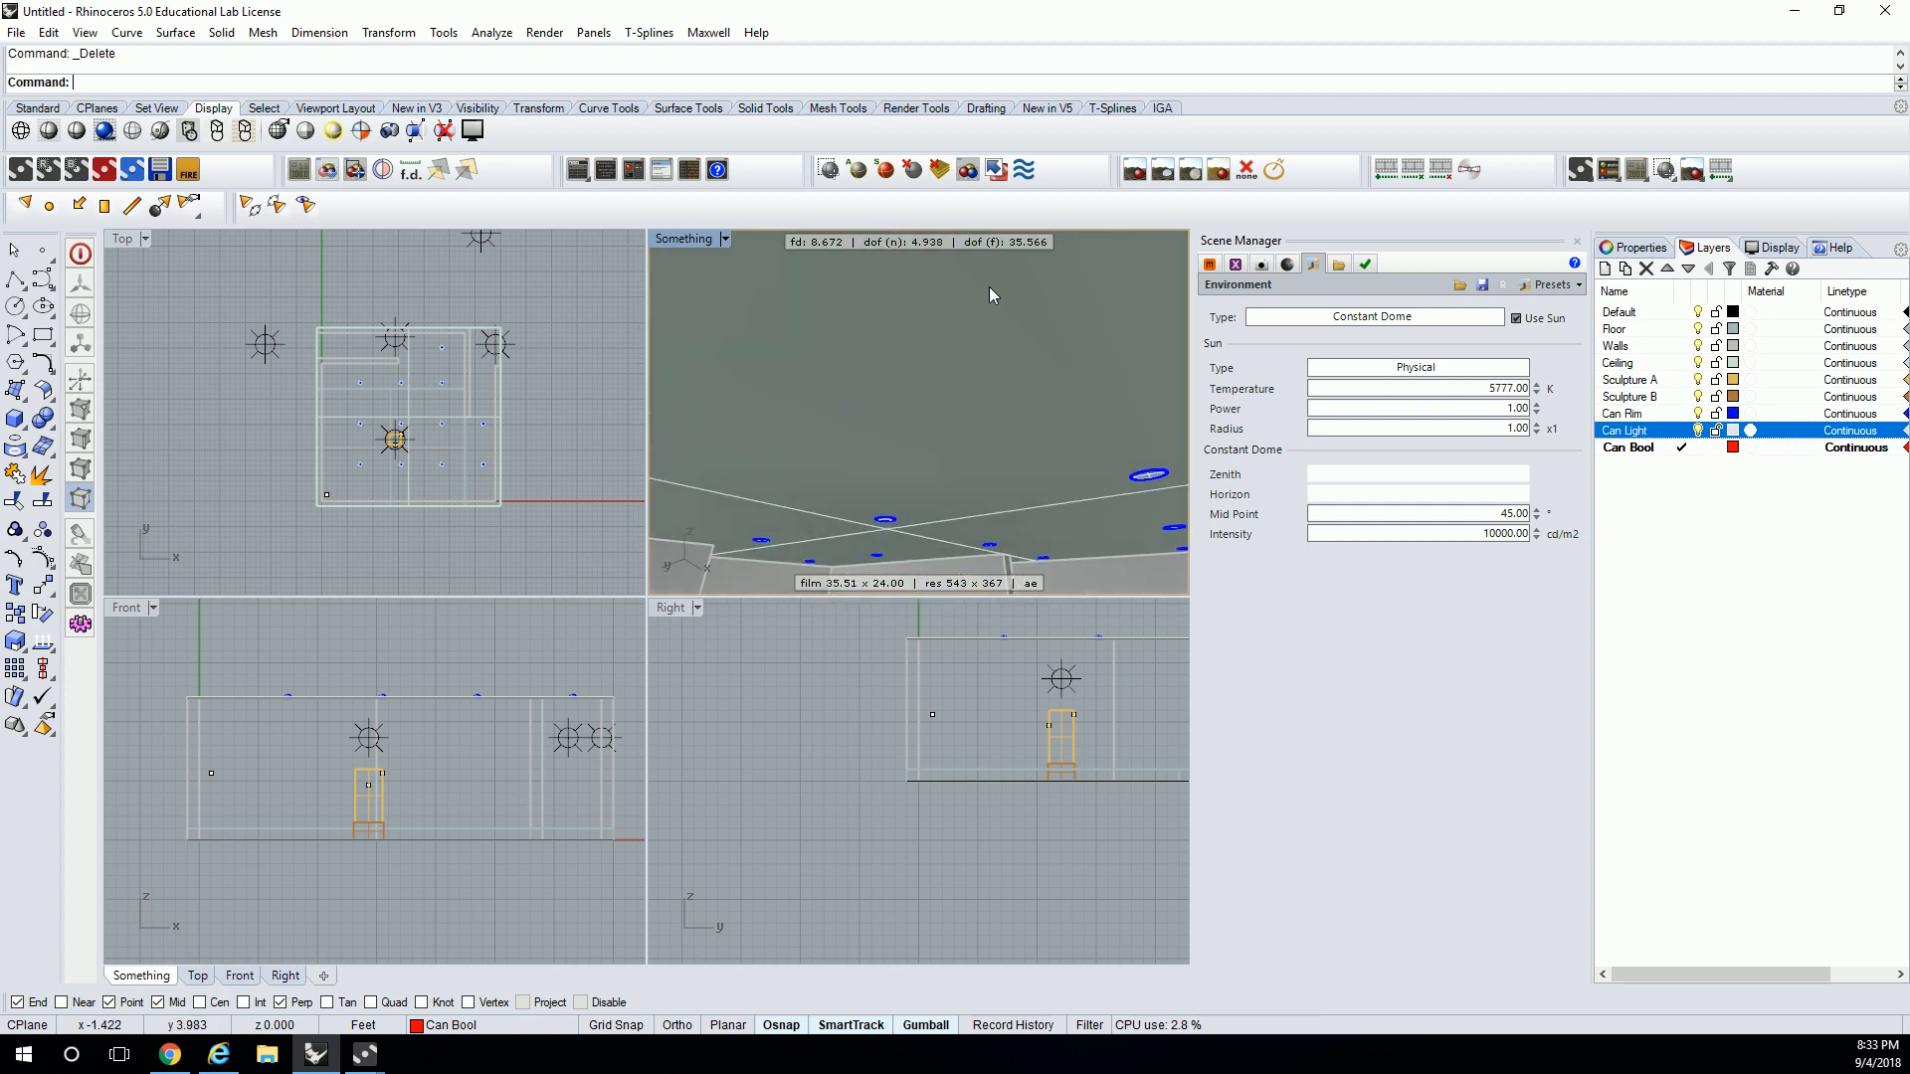
scroll(986, 342, down, 5)
scroll(1010, 427, up, 5)
scroll(1010, 427, down, 5)
shift+right_drag(1035, 465, 1017, 468)
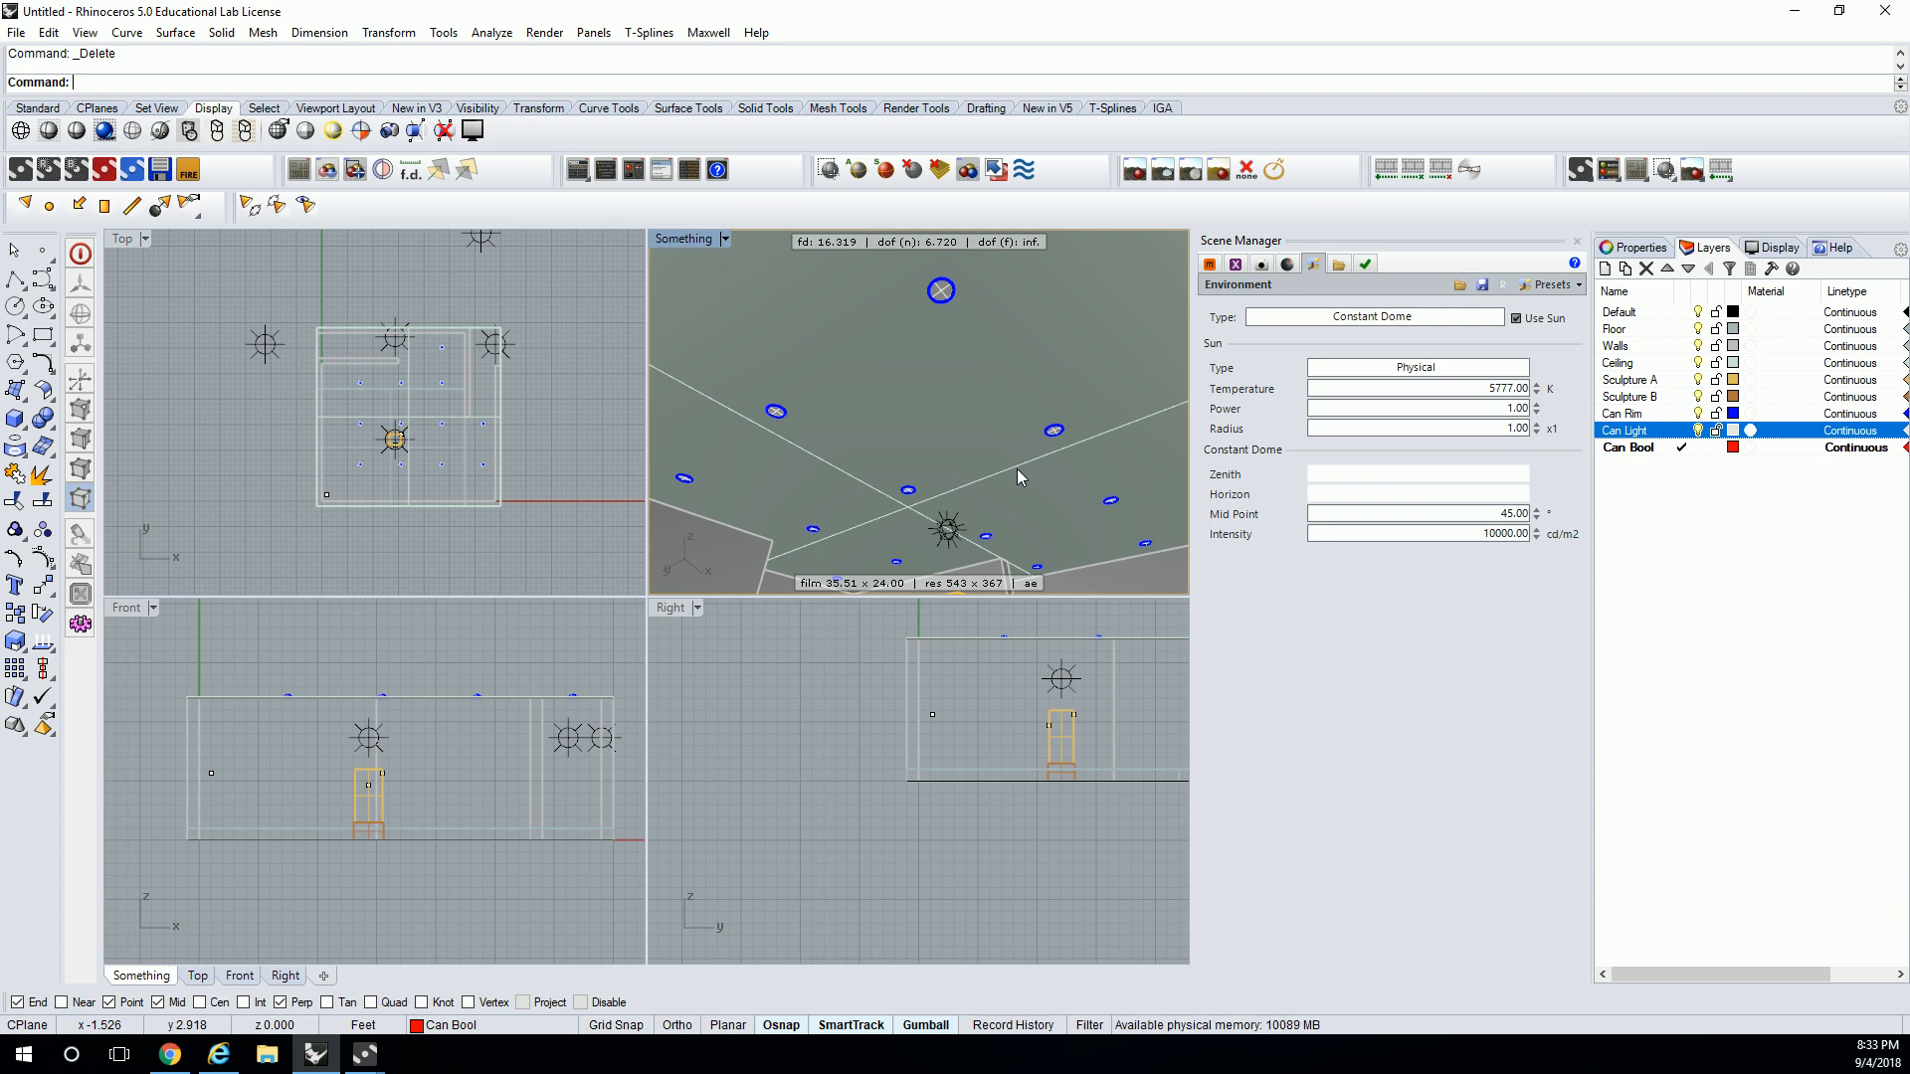
scroll(960, 429, up, 5)
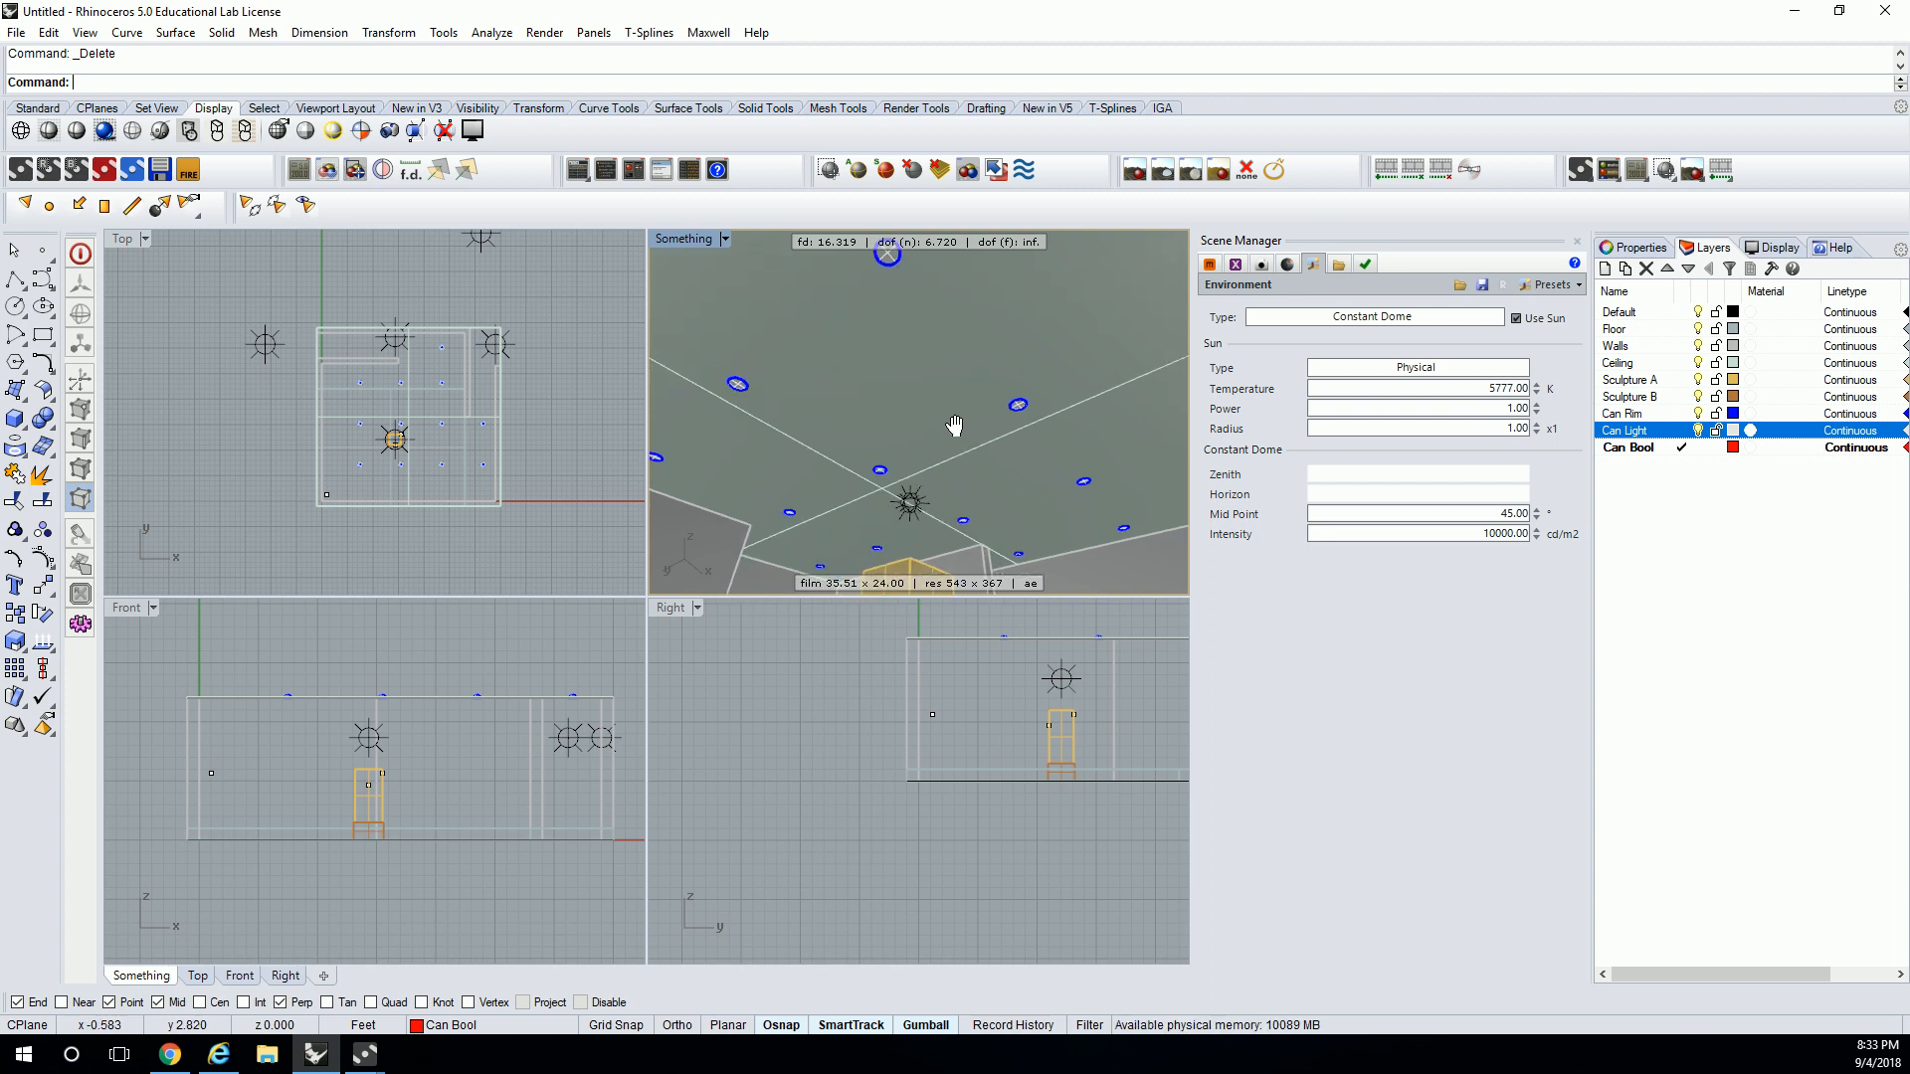
scroll(965, 430, down, 3)
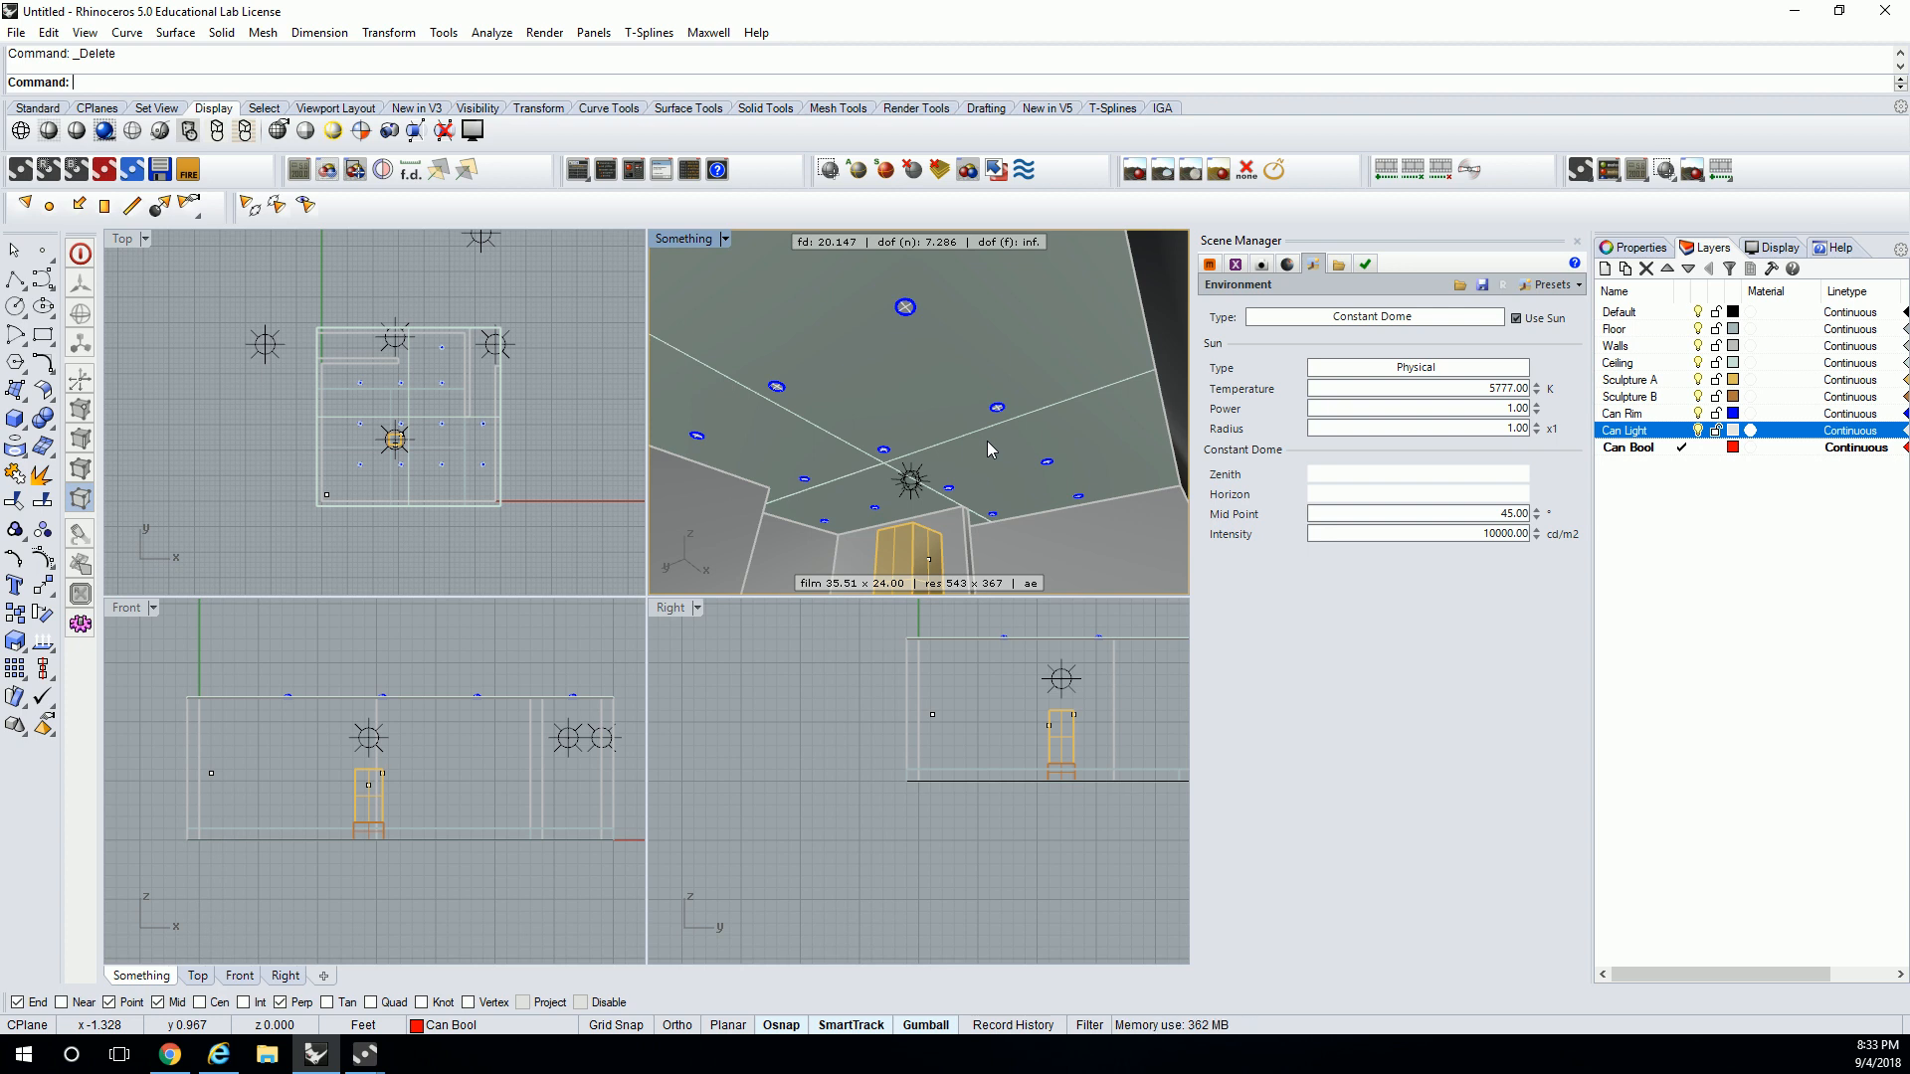
double_click(686, 240)
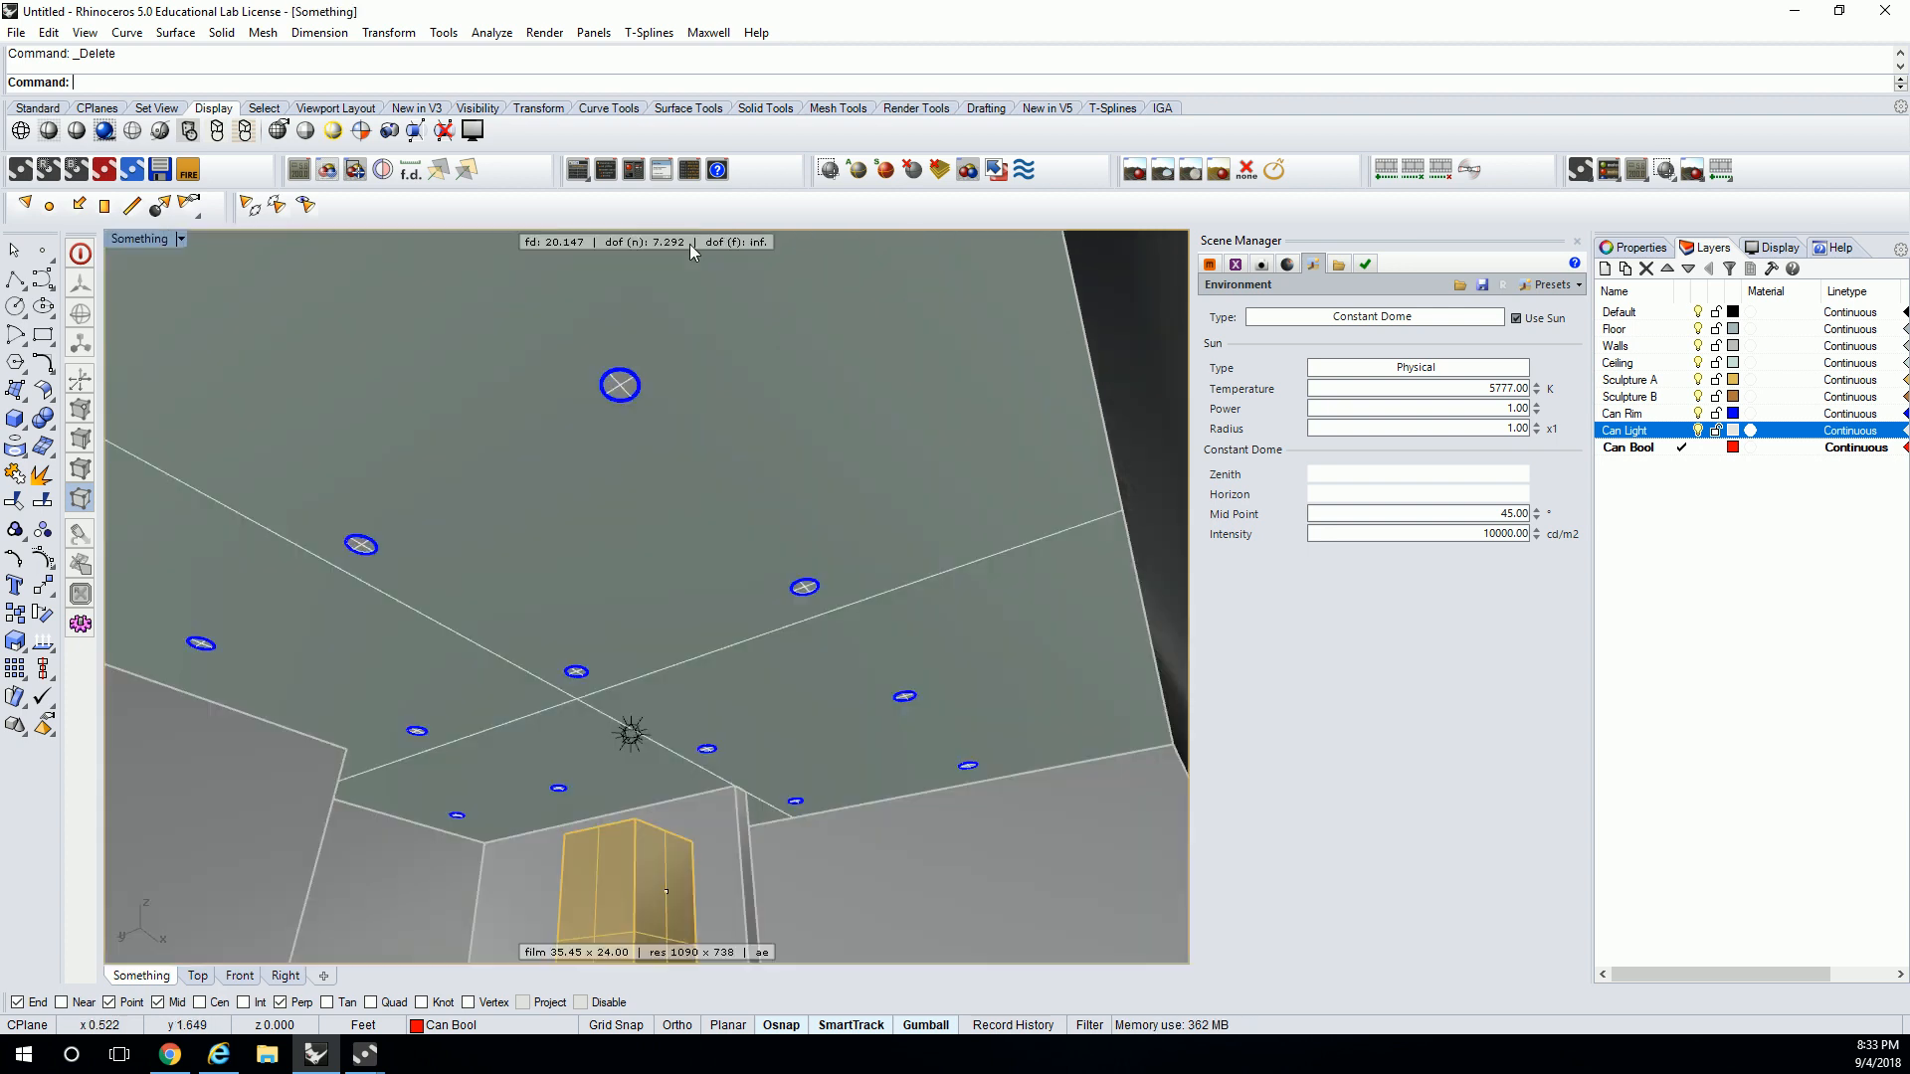
shift+right_drag(755, 449, 759, 442)
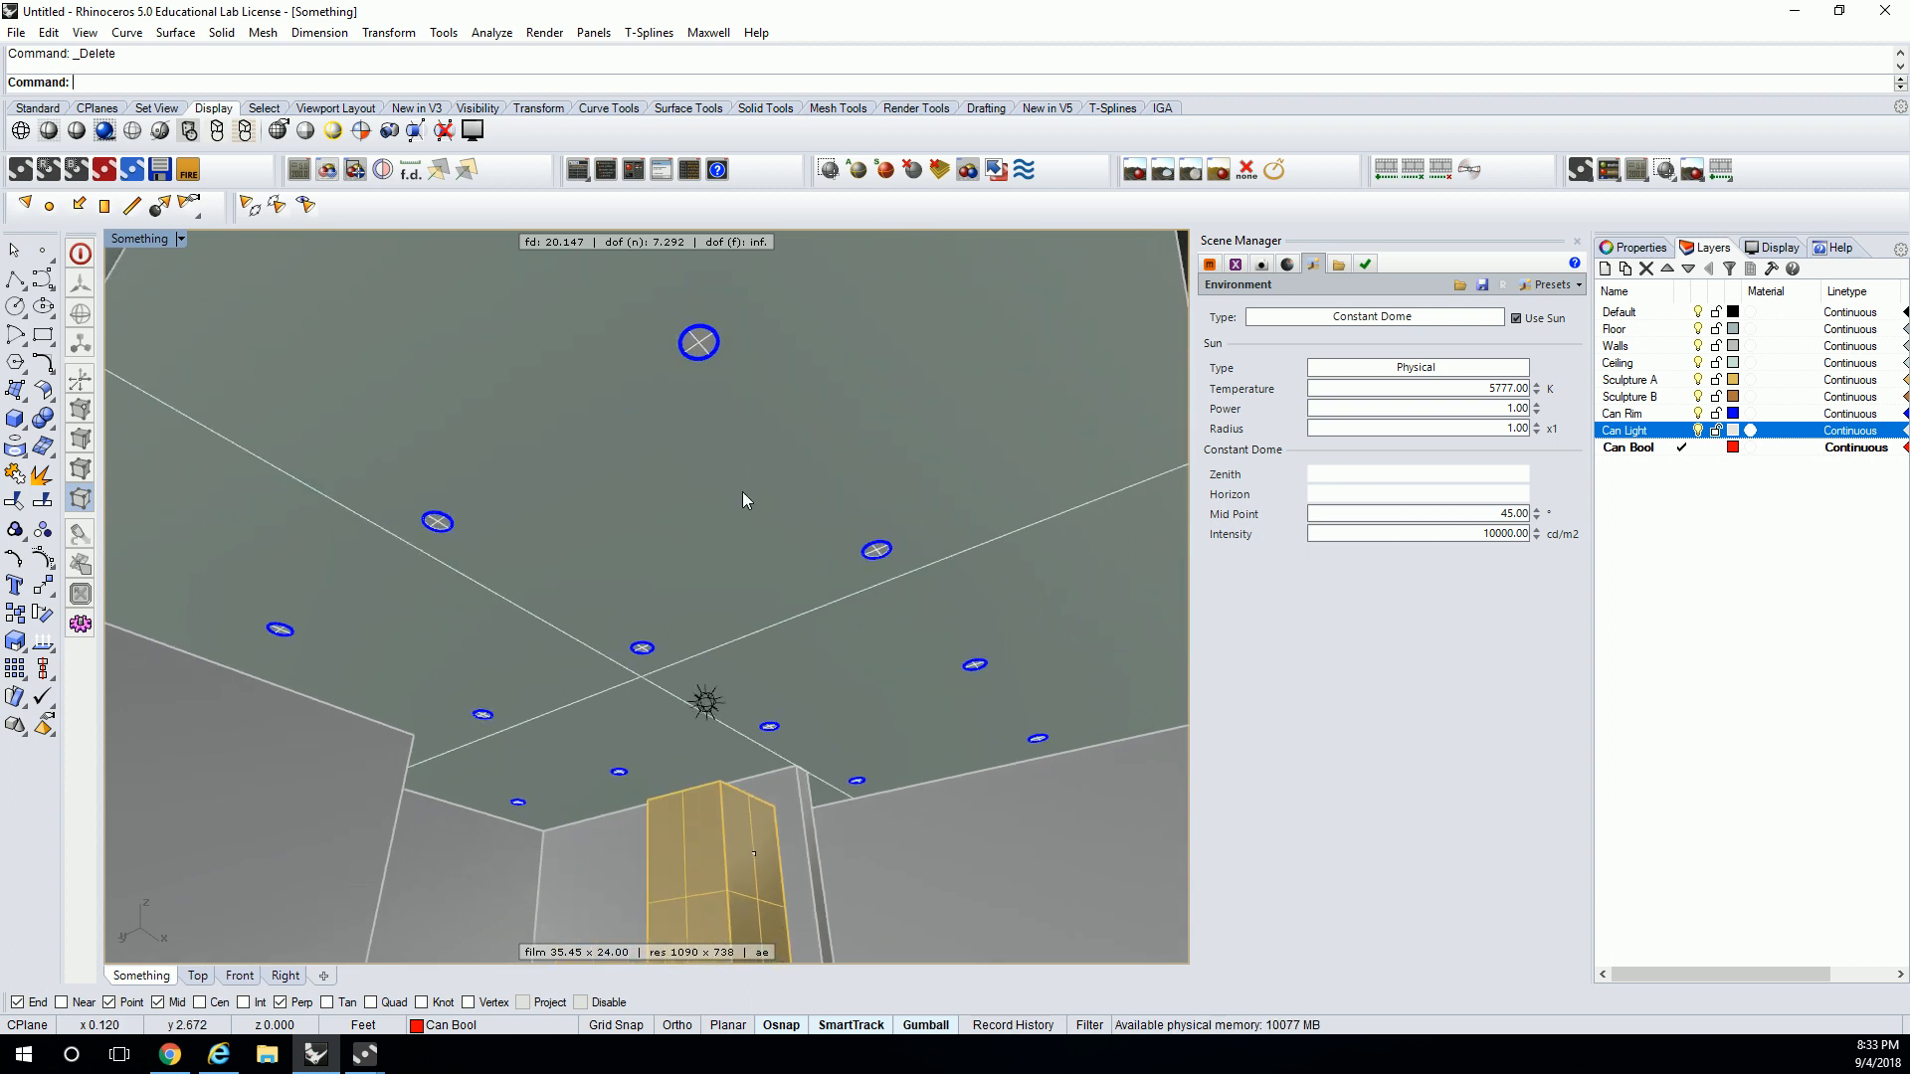